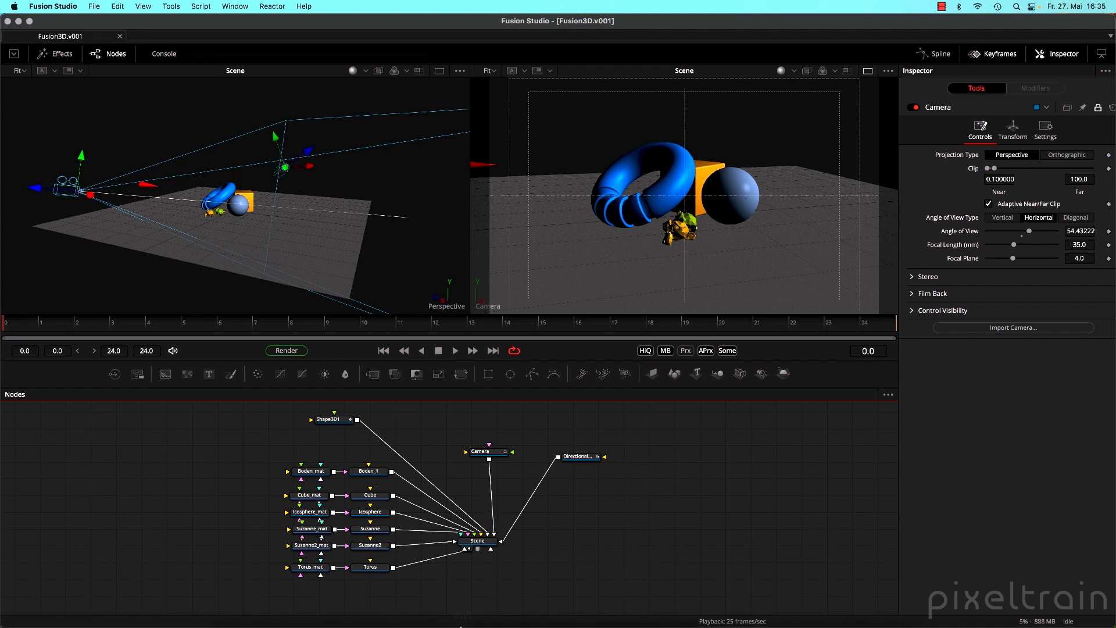
Switch to DaVinci Resolve, open the Tutorial project and browse the media storage to the Daten Deep Pixel folder.
mouse_move(459, 616)
left_click(521, 611)
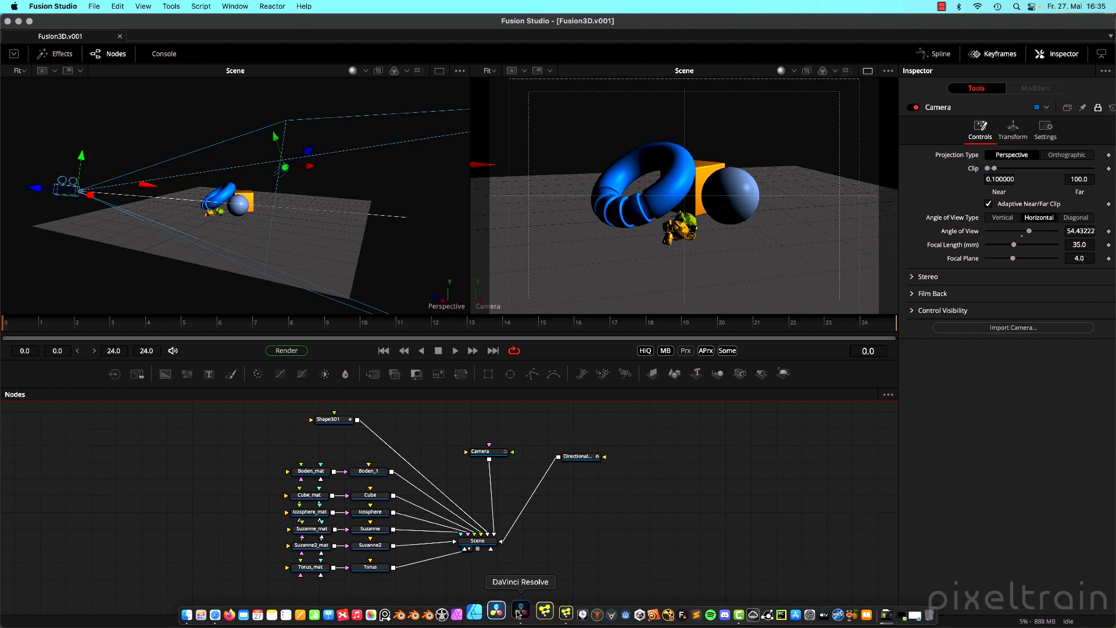
double_click(331, 203)
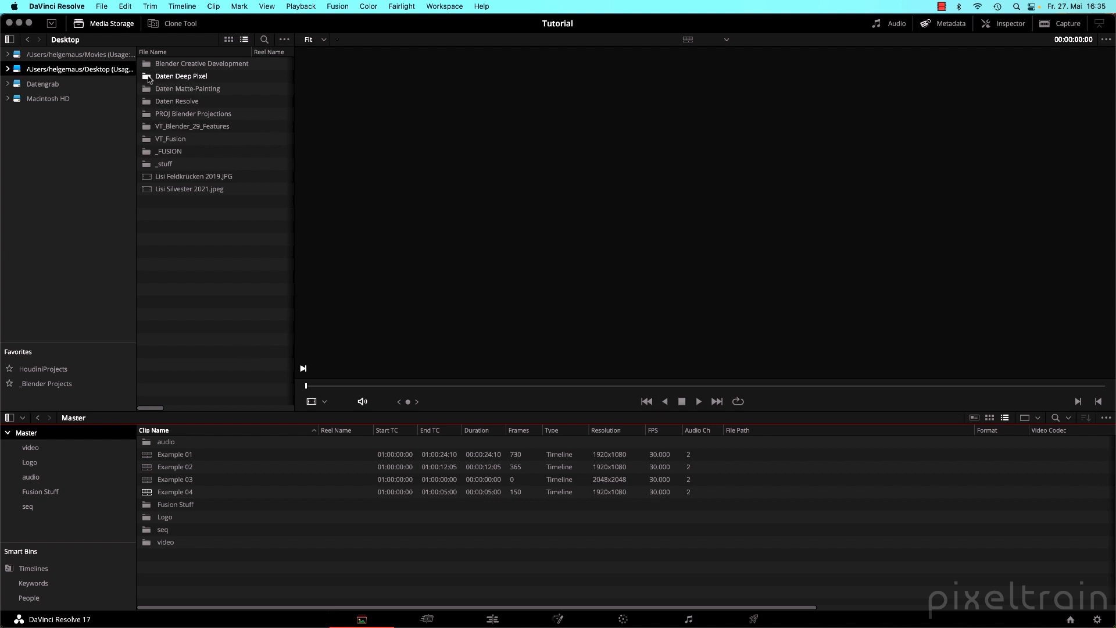
double_click(180, 81)
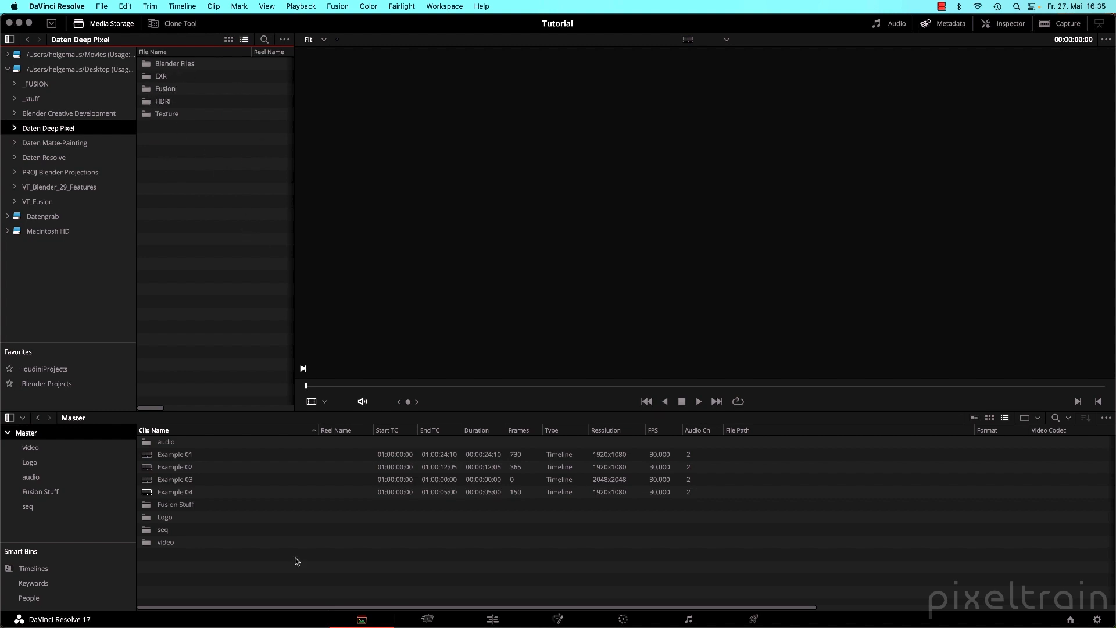
right_click(203, 580)
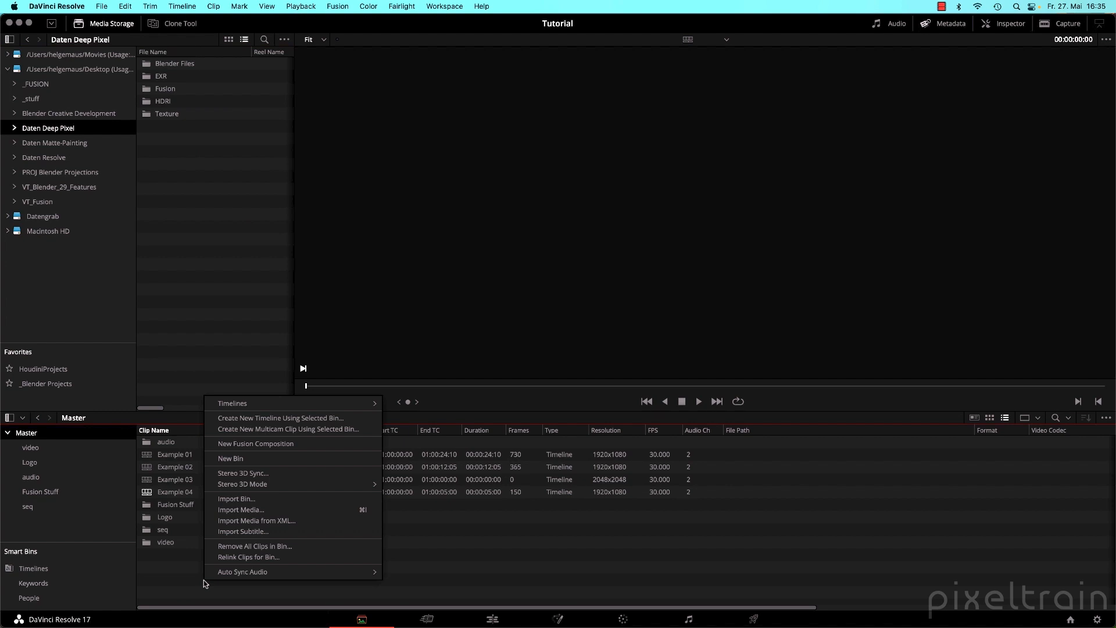
left_click(203, 582)
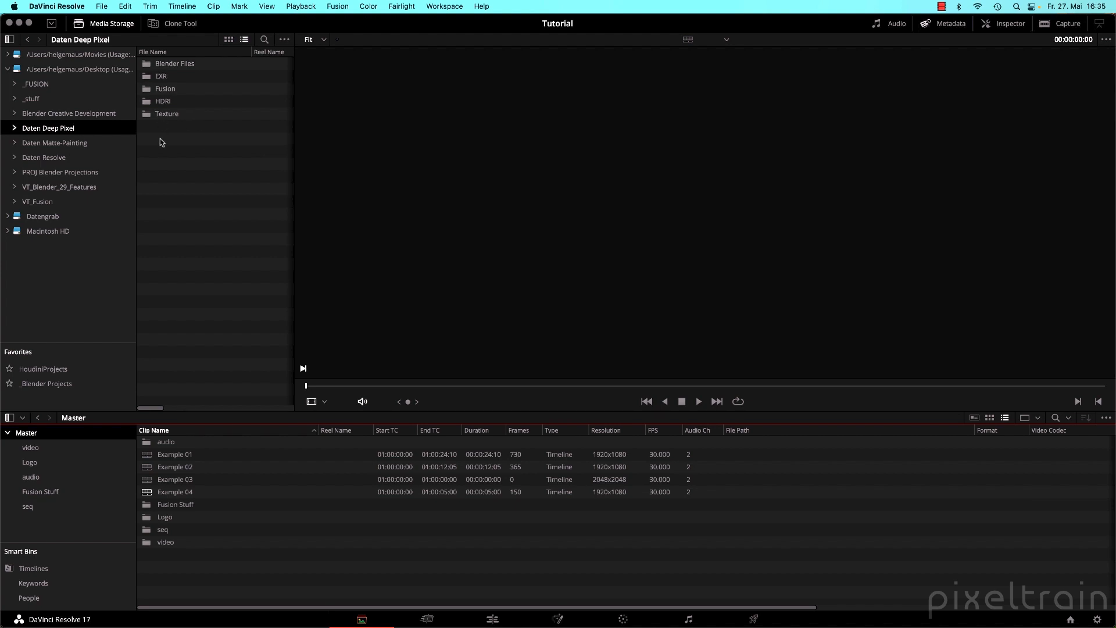
Import the Texture, HDRI, EXR and Blender Files folders from Daten Deep Pixel as bins under the Master bin.
double_click(149, 114)
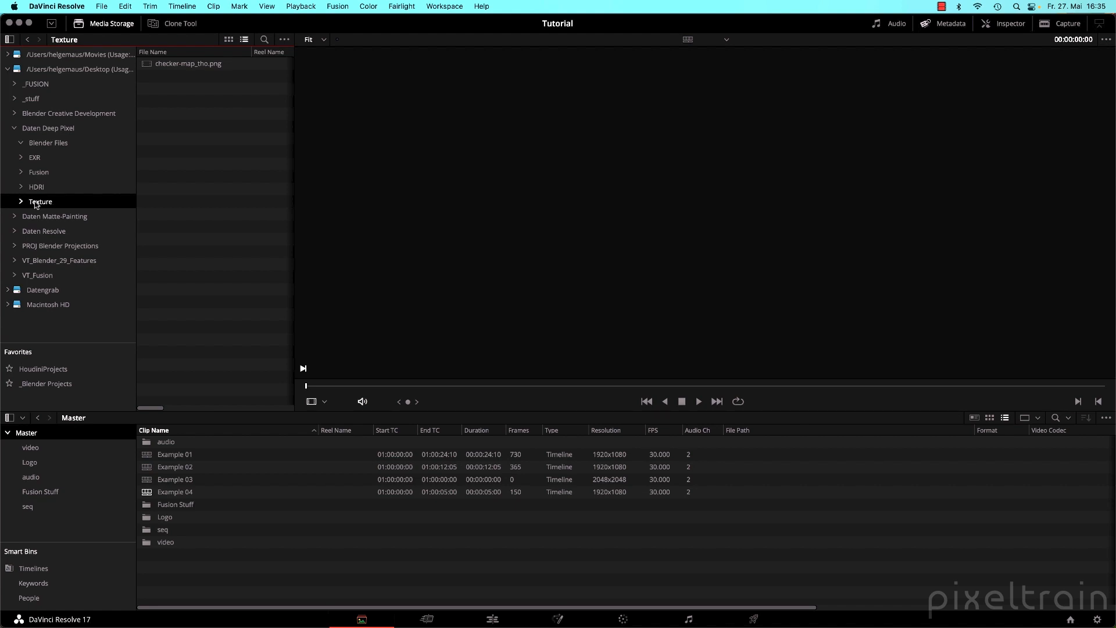
left_click_drag(36, 203, 33, 435)
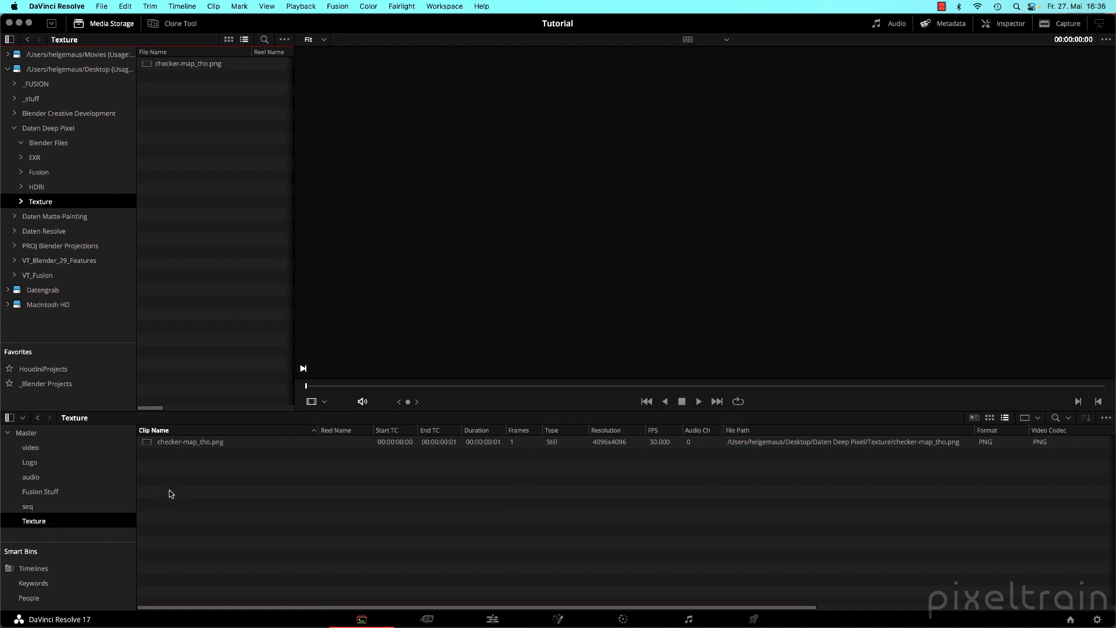
left_click_drag(36, 189, 27, 432)
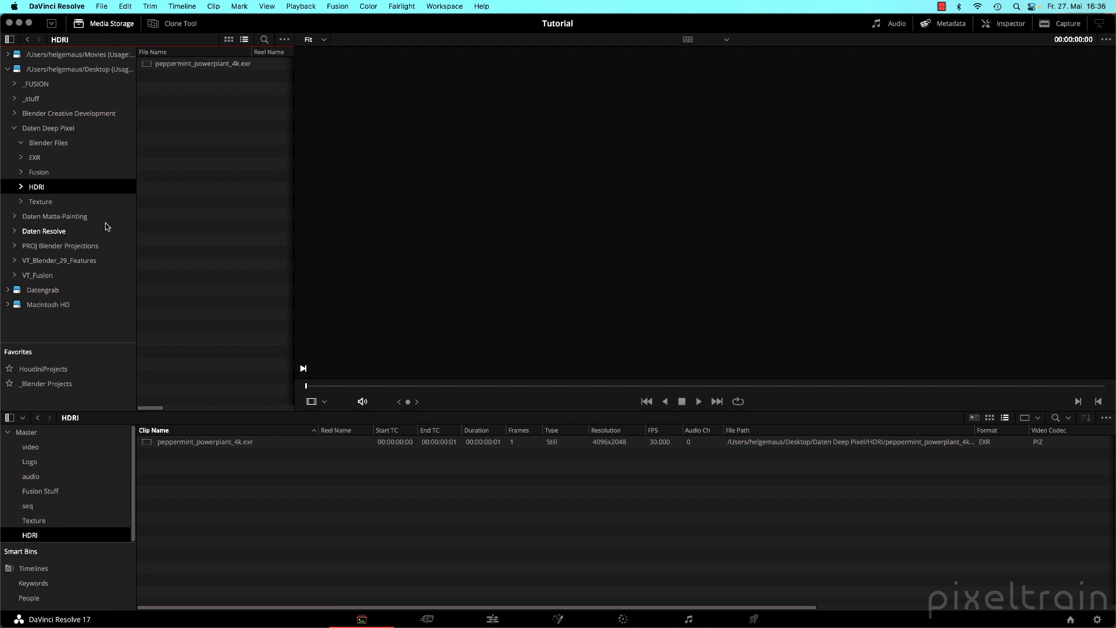
left_click_drag(36, 157, 28, 434)
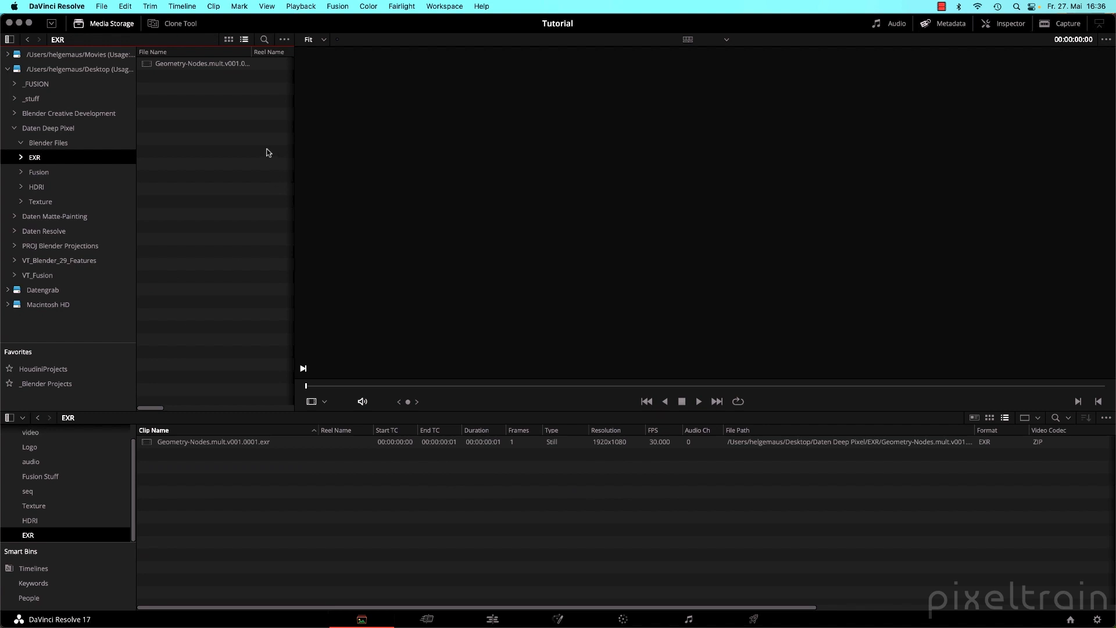
left_click_drag(46, 144, 17, 436)
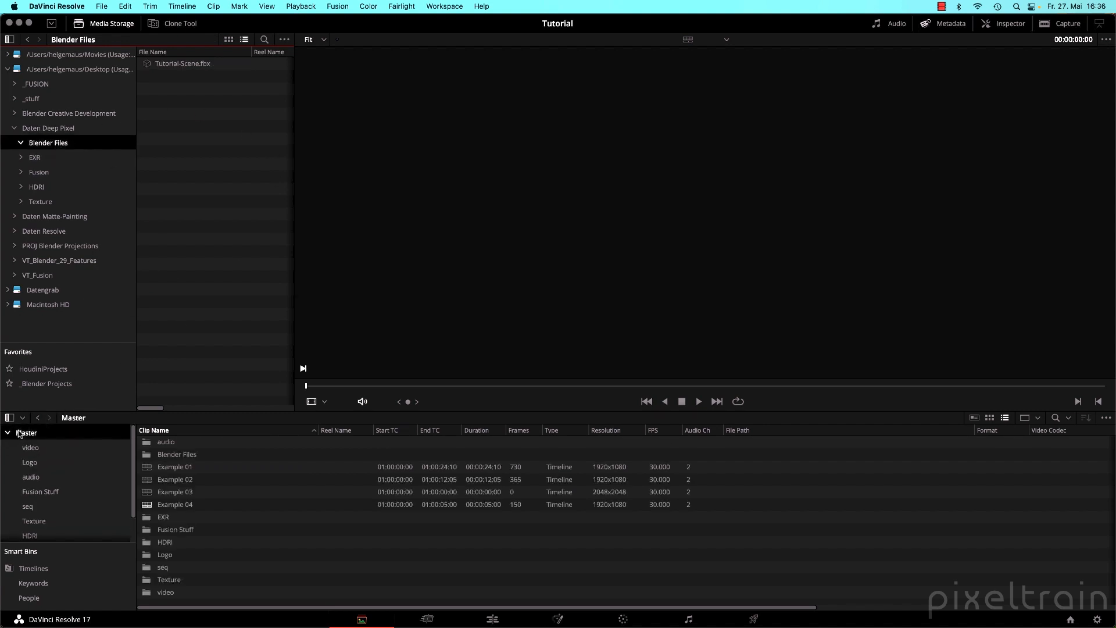
Review the imported bins under Master and inspect the contents of the Blender Files bin.
scroll(71, 515, "up", 3)
scroll(71, 515, "down", 2)
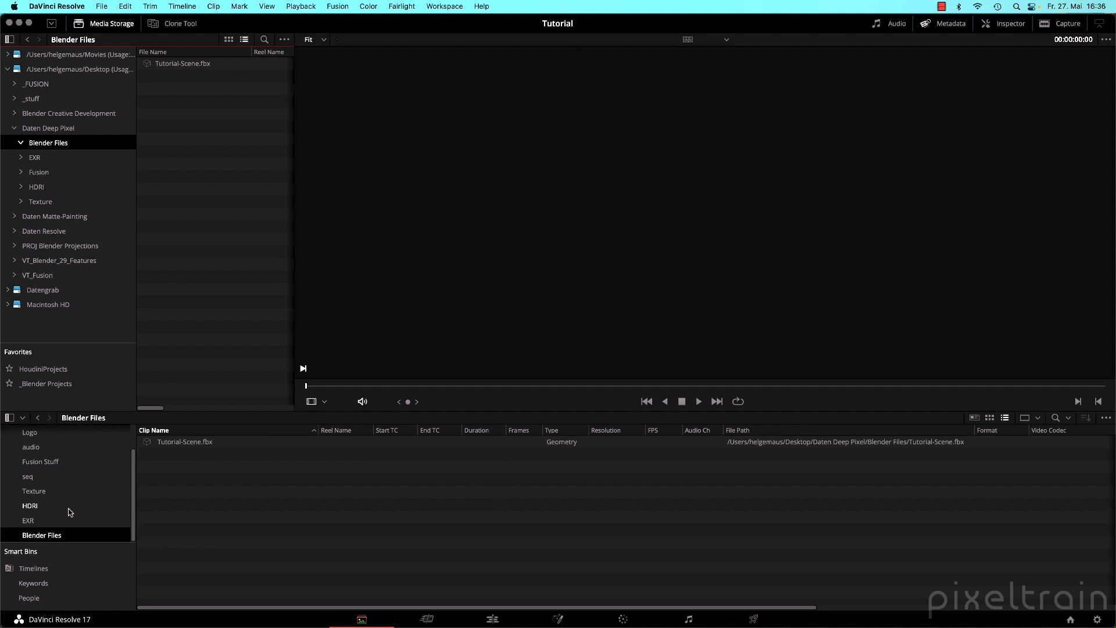
left_click_drag(35, 535, 22, 432)
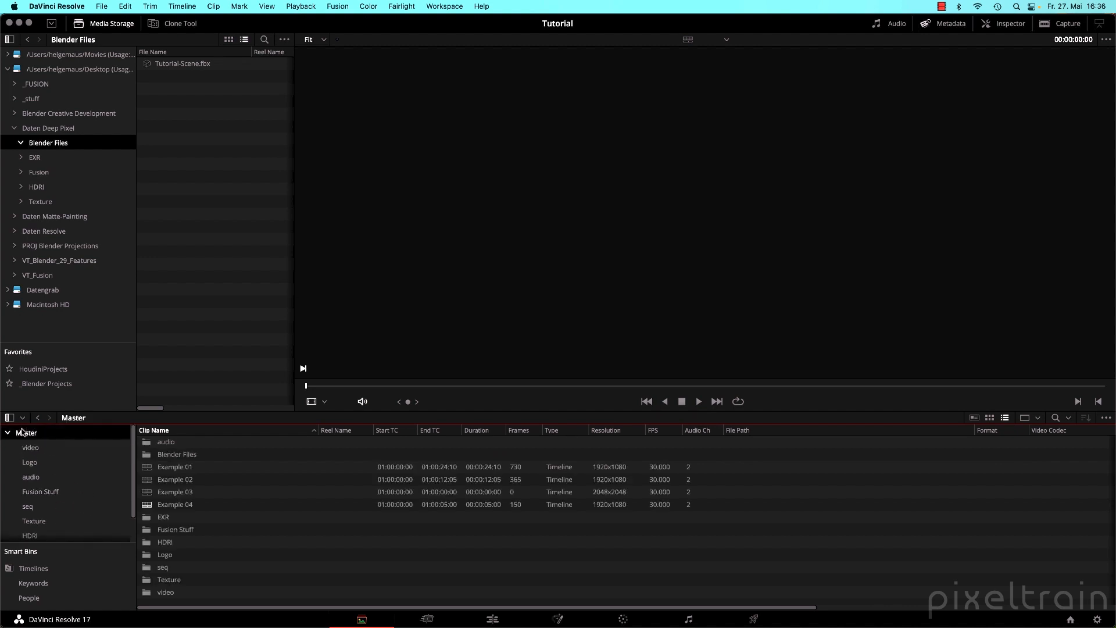
scroll(58, 511, "down", 1)
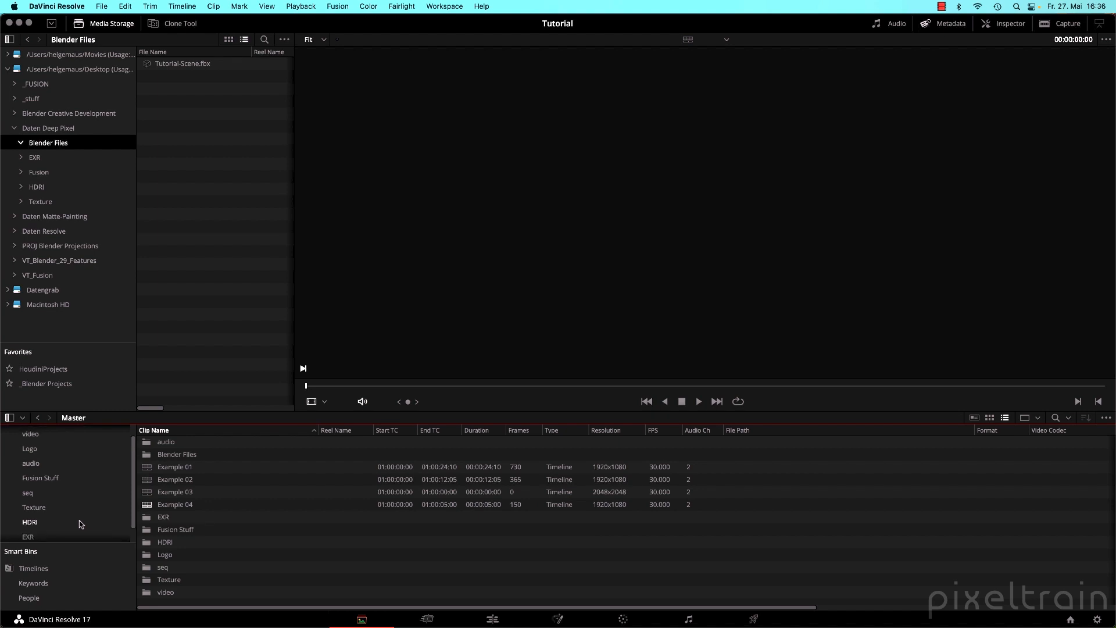
scroll(79, 524, "up", 1)
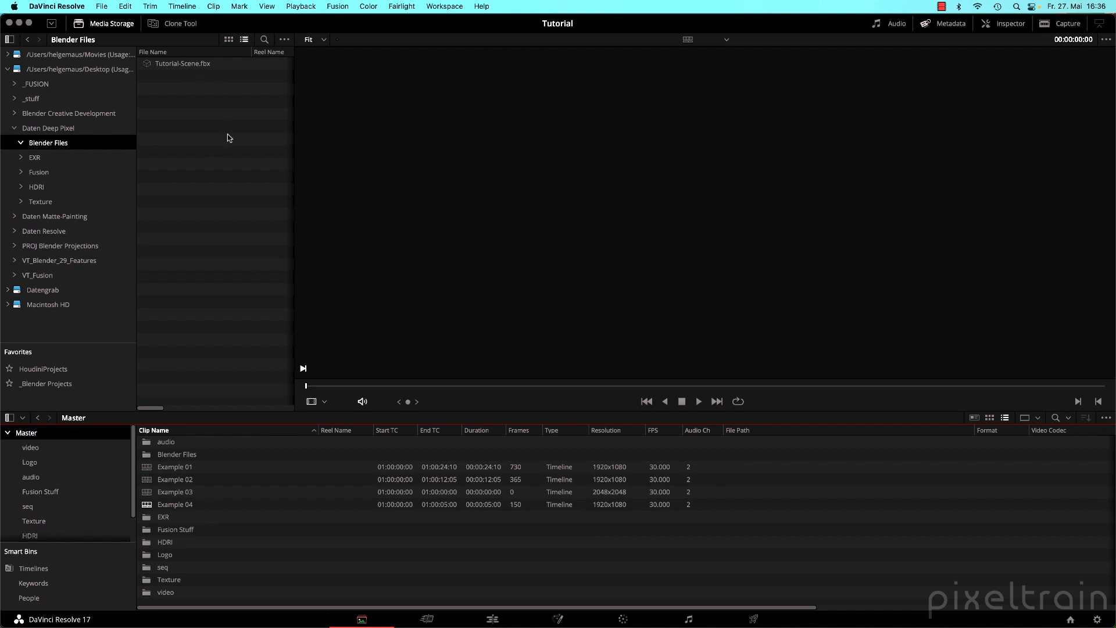
left_click(164, 455)
double_click(164, 455)
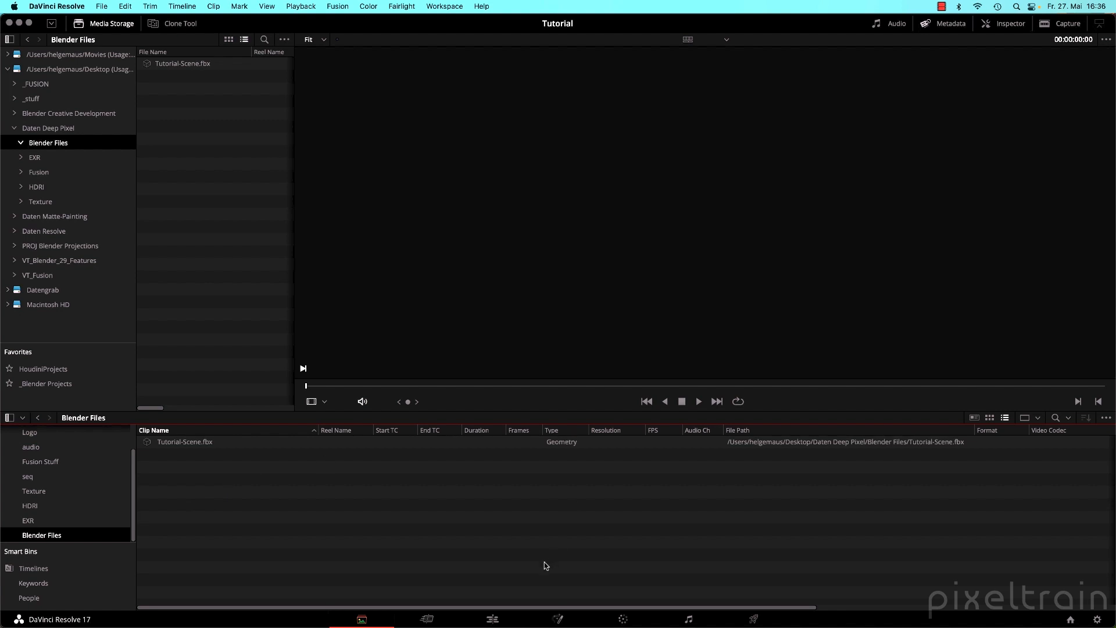
On the Edit page, start a new timeline in the Master bin named DeepPixel, with the project settings disabled for it.
left_click(494, 620)
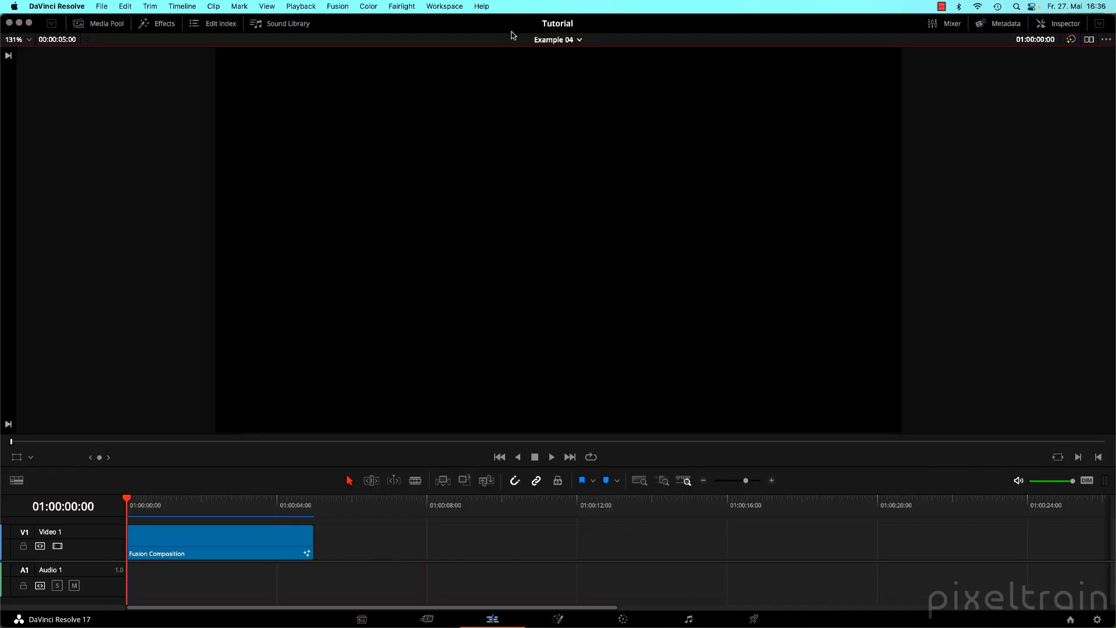
left_click(110, 24)
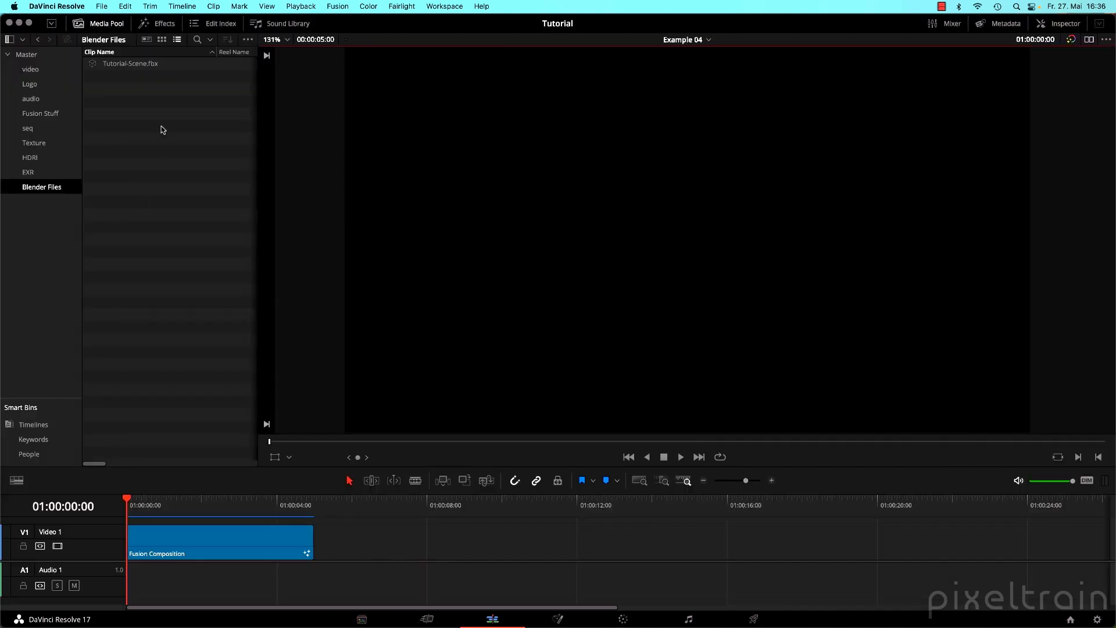
left_click(27, 54)
right_click(149, 326)
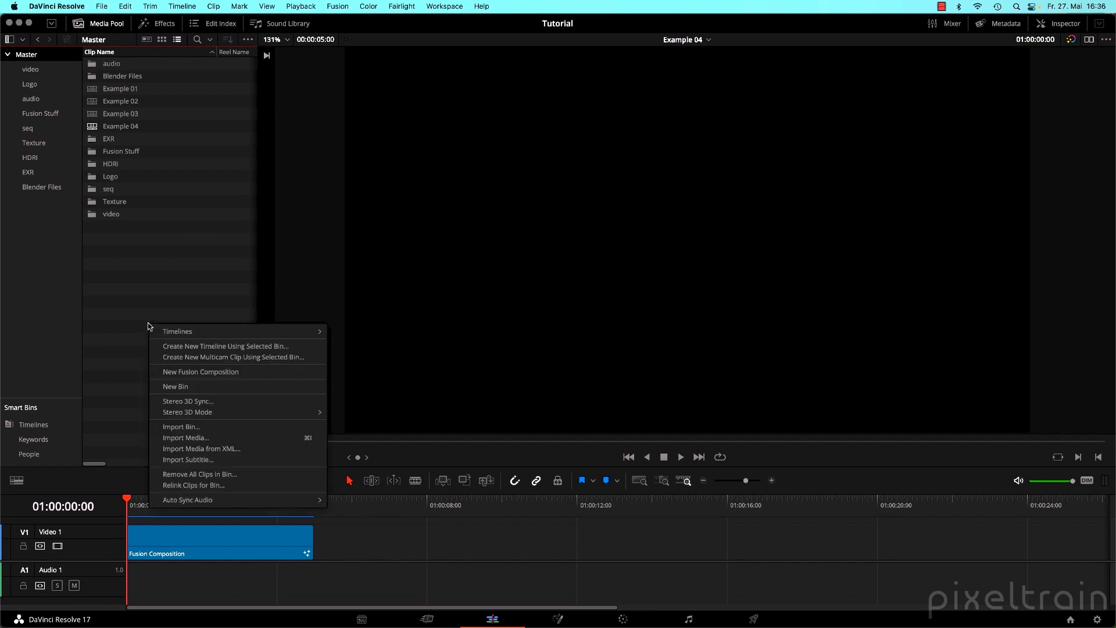
mouse_move(245, 332)
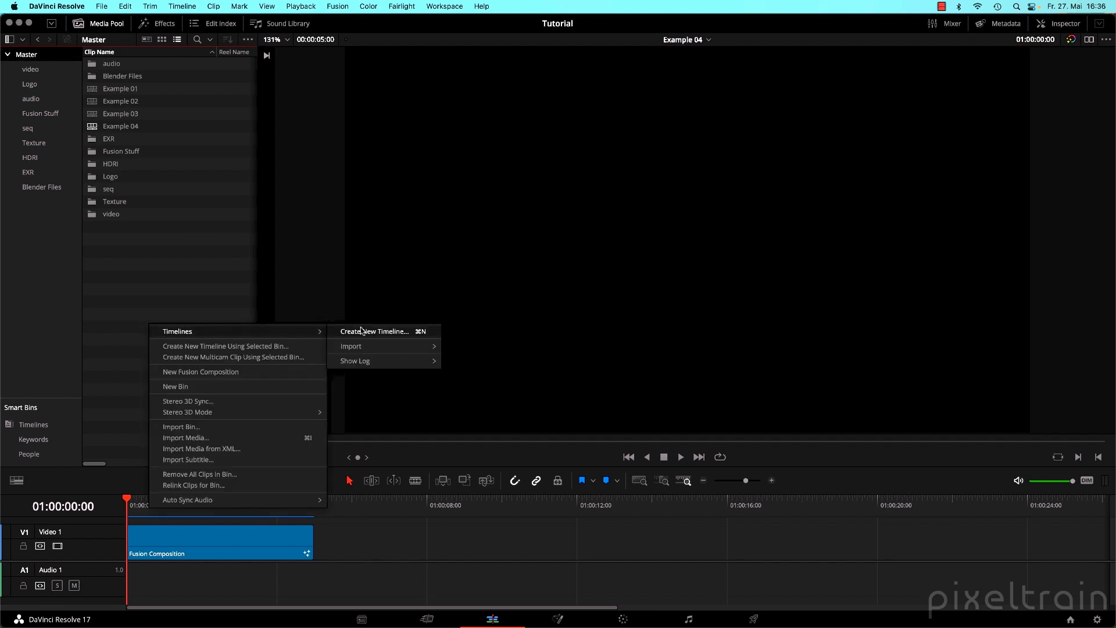
left_click(361, 331)
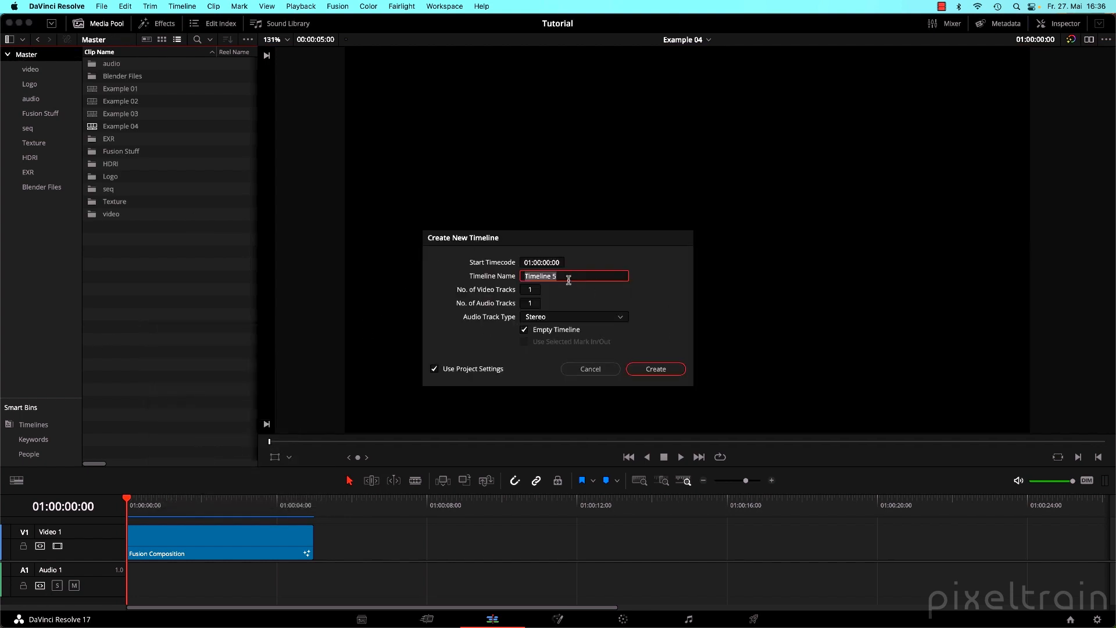
type("DeepPixel")
left_click(434, 369)
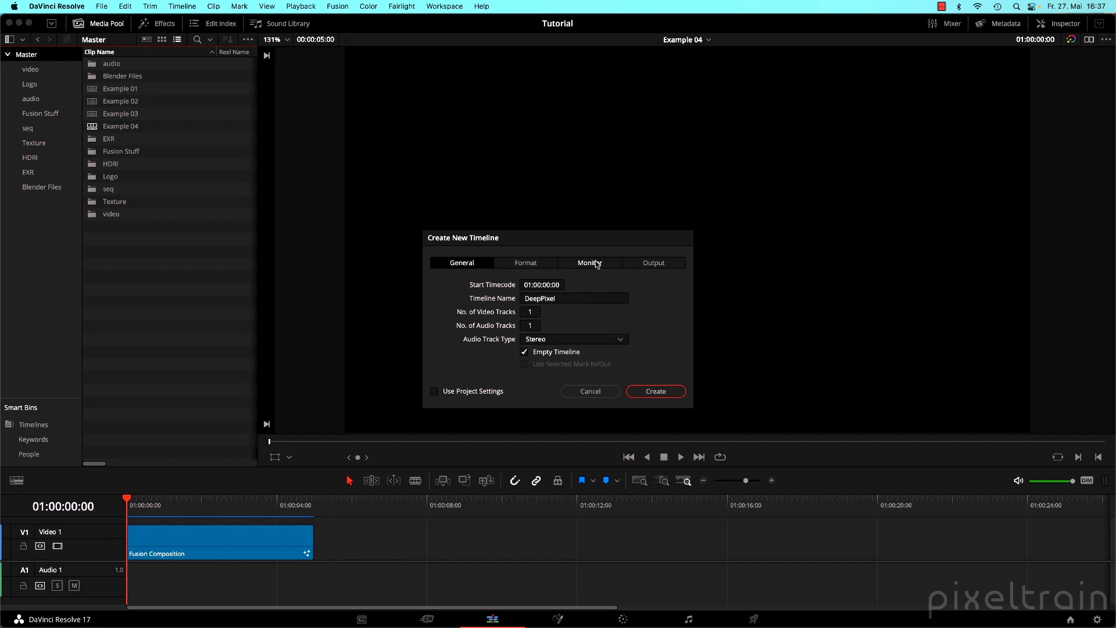
Check the playback frame rate of the composition in Fusion Studio and return to DaVinci Resolve.
left_click(558, 609)
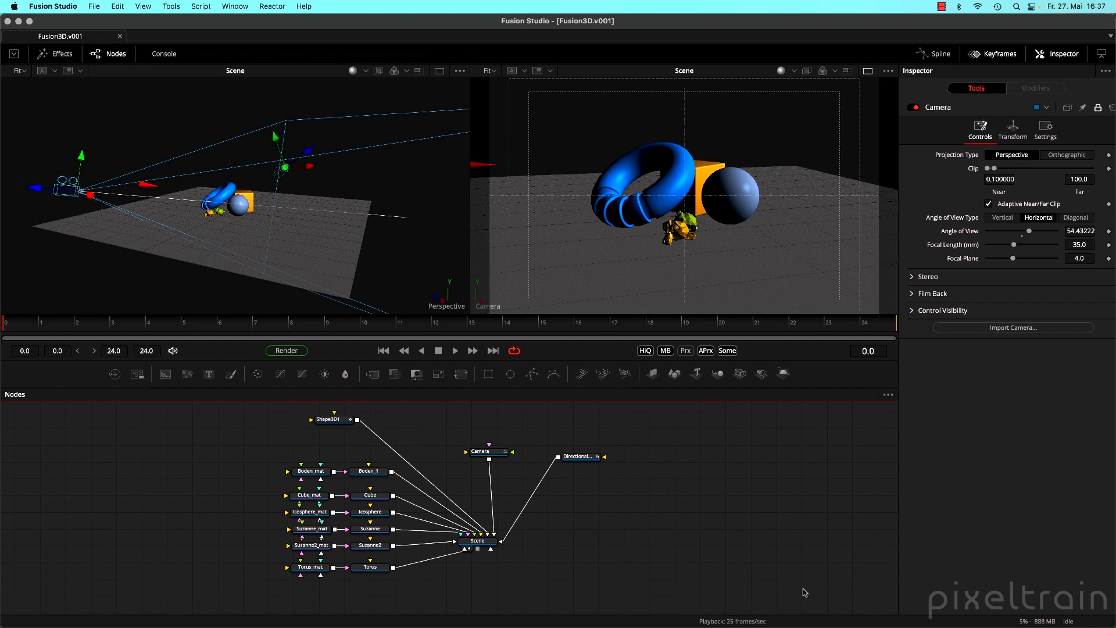
mouse_move(552, 619)
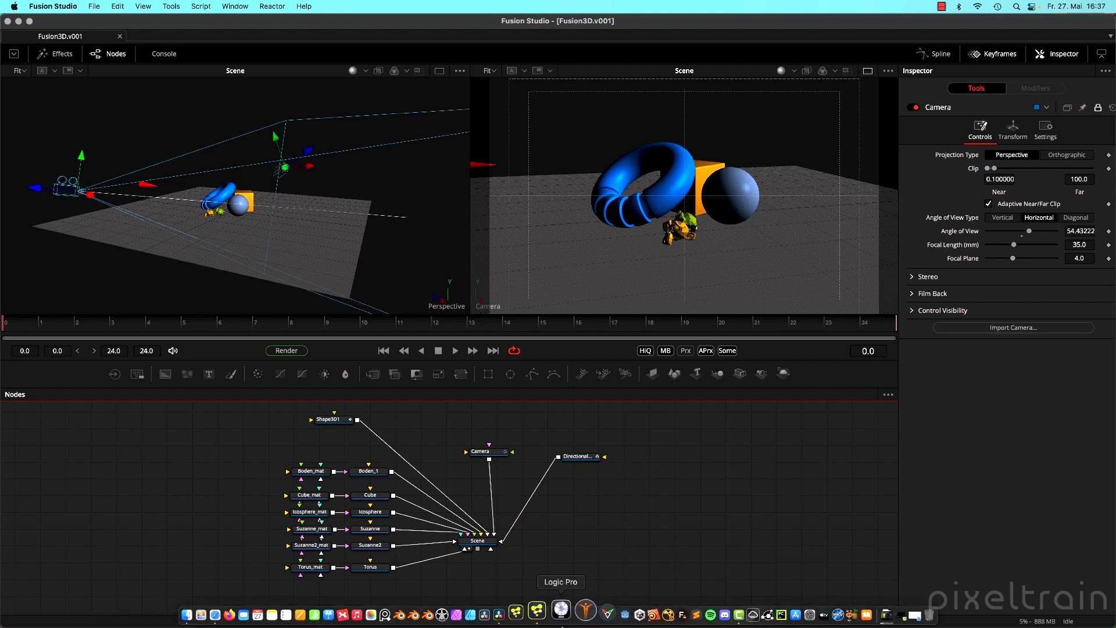
left_click(520, 612)
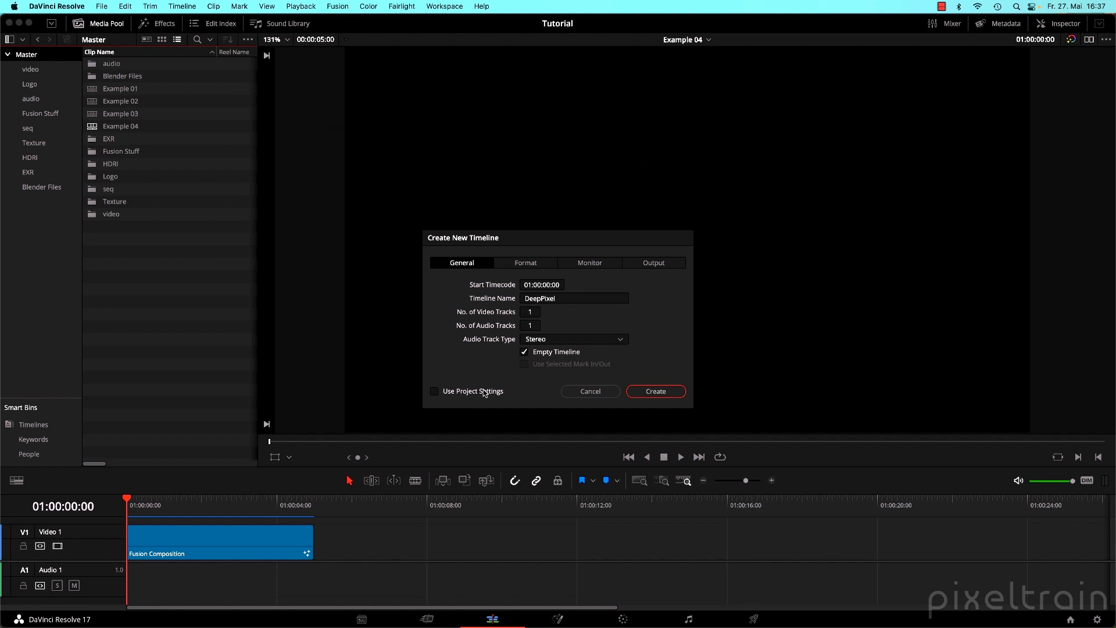
Set the timeline frame rate to 25 frames per second and create the DeepPixel timeline.
left_click(528, 263)
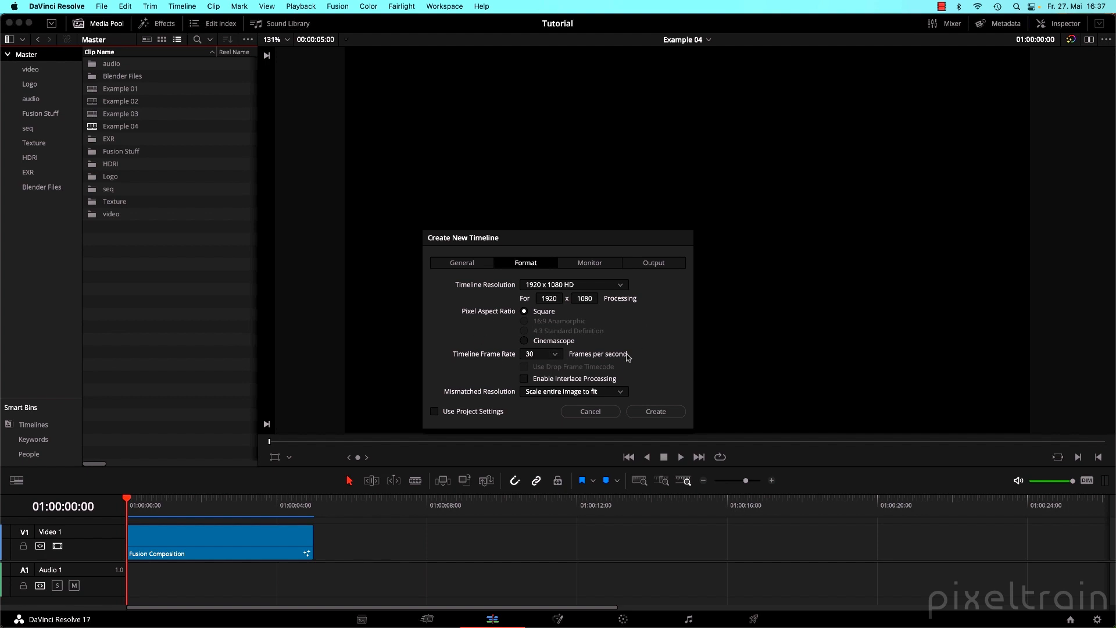
left_click(556, 355)
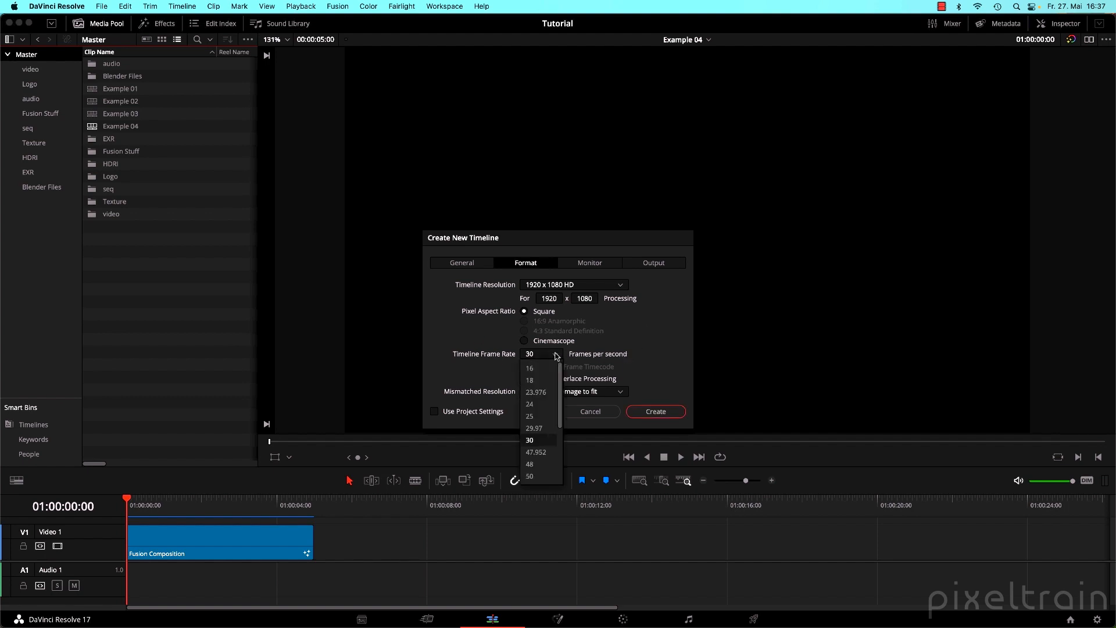
left_click(530, 416)
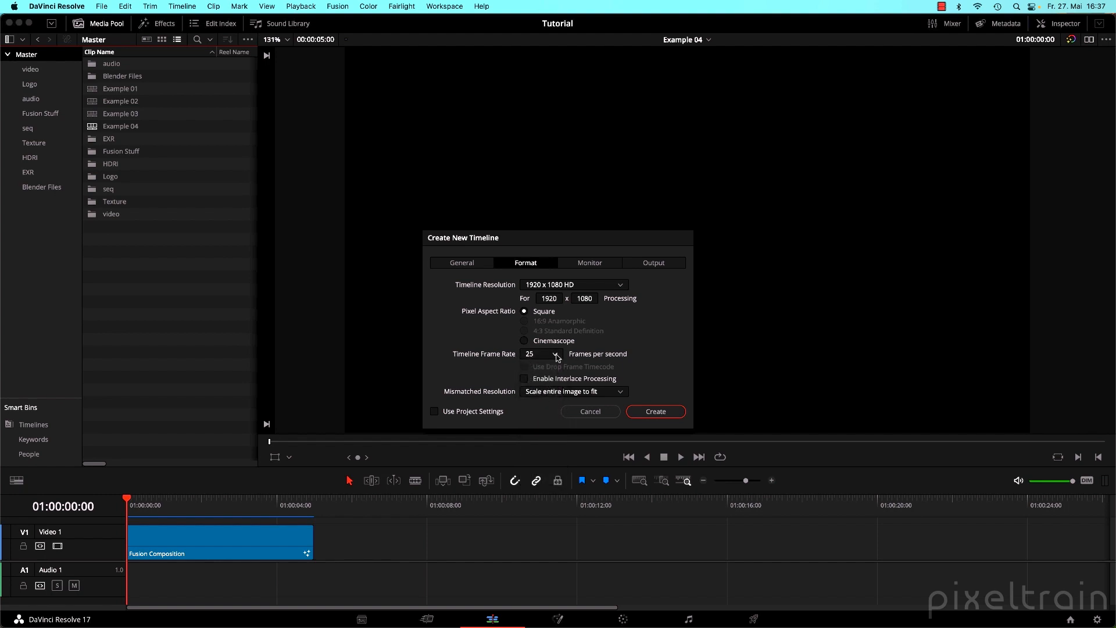
left_click(659, 411)
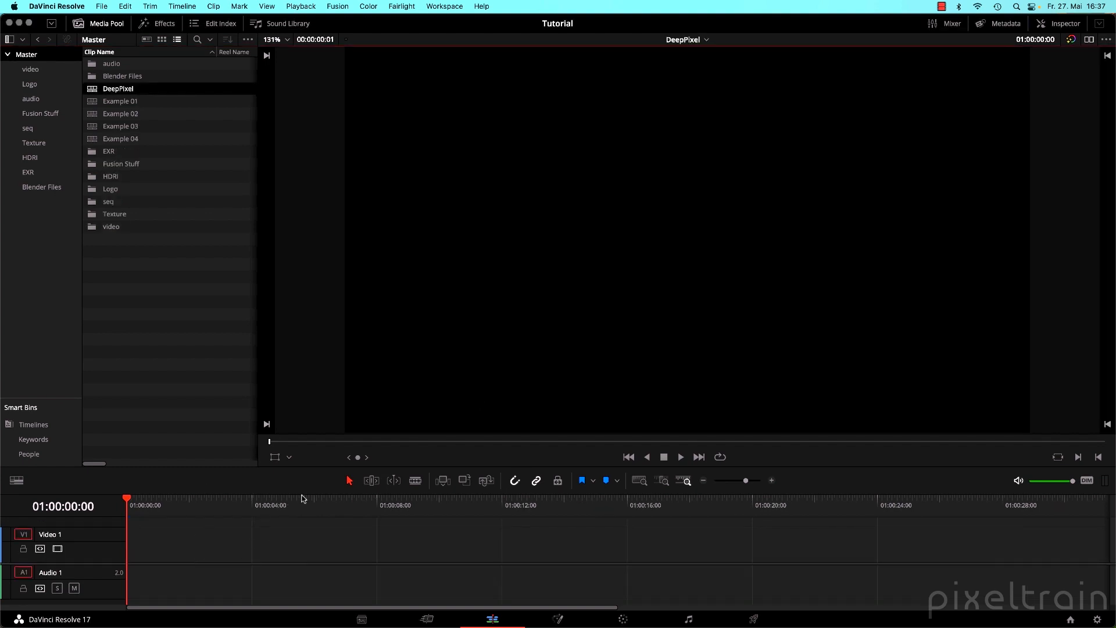
Add a Fusion Composition effect at the start of Video 1 and trim the clip to about 4 seconds.
left_click(161, 26)
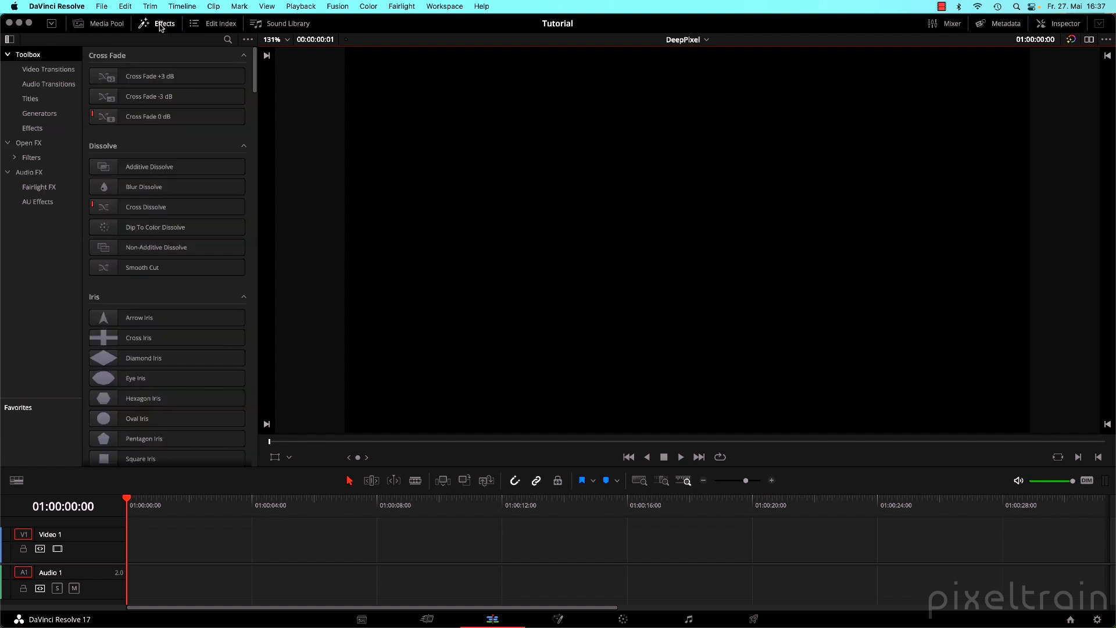
left_click(32, 128)
left_click_drag(106, 97, 125, 561)
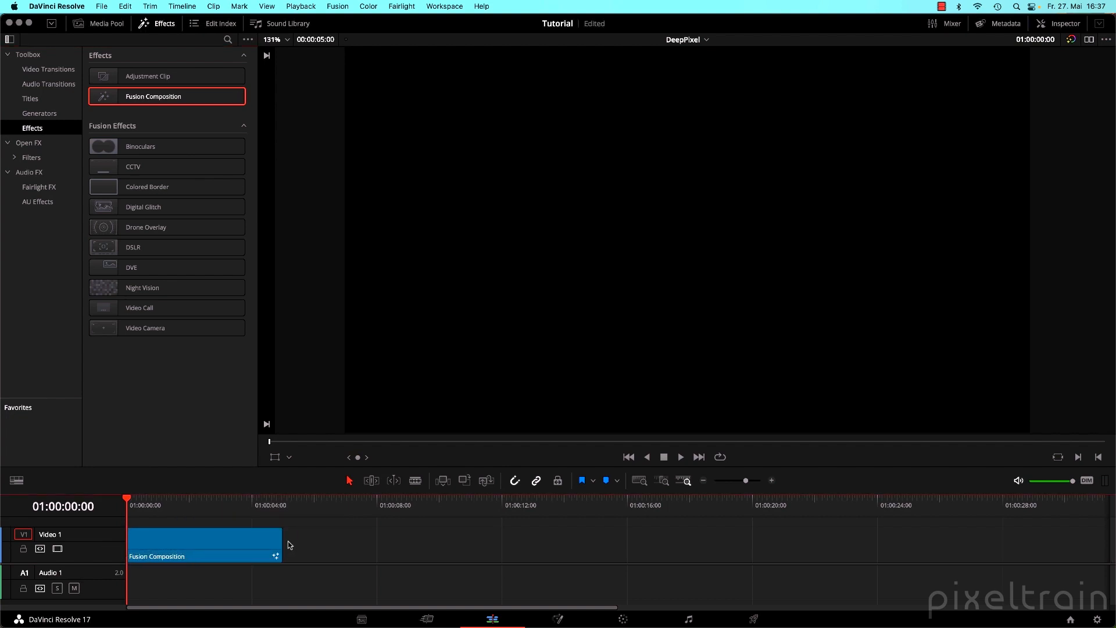
left_click_drag(281, 542, 251, 551)
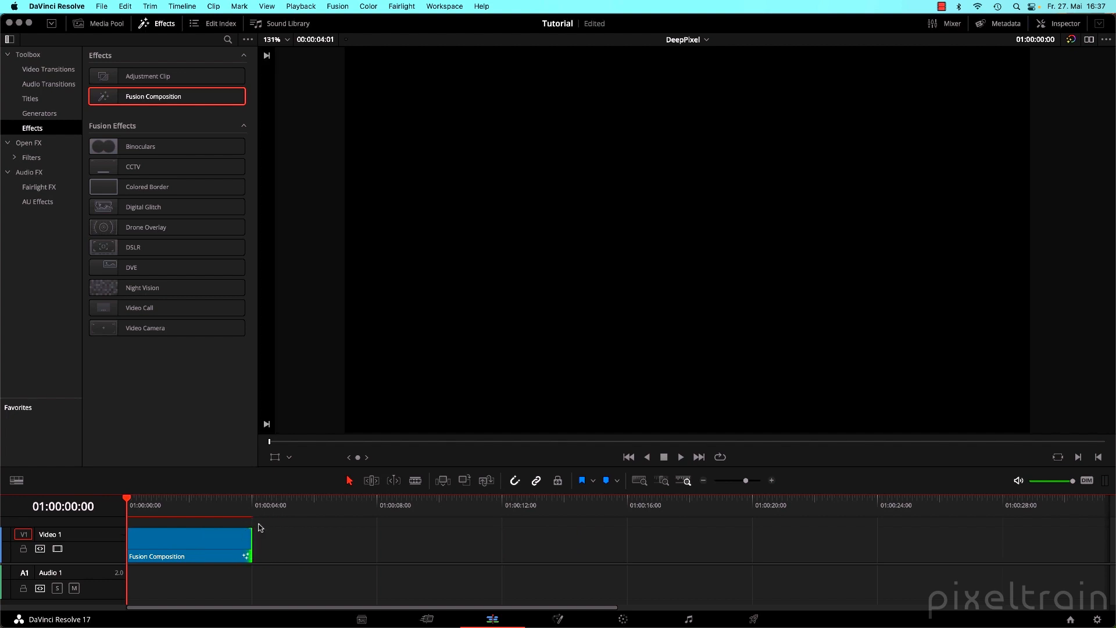
Open the composition clip on the Fusion page and move the MediaOut1 node to the far right of the node graph.
left_click_drag(141, 502, 102, 502)
left_click(559, 620)
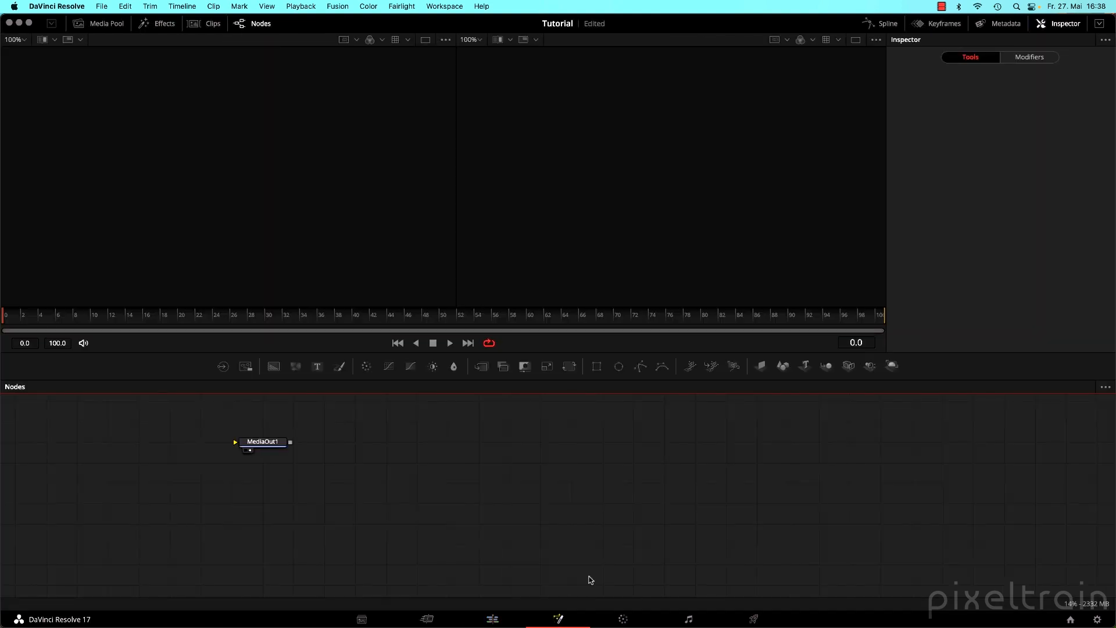
left_click_drag(410, 472, 514, 490)
left_click_drag(381, 461, 877, 500)
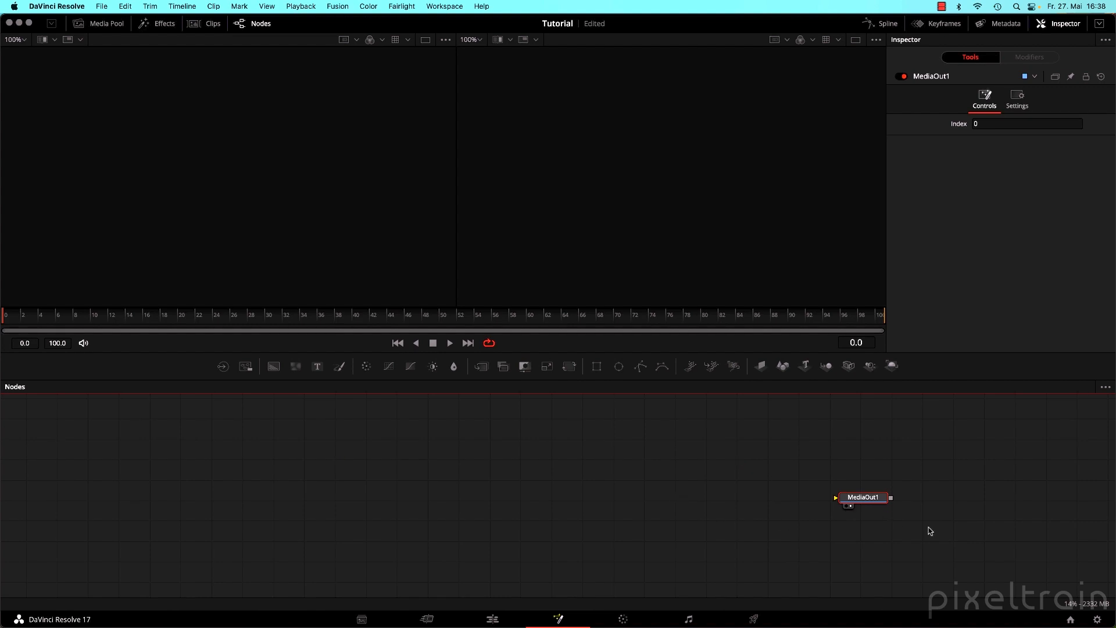
left_click_drag(953, 535, 779, 482)
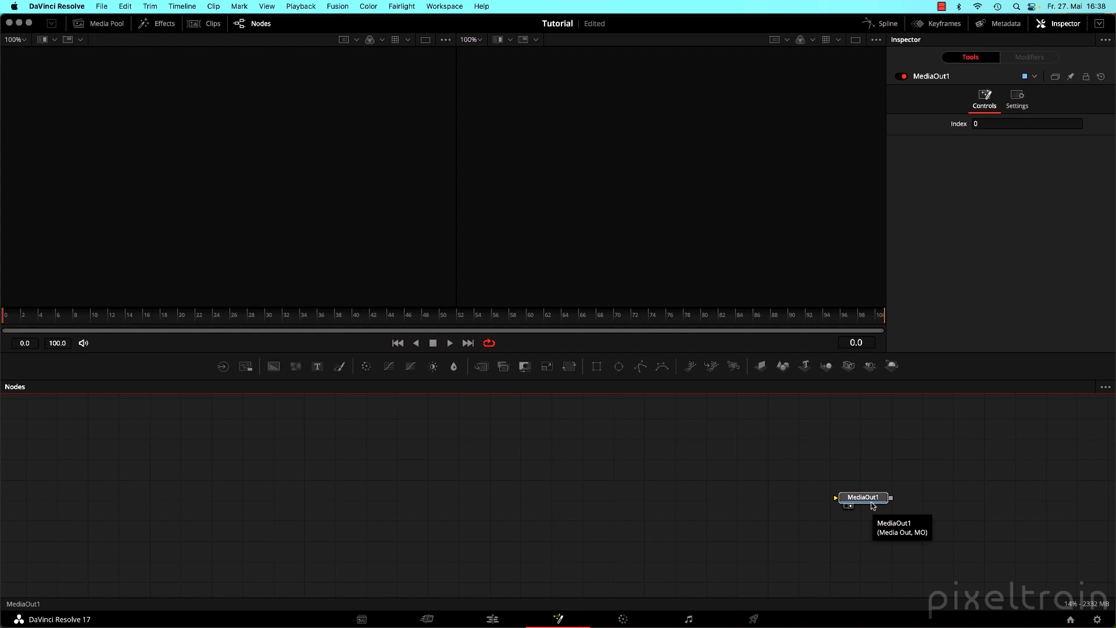
mouse_move(482, 616)
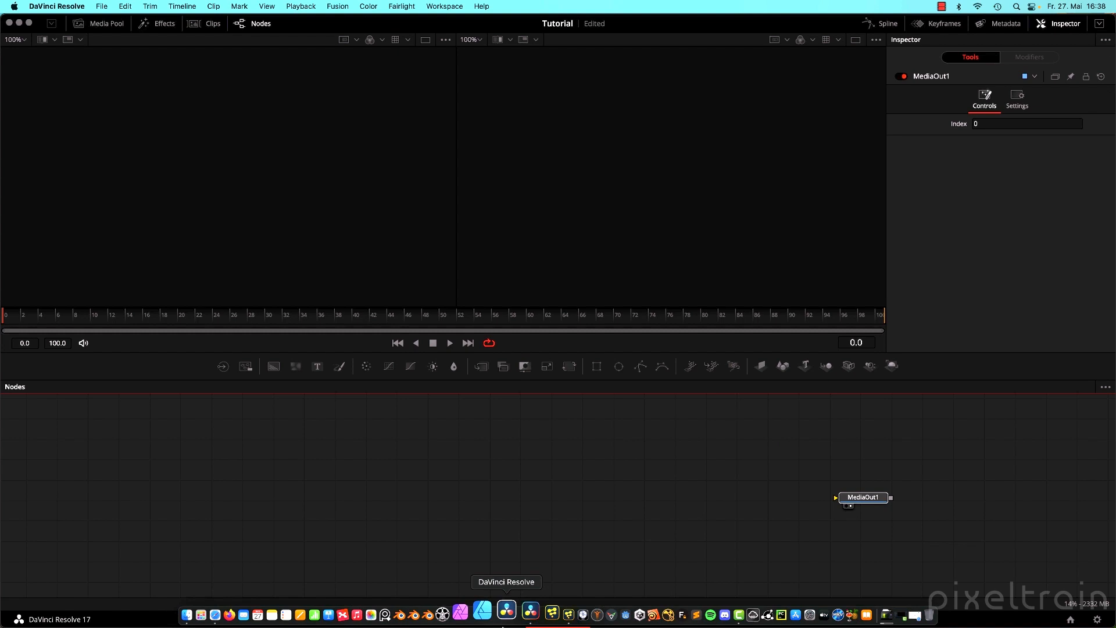
Copy all 3D scene nodes from Fusion Studio into the DaVinci Resolve composition and undo the paste.
left_click(546, 610)
left_click_drag(672, 408, 239, 582)
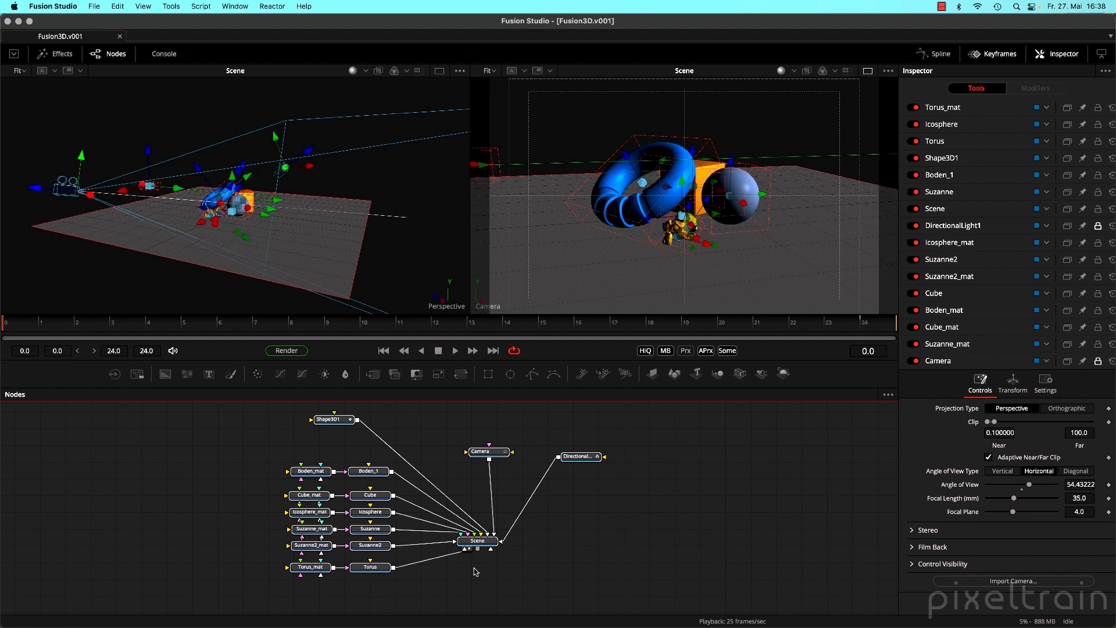
left_click(498, 610)
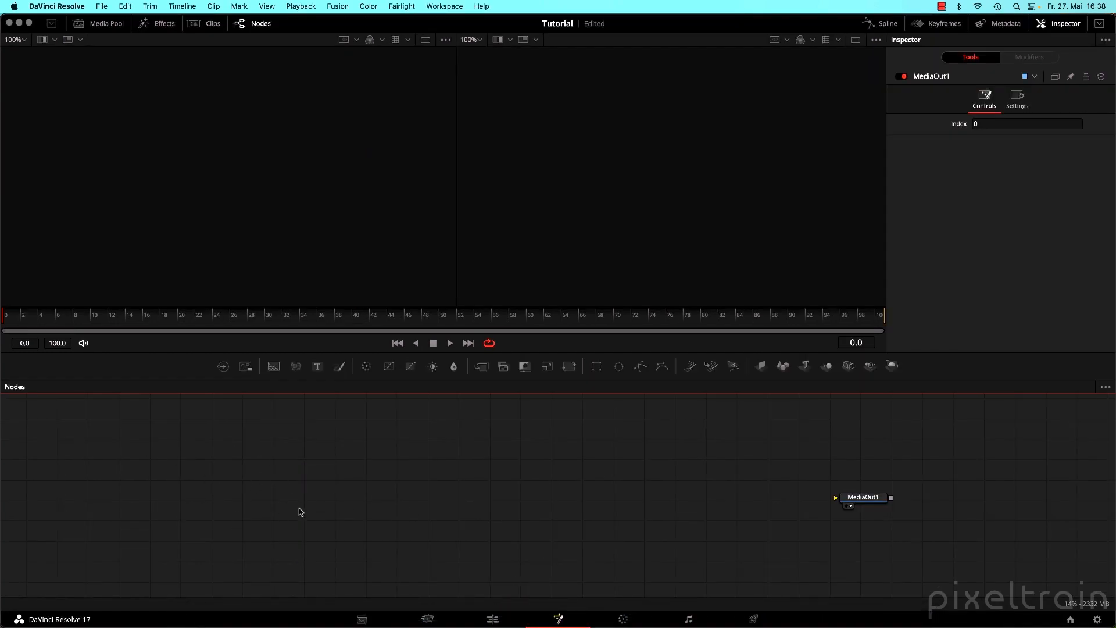
key("super+v")
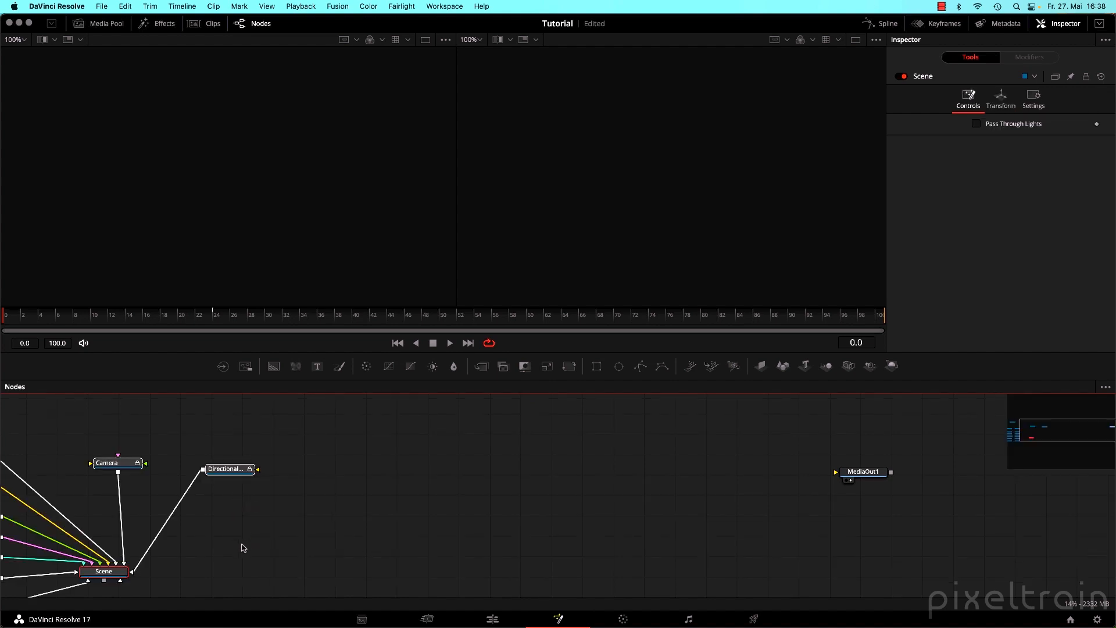
left_click_drag(242, 544, 296, 532)
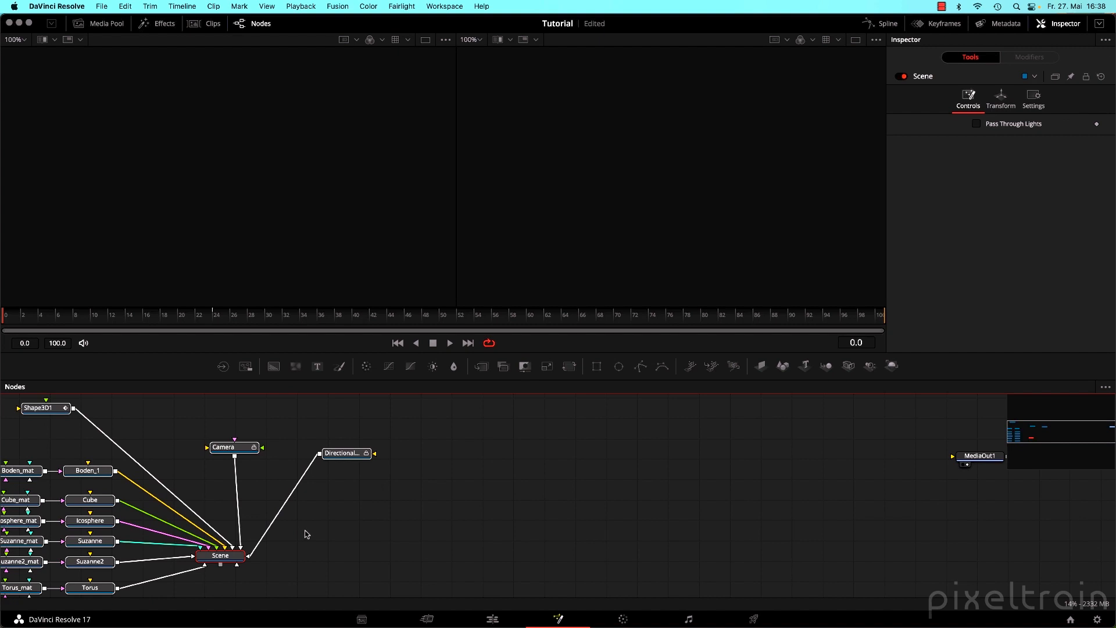
key("super+z")
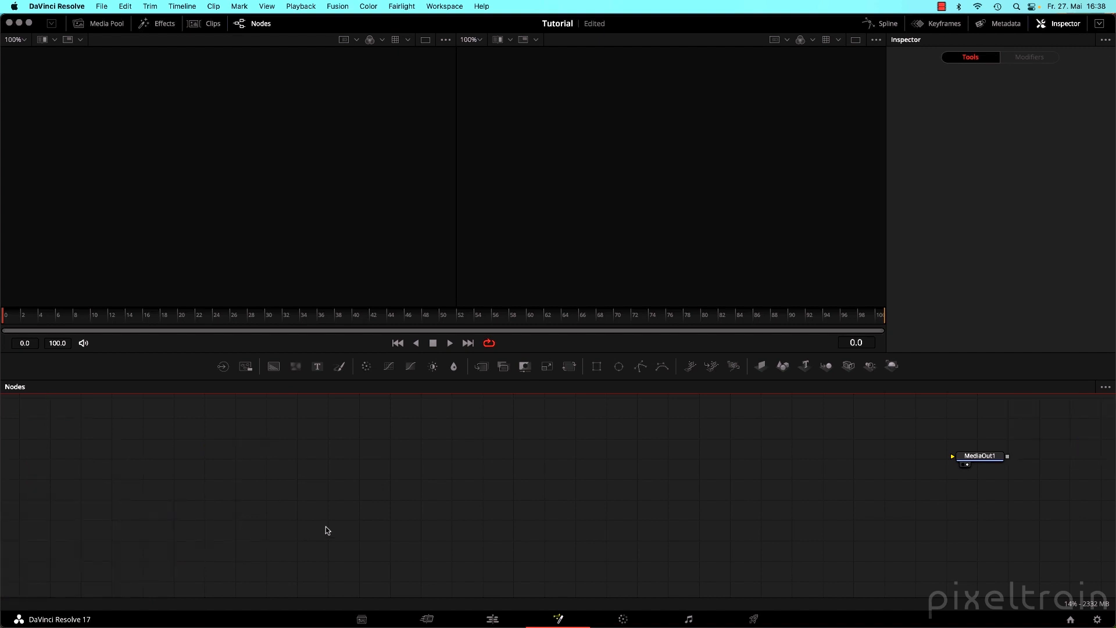
Import the Fusion composition file Fusion3D.v001.comp into the open clip and bring its nodes into view.
left_click_drag(981, 455, 745, 489)
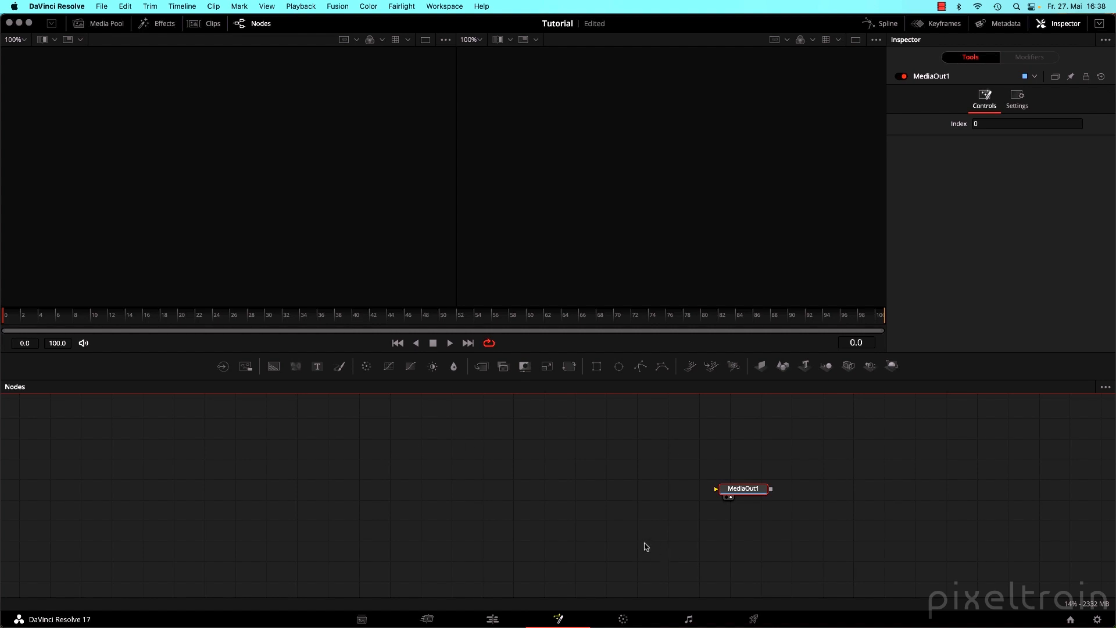
left_click(102, 6)
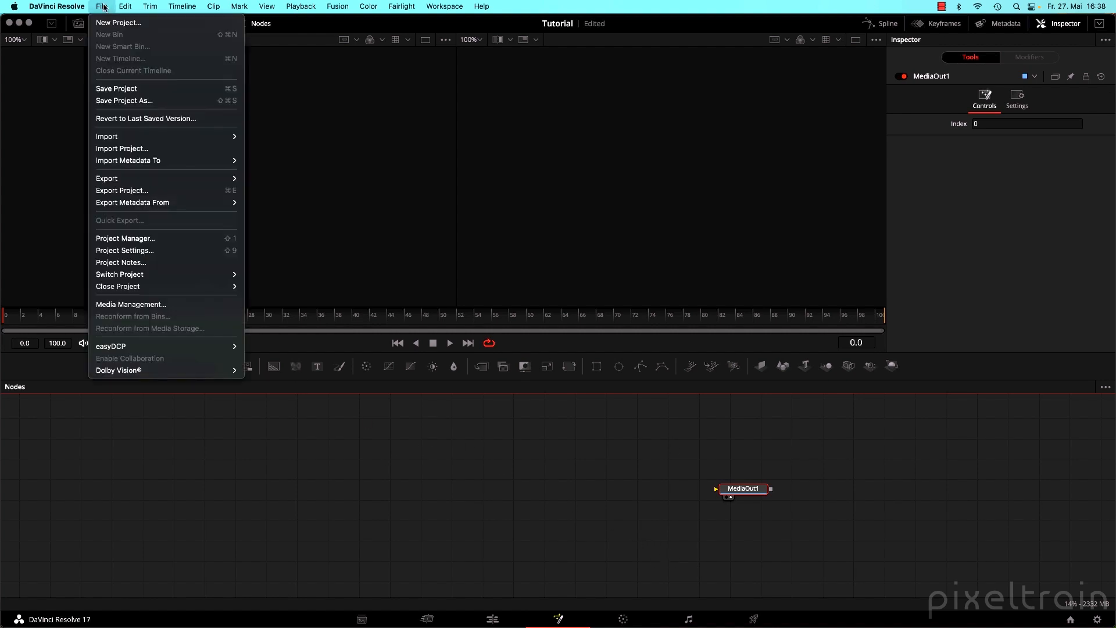
mouse_move(143, 137)
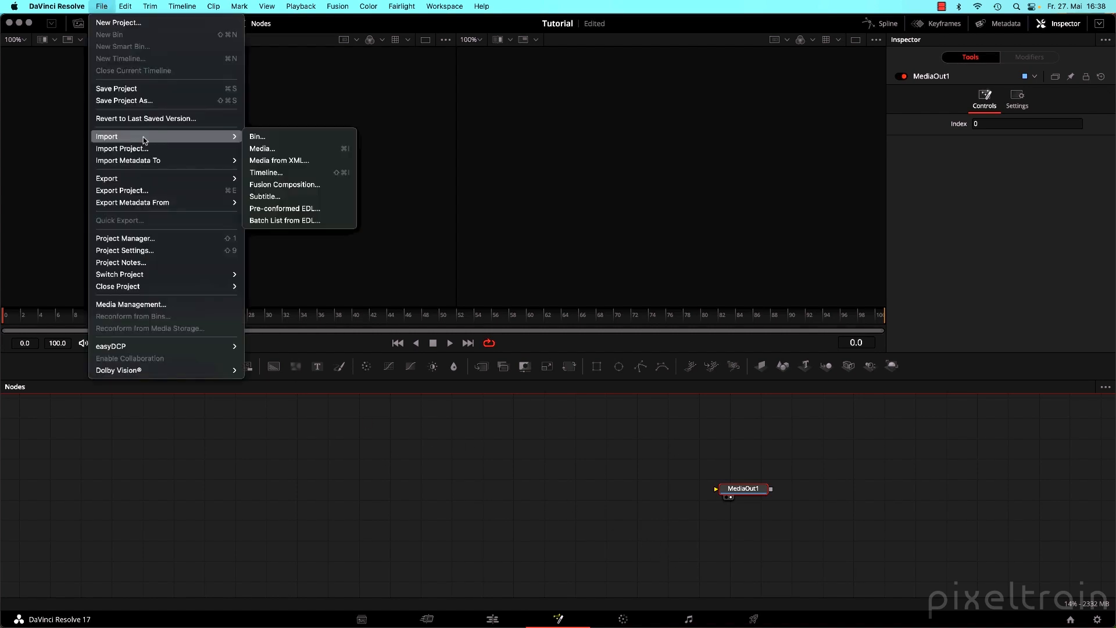
left_click(340, 191)
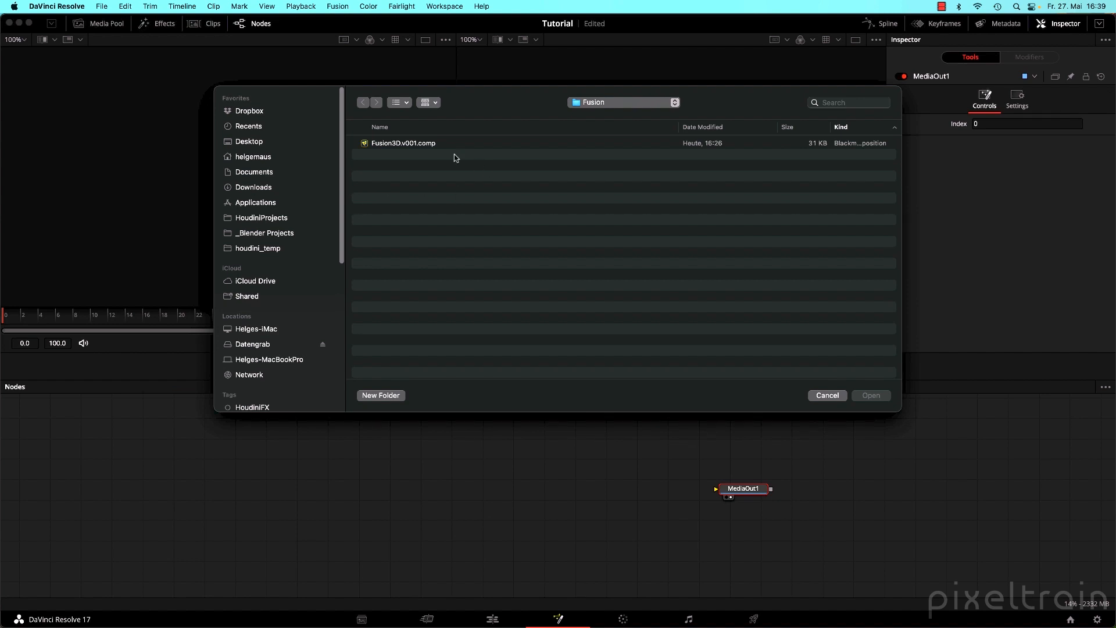
left_click(382, 144)
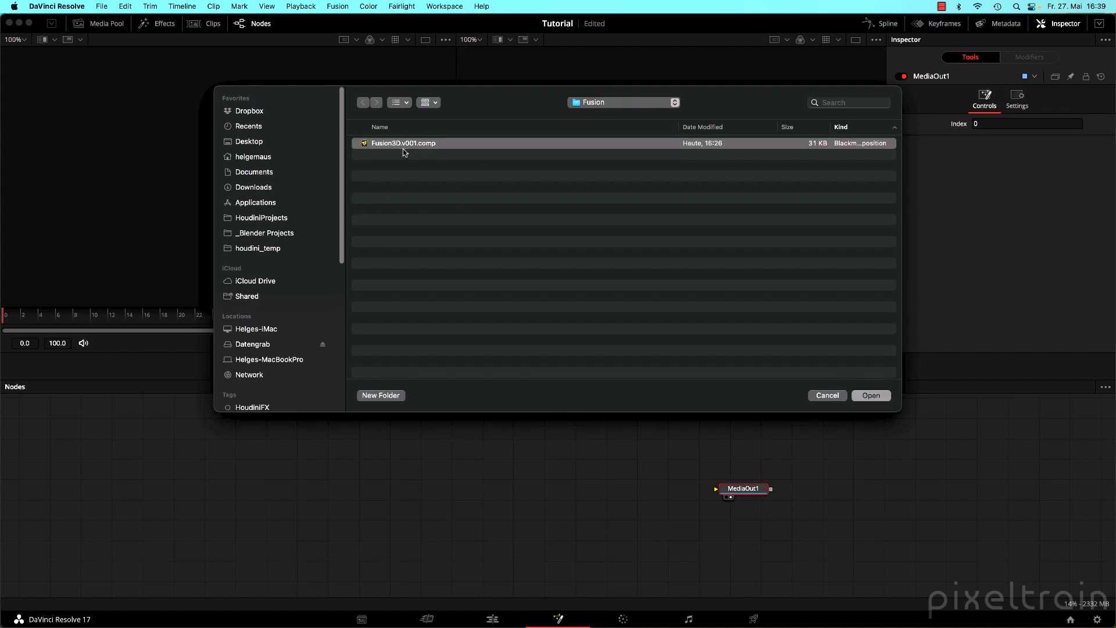
left_click(872, 395)
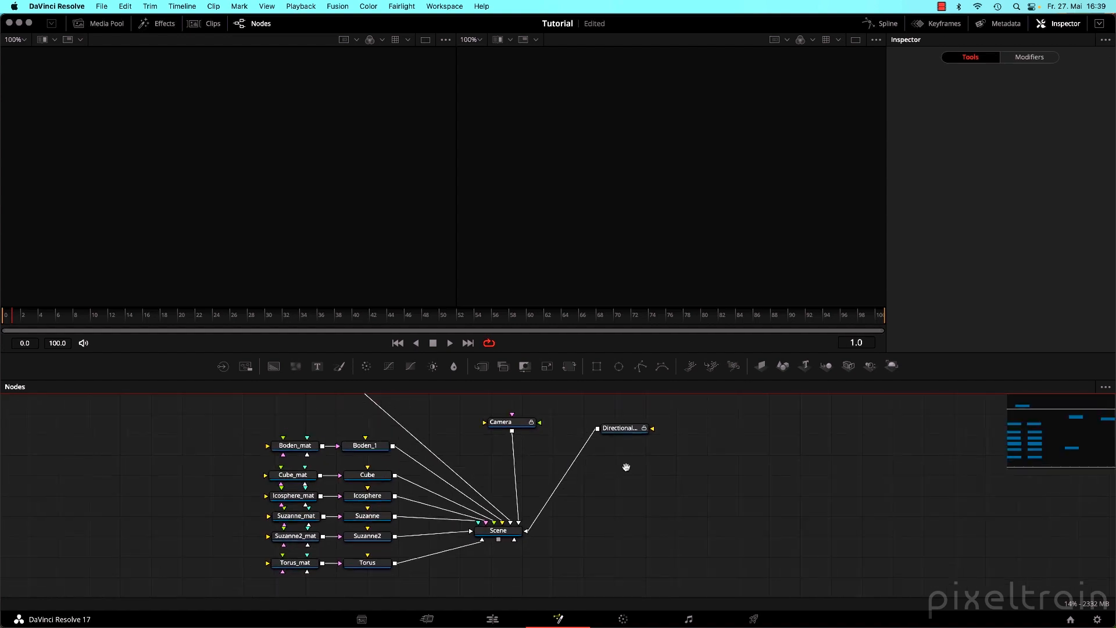
scroll(773, 488, "right", 5)
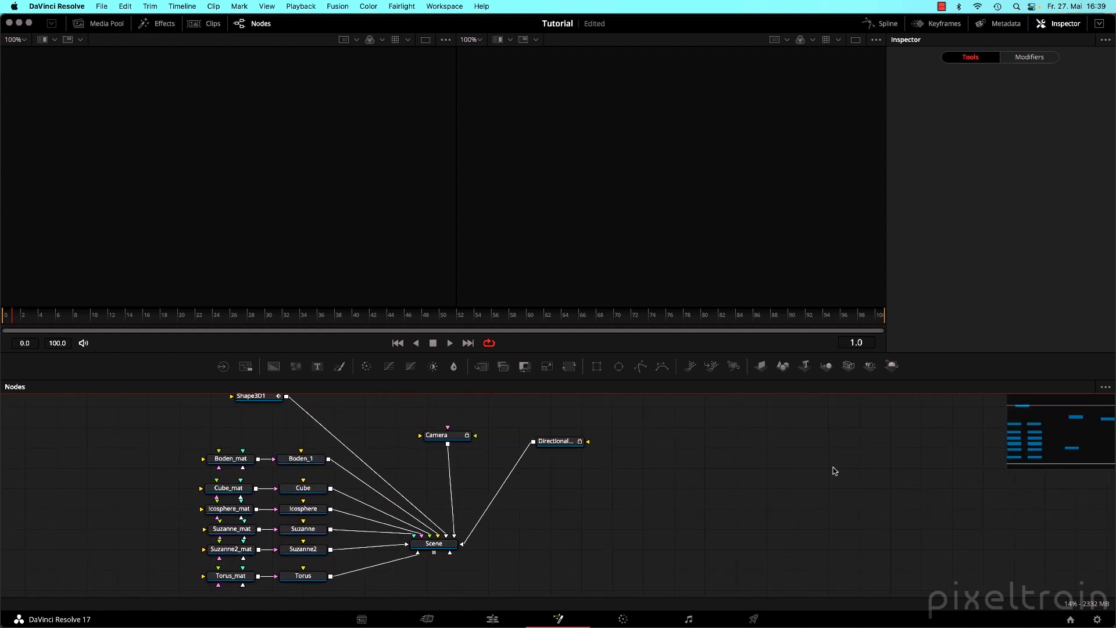
Move the Edit page playhead to about 01:00:02:05, hide the effects library and return to the Fusion page.
left_click(491, 619)
mouse_move(191, 510)
left_mouse_down()
mouse_move(211, 511)
mouse_move(195, 512)
left_mouse_up()
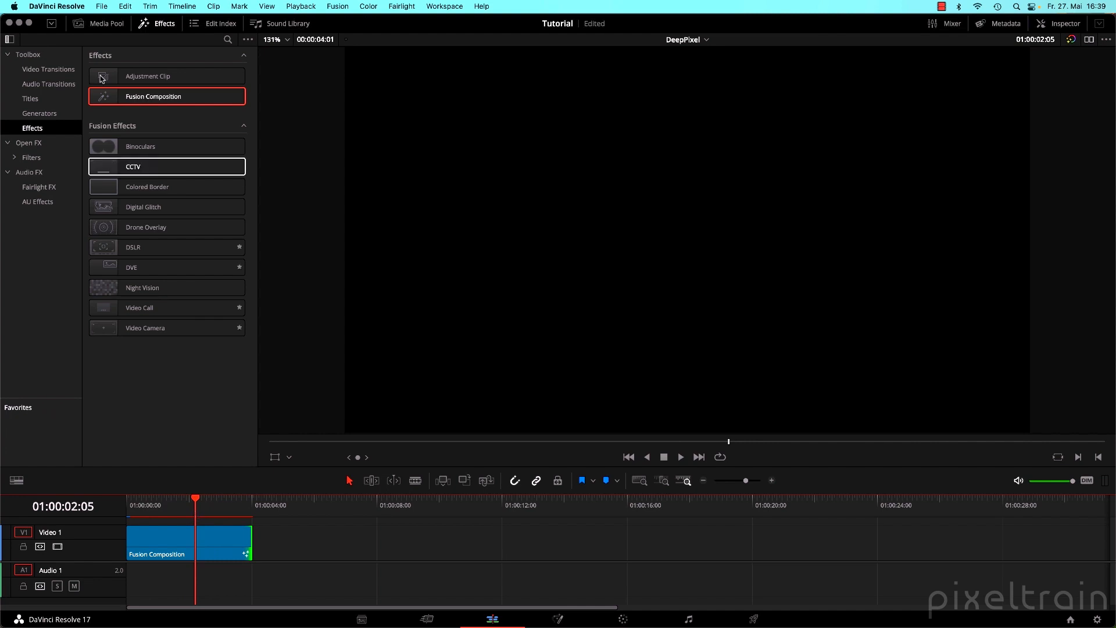
left_click(146, 24)
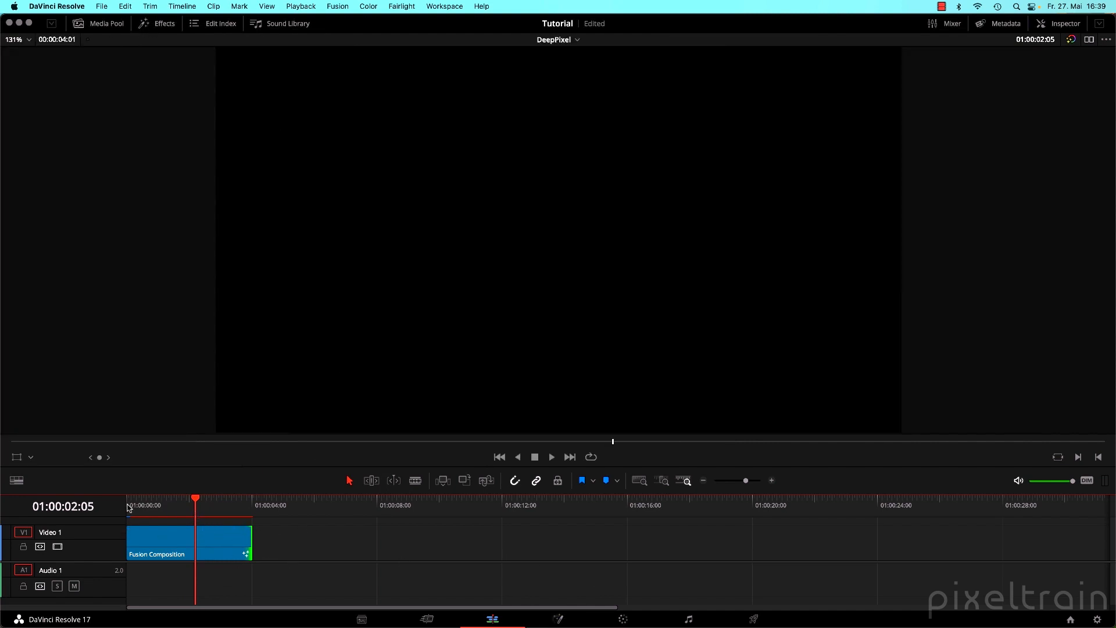
left_click(558, 619)
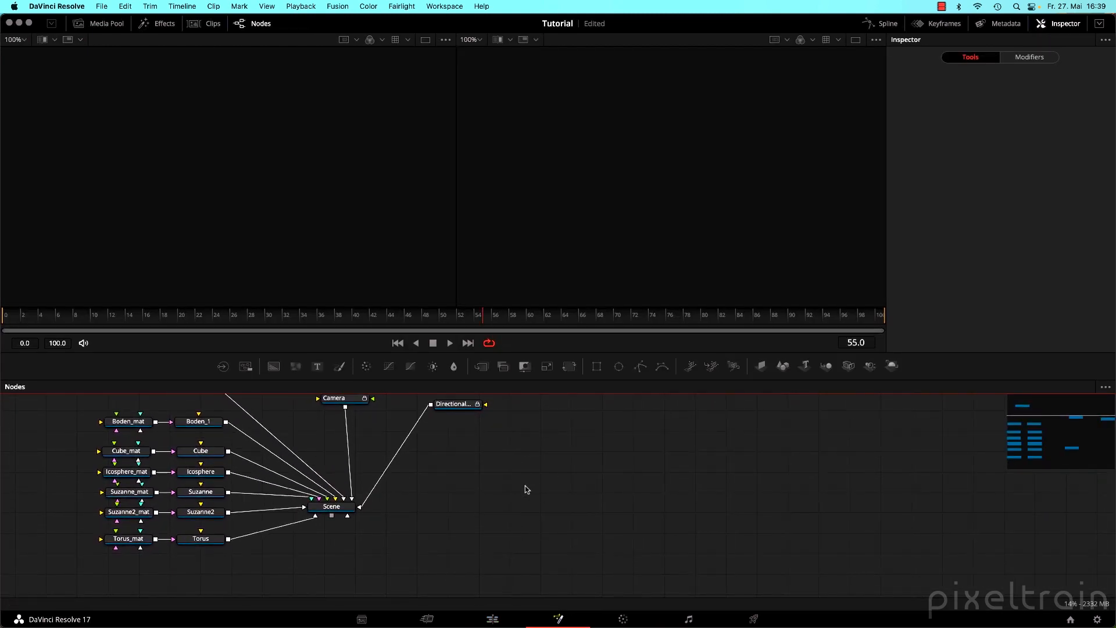
key("shift+space")
type("medi")
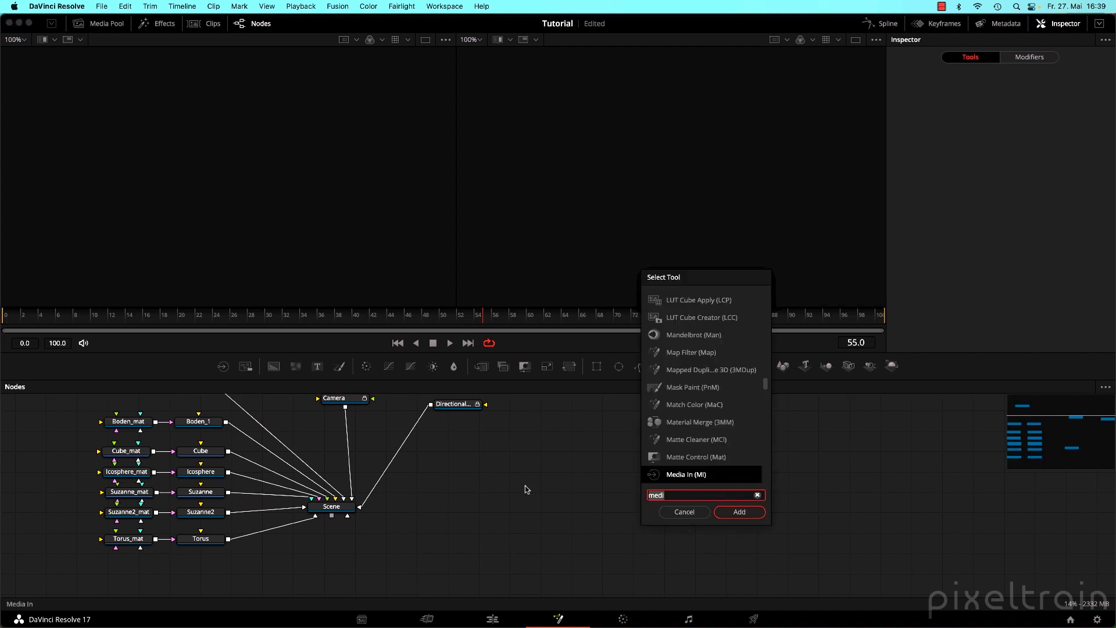
left_click(683, 511)
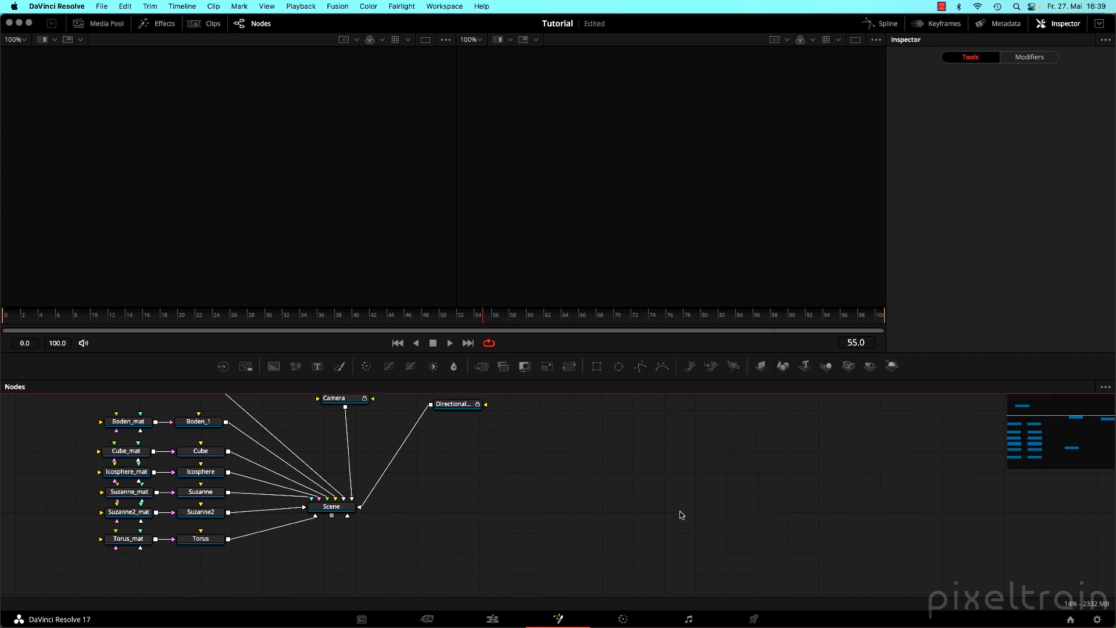
right_click(549, 433)
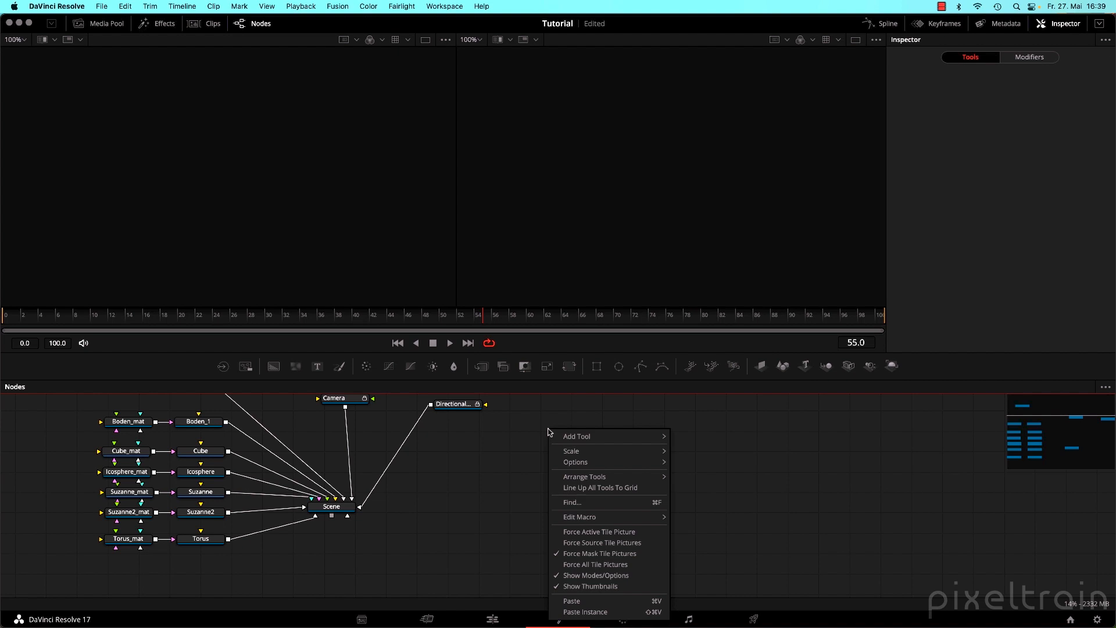
mouse_move(570, 441)
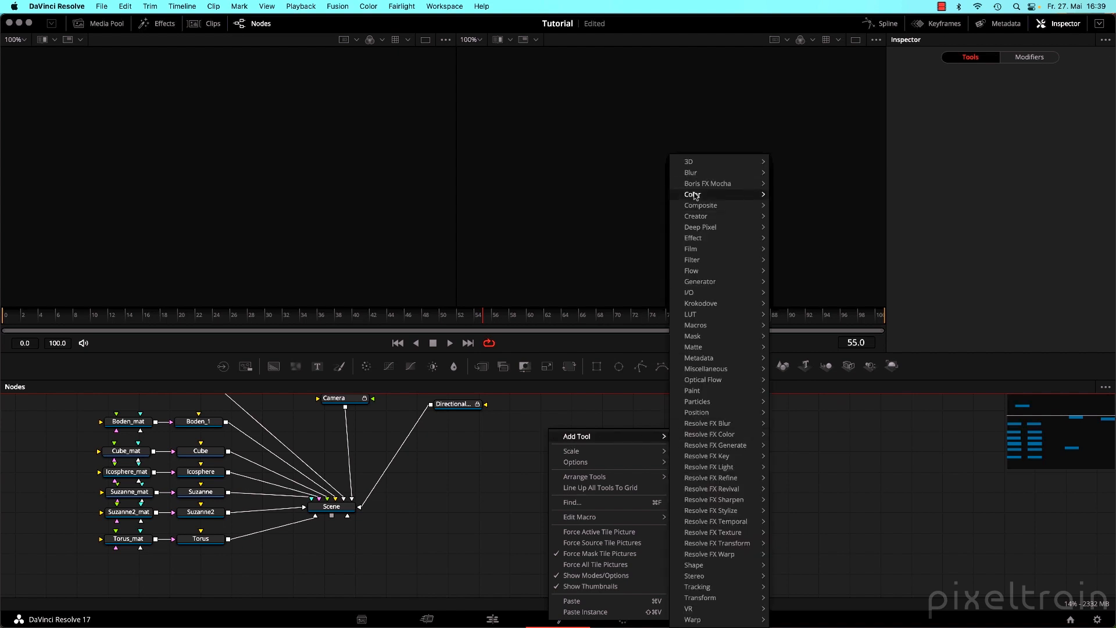
mouse_move(707, 292)
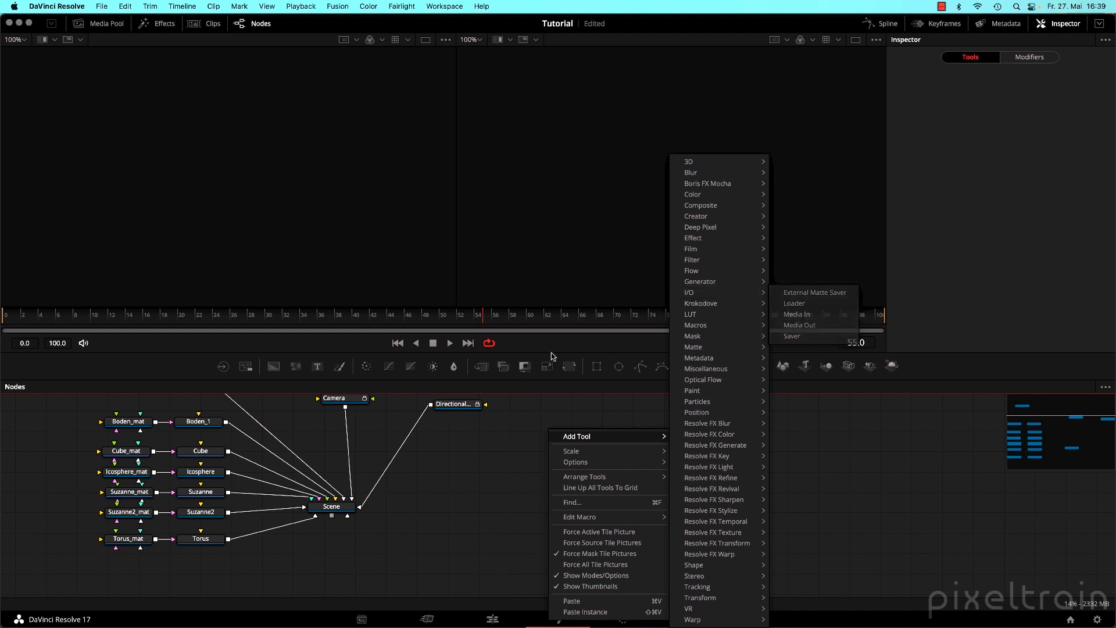
Add a Media Out node from the I/O tools well to the right of the Scene node and hide the library panels.
left_click(164, 25)
left_click(156, 23)
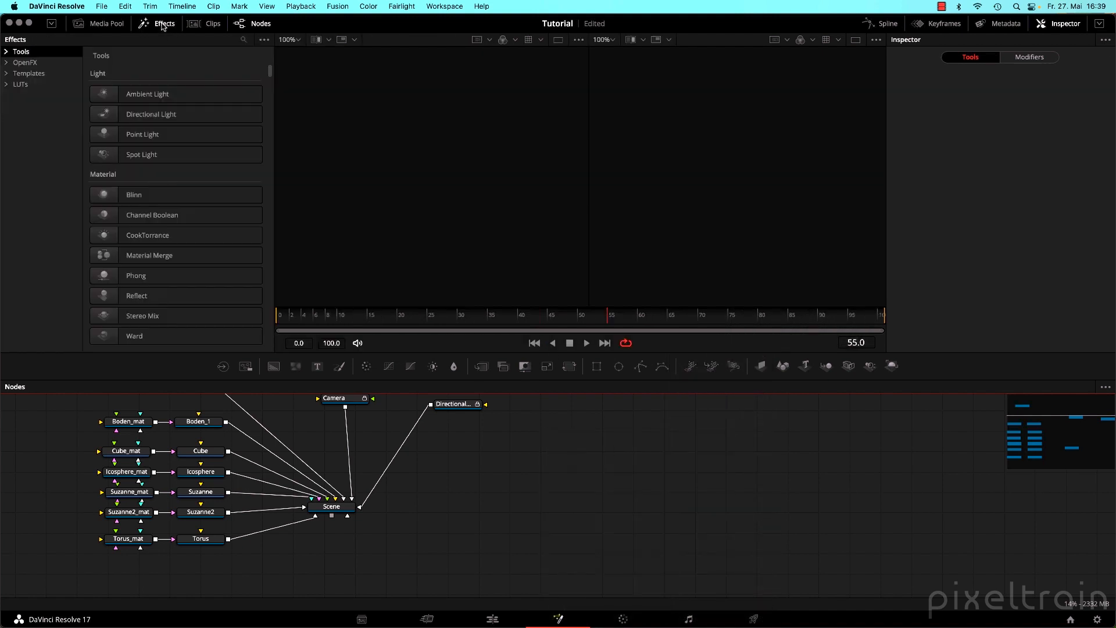
left_click(6, 53)
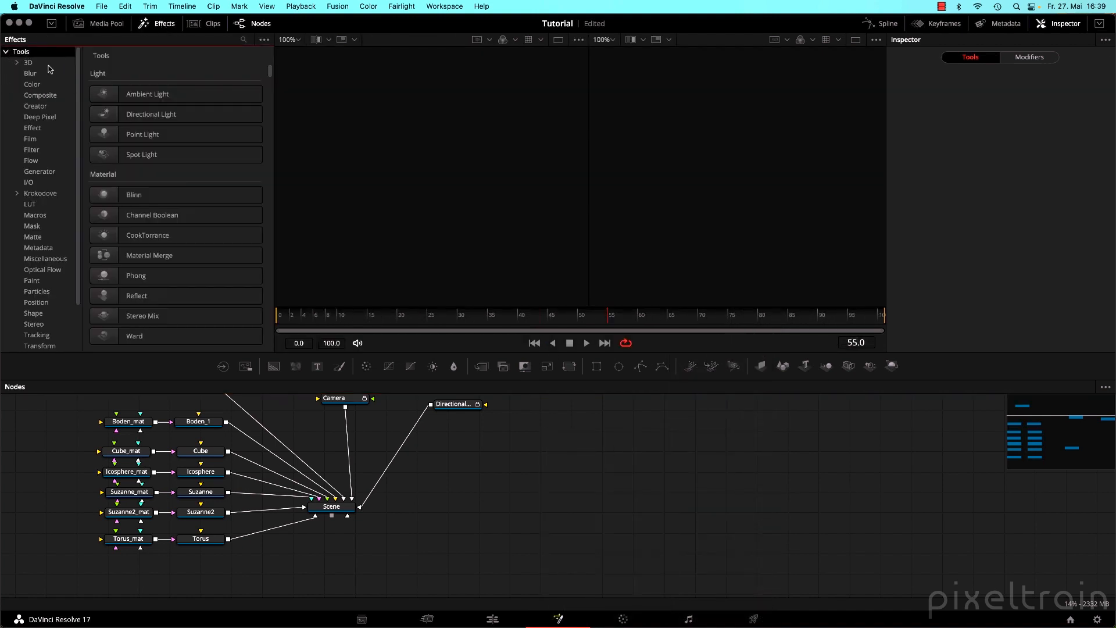
left_click(29, 183)
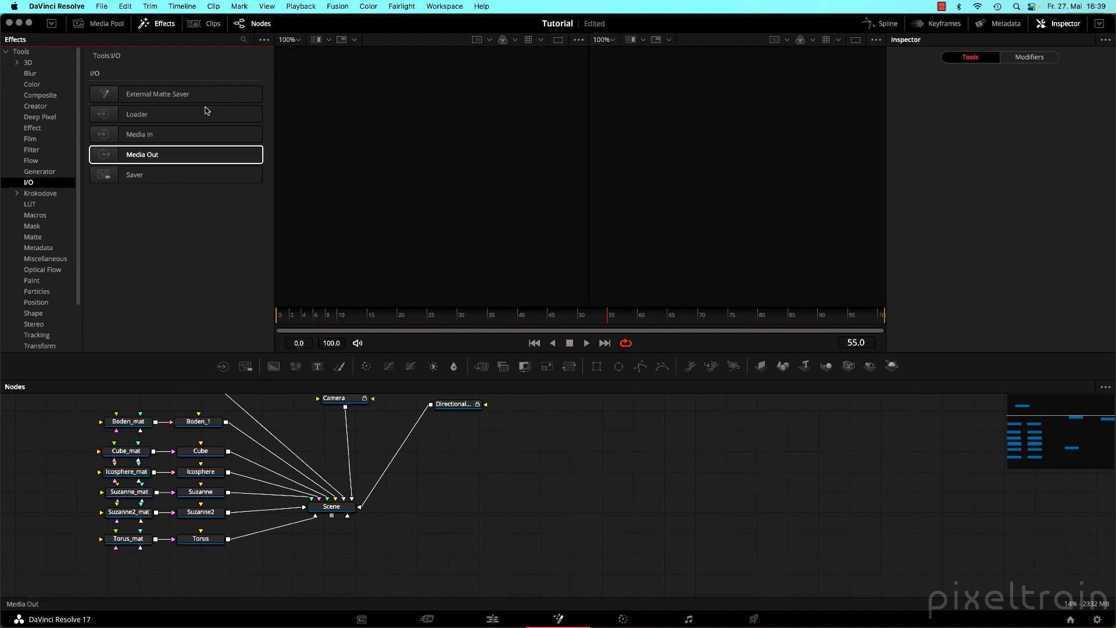
left_click_drag(116, 155, 720, 519)
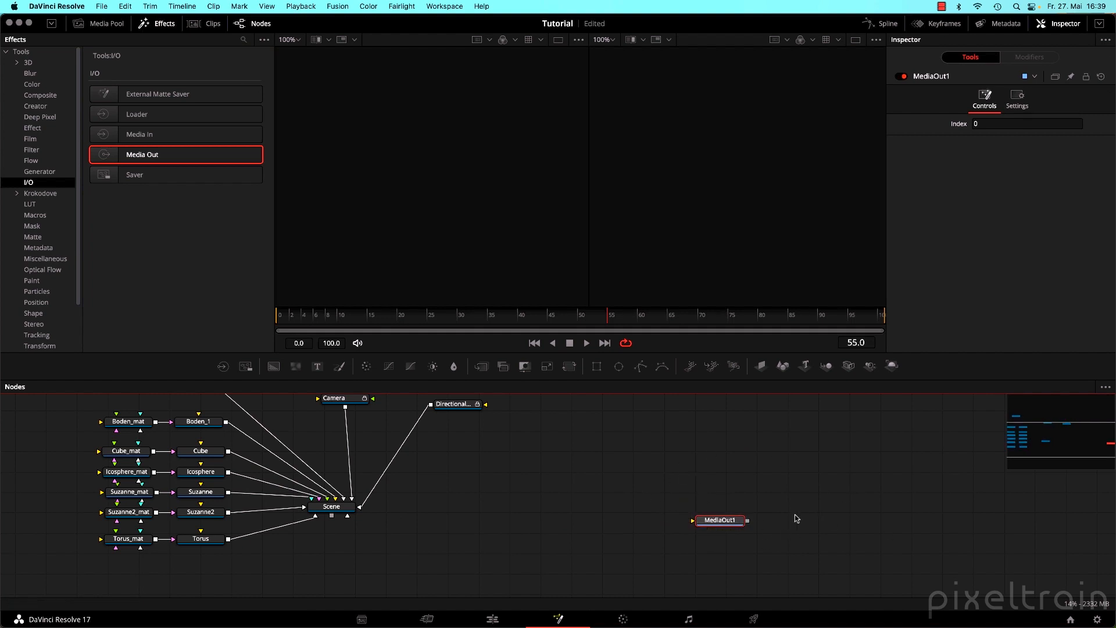
left_click(105, 24)
left_click_drag(484, 522, 566, 546)
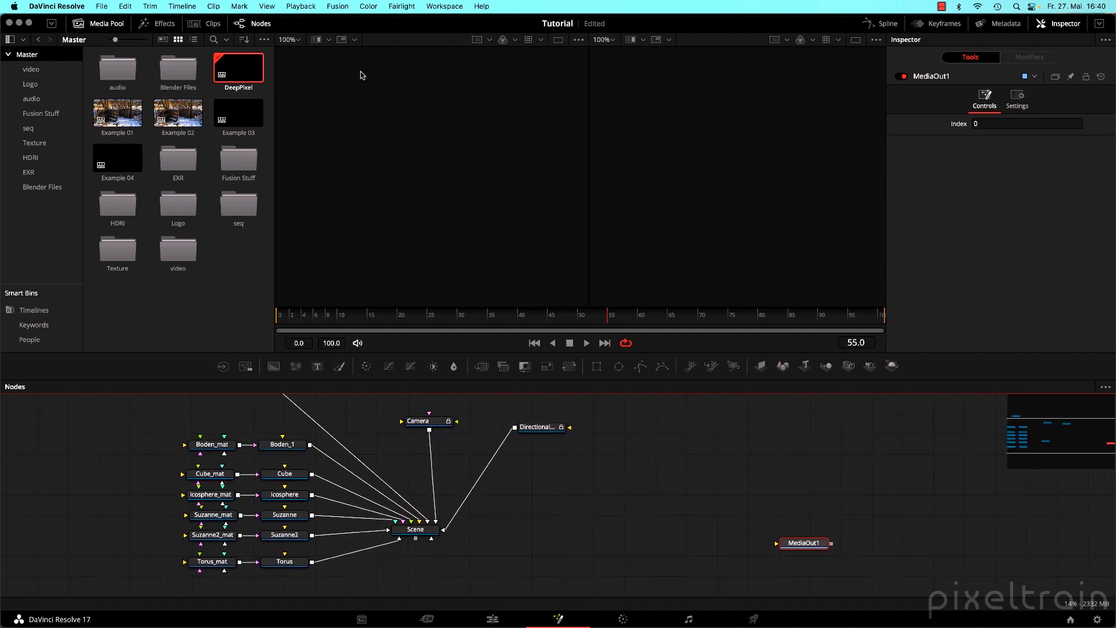
left_click(106, 24)
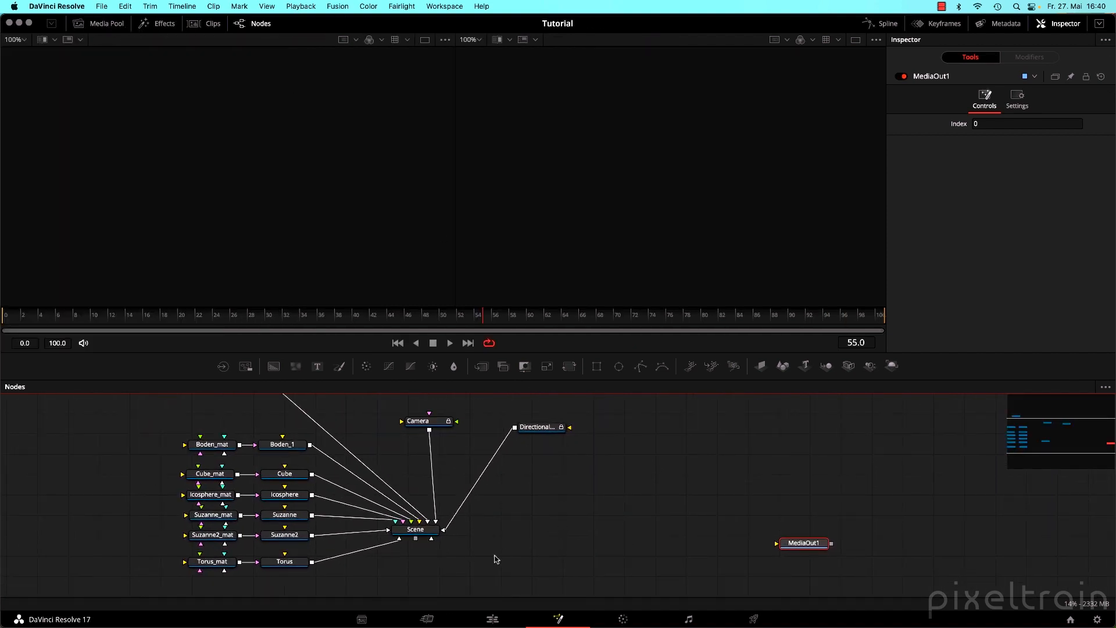
Show the Scene node in the second viewer, widen that viewer and check that it uses the Camera view.
scroll(495, 559, "up", 2)
left_click(418, 550)
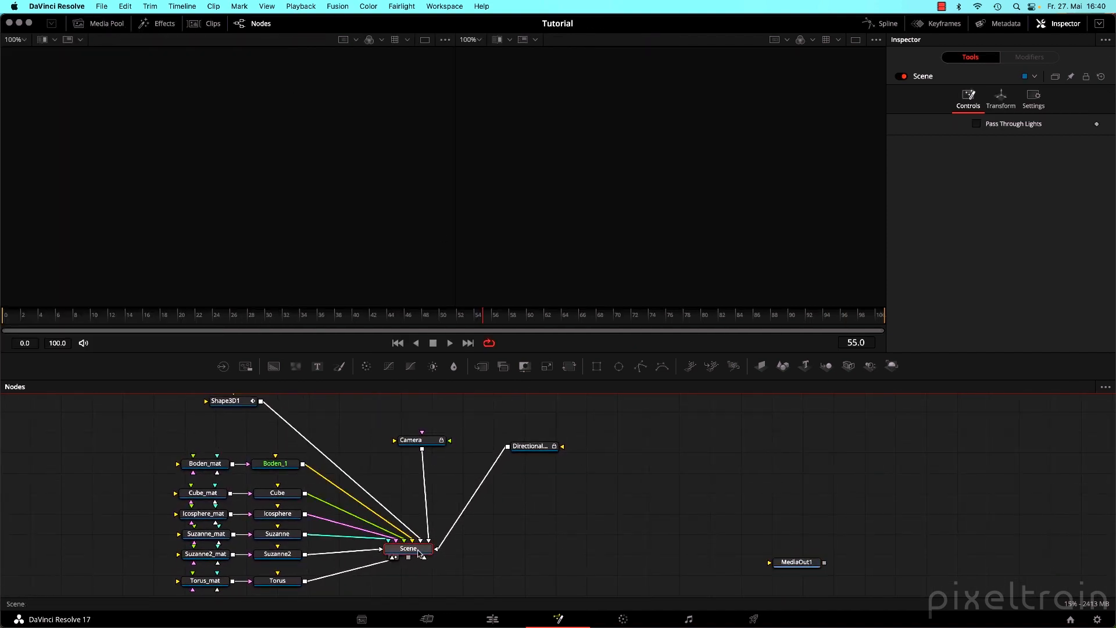
key("2")
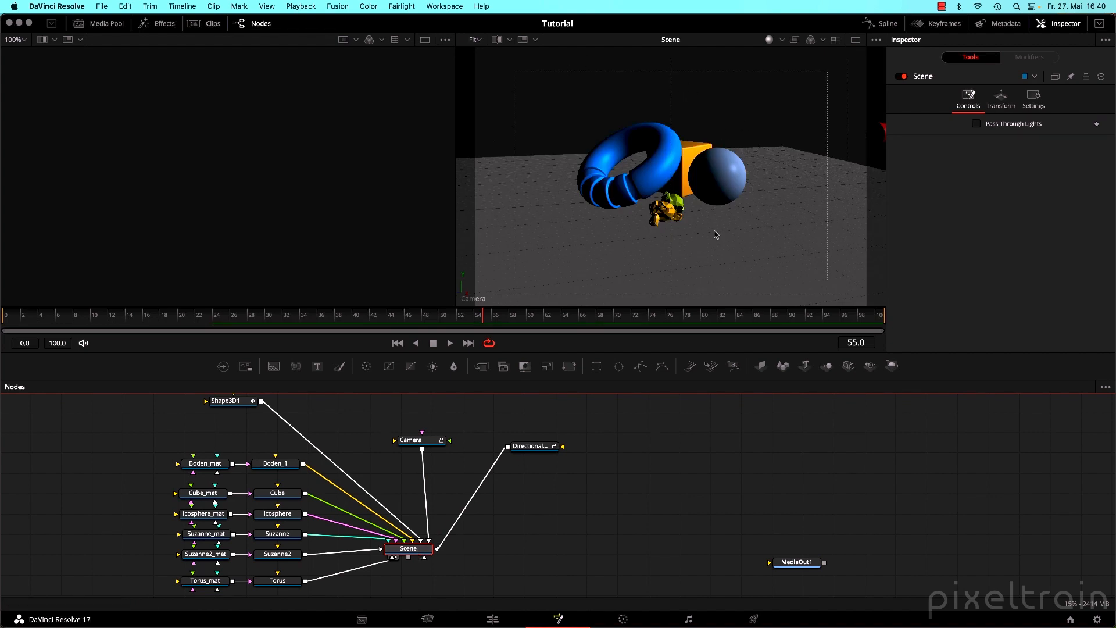
left_click_drag(456, 235, 422, 235)
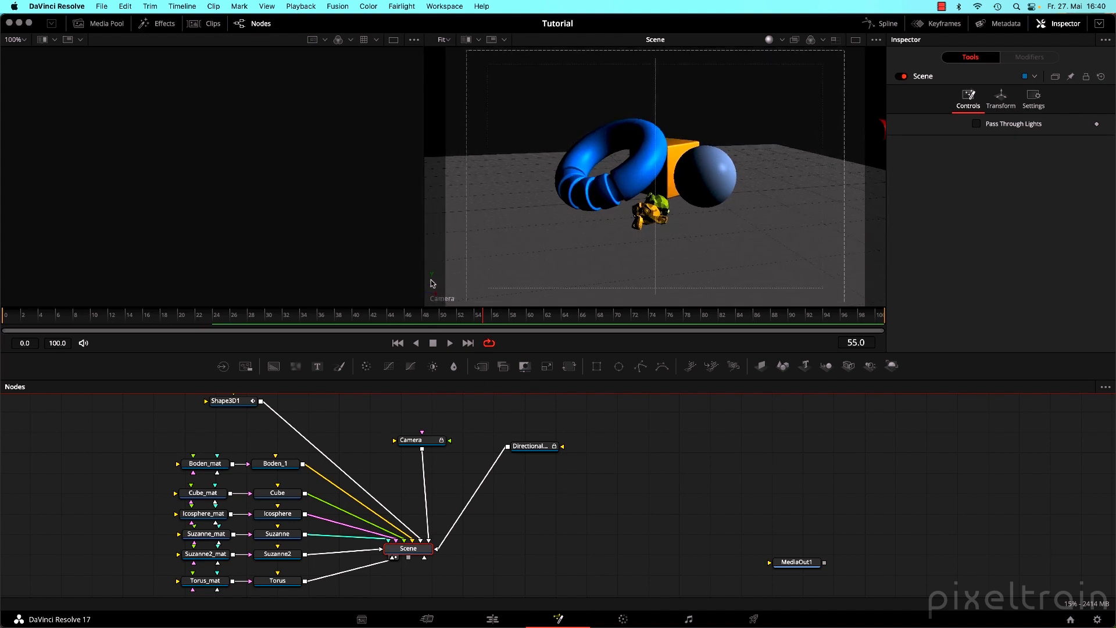
right_click(441, 301)
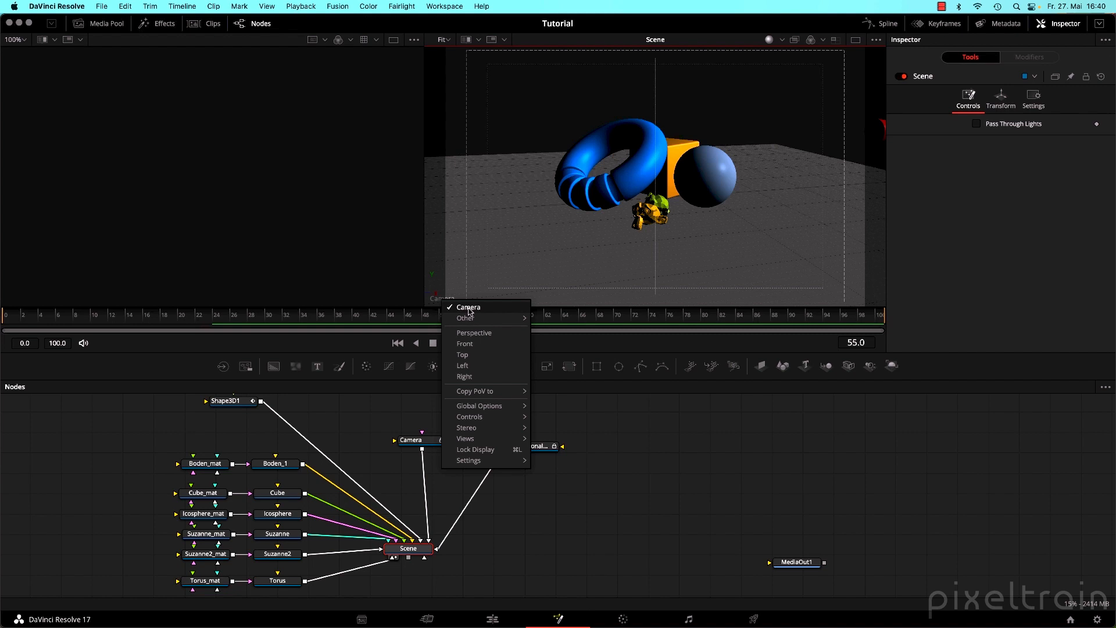
left_click(636, 448)
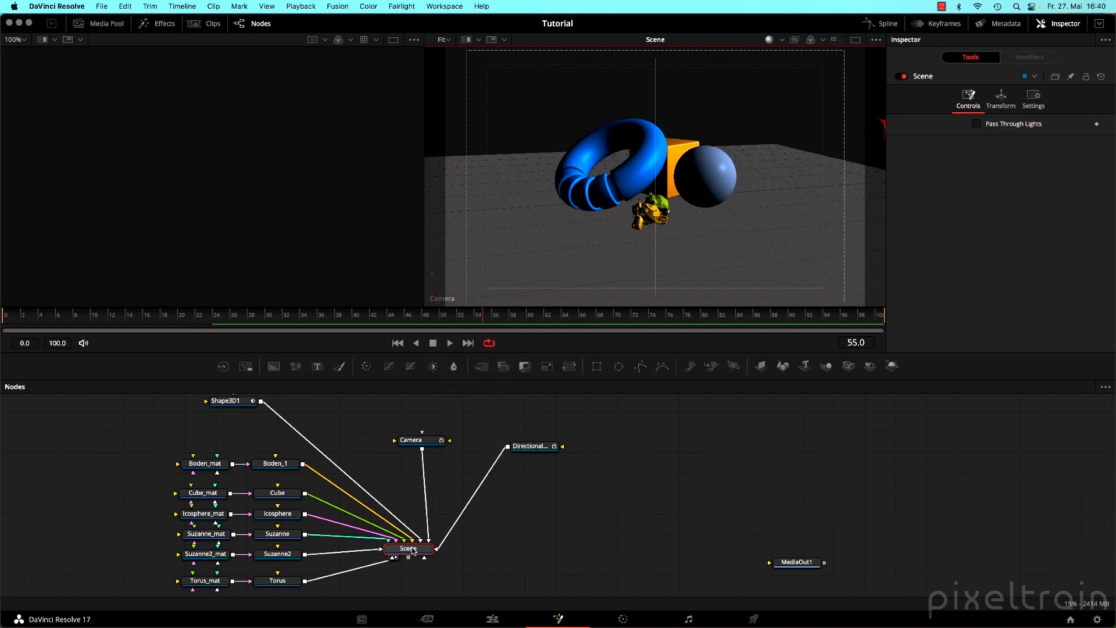
Show the Scene node in the first viewer, orbit its Perspective view towards the camera's angle and frame the torus.
left_click_drag(412, 551, 299, 214)
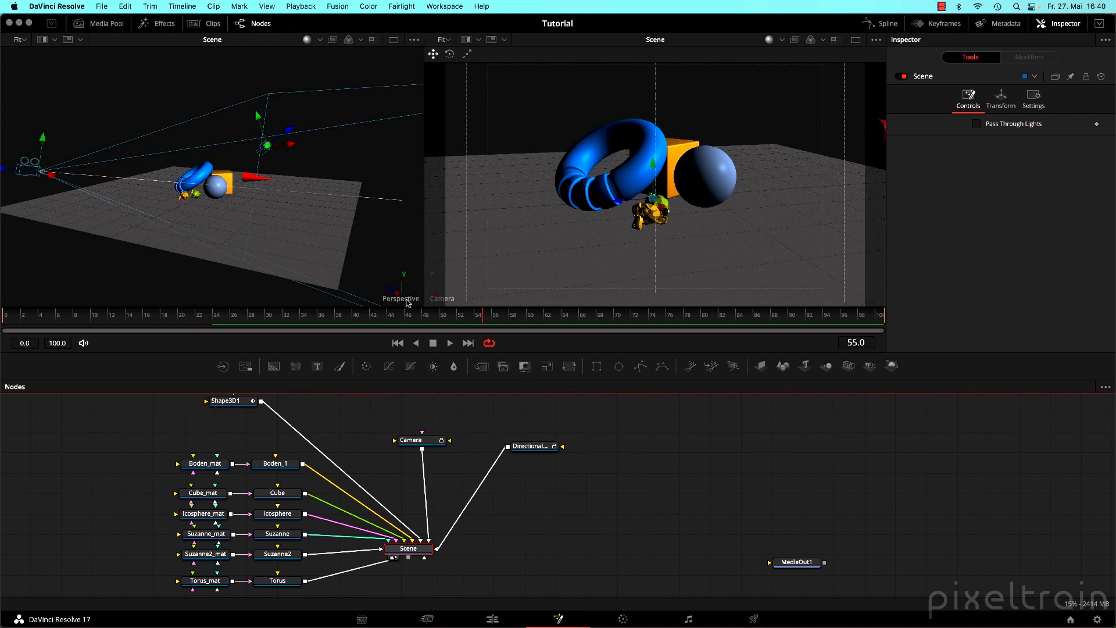
left_click_drag(226, 221, 253, 209)
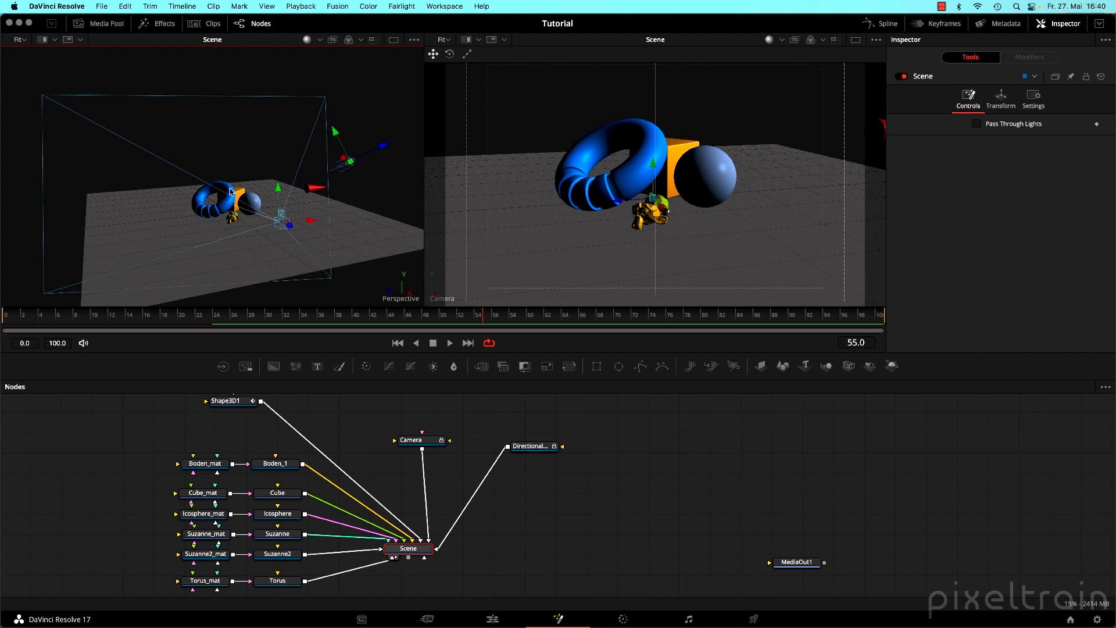
left_click(230, 190)
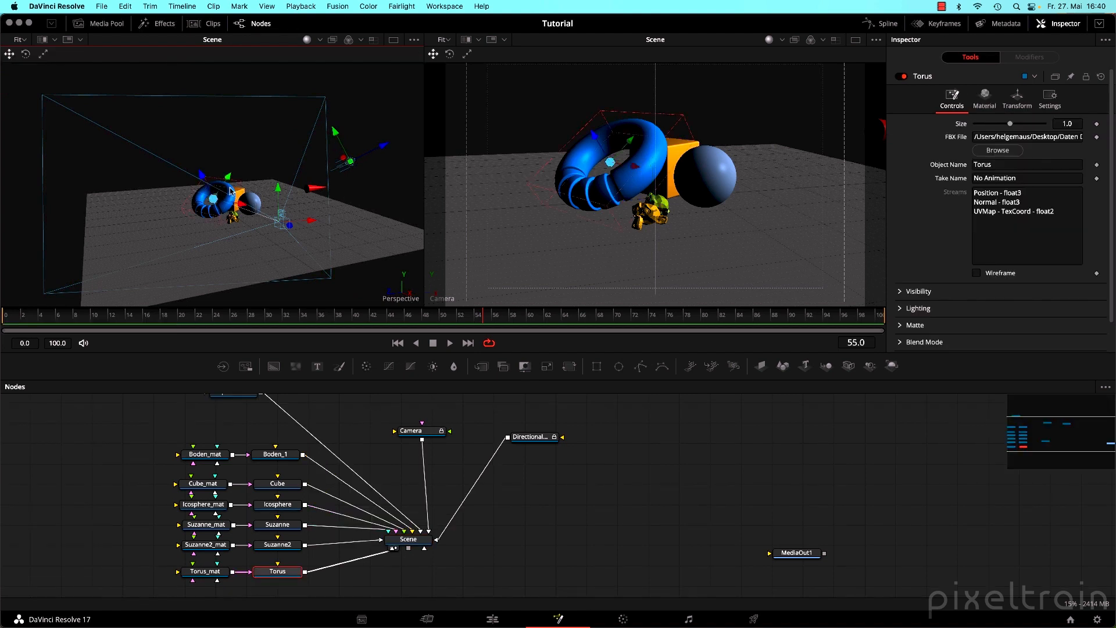
key("f")
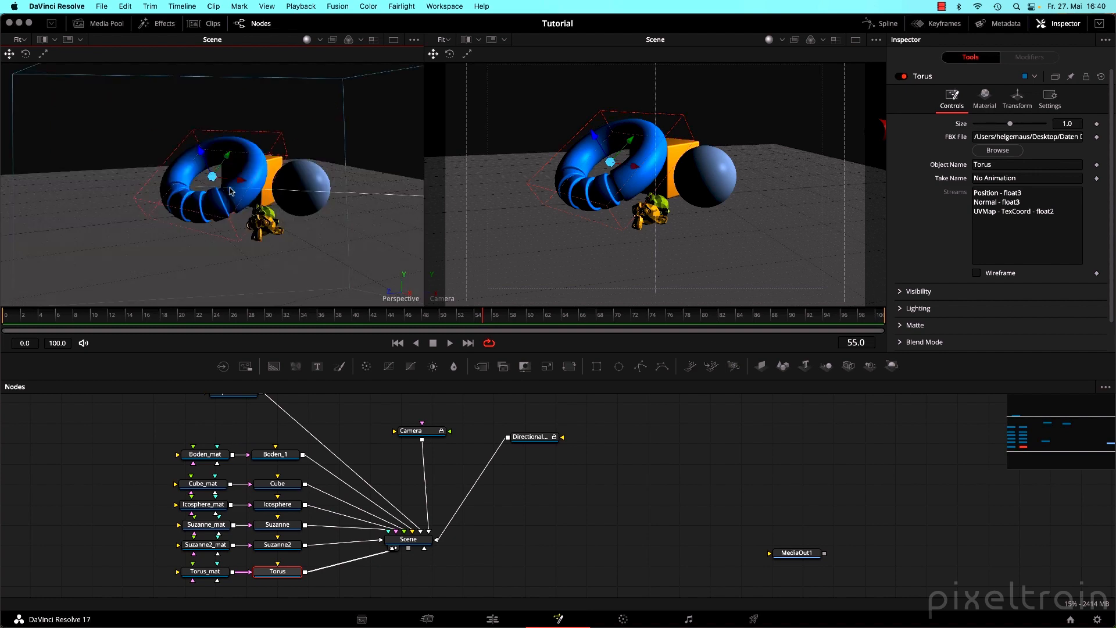
Examine the 3D scene from several angles and distances in the first viewer's Perspective view, with no object selected.
left_click_drag(330, 216, 374, 215)
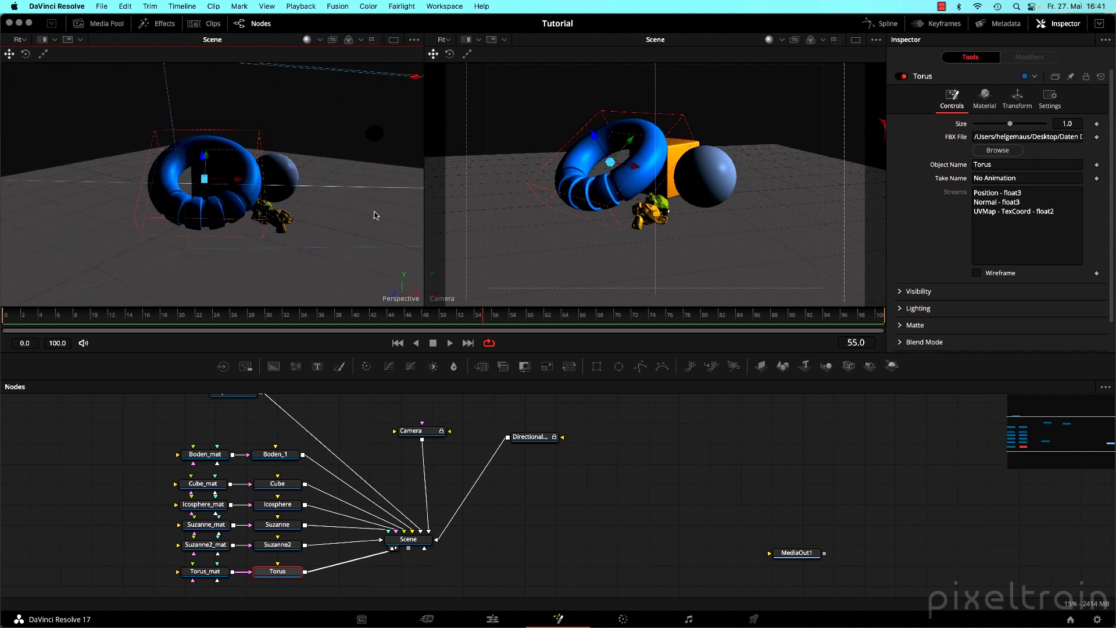
scroll(374, 216, "down", 5)
left_click_drag(279, 199, 237, 200)
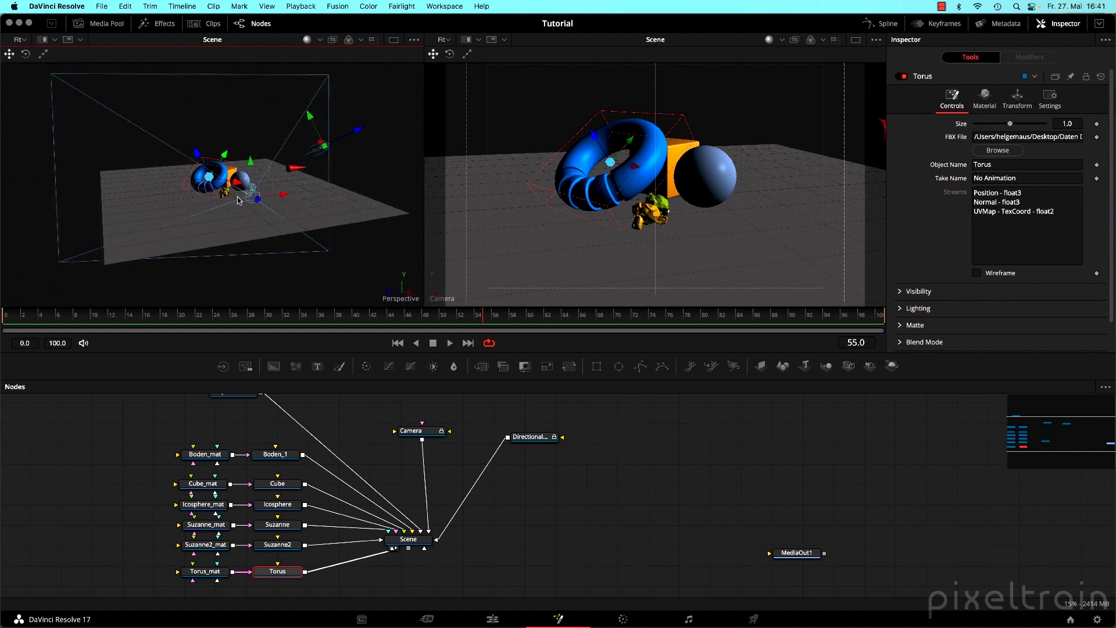
scroll(235, 197, "up", 5)
scroll(236, 198, "down", 5)
scroll(230, 194, "up", 5)
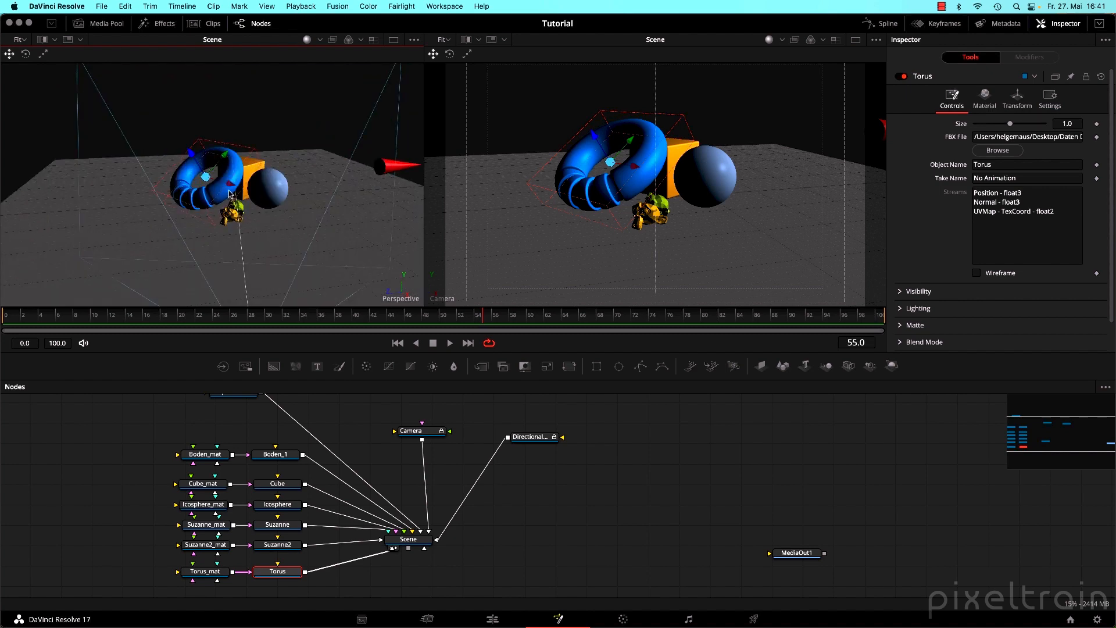
scroll(230, 194, "down", 5)
scroll(230, 194, "up", 5)
scroll(231, 193, "down", 5)
scroll(231, 193, "up", 5)
scroll(231, 192, "down", 3)
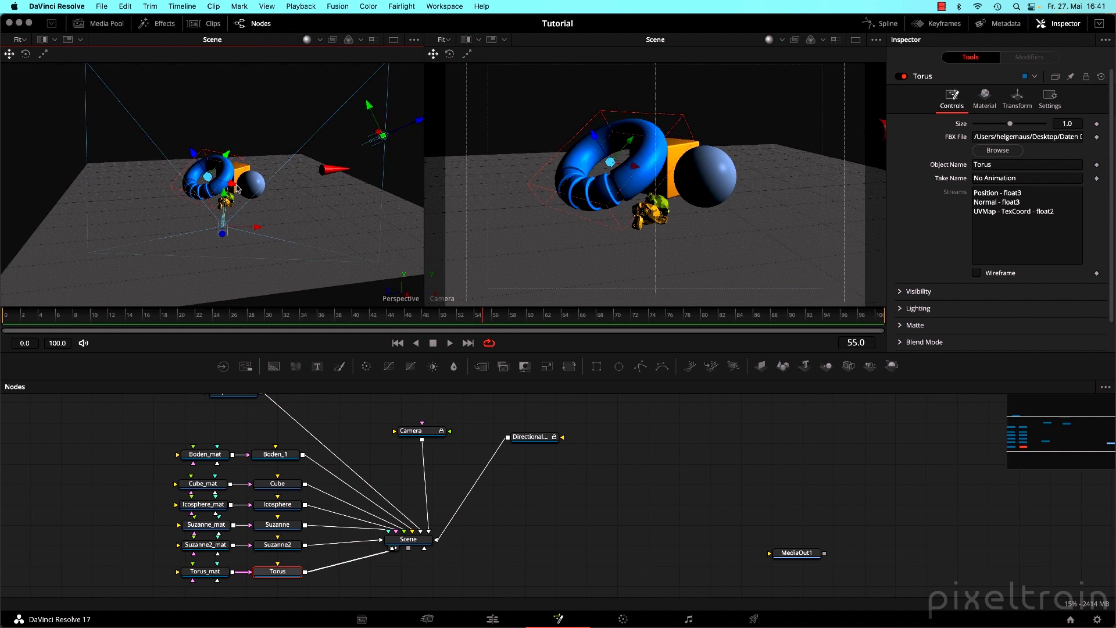
left_click_drag(236, 186, 271, 184)
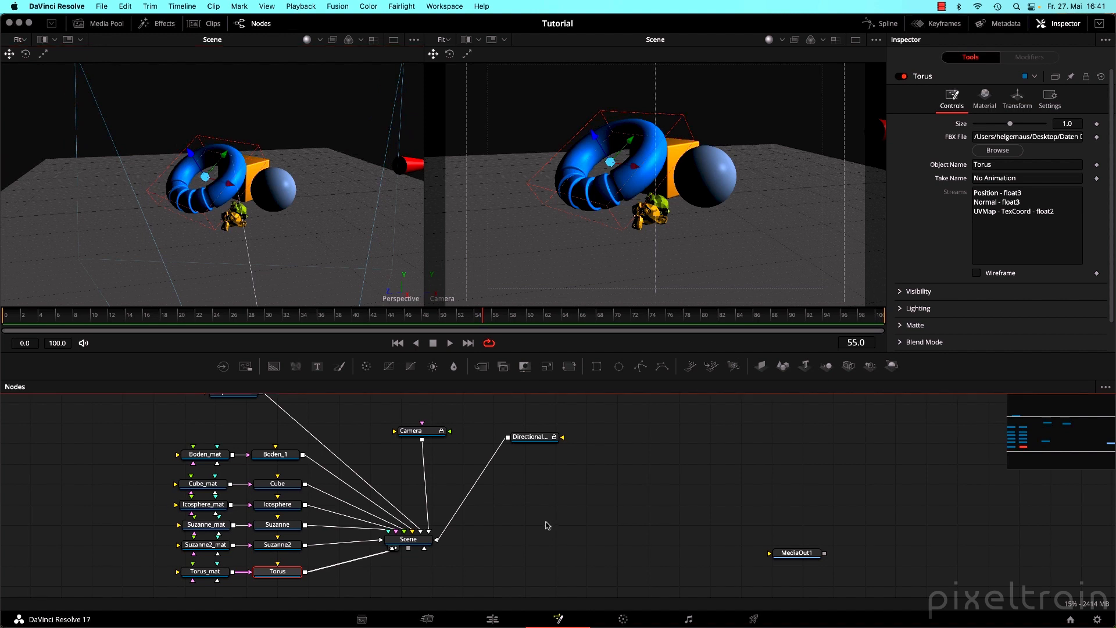
left_click(668, 514)
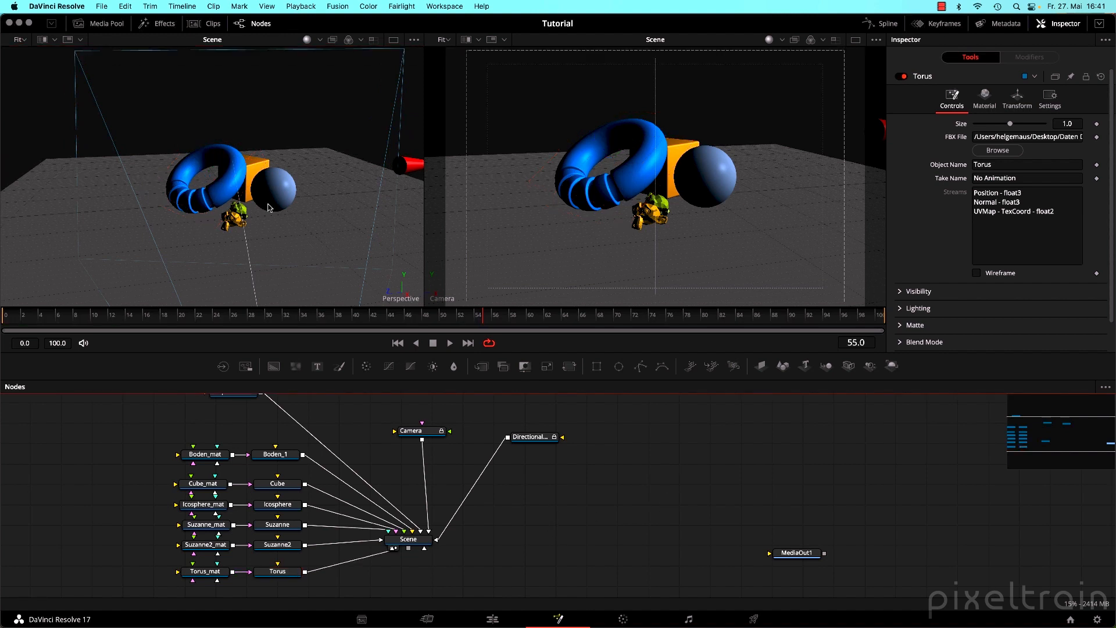
left_click_drag(272, 223, 195, 221)
Move the Media Out node closer to the Scene node and try to connect the Scene output directly to it.
left_click_drag(805, 561, 707, 487)
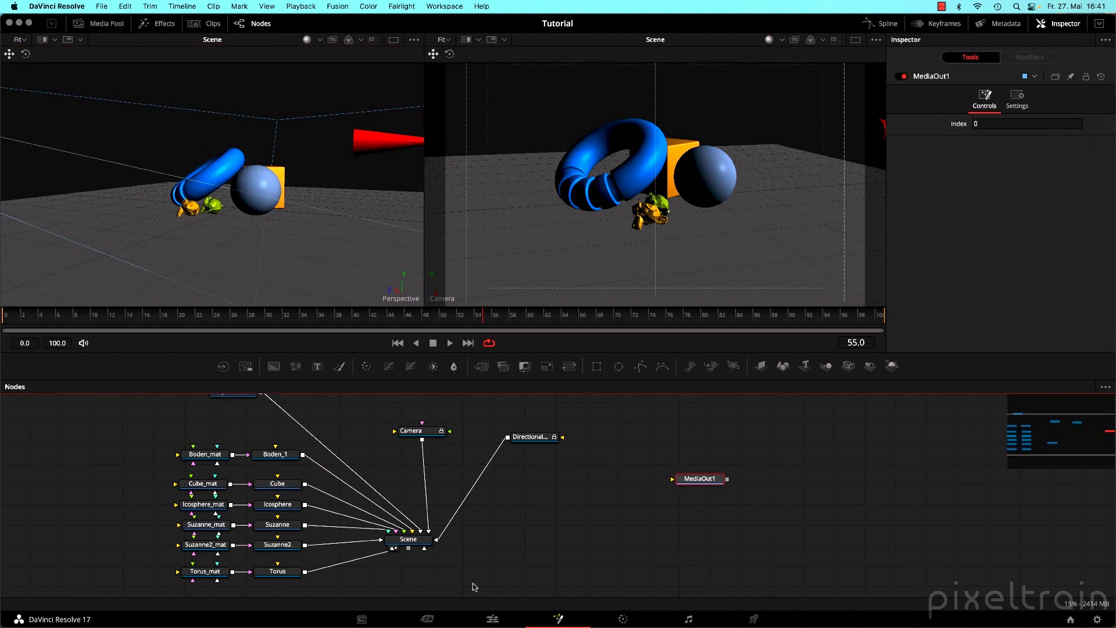
left_click_drag(409, 548, 732, 527)
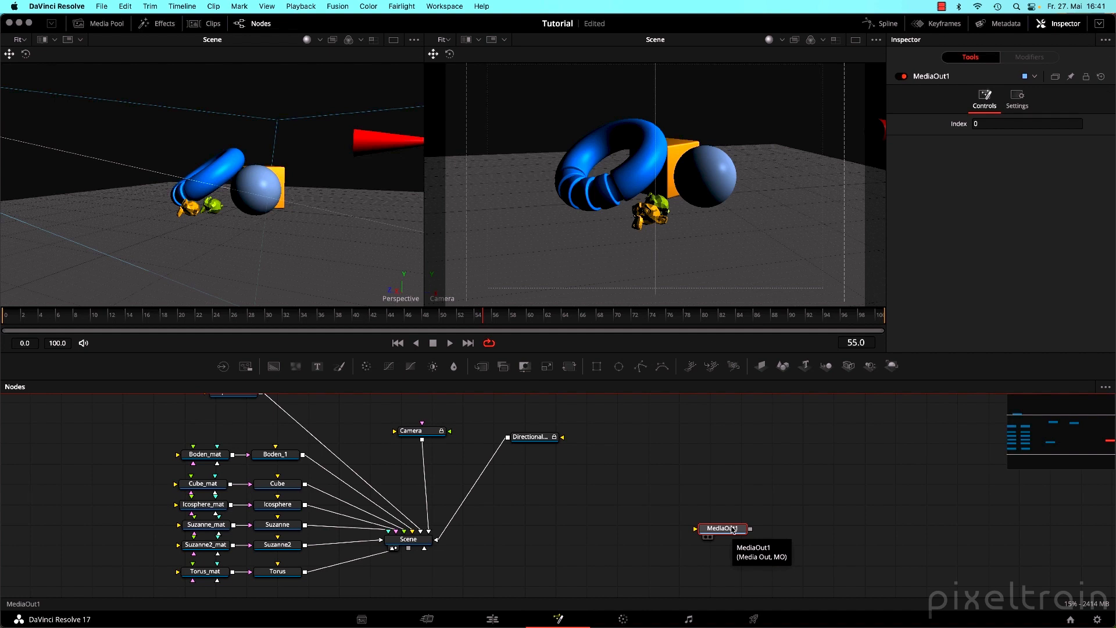
left_click_drag(726, 529, 735, 534)
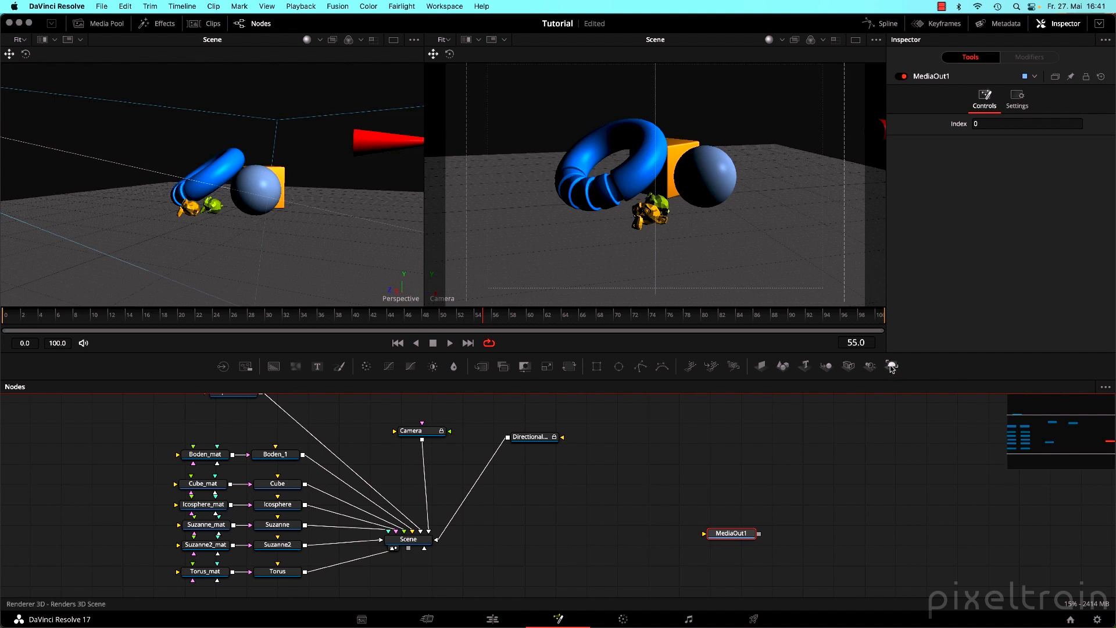
Add a Renderer 3D node between Scene and MediaOut1, connect the Scene output to it, show it in the first viewer and save the project.
left_click_drag(890, 366, 581, 542)
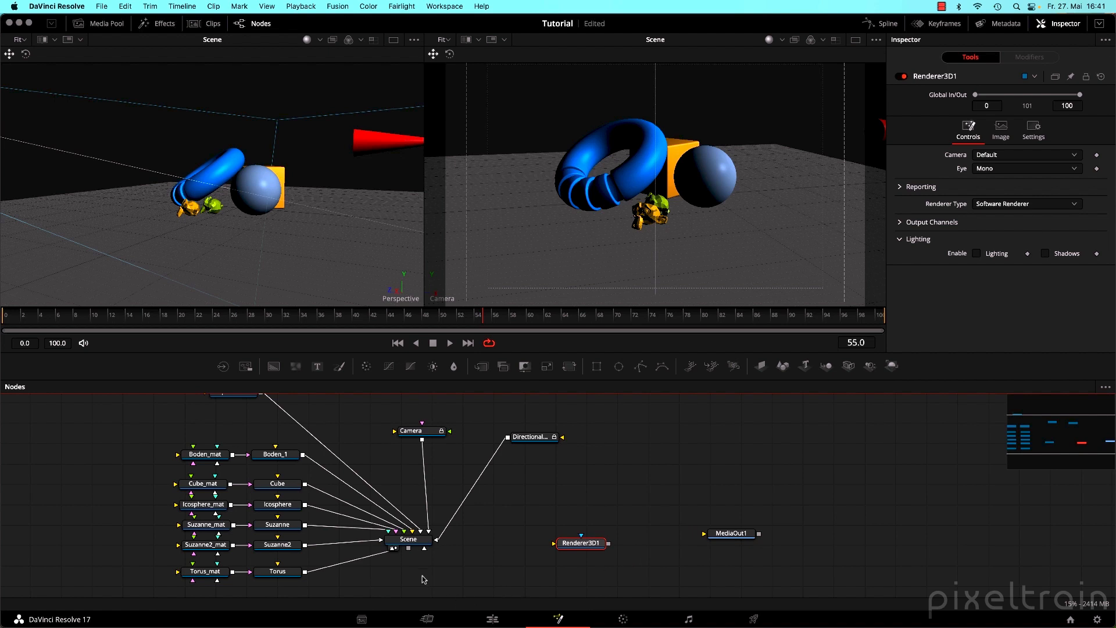
left_click_drag(409, 549, 573, 545)
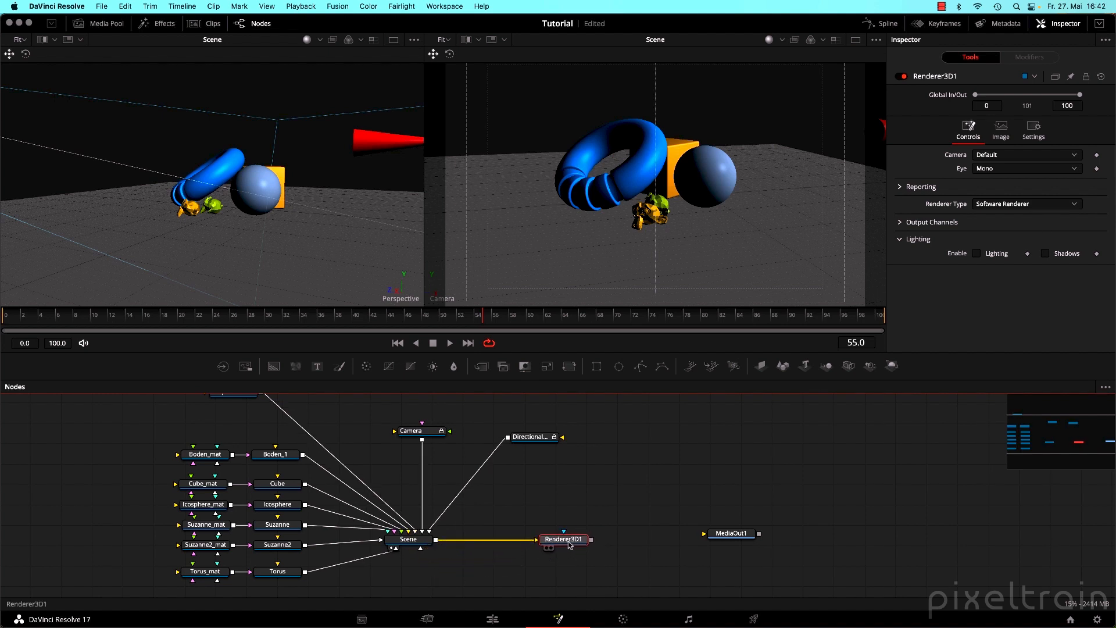
left_click_drag(566, 543, 249, 234)
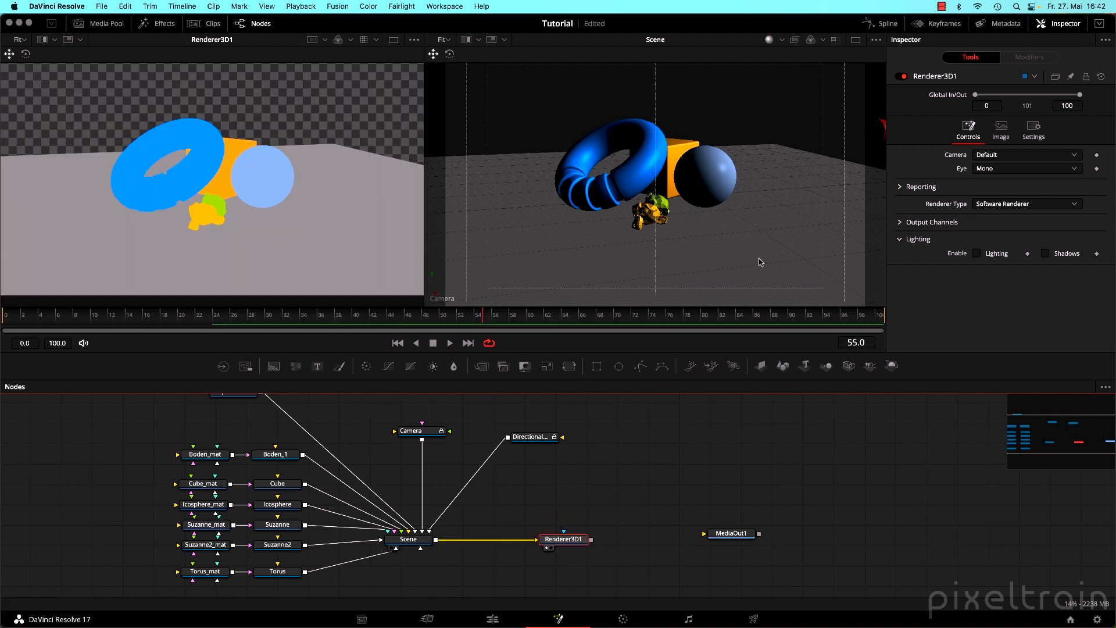
key("super+s")
Hide the guides in the second viewer, which displays the Scene node through its Camera view.
right_click(772, 146)
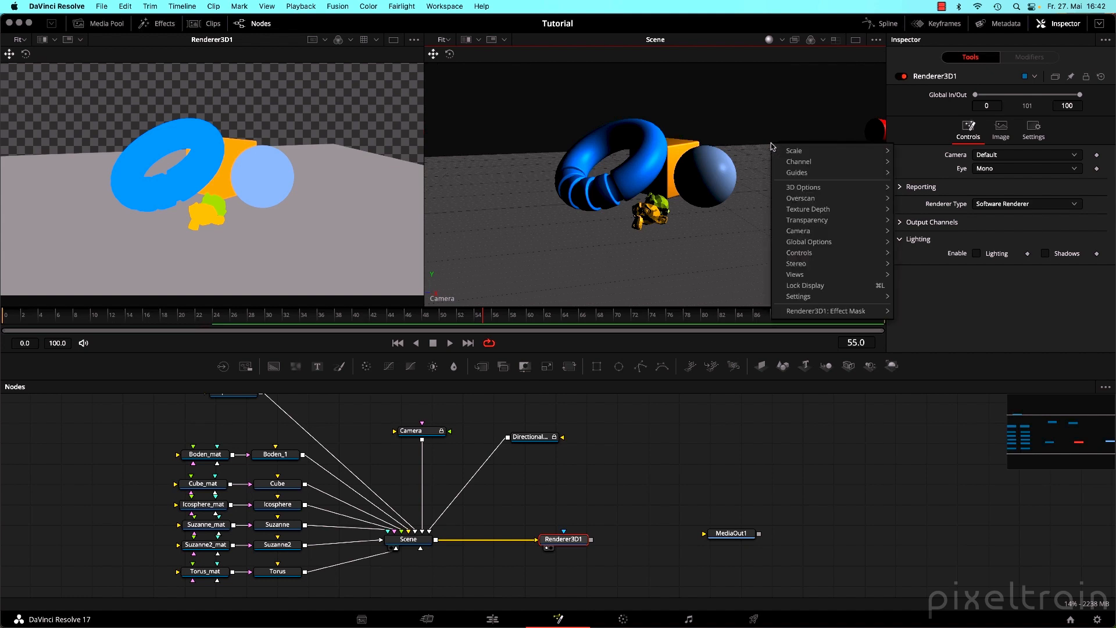
mouse_move(798, 173)
left_click(262, 126)
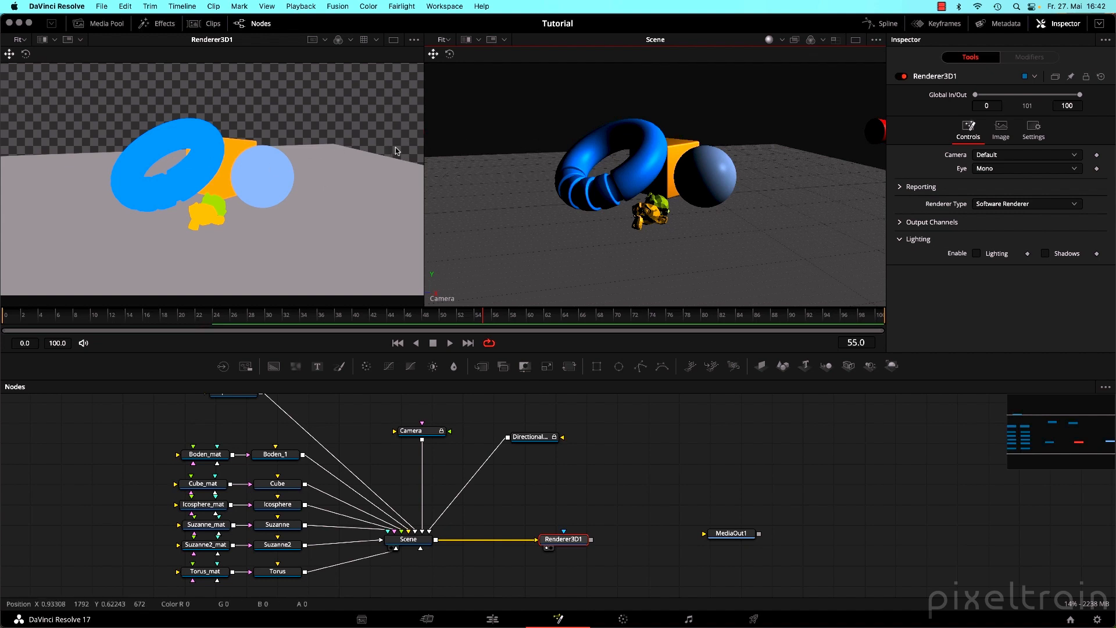
Compare the Solid and Lights display modes of the Scene in the second viewer, then set it to Shadows.
left_click(782, 41)
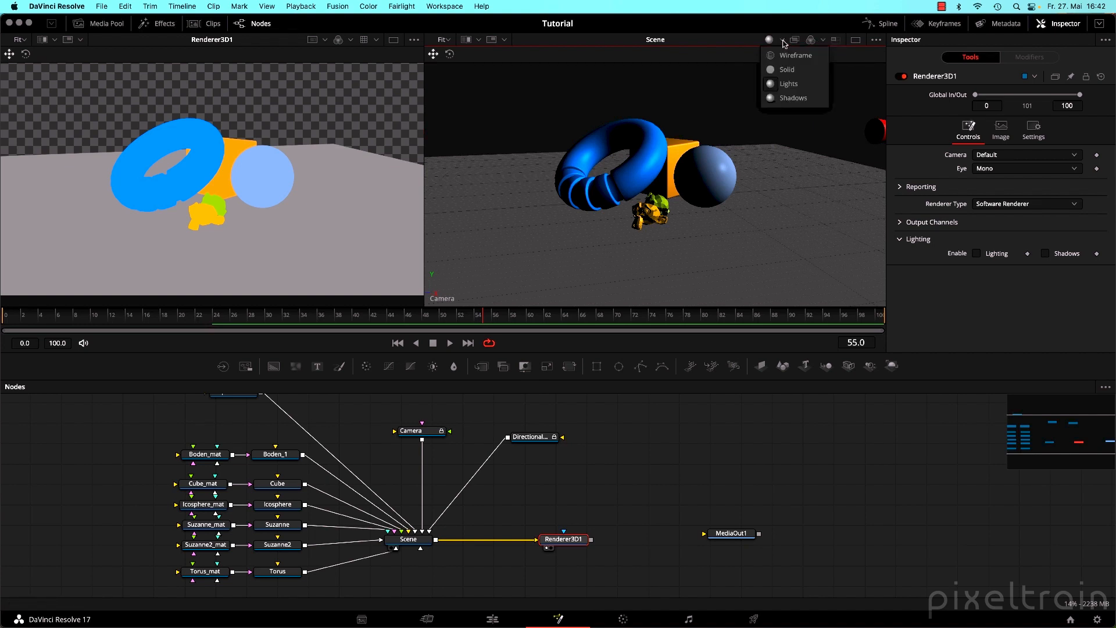
left_click(780, 69)
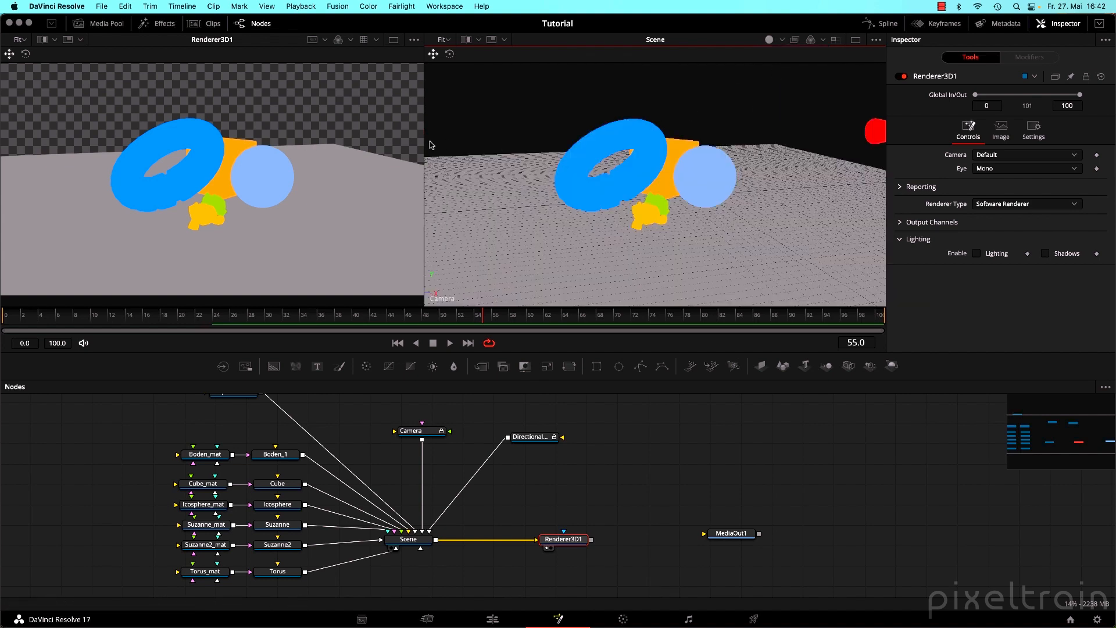
left_click(782, 40)
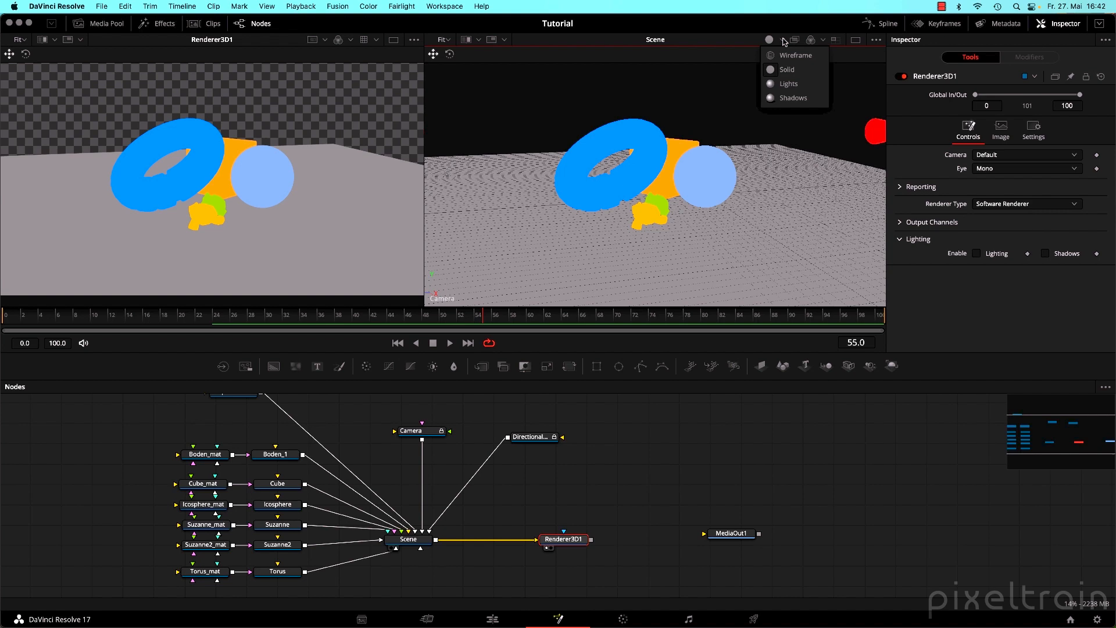
left_click(779, 85)
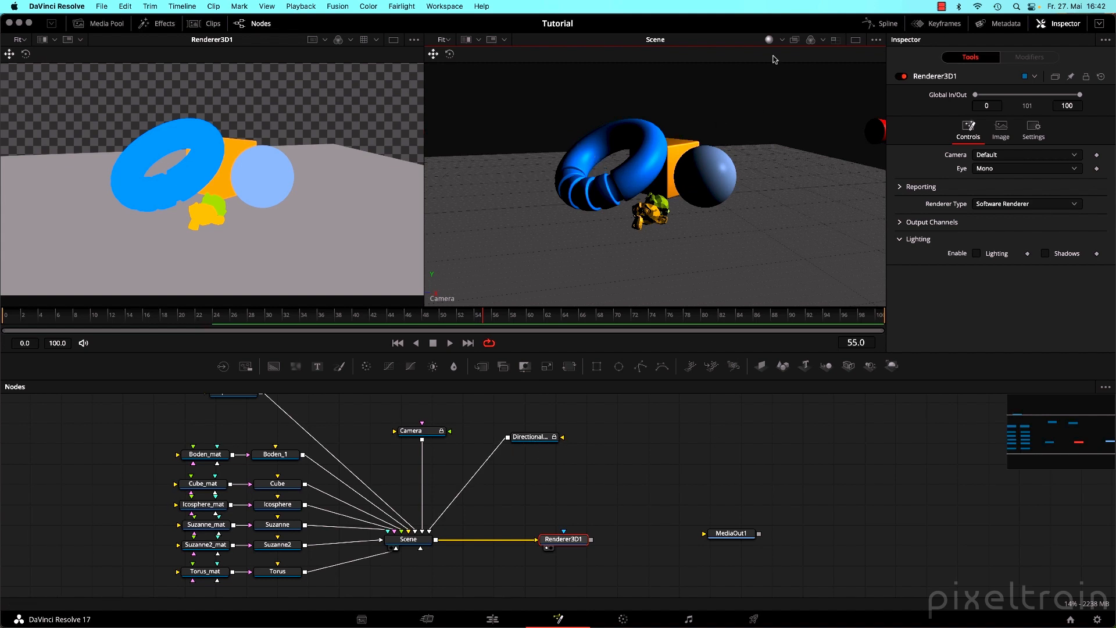
left_click(782, 40)
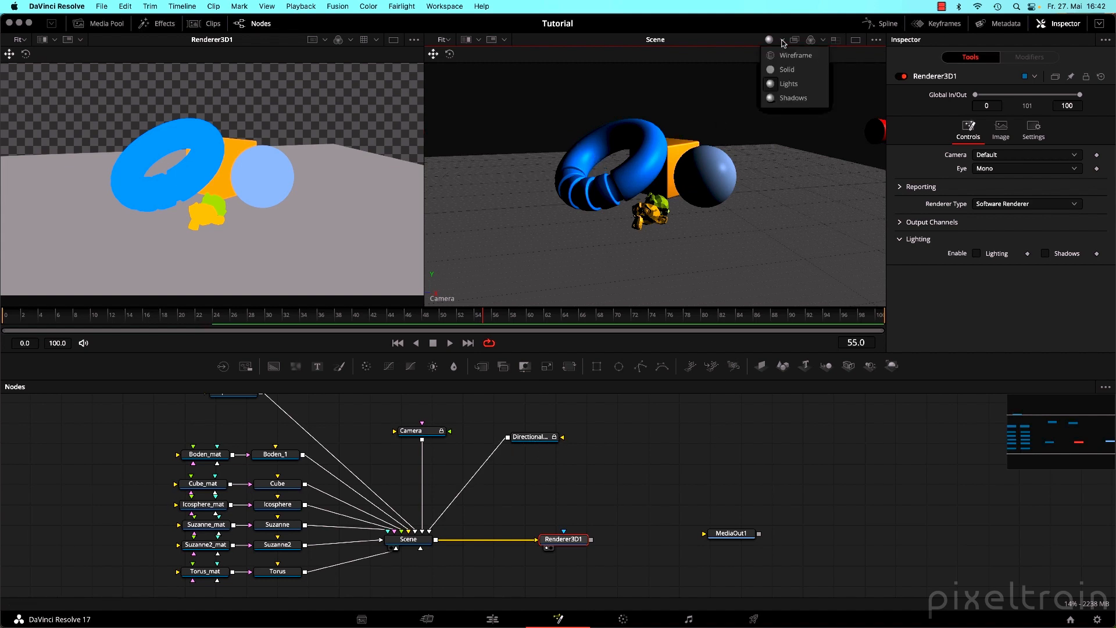
left_click(789, 97)
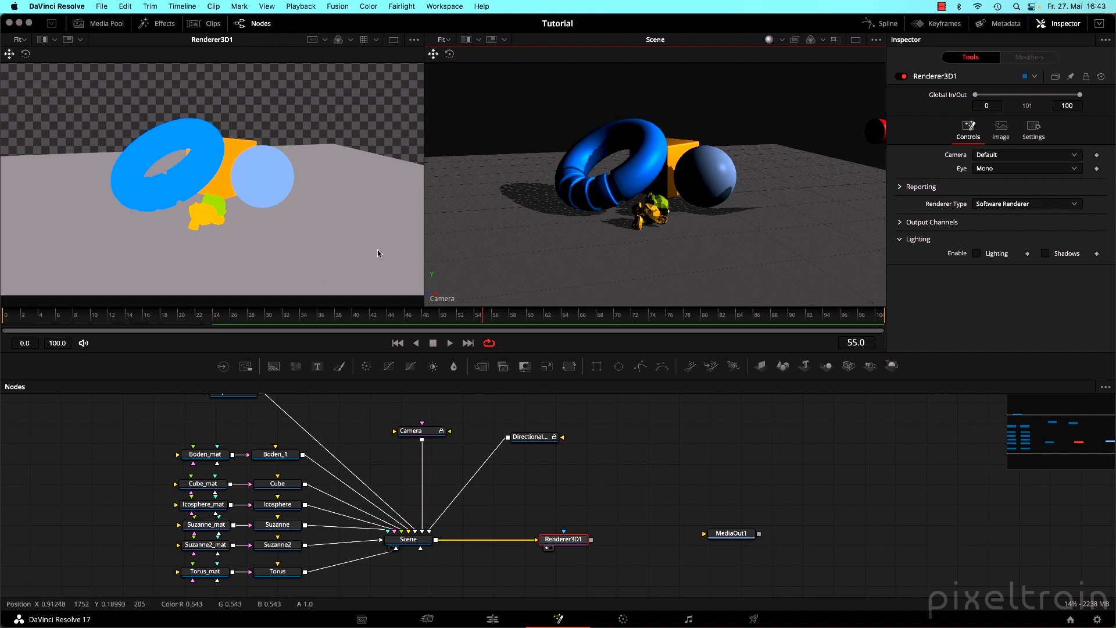
Extend the Inspector to full height and set the Renderer3D1 node's Renderer Type to OpenGL Renderer.
left_click(572, 540)
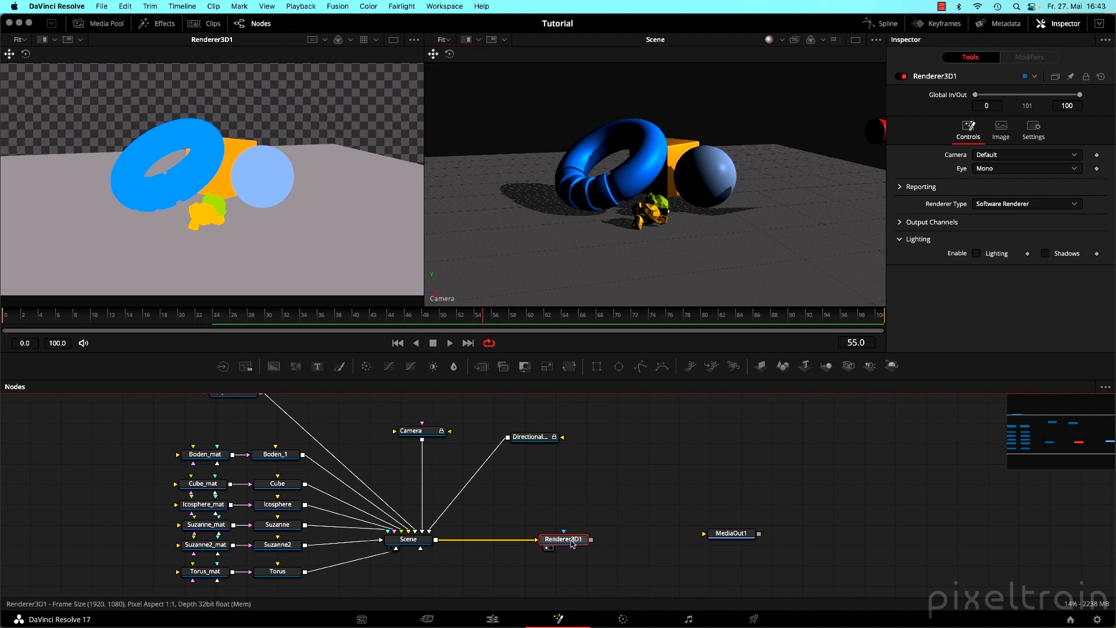
left_click(1098, 25)
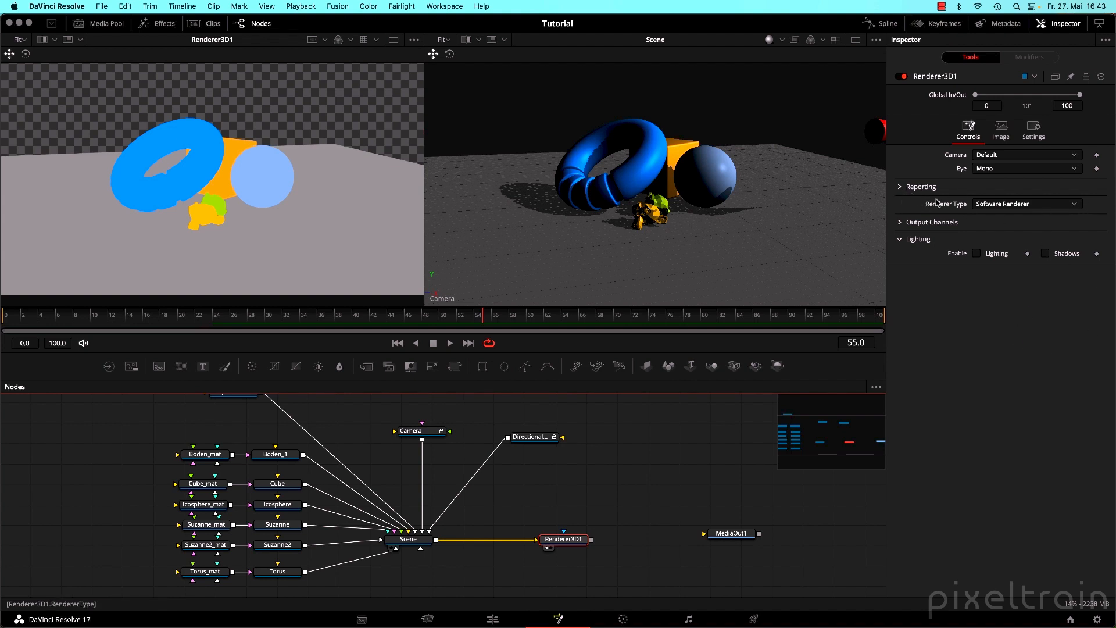
left_click(1069, 204)
left_click(1008, 220)
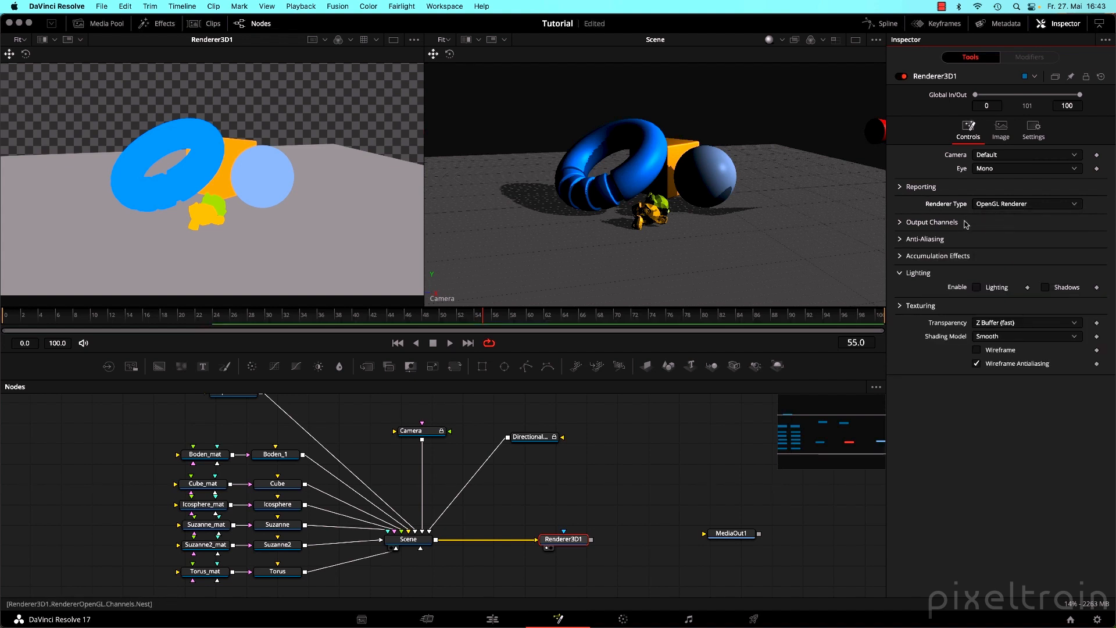
Enable both Lighting and Shadows for Renderer3D1 and collapse its Lighting section.
left_click(900, 274)
left_click(900, 274)
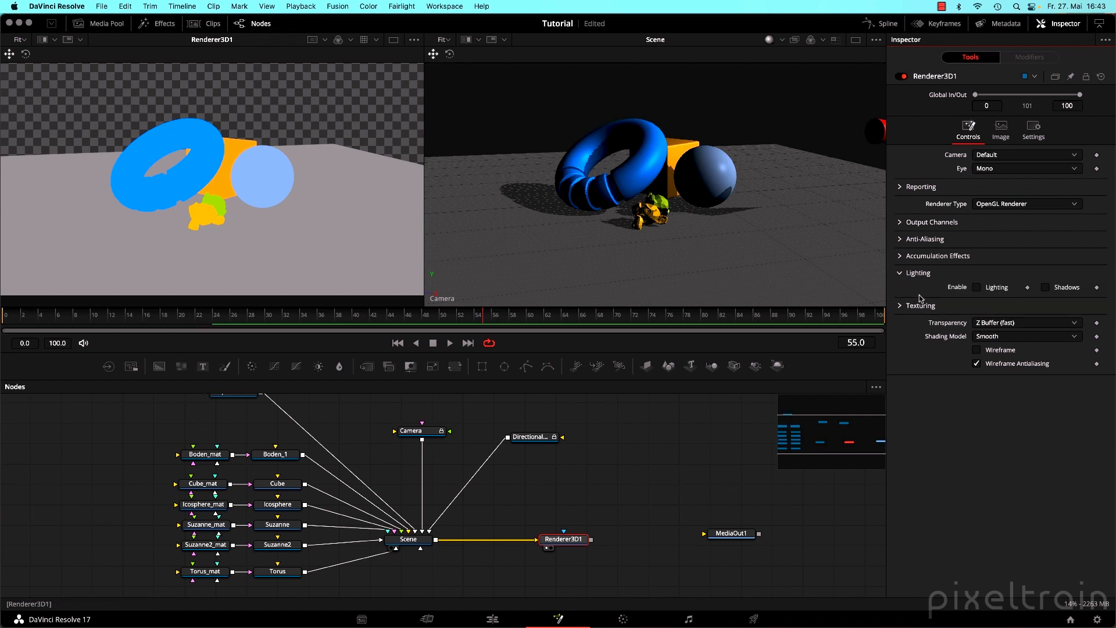
left_click(977, 287)
left_click(1046, 289)
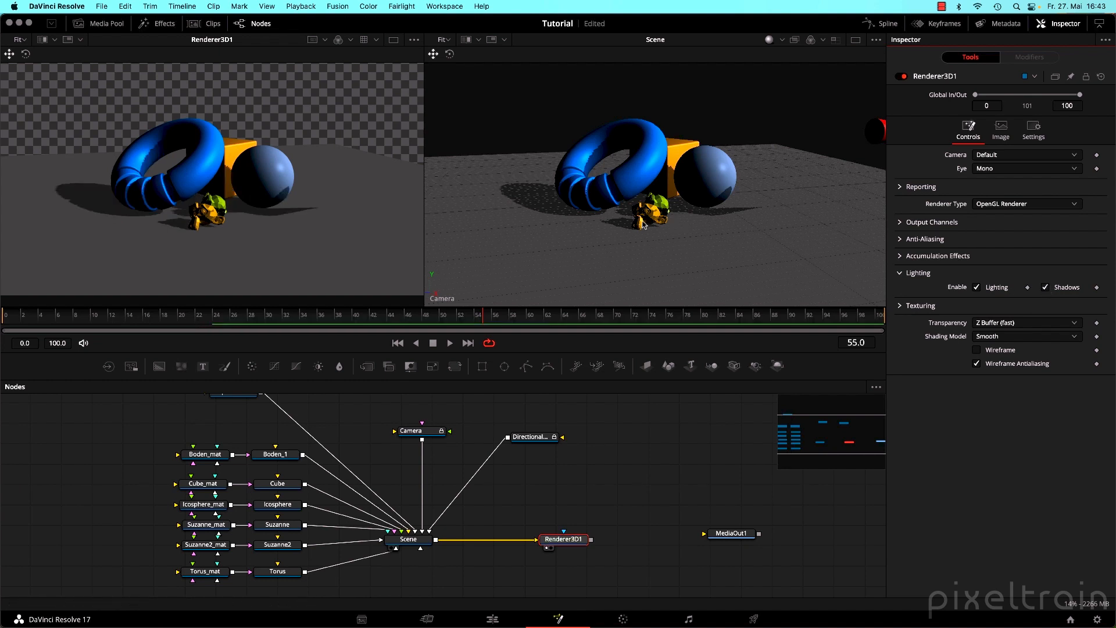
left_click(900, 273)
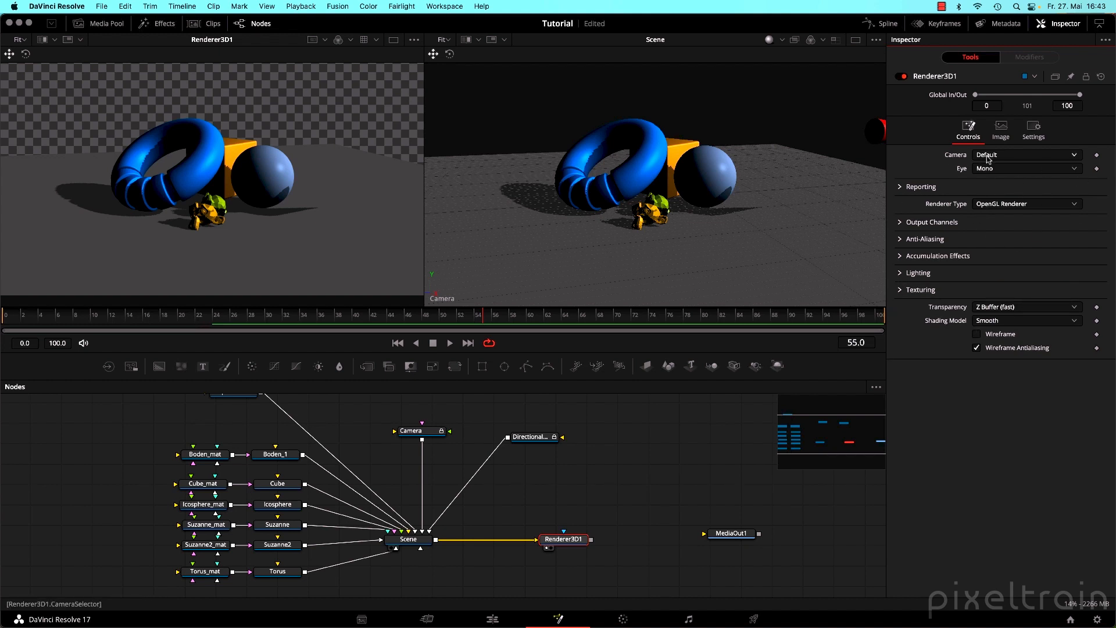
Check the camera choices of Renderer3D1, keeping Default, and set its image Depth to float32.
left_click(1033, 158)
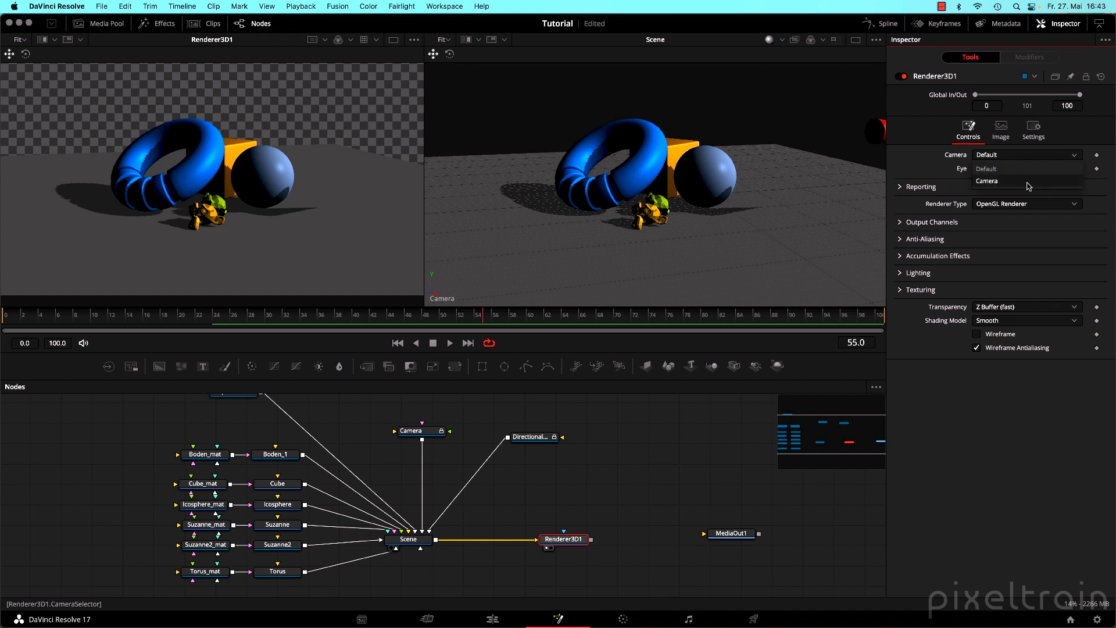
left_click(912, 171)
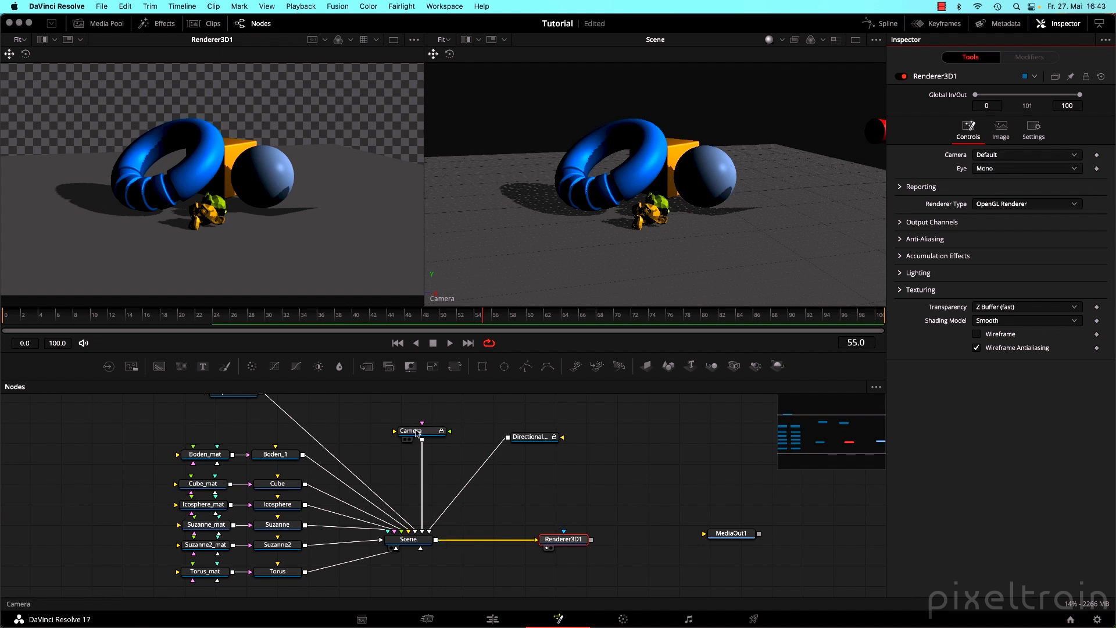
left_click(1001, 127)
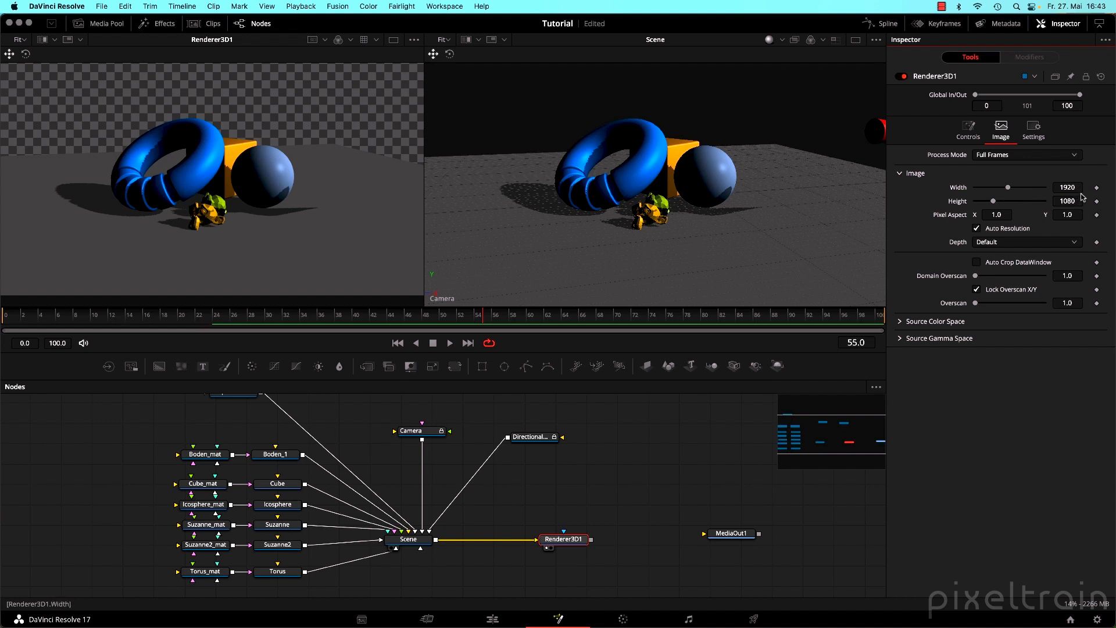
left_click(1007, 243)
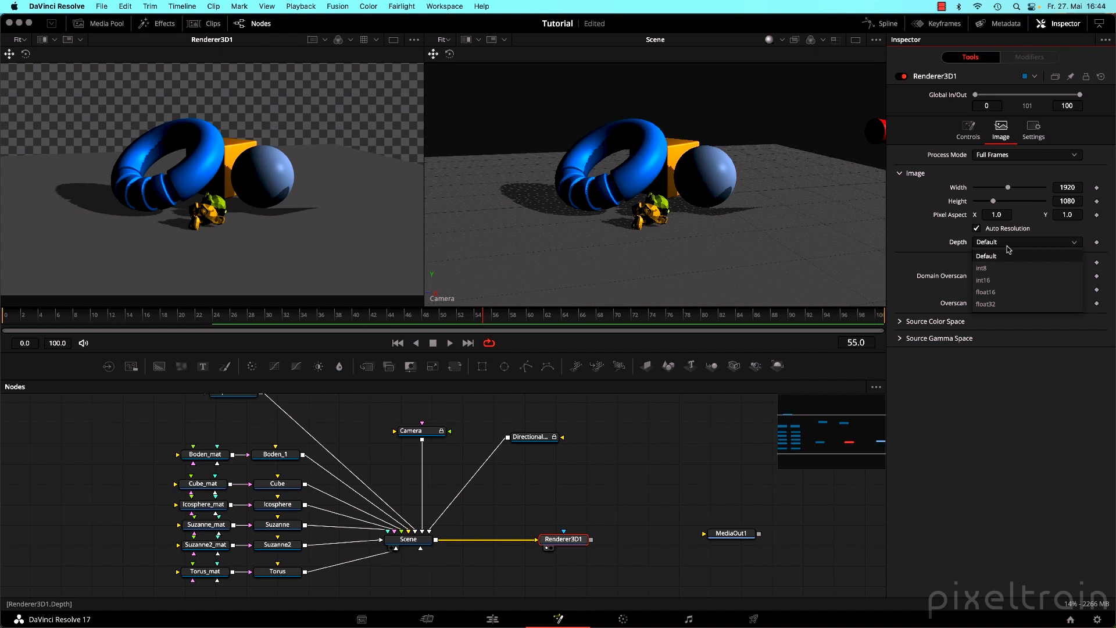
left_click(1001, 304)
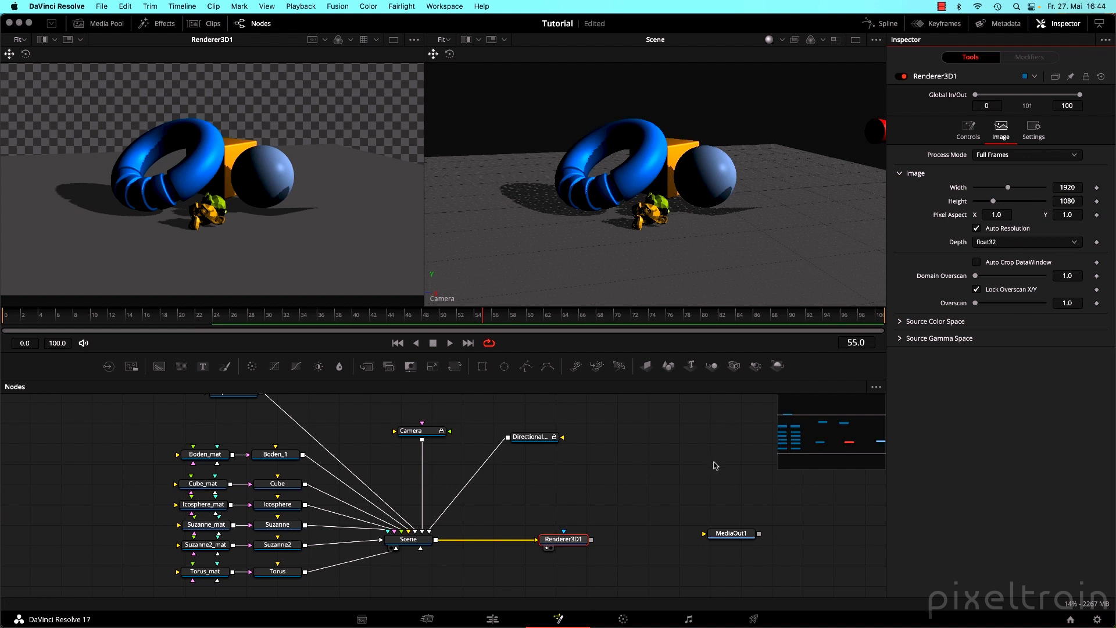
Connect the Renderer3D1 output to MediaOut1 and view the rendered composition on the Edit page.
left_click_drag(611, 509, 557, 468)
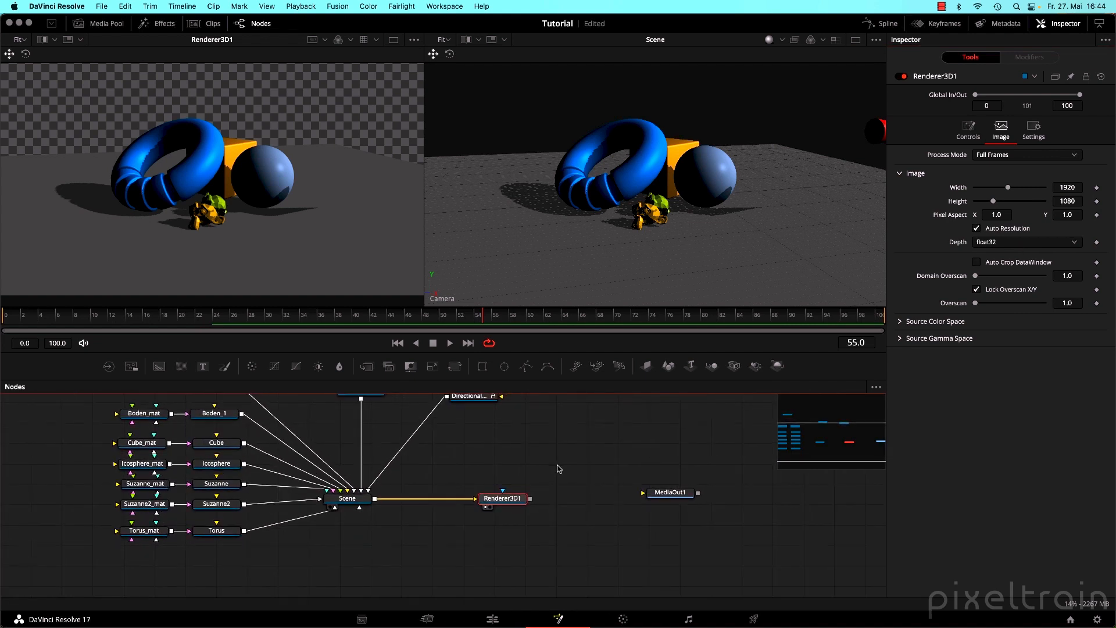
scroll(283, 201, "down", 2)
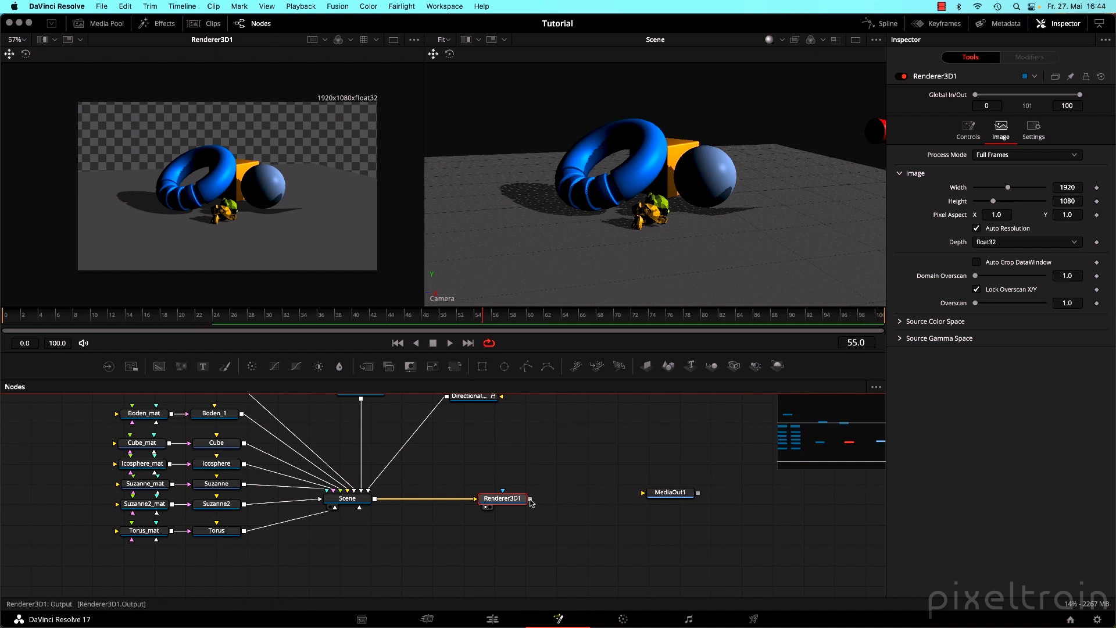
left_click_drag(530, 499, 659, 499)
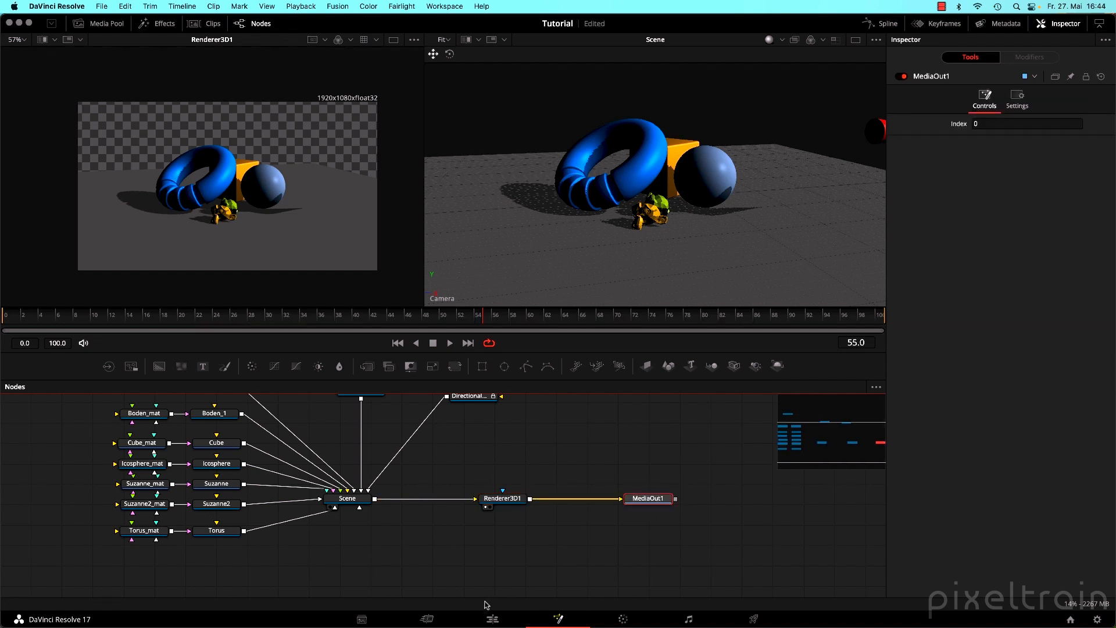
left_click(492, 619)
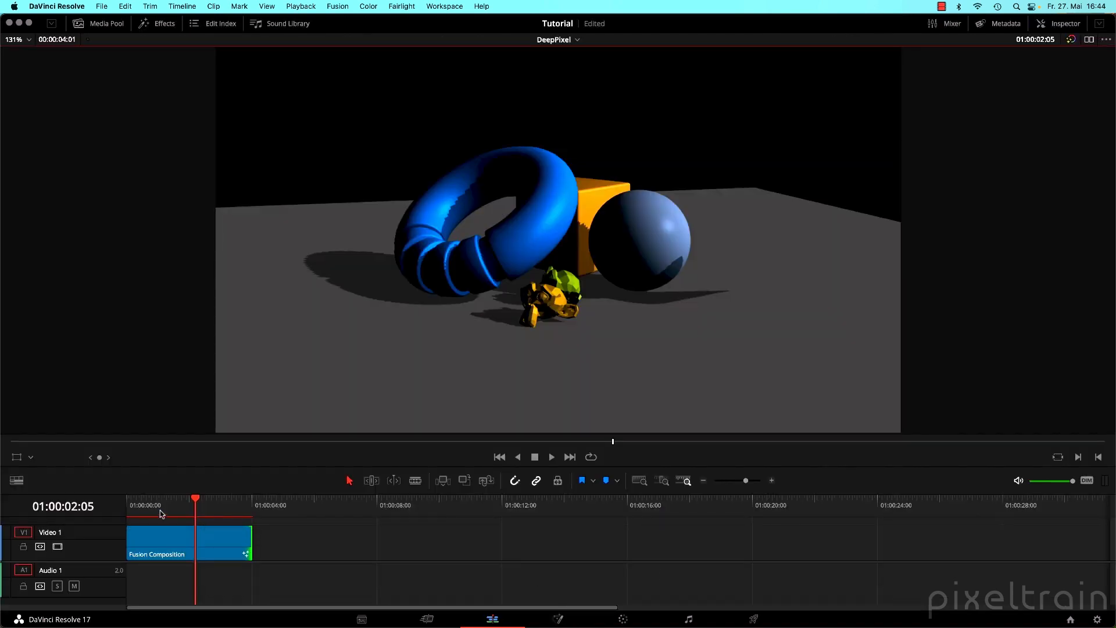
Shorten the Fusion Composition clip on Video 1 by trimming its end back to 01:00:01:01.
left_click_drag(174, 507, 152, 510)
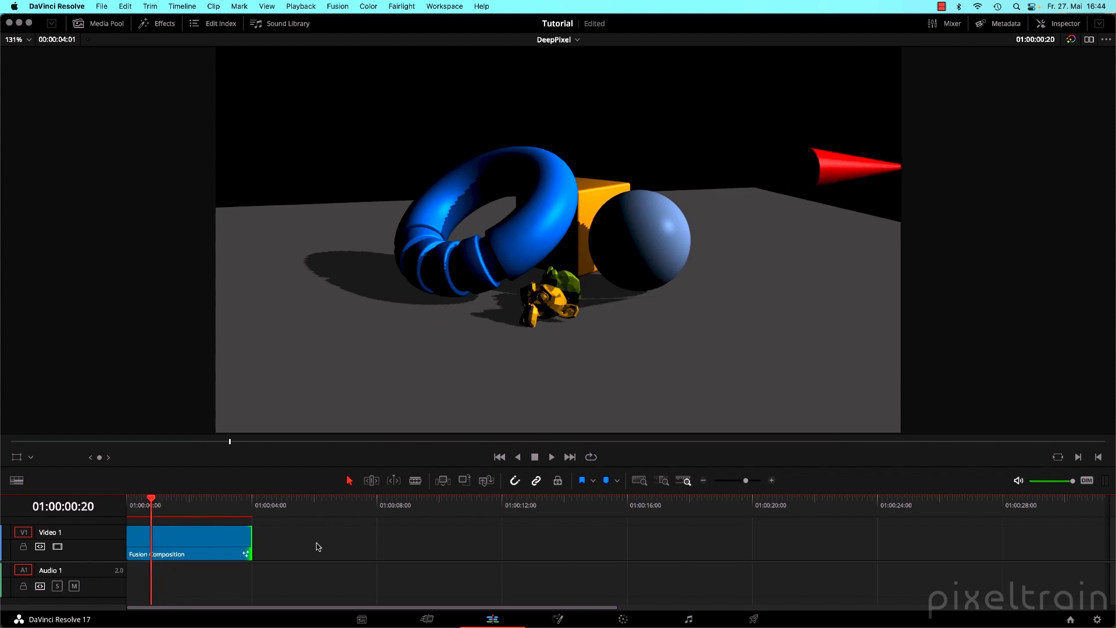
key("shift+z")
left_click_drag(138, 508, 354, 502)
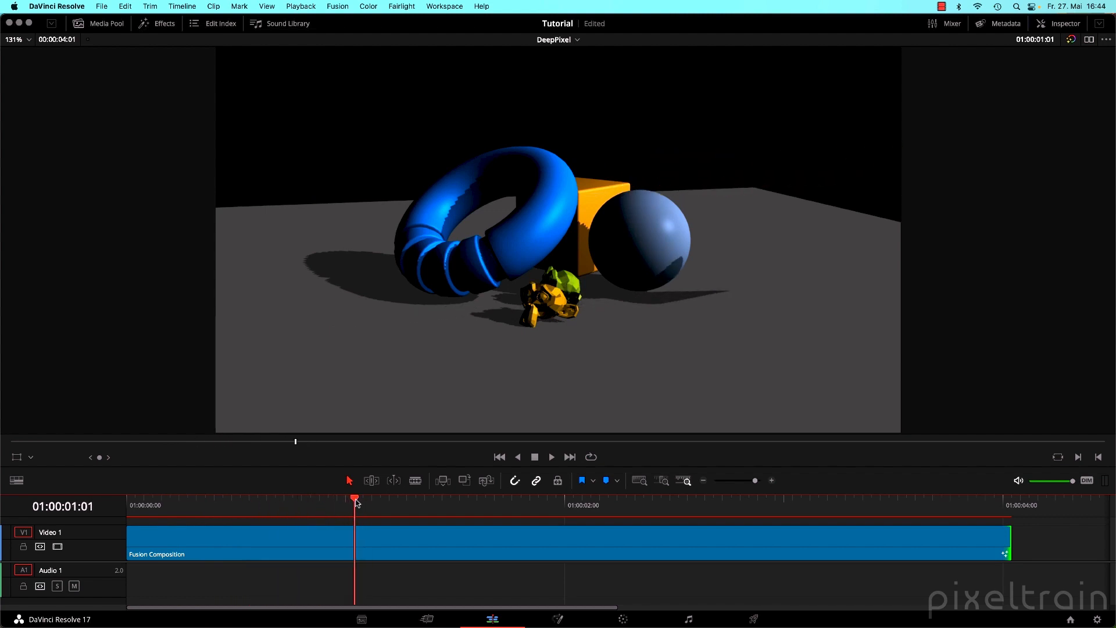
left_click_drag(1010, 550, 348, 550)
left_click_drag(351, 502, 246, 493)
Reopen the composition on the Fusion page, scrub through the cone's movement and return to frame 0.
left_click(557, 618)
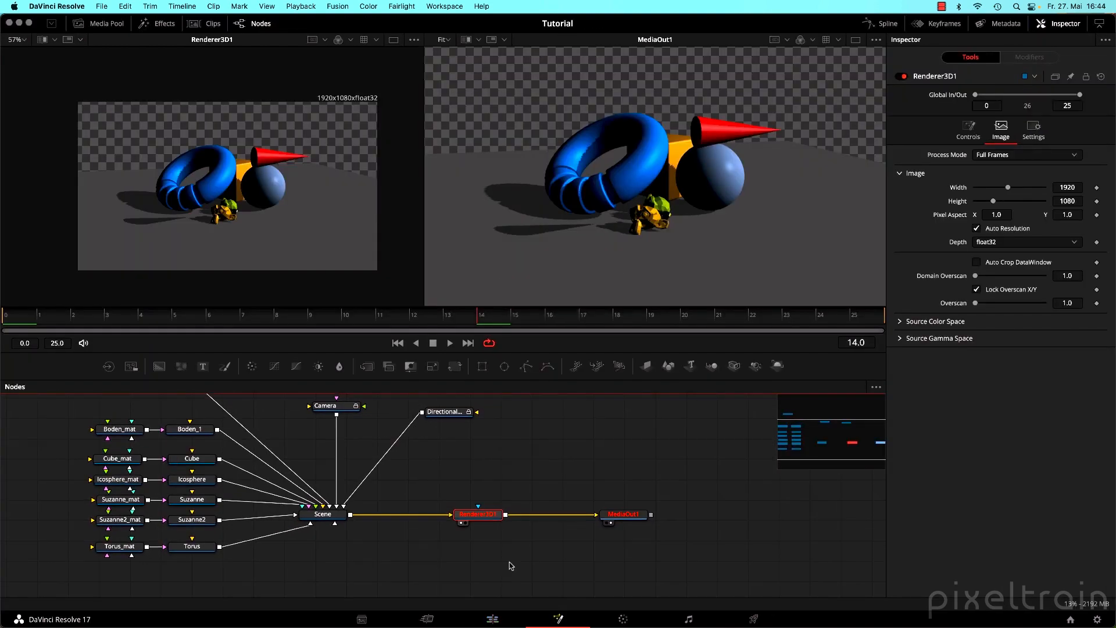
left_click(344, 321)
left_click_drag(344, 322, 405, 320)
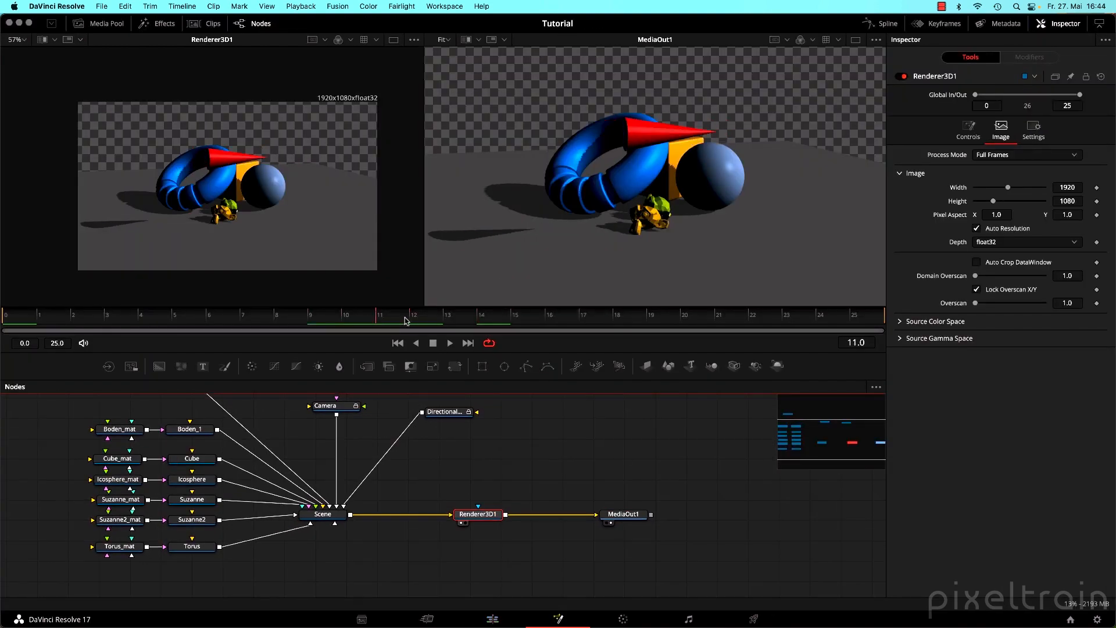
left_click(397, 343)
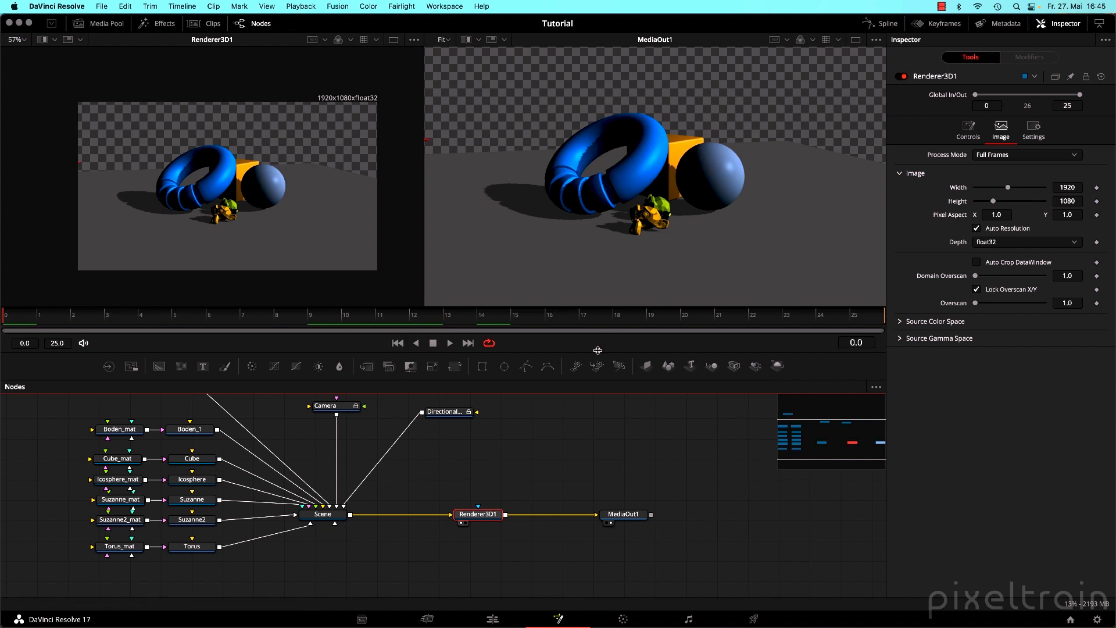
Add a Loader node in the free area of the node graph beside the material nodes.
left_click_drag(597, 352, 612, 302)
left_click_drag(514, 407, 633, 447)
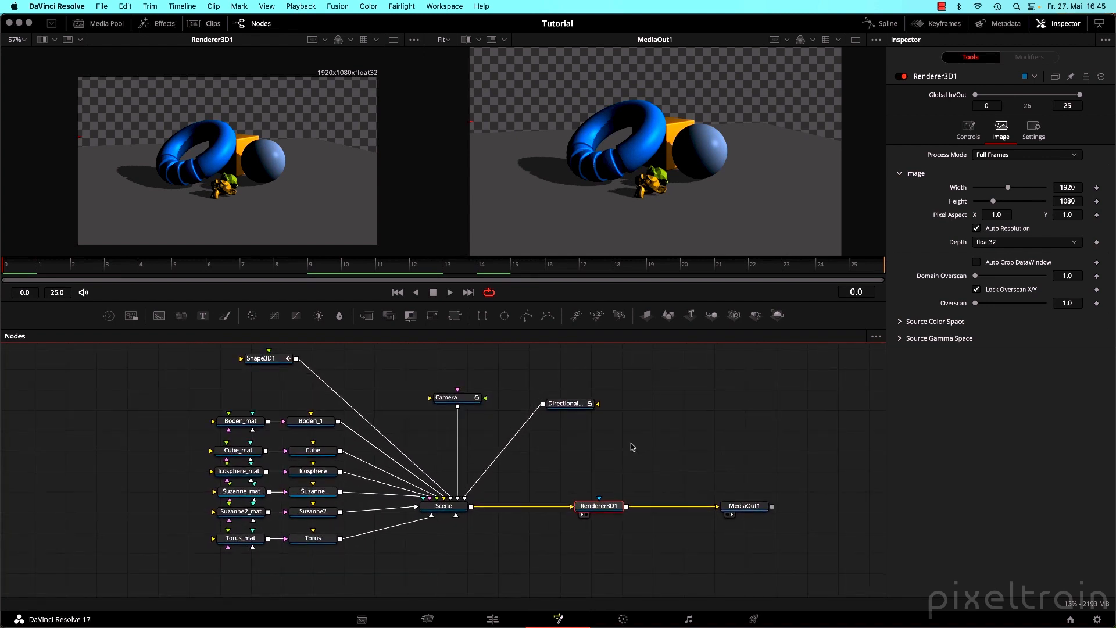
left_click_drag(543, 446, 742, 437)
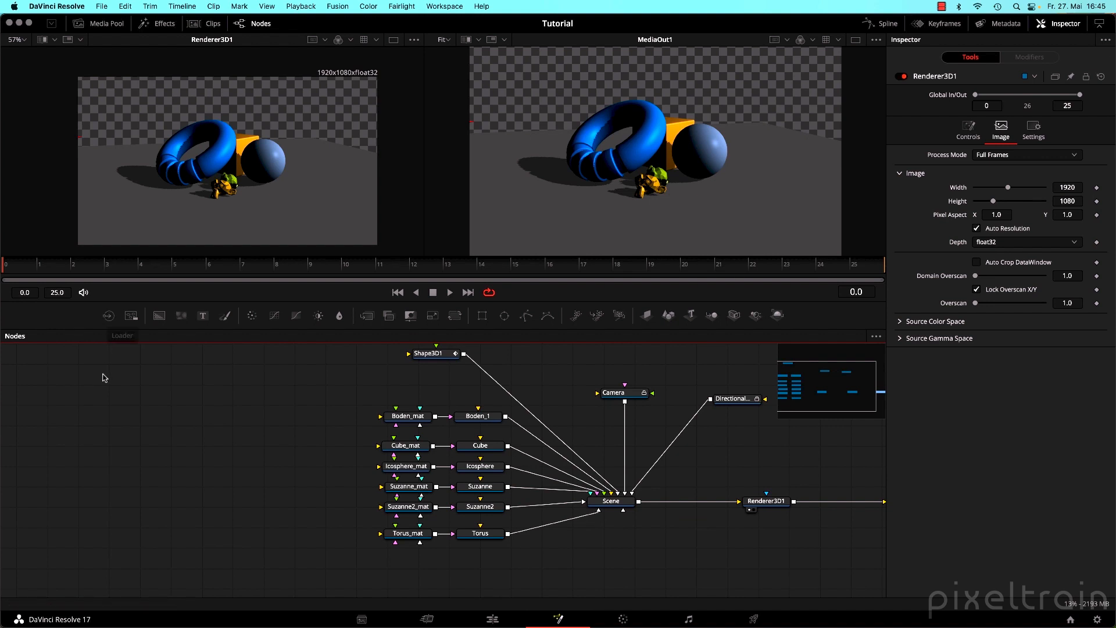
key("shift+space")
type("medi")
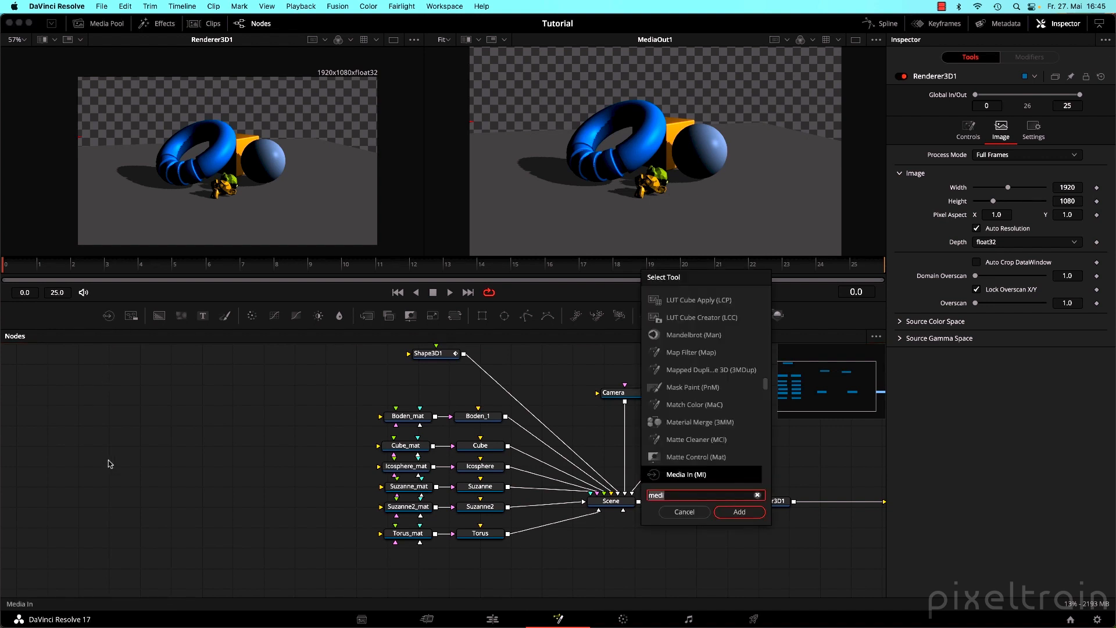
key("BackSpace")
key("BackSpace")
key("BackSpace")
key("BackSpace")
type("loa")
left_click_drag(109, 463, 109, 464)
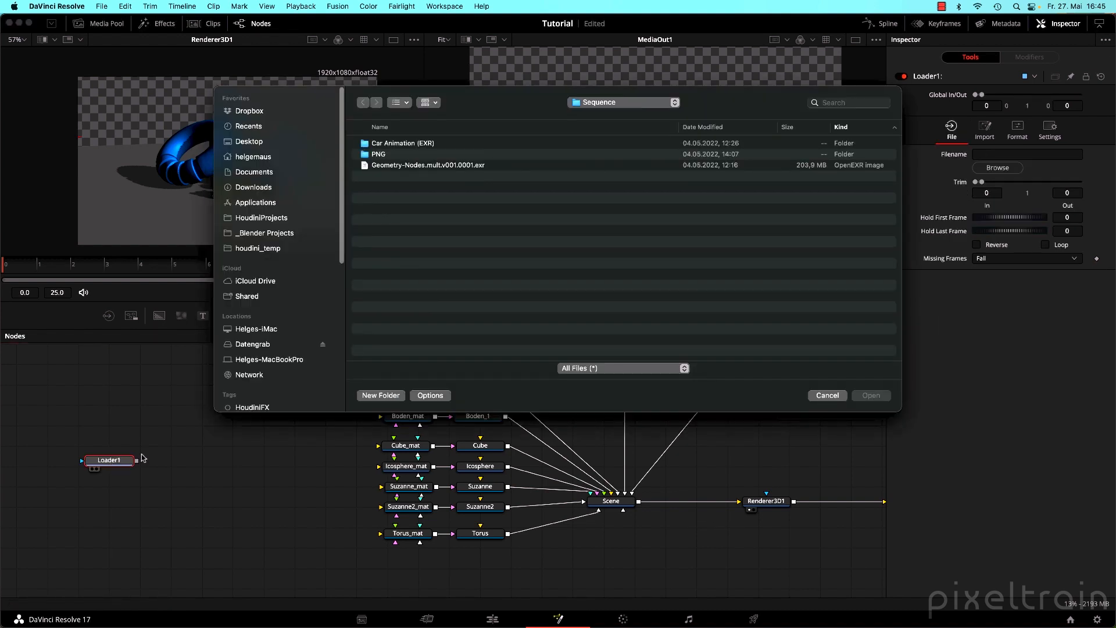
Load Geometry-Nodes.mult.v001.0001.exr into the Loader and show it in the first viewer.
left_click(435, 165)
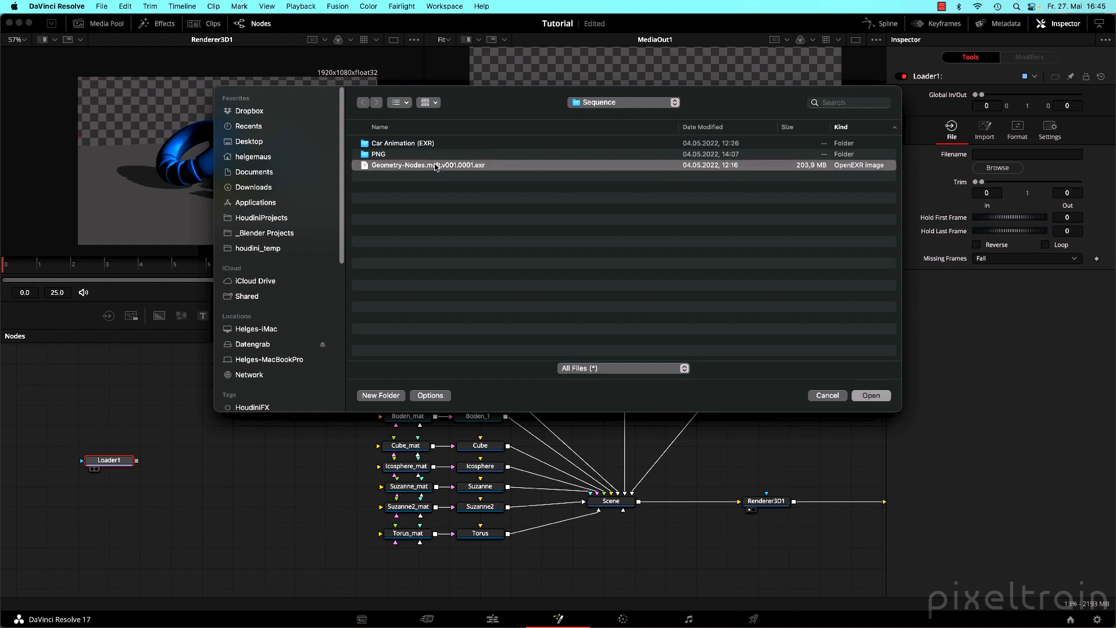
left_click(871, 395)
left_click_drag(121, 462, 272, 150)
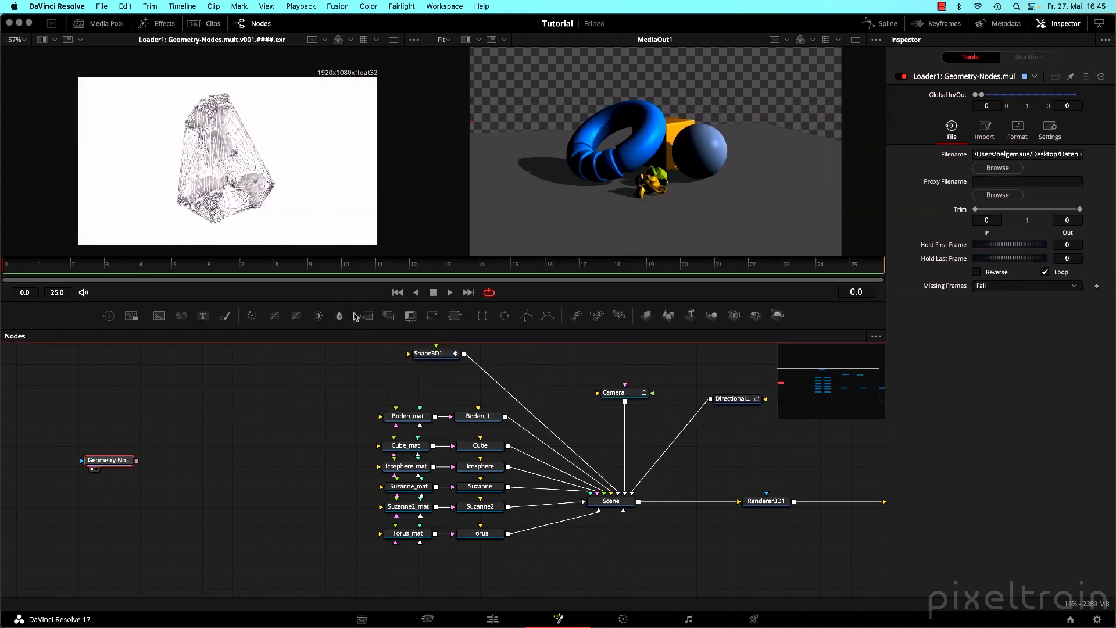
Enlarge the viewer area, switch to a single viewer and widen the Inspector.
left_click_drag(357, 302, 355, 352)
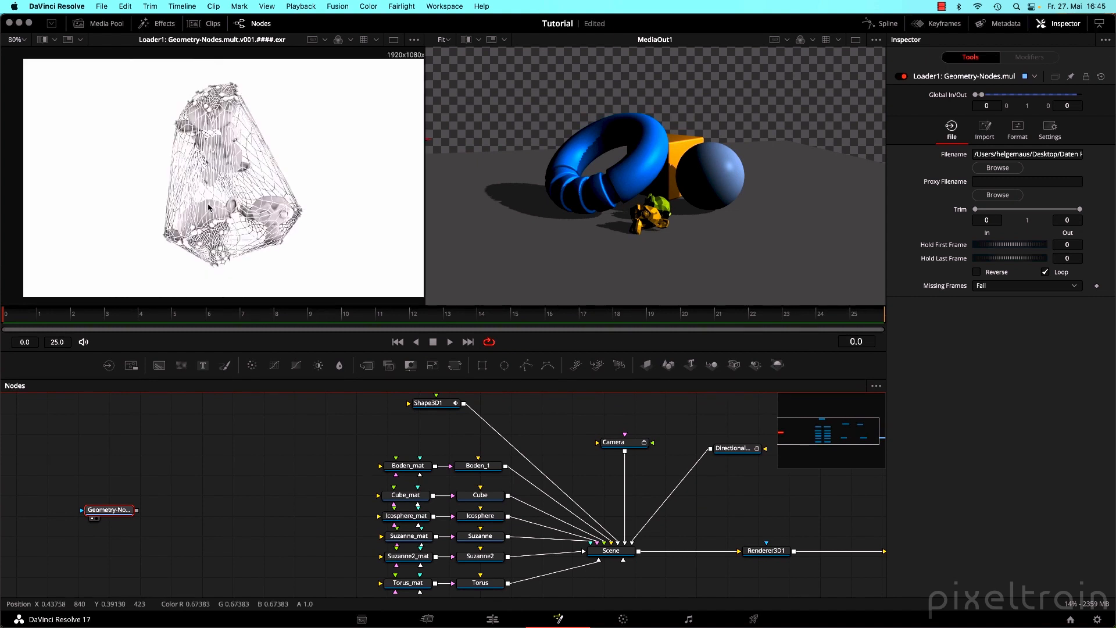
left_click(393, 40)
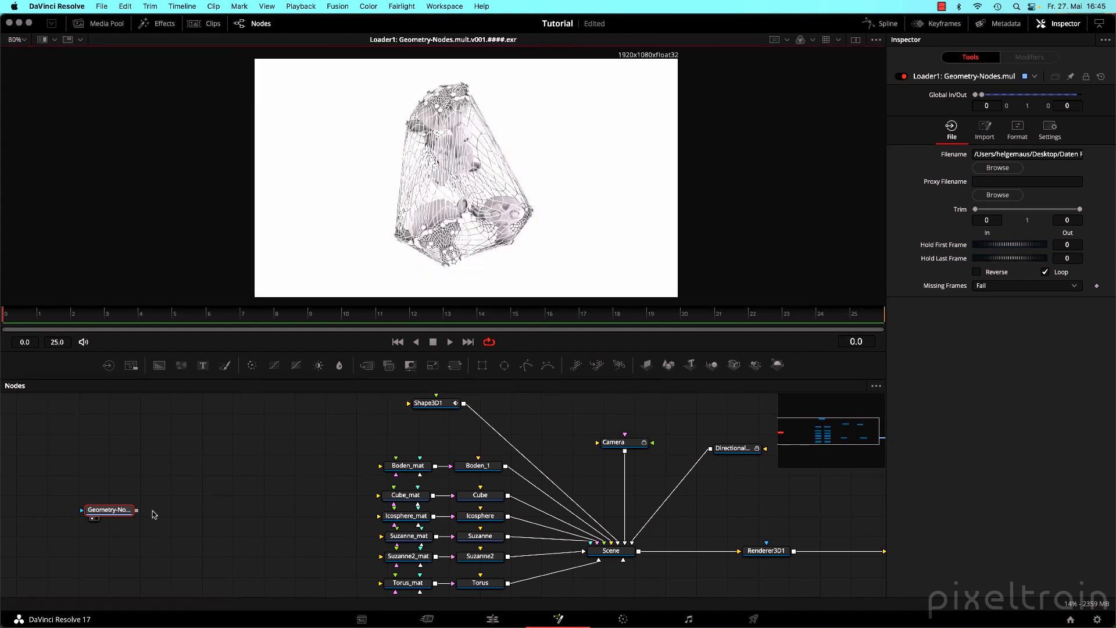
left_click_drag(120, 512, 224, 465)
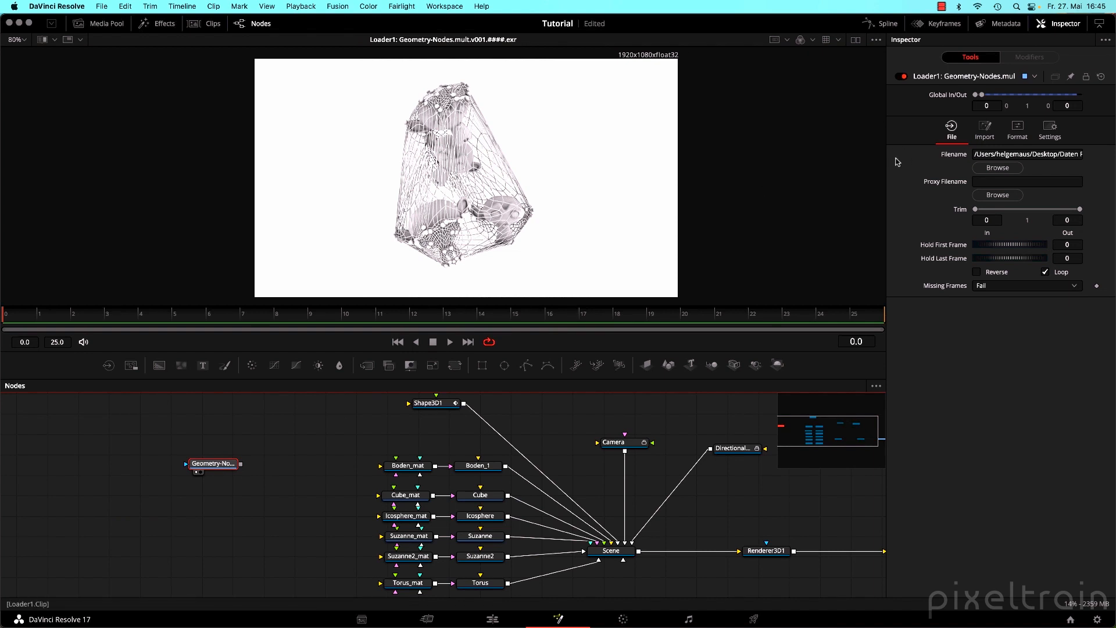
left_click_drag(886, 158, 838, 158)
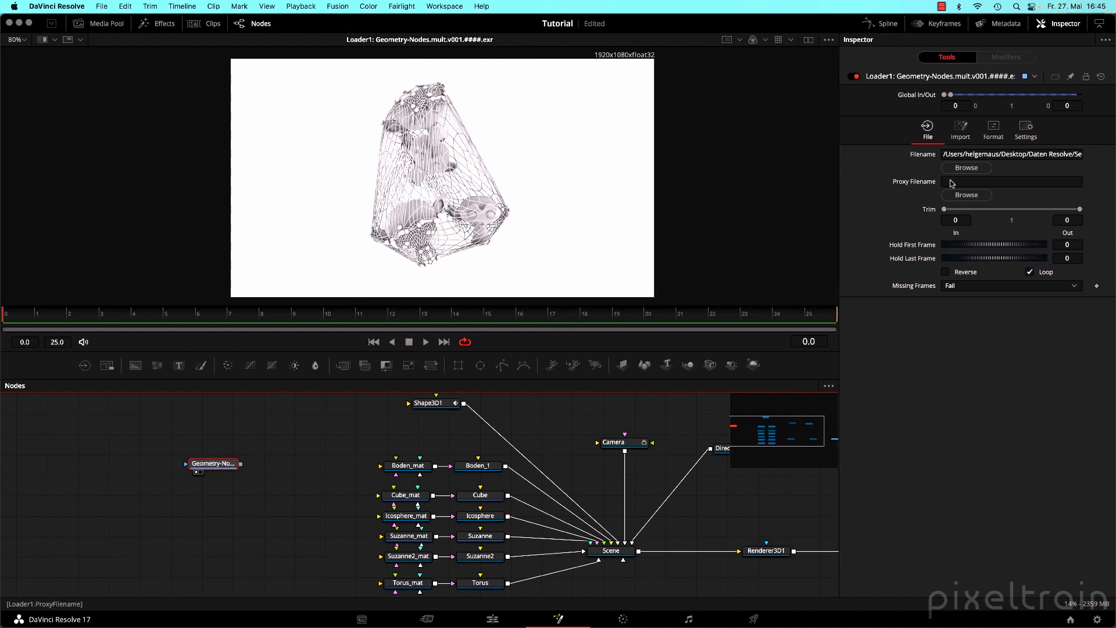
Assign the Loader's Red, Green, Blue and Alpha channels to ViewLayer.Combined.R, .G, .B and .A in its OpenEXR format settings.
left_click(1000, 138)
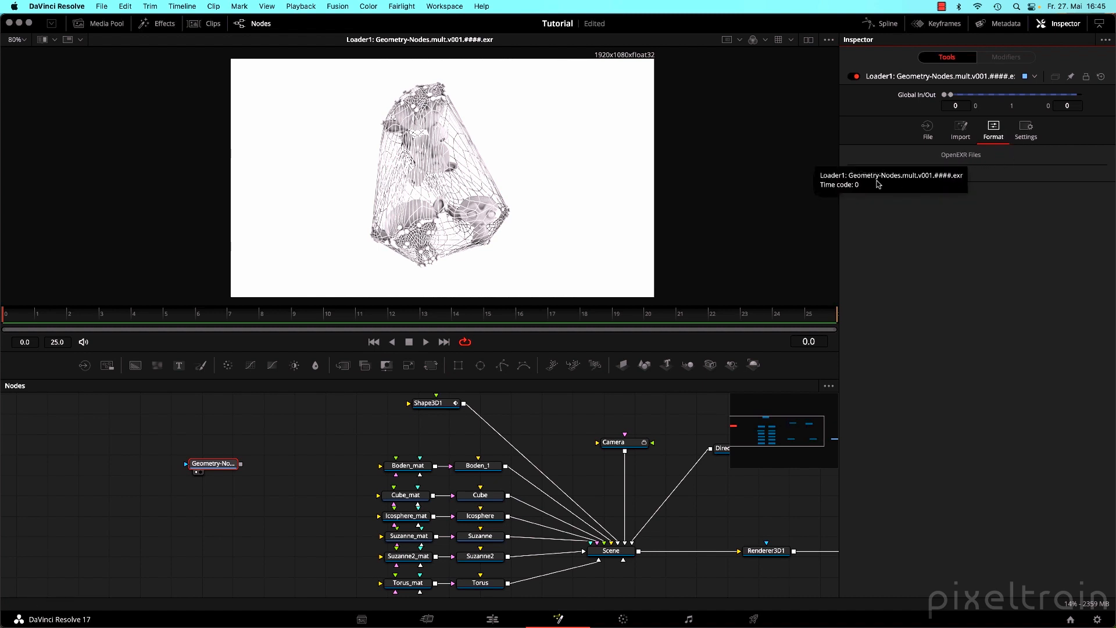
left_click(852, 173)
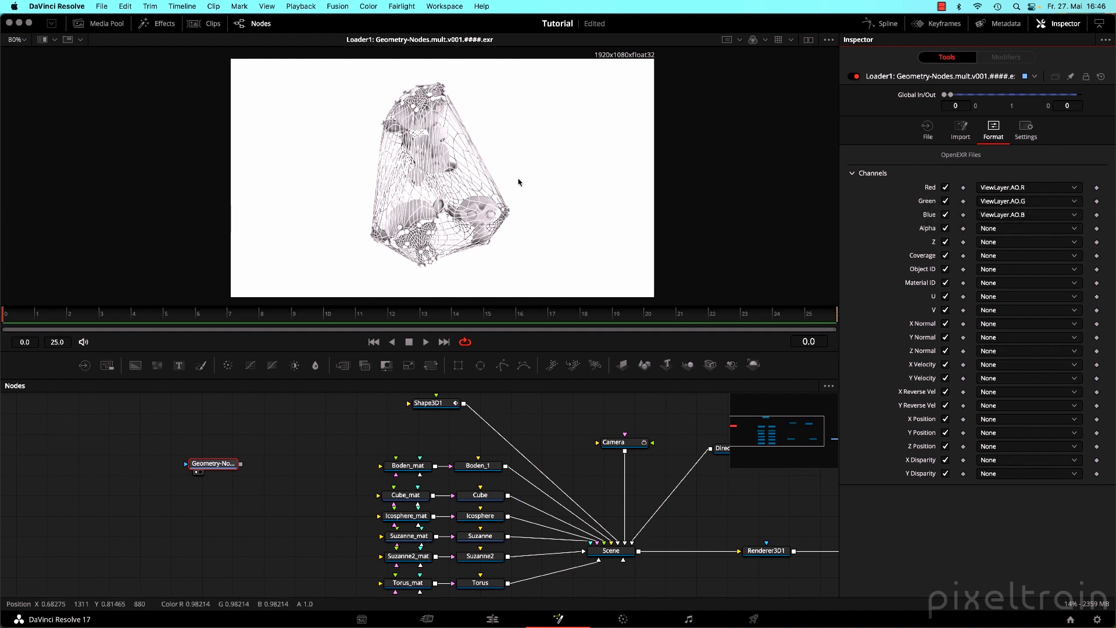
left_click(1057, 191)
left_click_drag(1079, 211, 1077, 176)
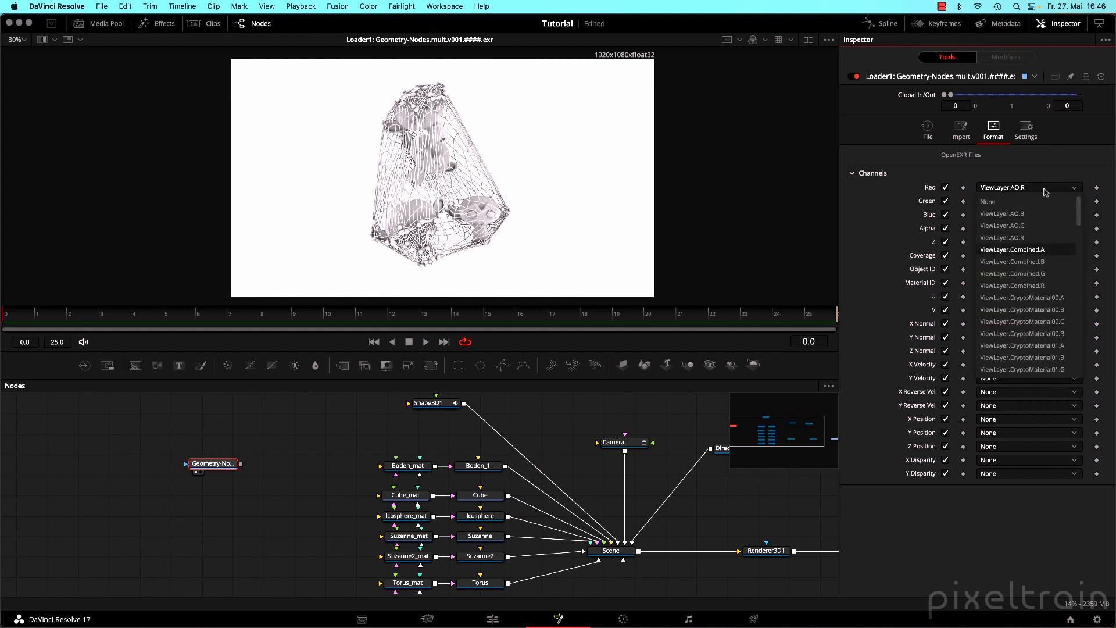
left_click(1031, 286)
left_click(1023, 201)
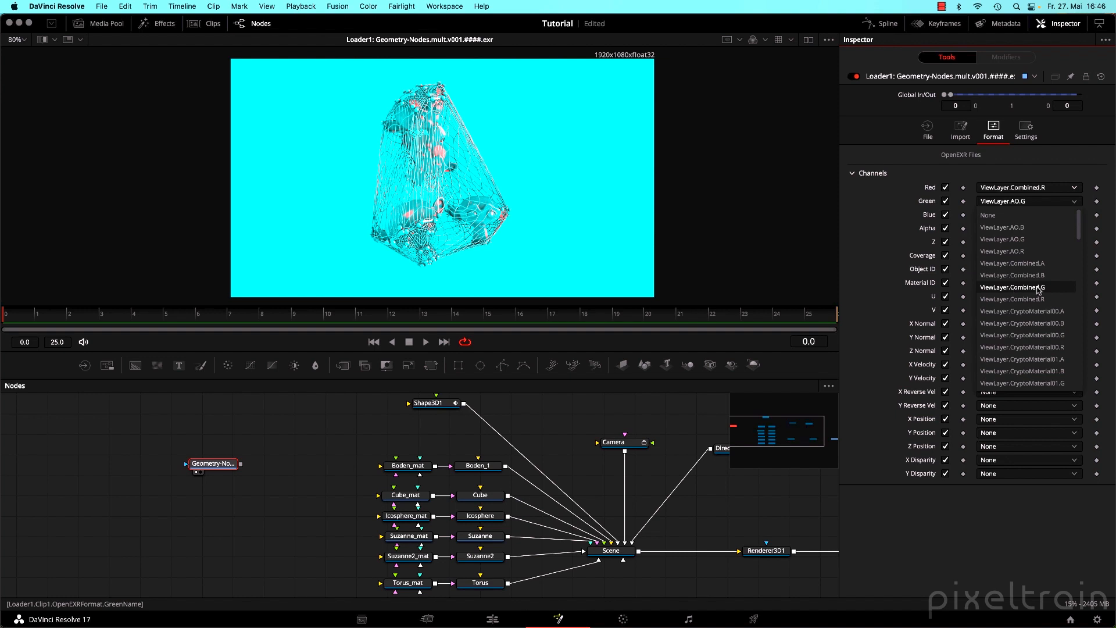
left_click(1039, 287)
left_click(1023, 214)
left_click(1017, 278)
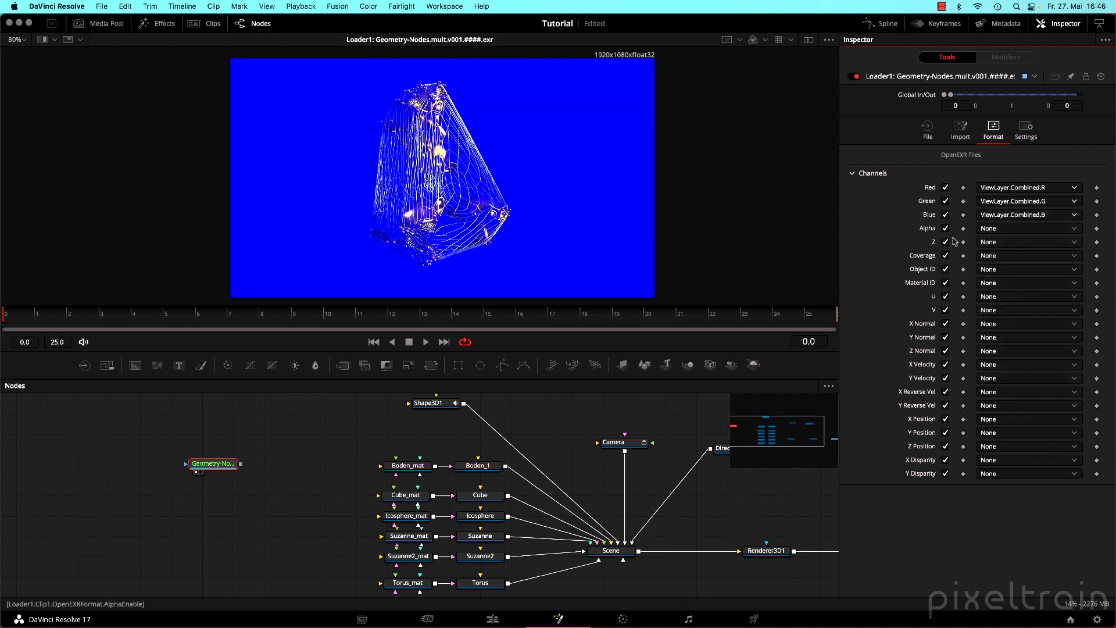
left_click(1009, 230)
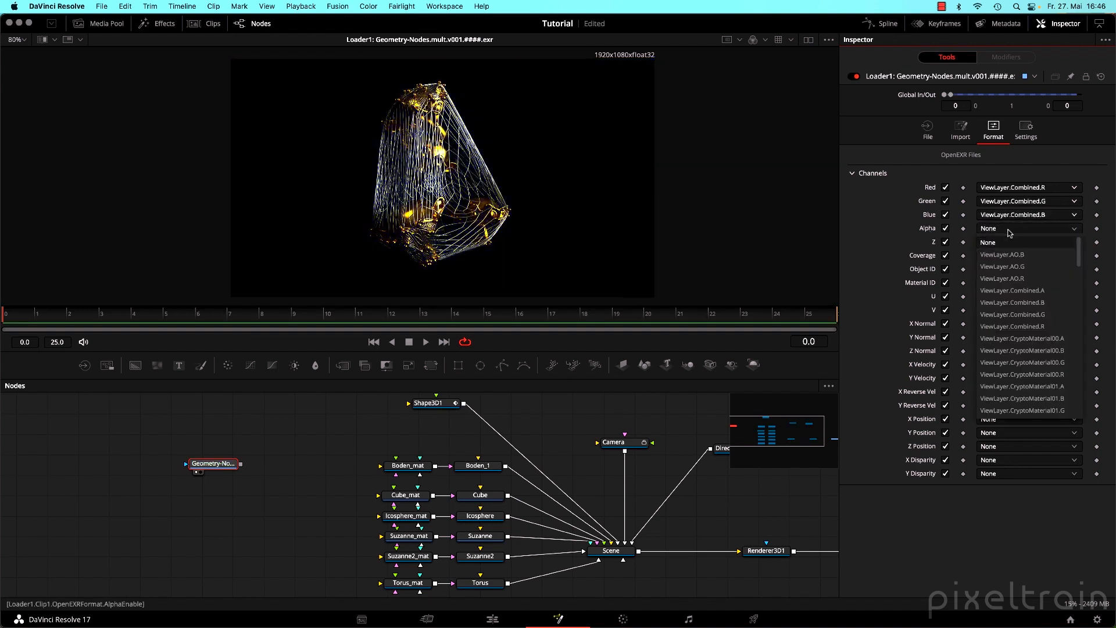
left_click(1015, 291)
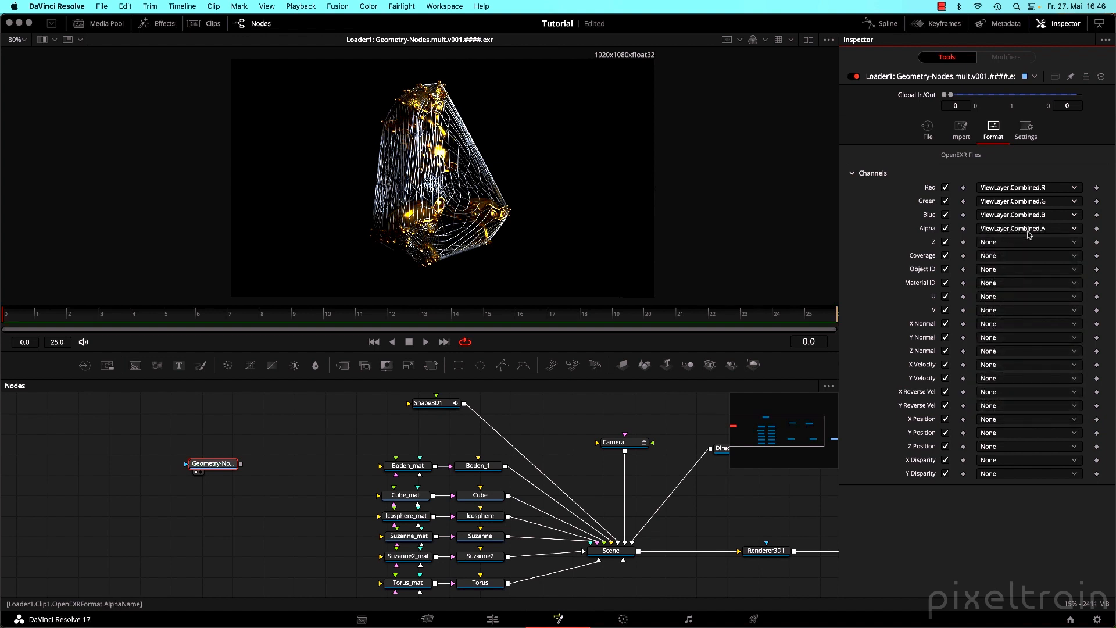
Apply the VFX IO Linear to sRGB LUT to the viewer.
left_click(790, 40)
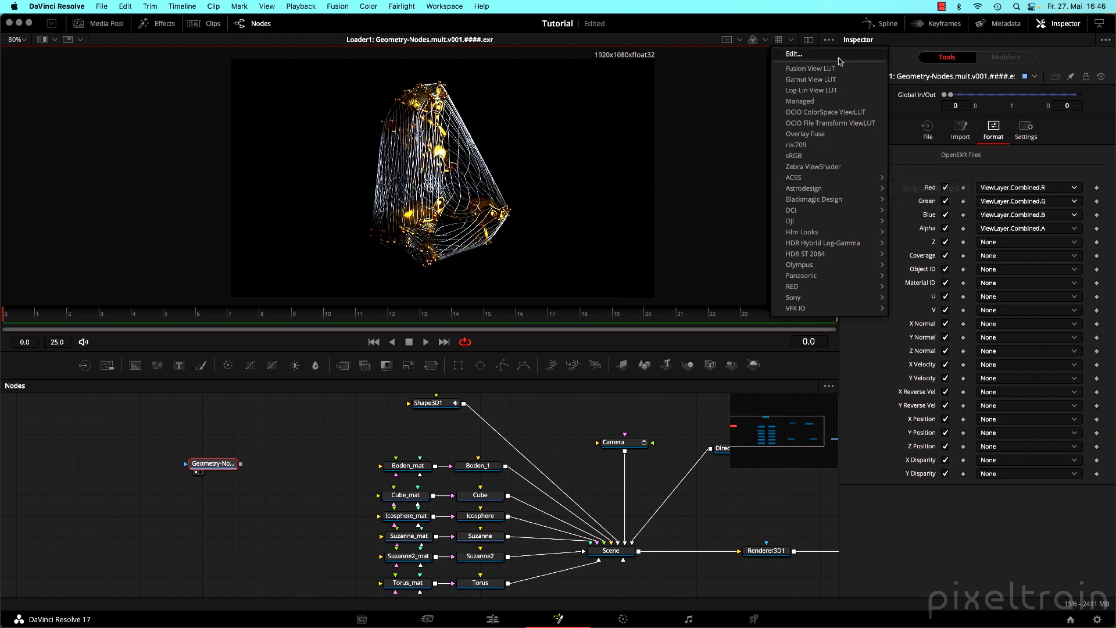
mouse_move(812, 308)
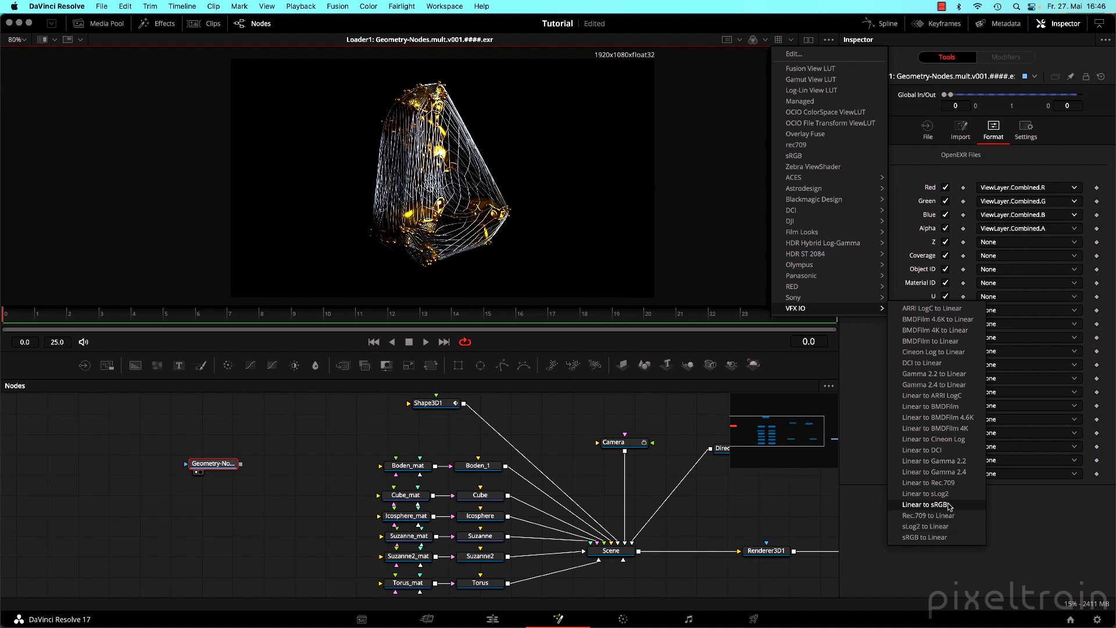
left_click(936, 504)
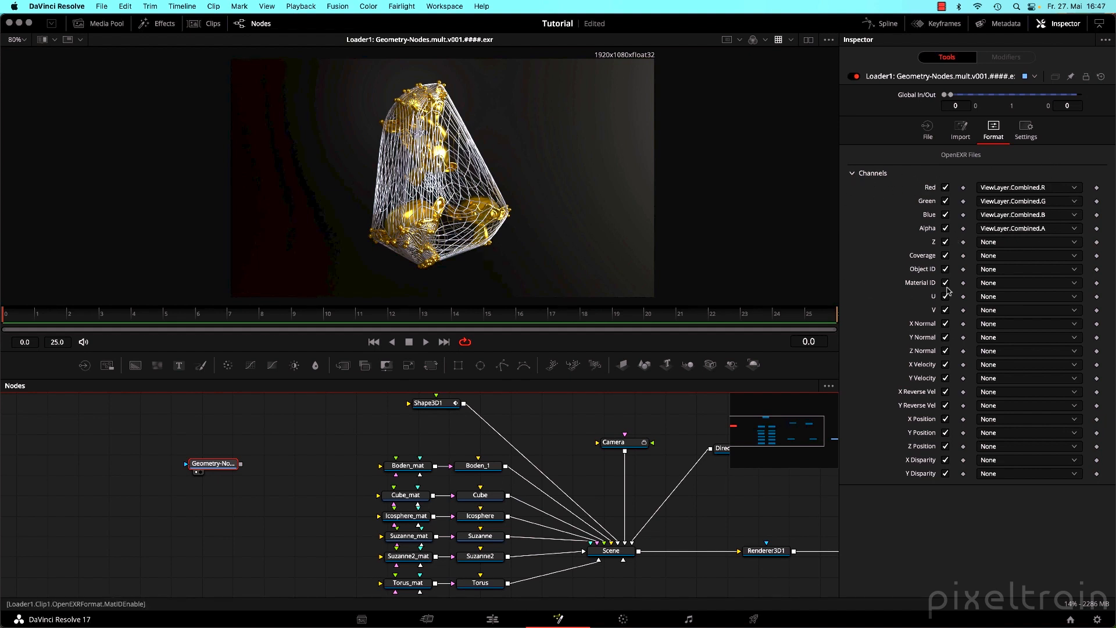
Check the source choices for the Loader's Z channel, keeping None, and delete the Loader node.
left_click(1046, 243)
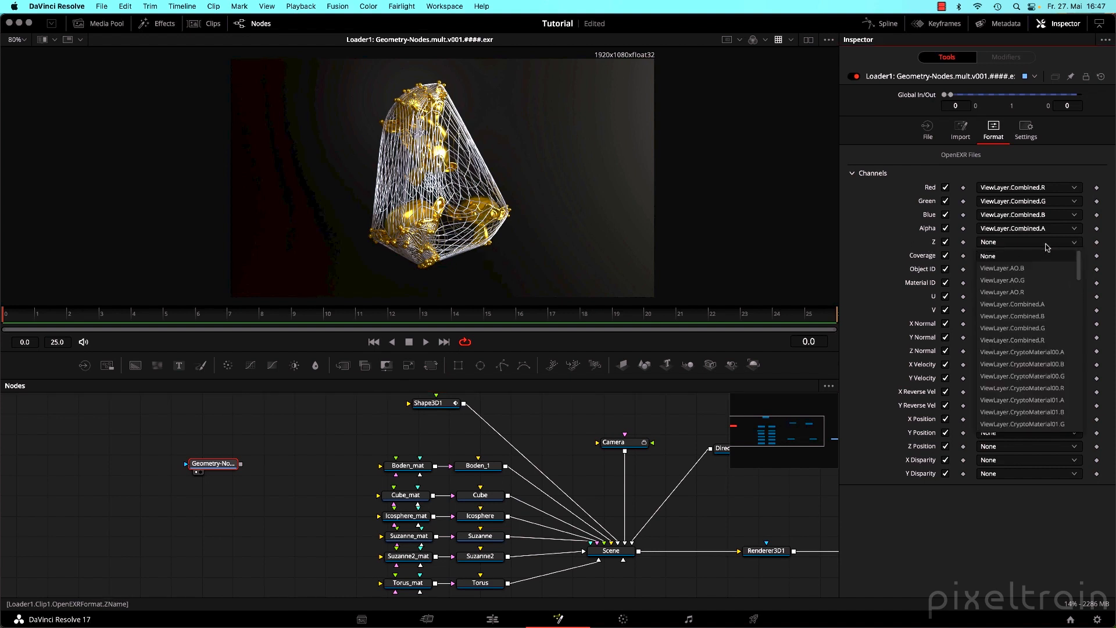
left_click(1046, 247)
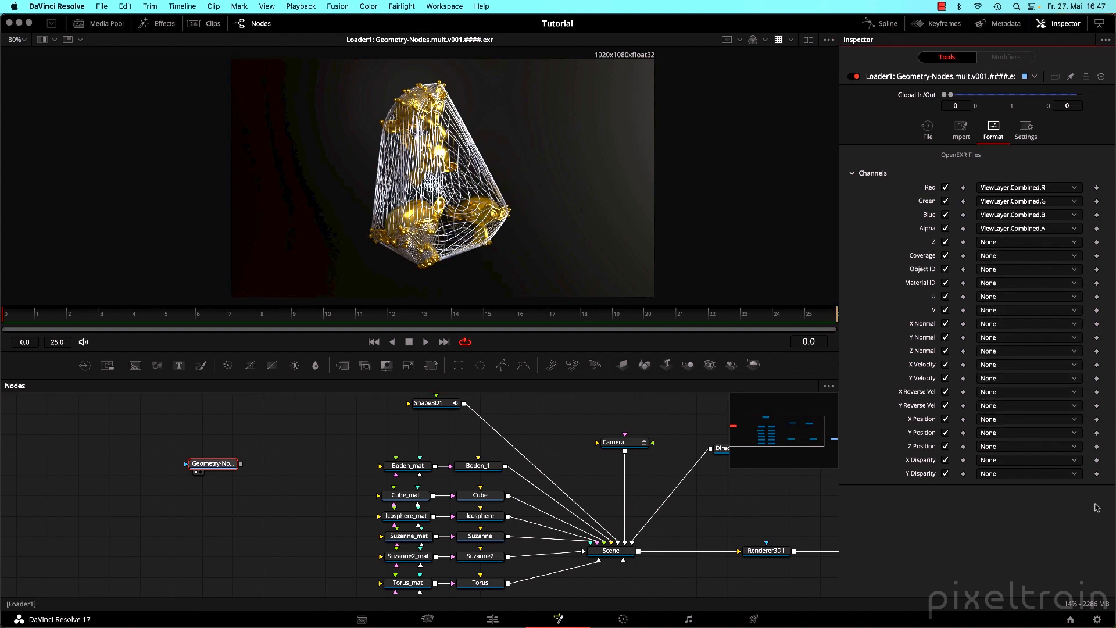
left_click(200, 463)
key("Delete")
Add the Geometry-Nodes EXR clip from the EXR bin to the node graph and narrow the media pool.
left_click(104, 24)
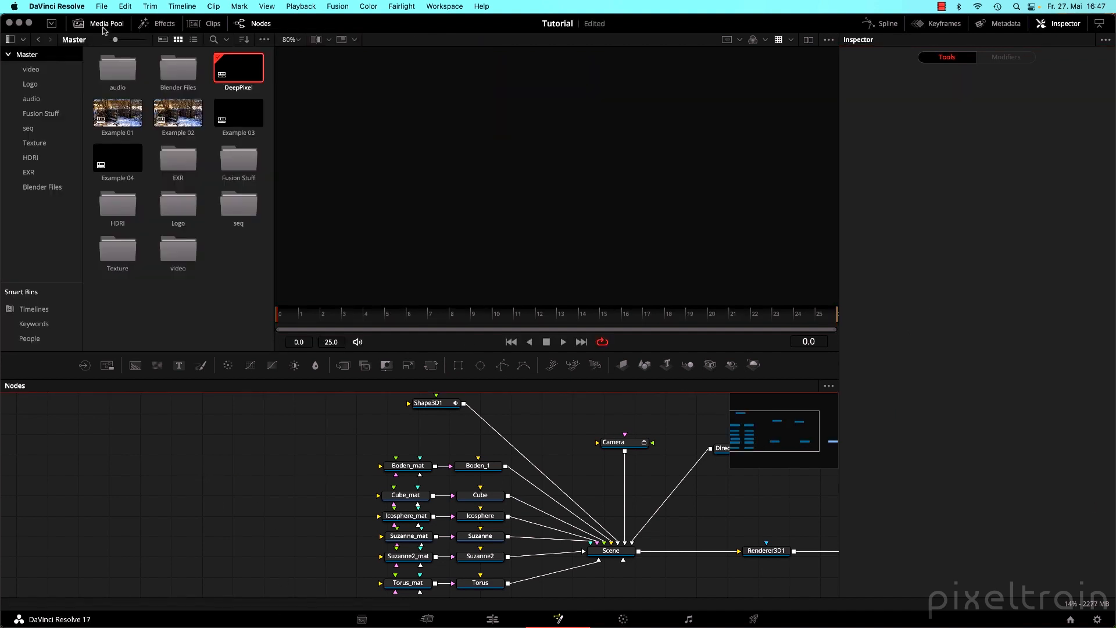
left_click(29, 172)
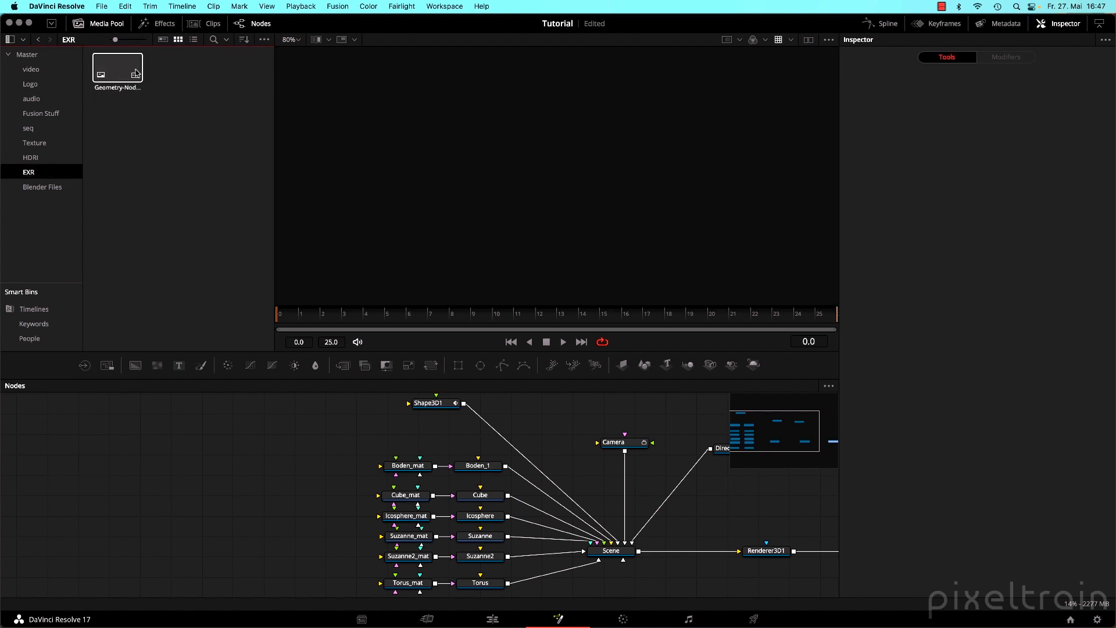
left_click_drag(118, 67, 198, 487)
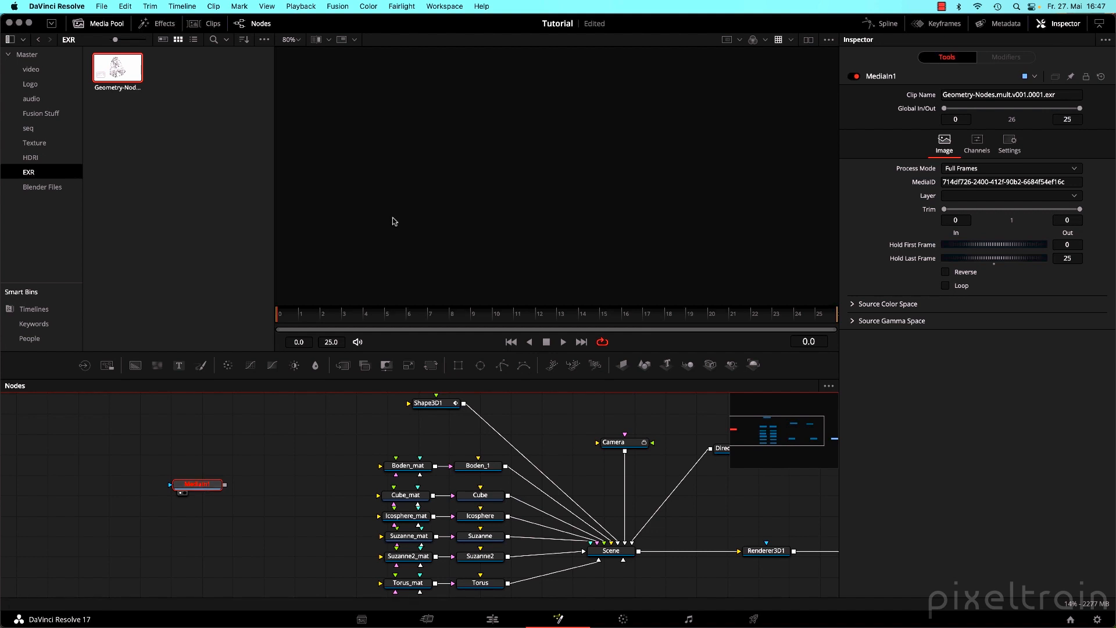
left_click_drag(273, 118, 226, 119)
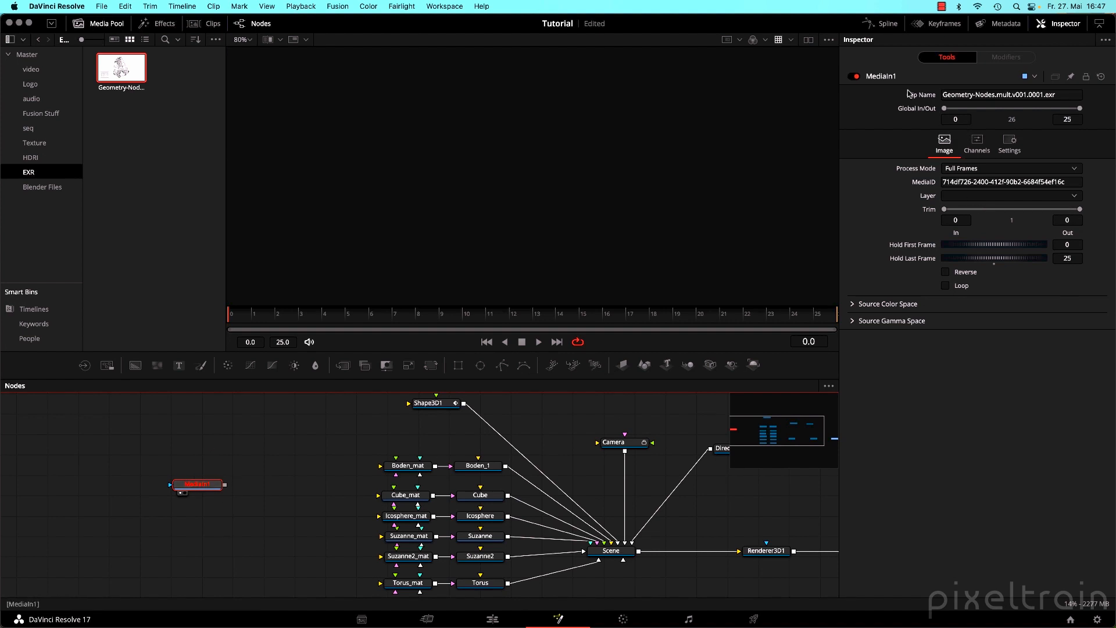
Set the Layer of MediaIn1 to ViewLayer.Combined and review its channel assignments.
left_click(984, 200)
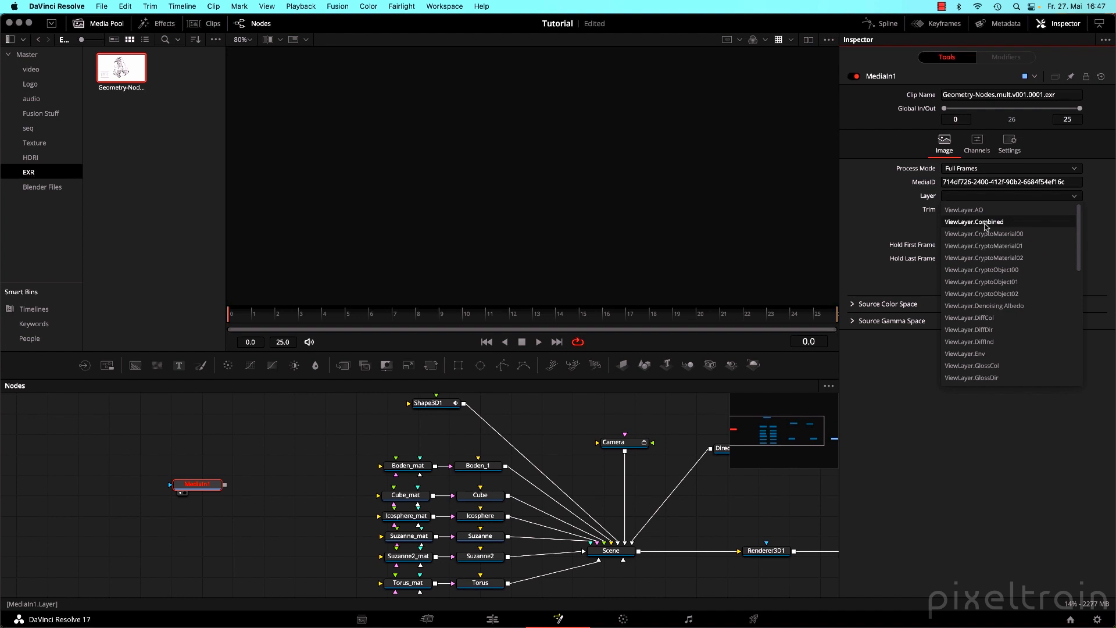
left_click(985, 223)
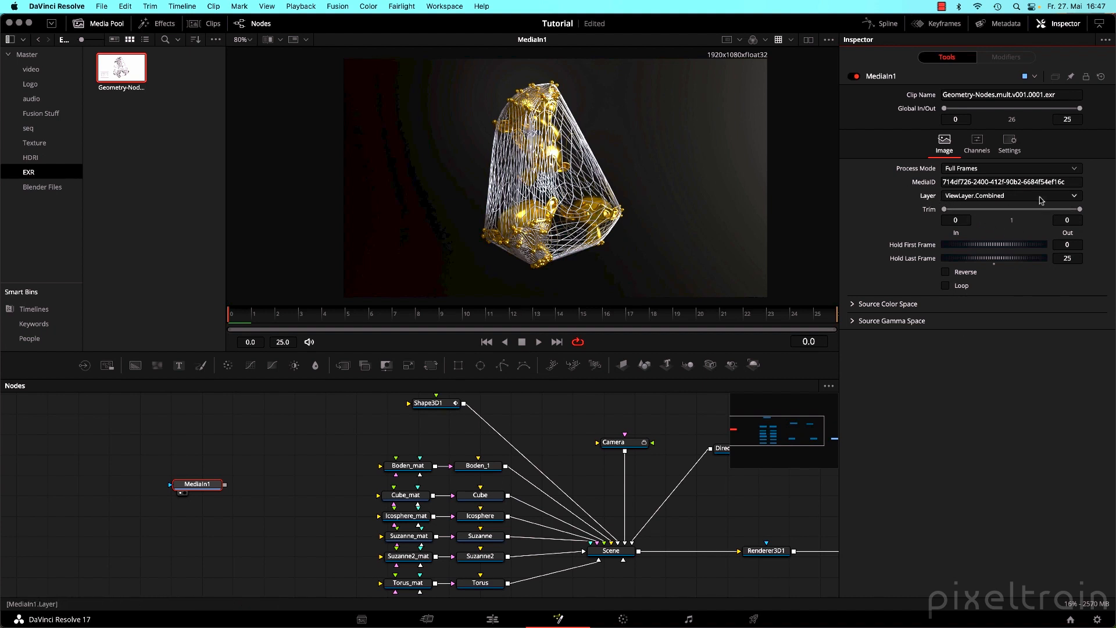
left_click(979, 146)
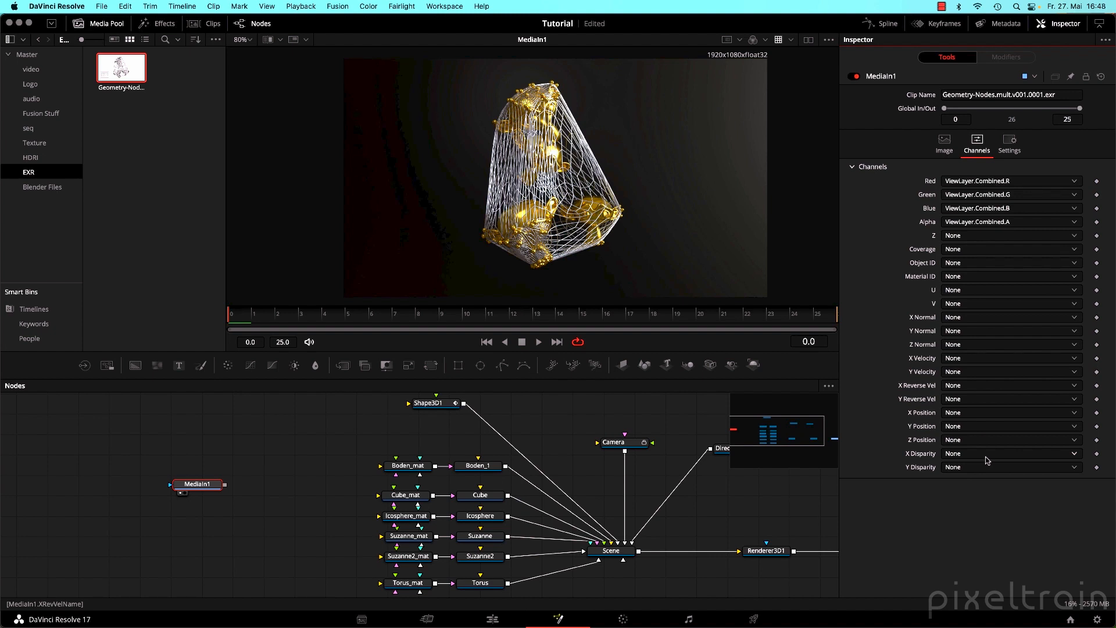
left_click(234, 512)
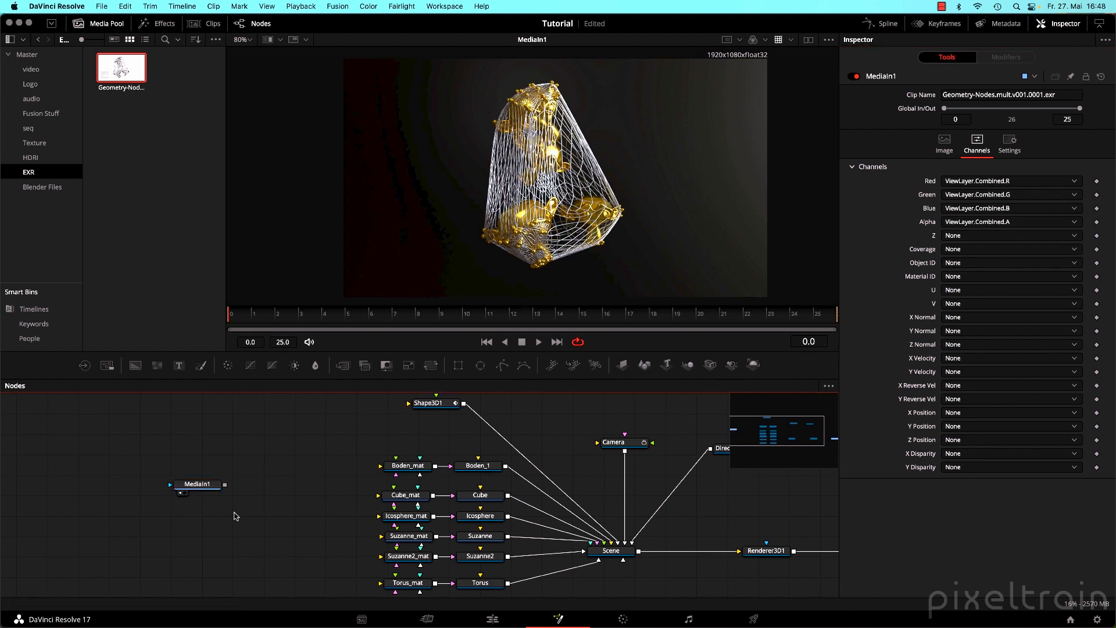
Delete the MediaIn1 node, and display Renderer3D1 in the viewer with the media pool hidden.
left_click_drag(135, 453, 308, 525)
key("Delete")
scroll(314, 517, "right", 10)
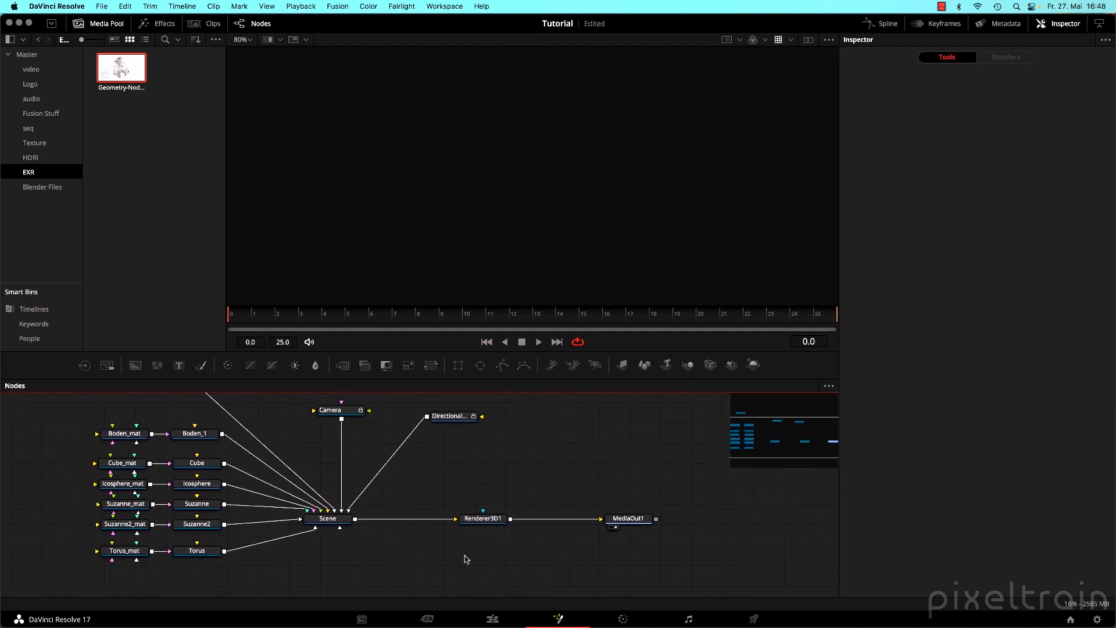
left_click(474, 520)
key("1")
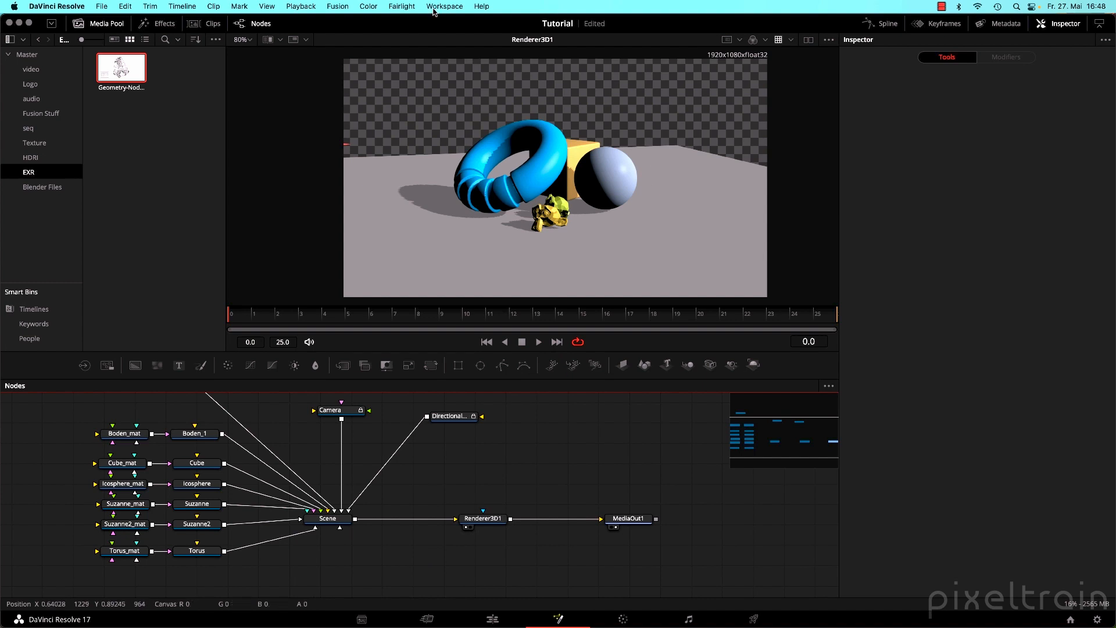
left_click(101, 23)
scroll(558, 487, "right", 5)
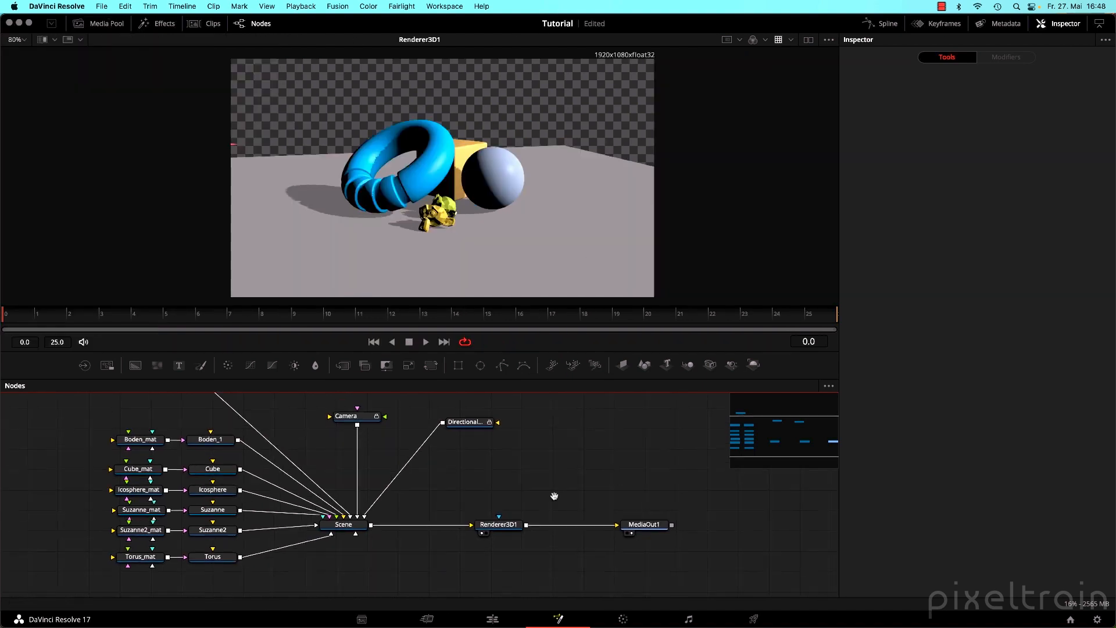
scroll(509, 475, "up", 1)
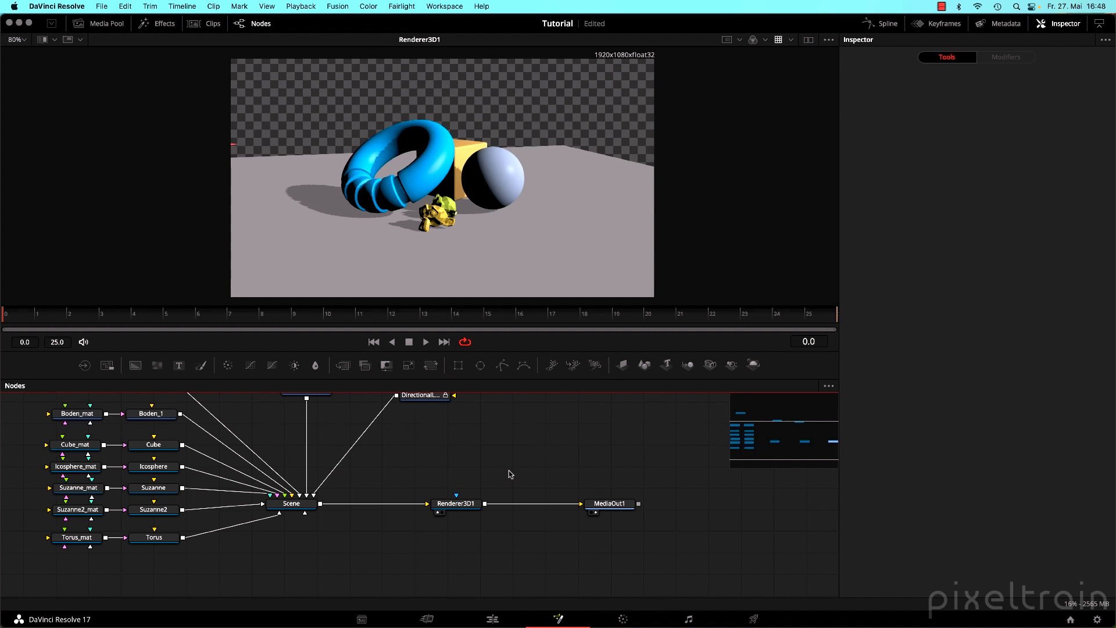
Expand the Output Channels settings in the controls of the Renderer3D1 node.
left_click(461, 504)
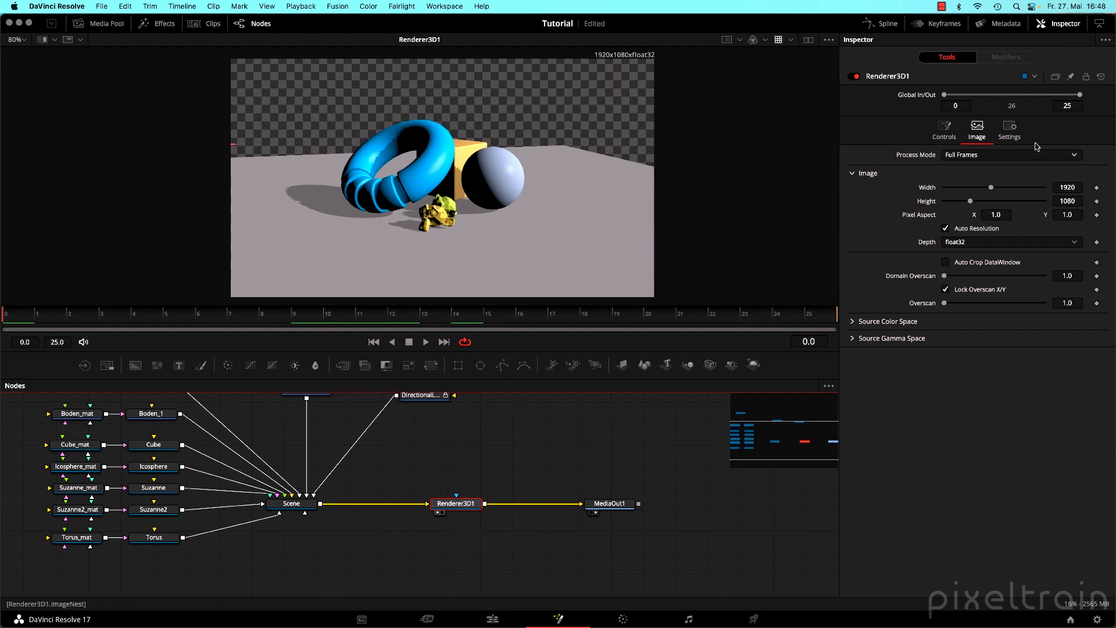
left_click(944, 131)
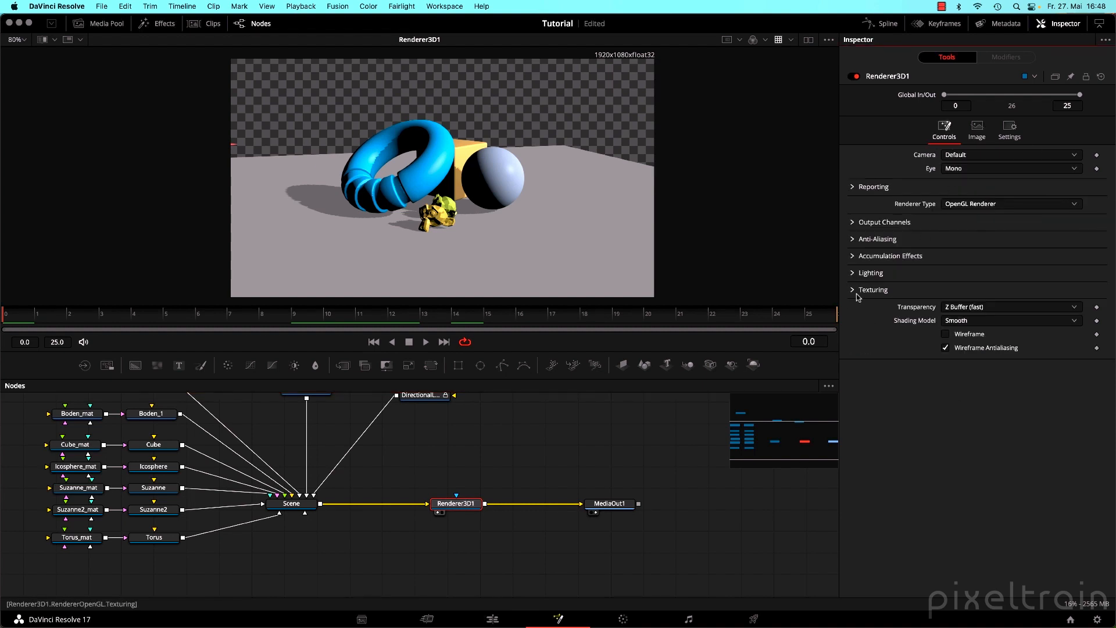
left_click(853, 223)
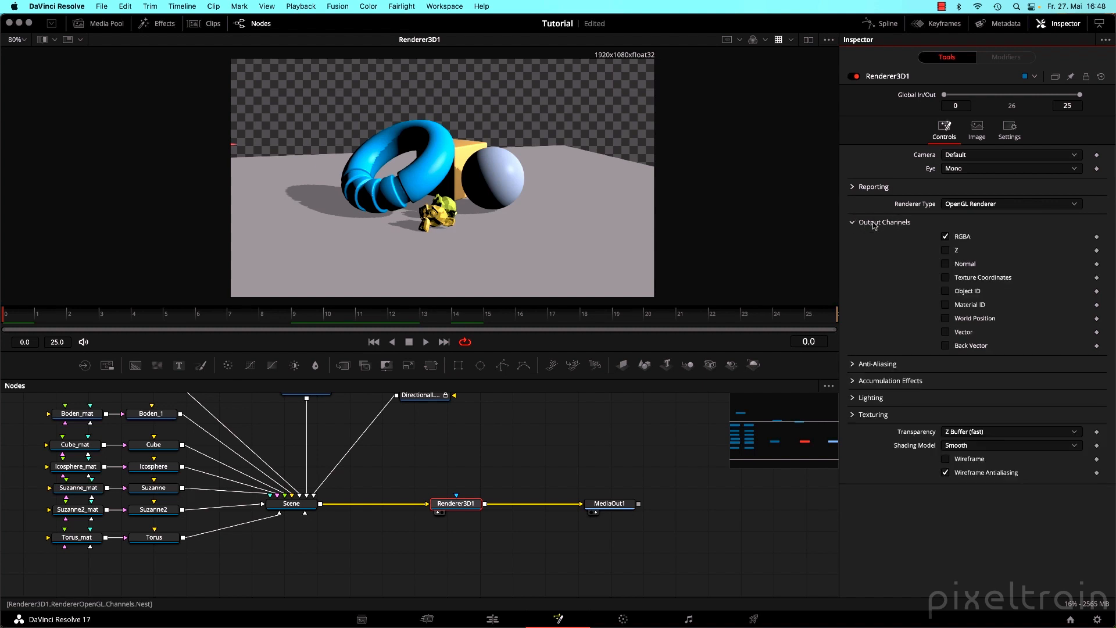
Switch Renderer3D1 to Software Renderer to compare its output channels, and return to OpenGL Renderer.
left_click(986, 208)
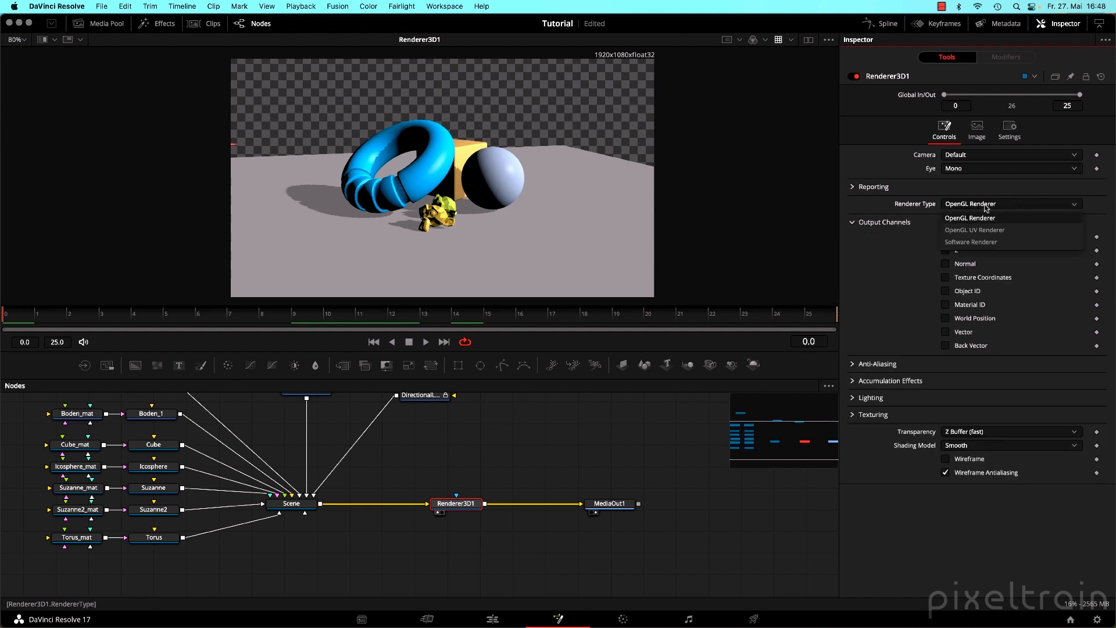
left_click(969, 241)
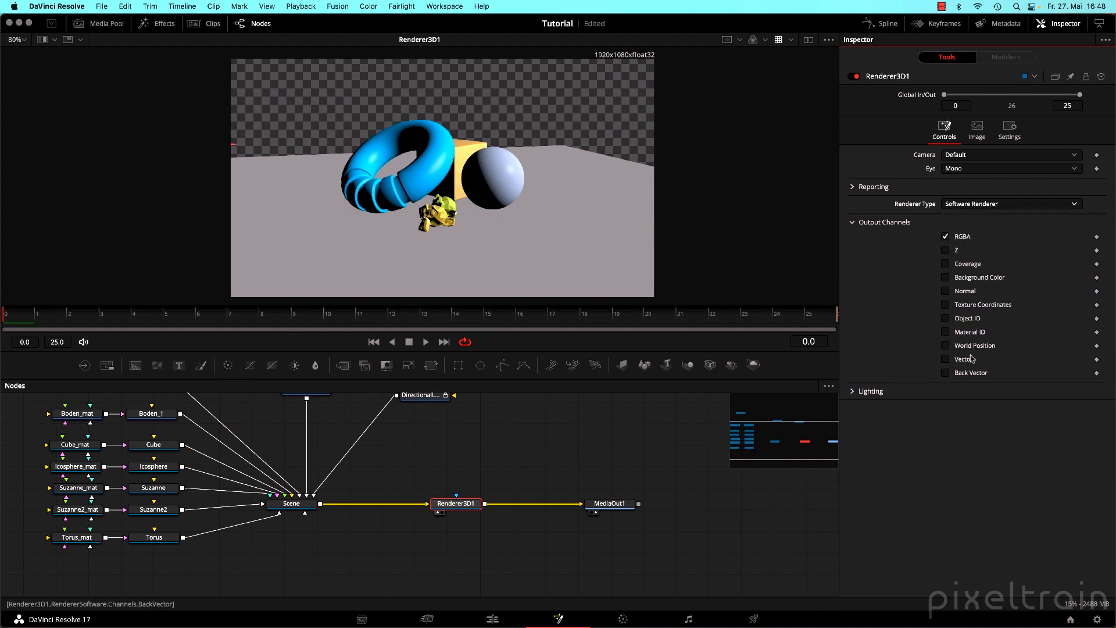
left_click(1069, 207)
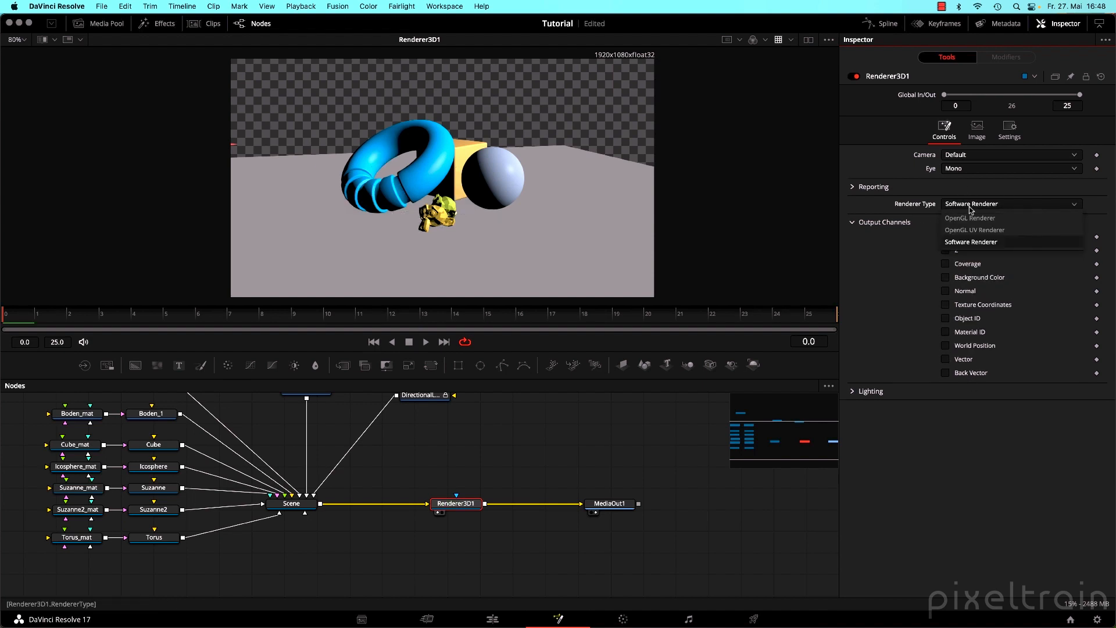
left_click(971, 211)
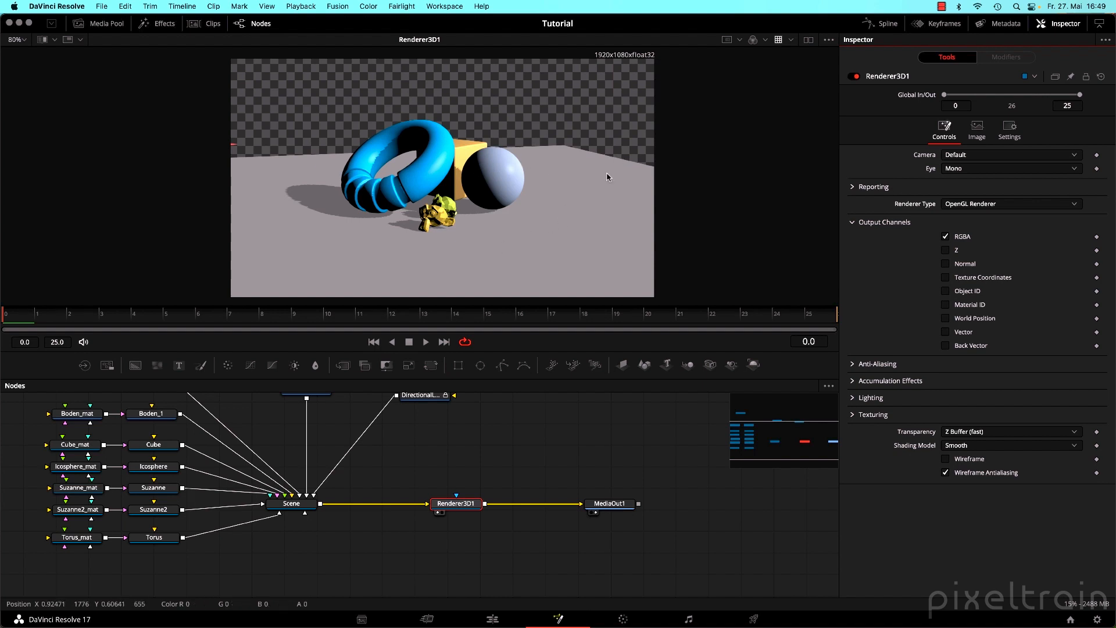
Turn off the viewer LUT and step through the render's alpha and individual colour channels, ending on Color.
left_click(778, 39)
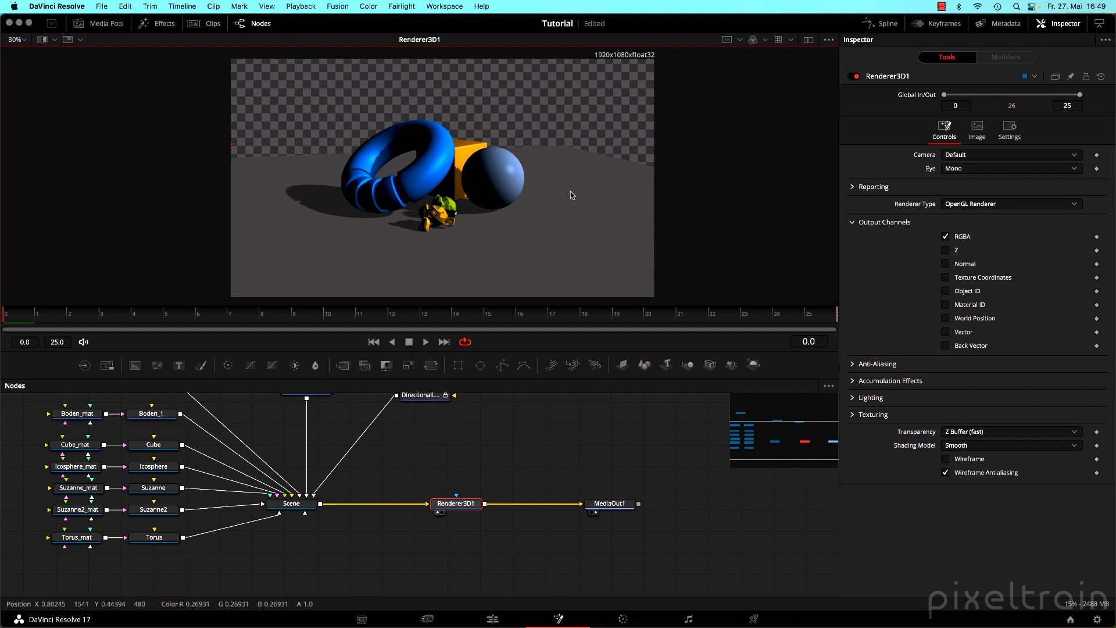
left_click(765, 40)
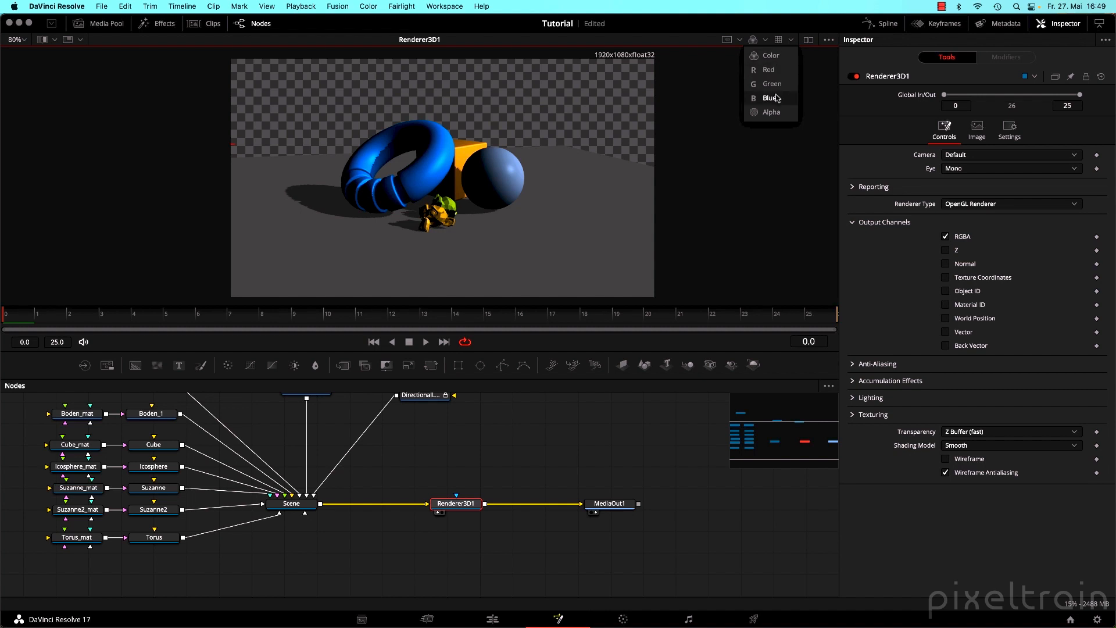
left_click(773, 111)
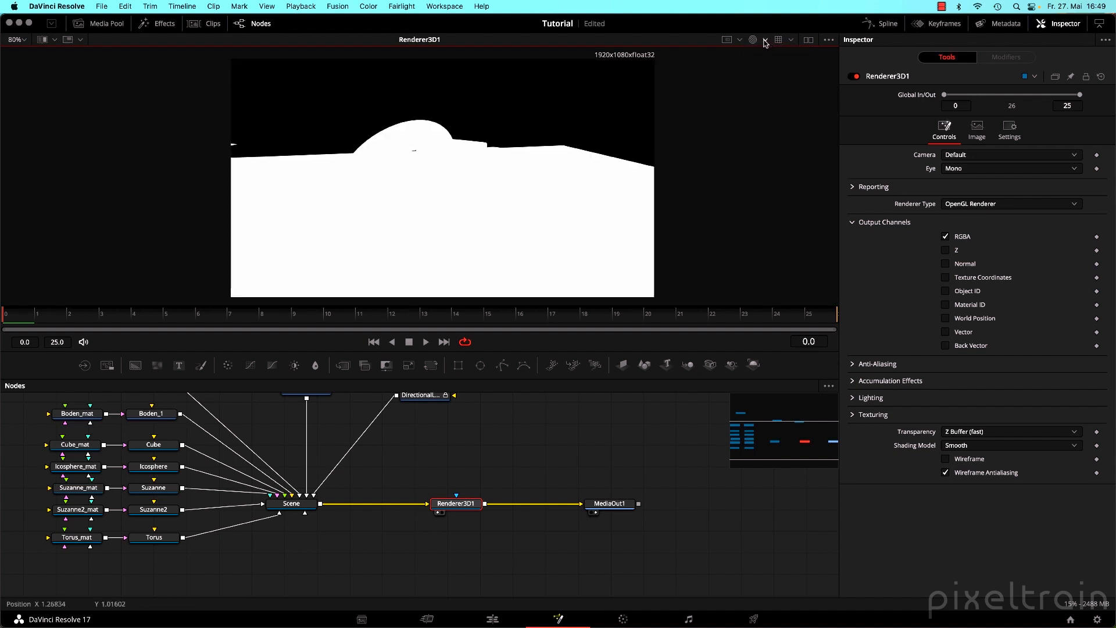
left_click(765, 40)
left_click(762, 61)
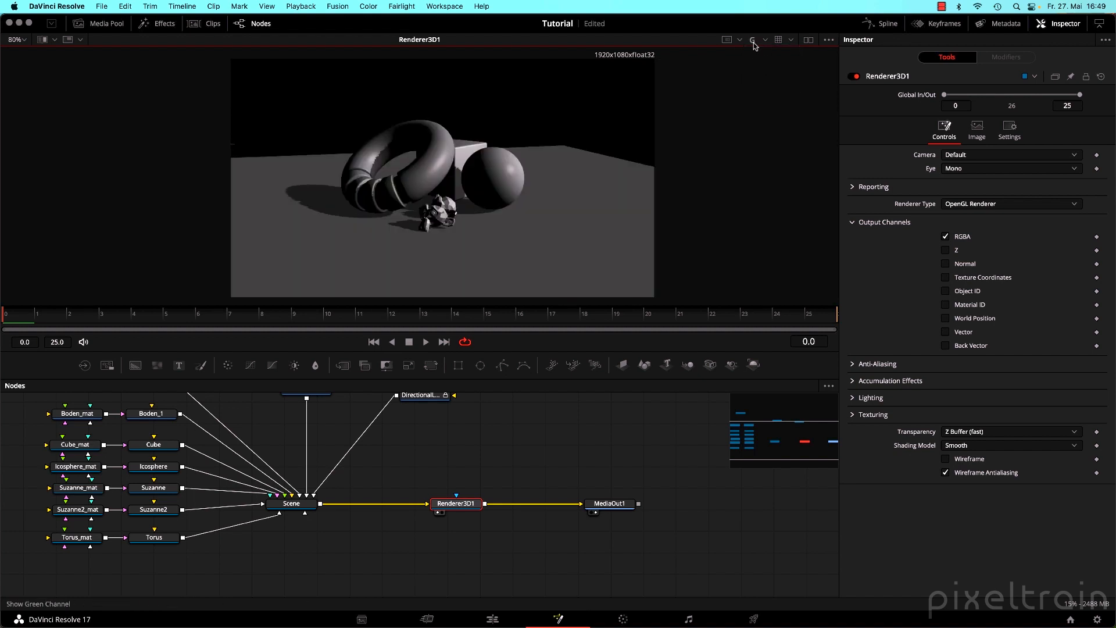
left_click(753, 40)
left_click(753, 41)
left_click(753, 41)
left_click(753, 41)
left_click(752, 41)
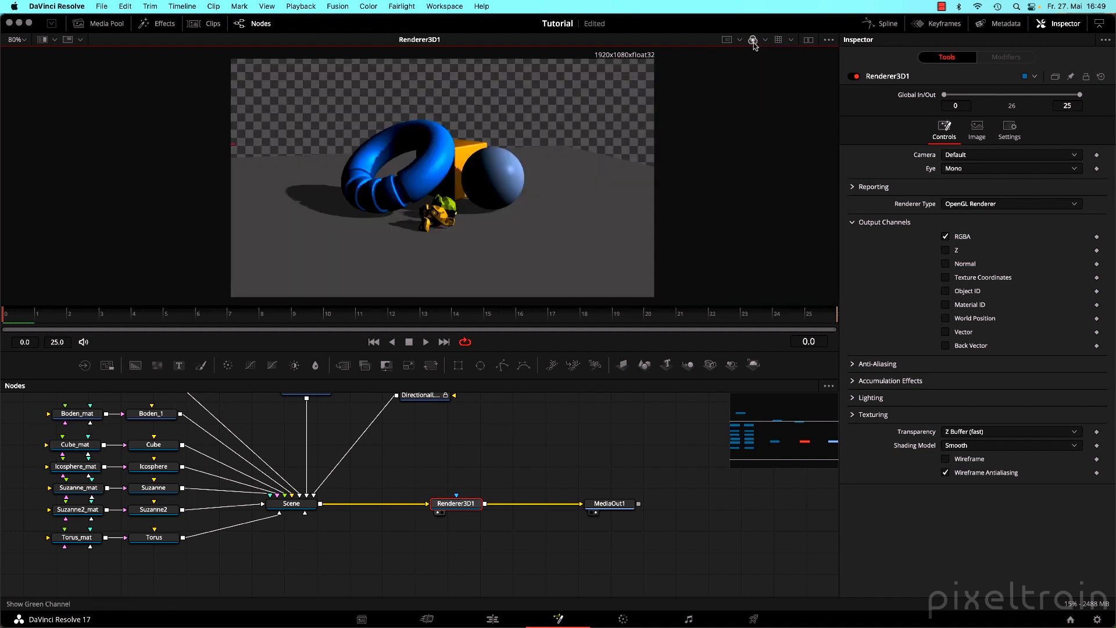
left_click(752, 41)
left_click(753, 42)
left_click(766, 41)
left_click(766, 43)
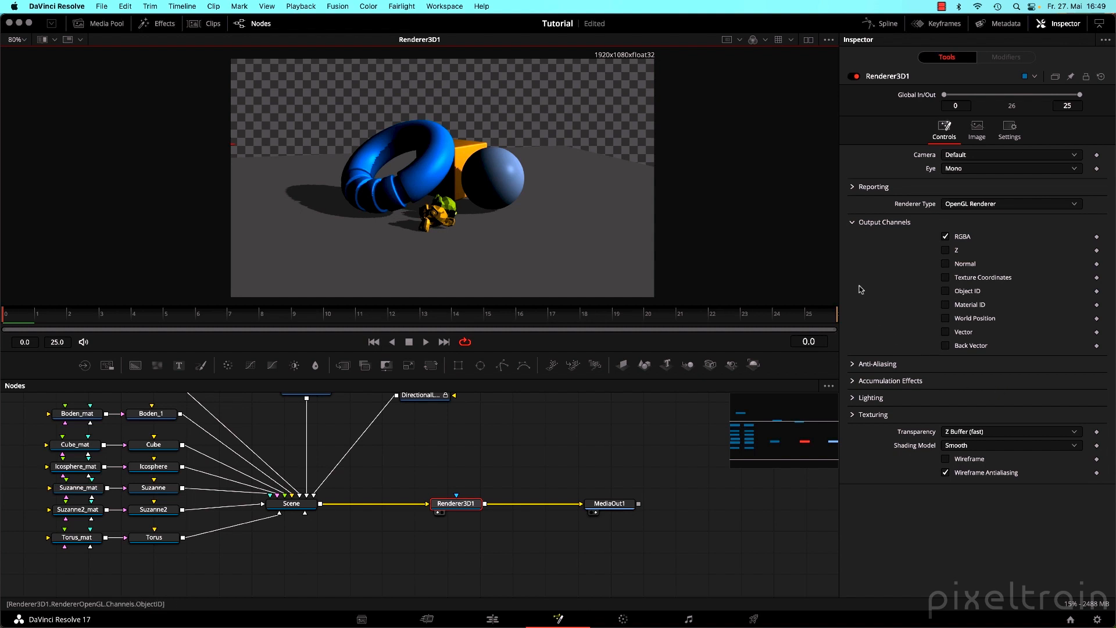
Enable the Z output channel on Renderer3D1 and display that channel in the viewer.
left_click(945, 251)
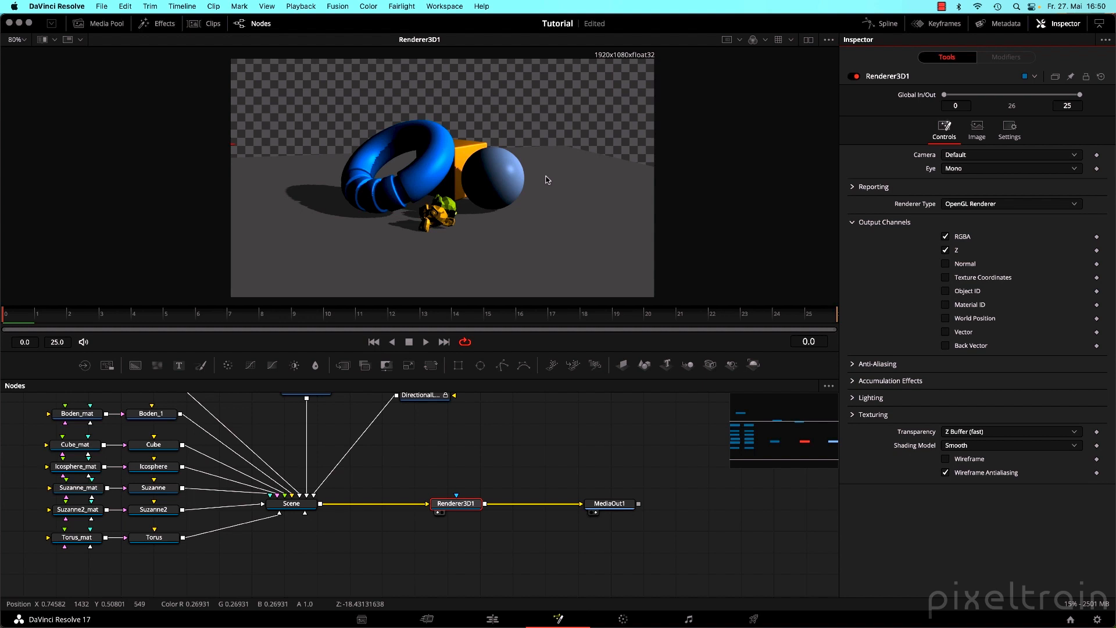
left_click(765, 40)
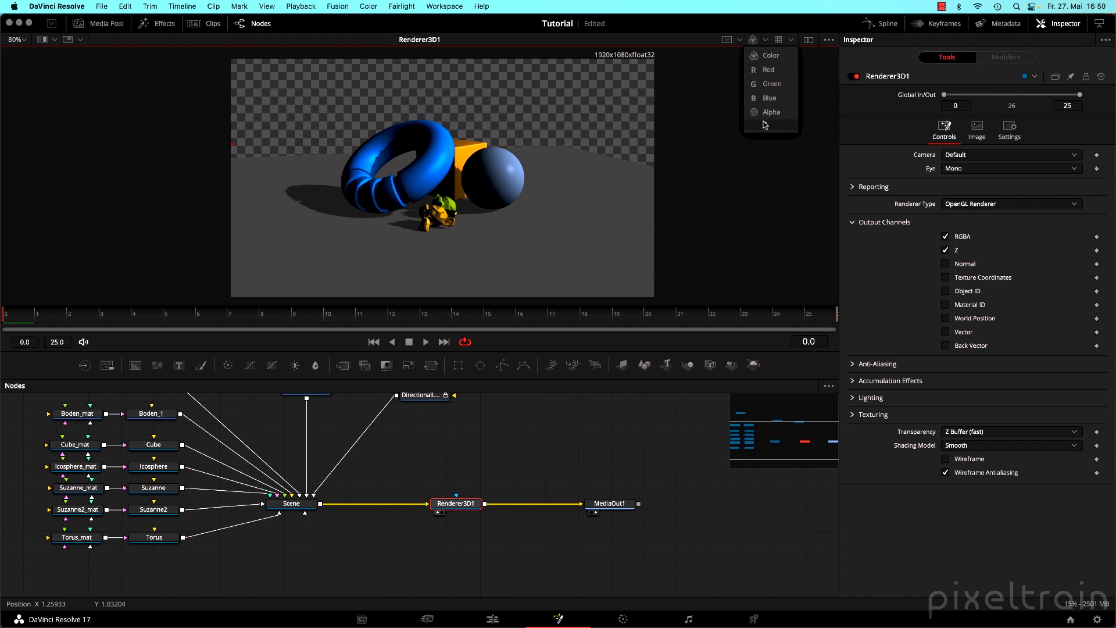
left_click(763, 125)
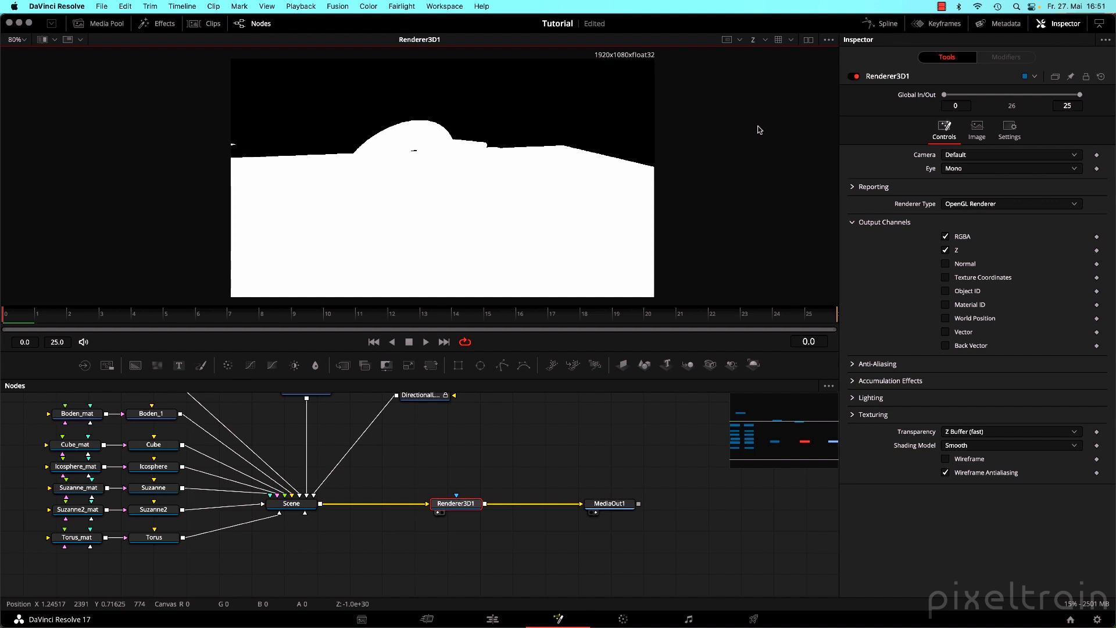
Turn on Normalized Color Range in the viewer to examine the Z channel, and return the view to Color.
left_click(828, 40)
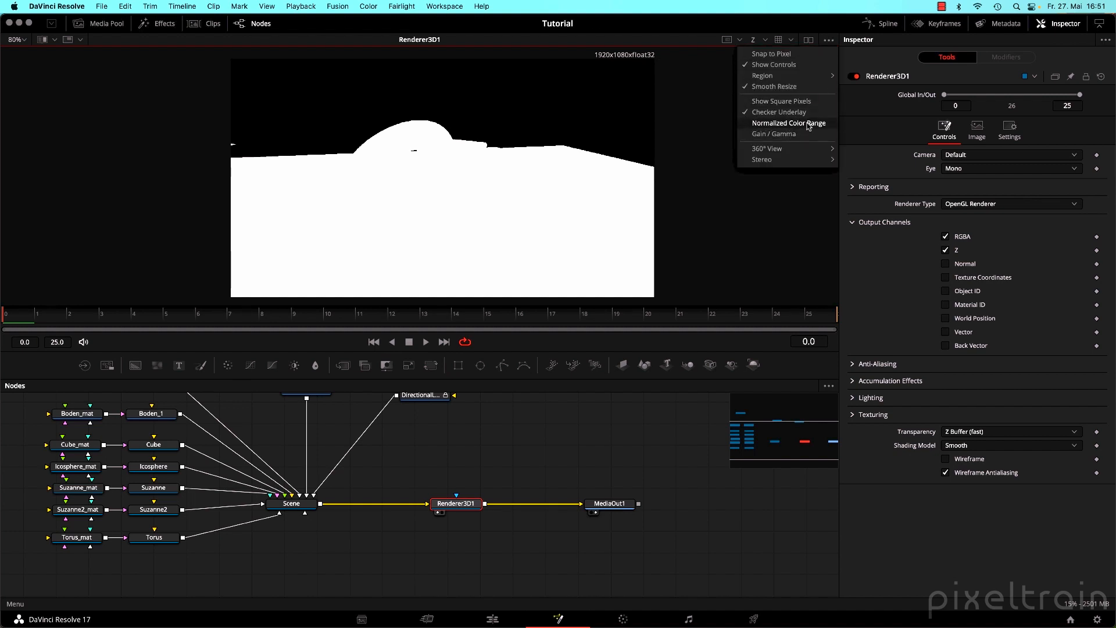
right_click(646, 137)
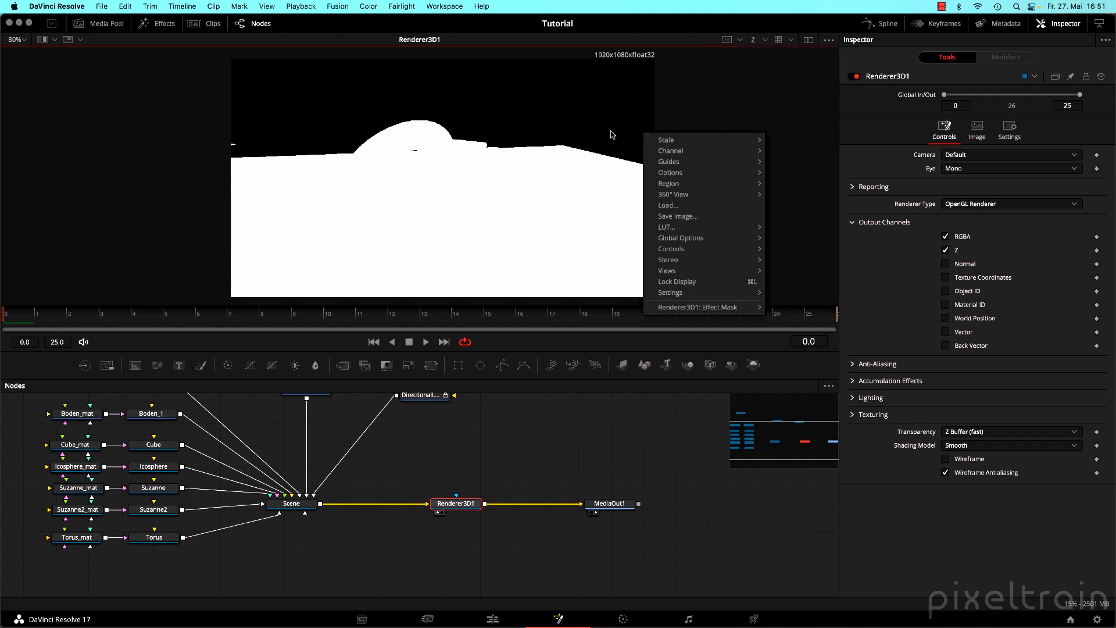
mouse_move(673, 176)
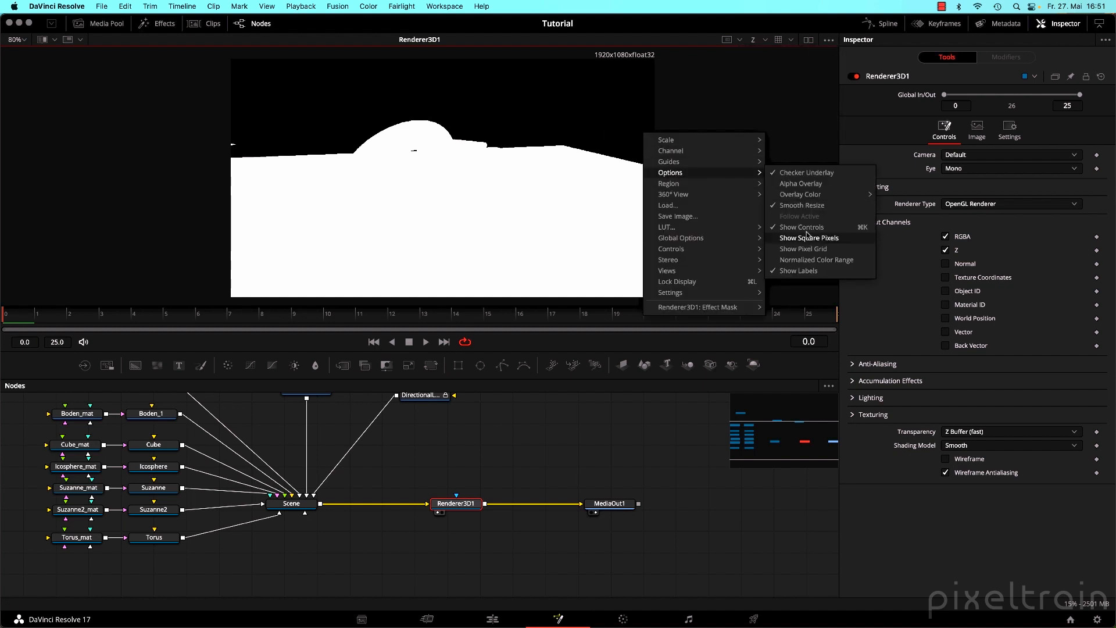
left_click(798, 260)
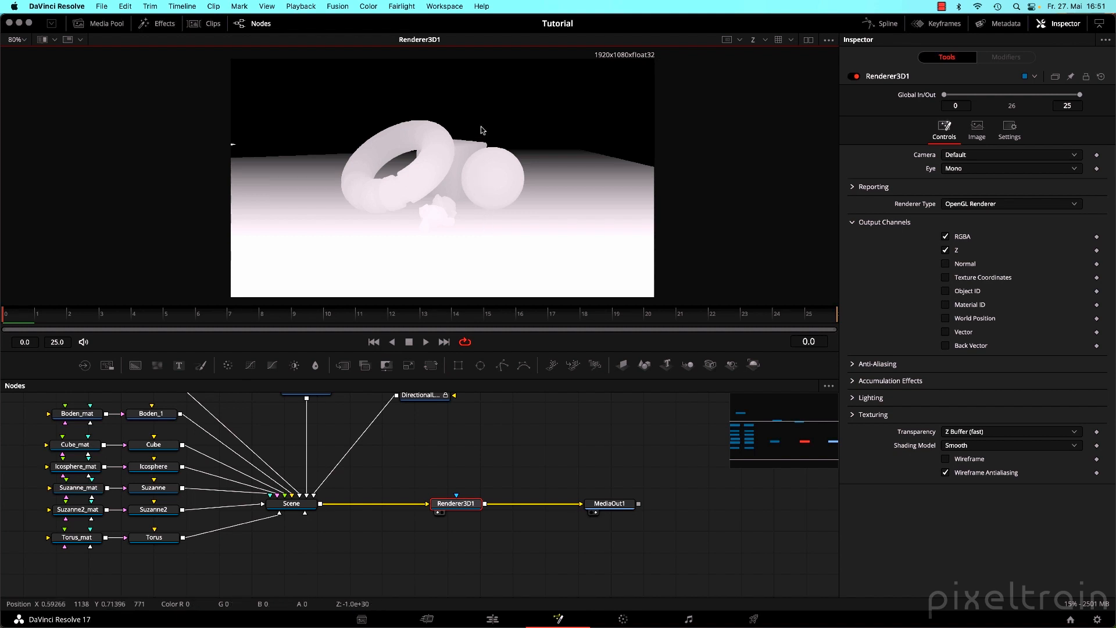
left_click(765, 39)
left_click(759, 57)
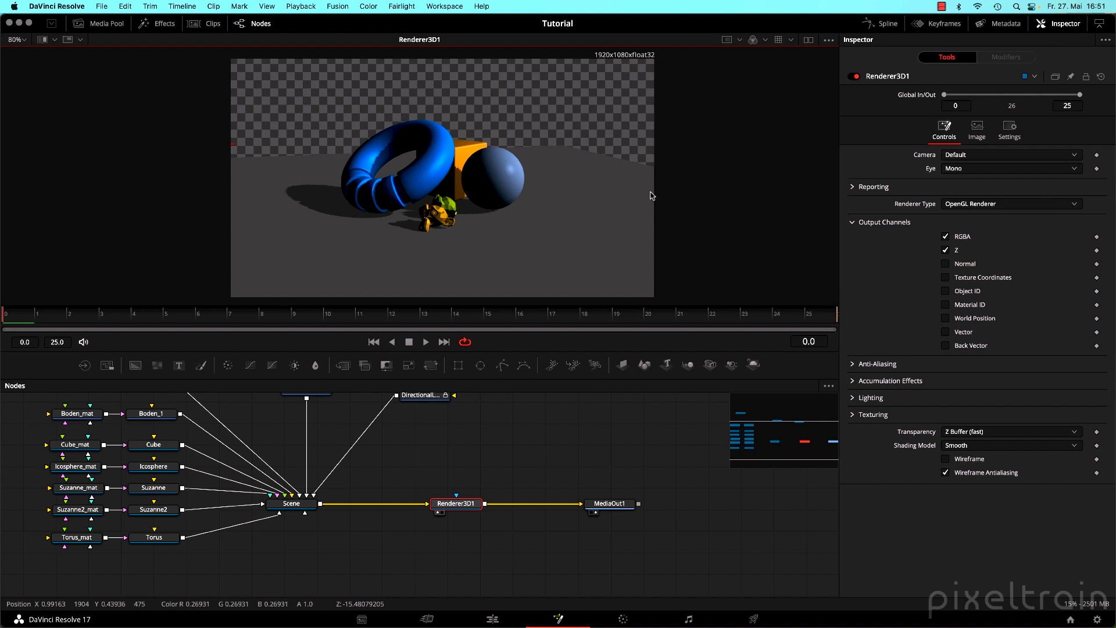
Insert a Deep Pixel Ambient Occlusion node between Renderer3D1 and MediaOut1, spaced evenly between them.
left_click(155, 24)
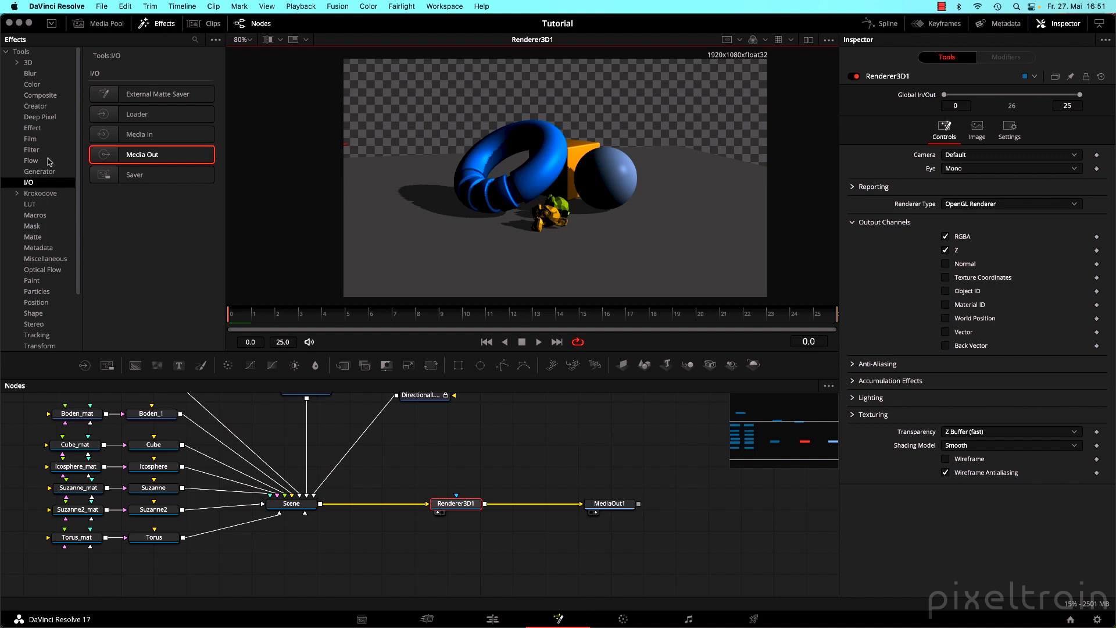
left_click(36, 120)
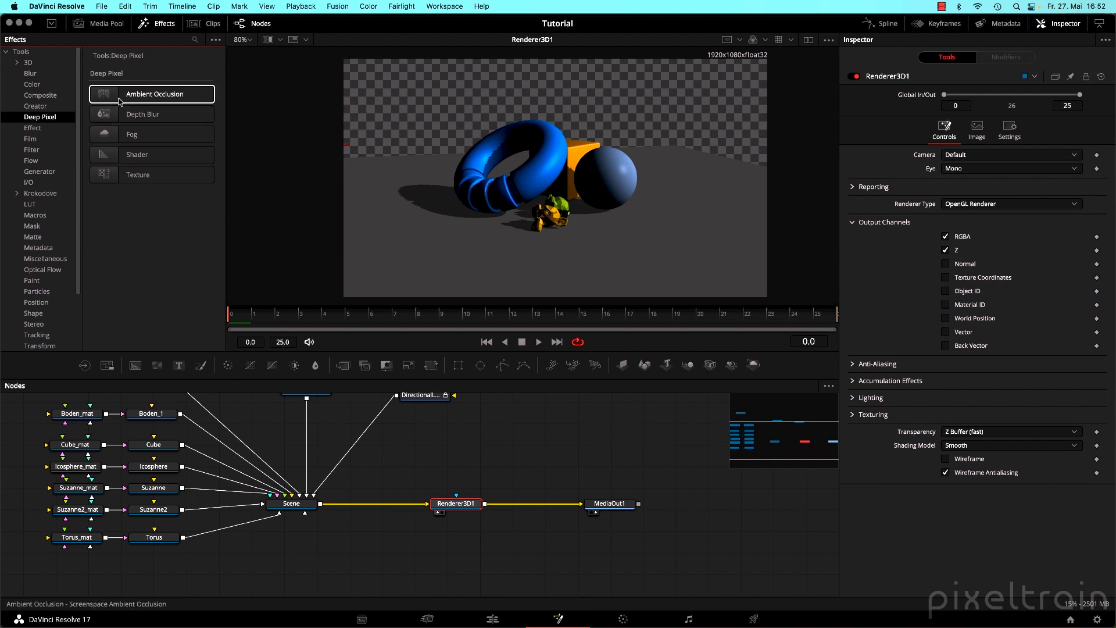
left_click_drag(117, 98, 639, 510)
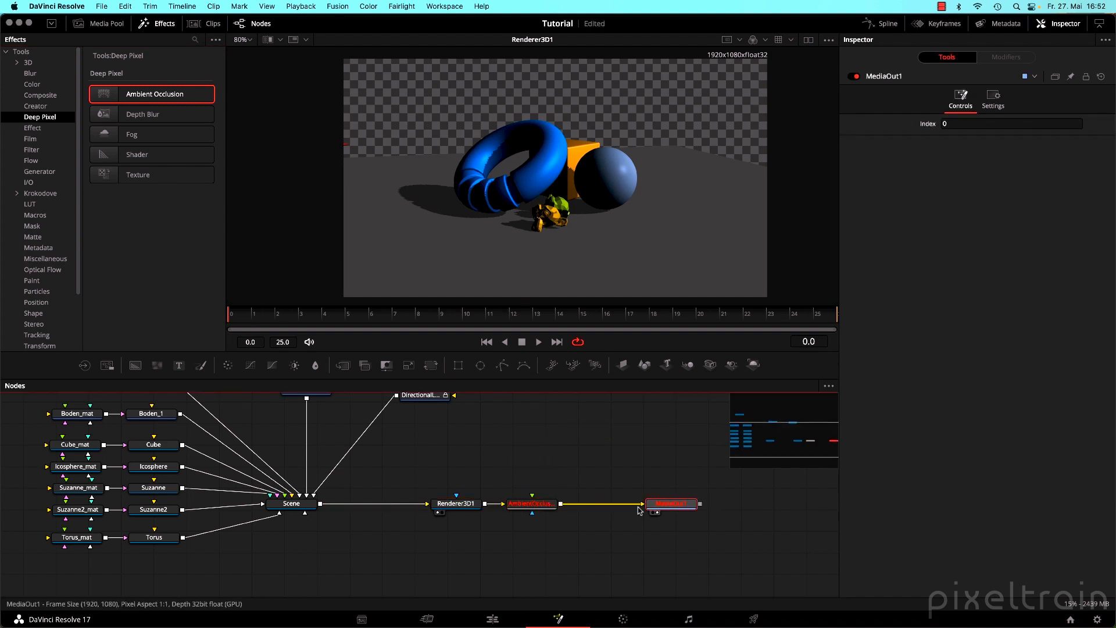
left_click_drag(532, 504, 555, 505)
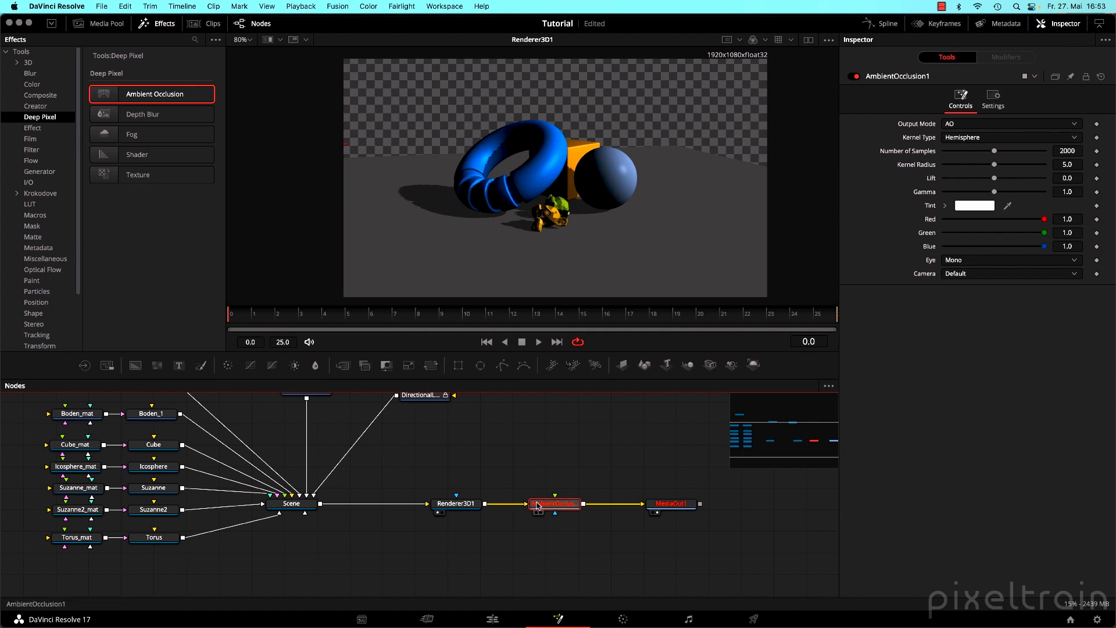
Enable the Normal output channel on Renderer3D1 and reselect the Ambient Occlusion node.
left_click(458, 504)
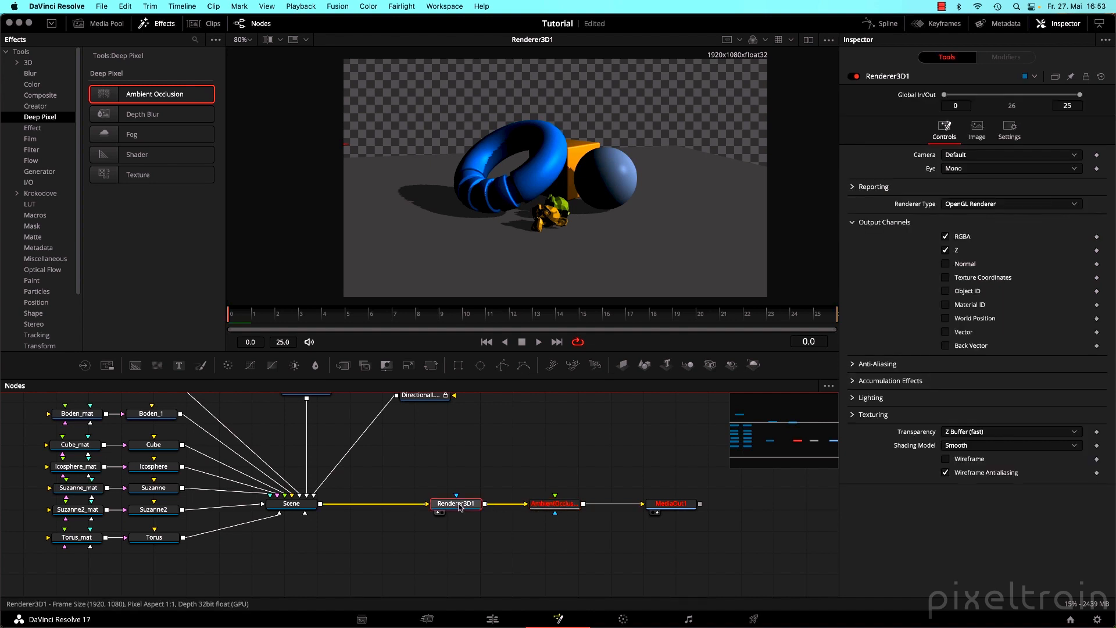
left_click(944, 264)
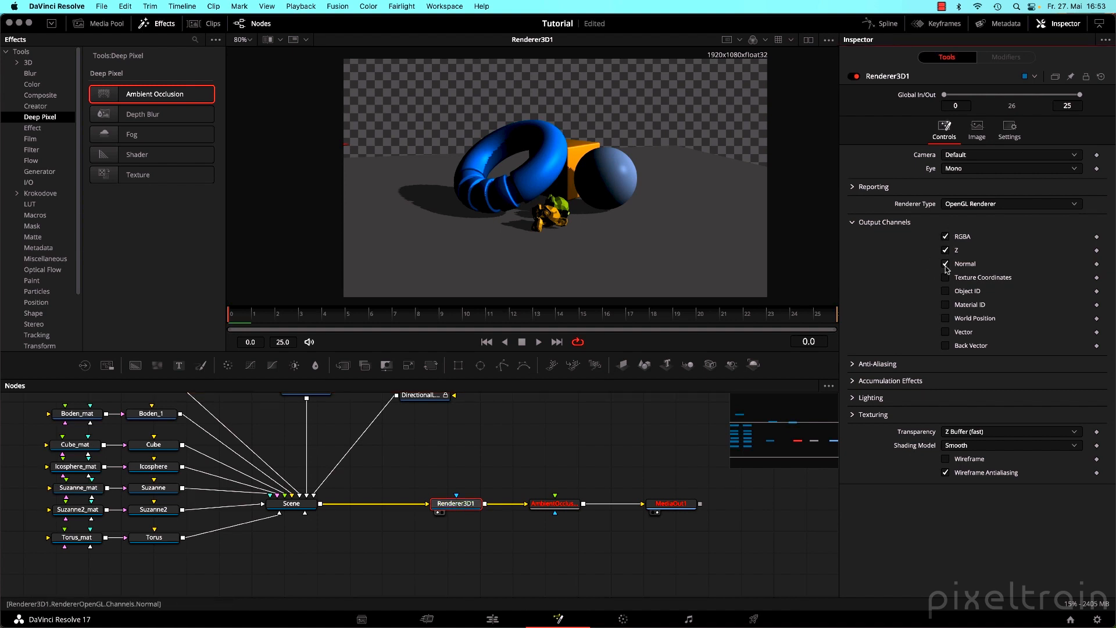
left_click(554, 505)
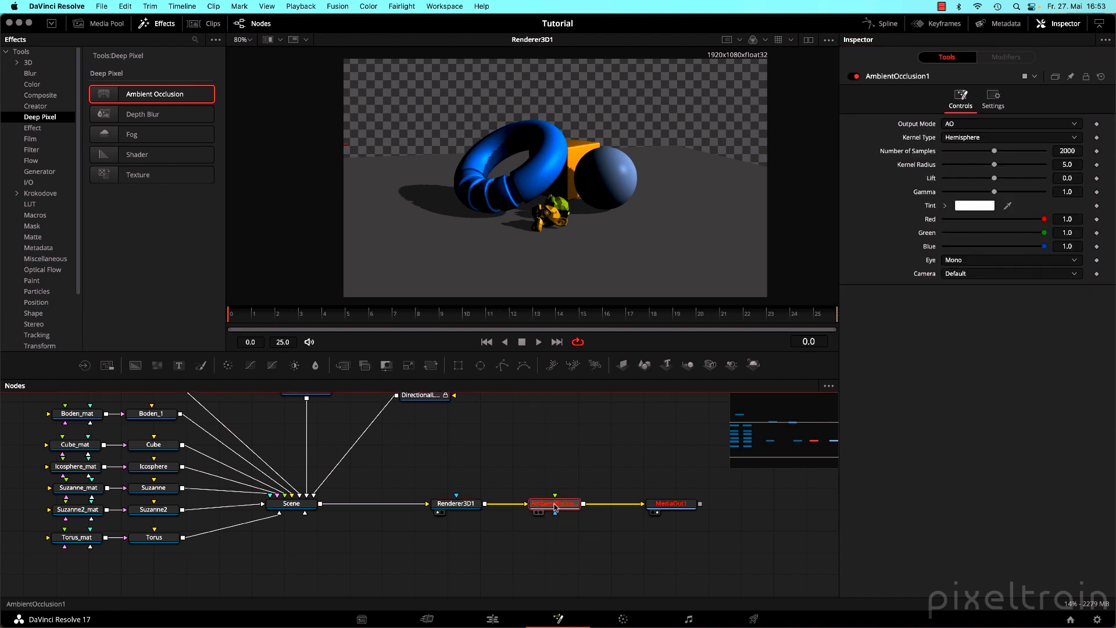
Show two viewers side by side and inspect the camera input of the Ambient Occlusion node.
left_click(808, 40)
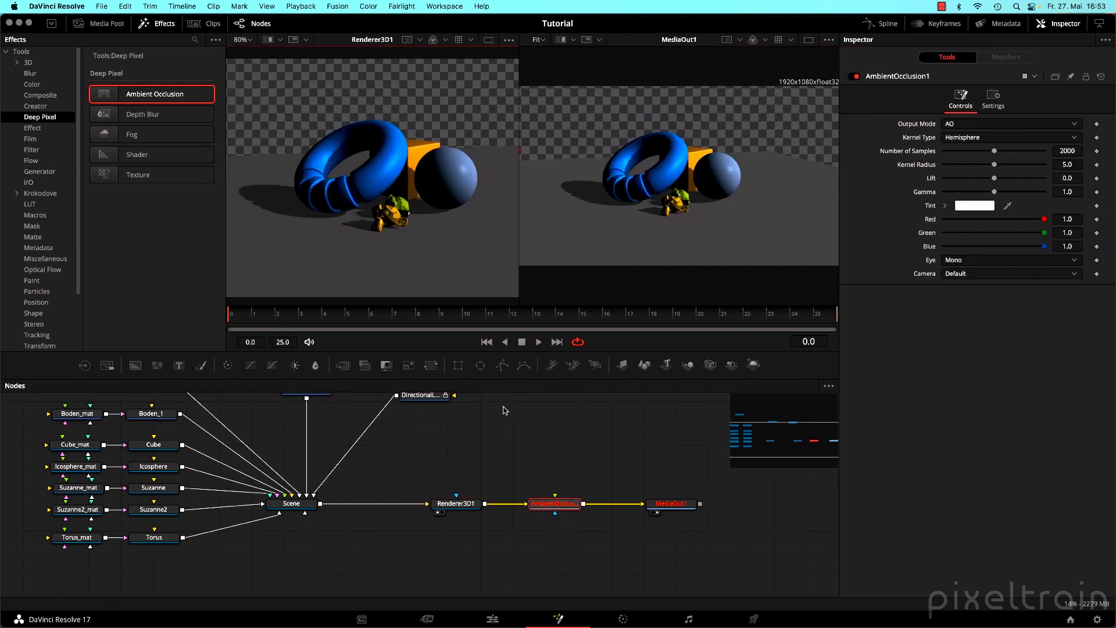
left_click(563, 507)
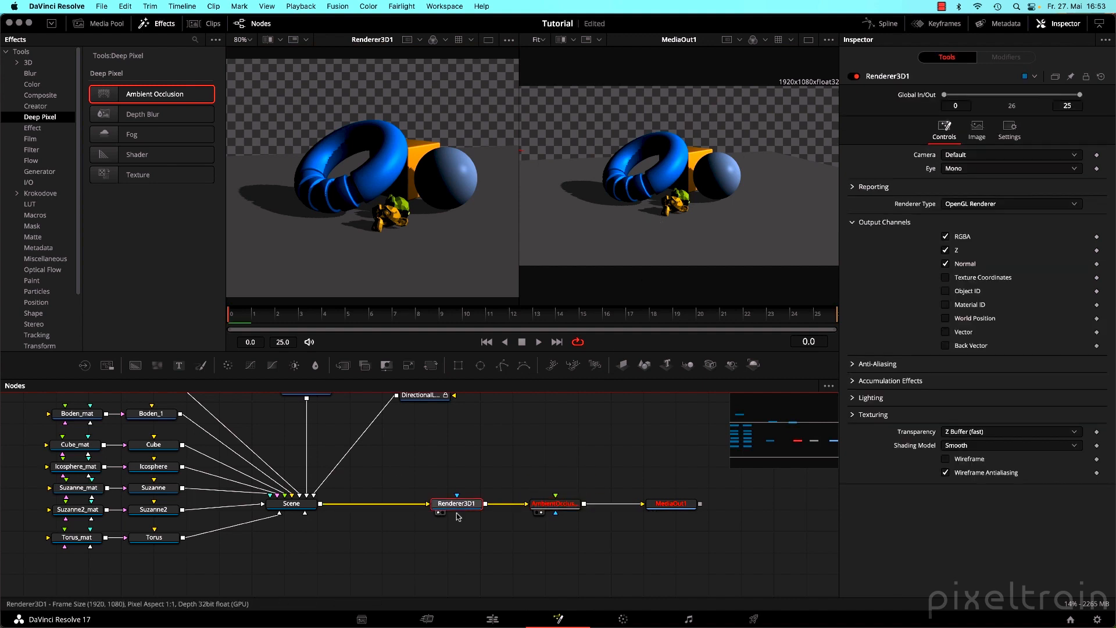
left_click_drag(595, 476, 588, 503)
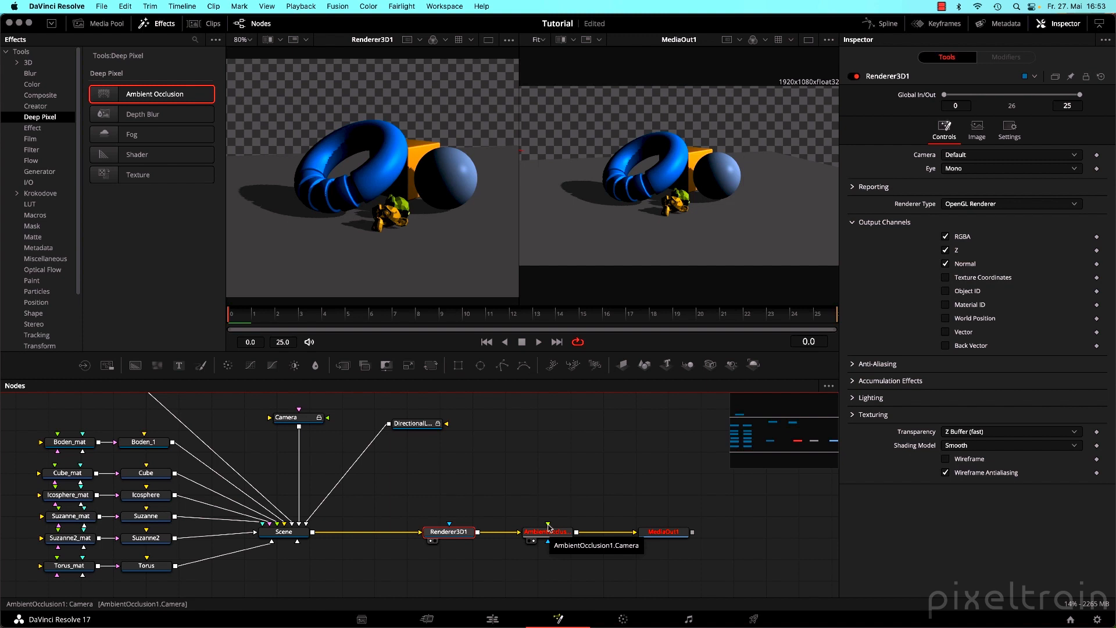
Connect the Camera node's output to the camera input of the Ambient Occlusion node.
left_click_drag(548, 526, 536, 487)
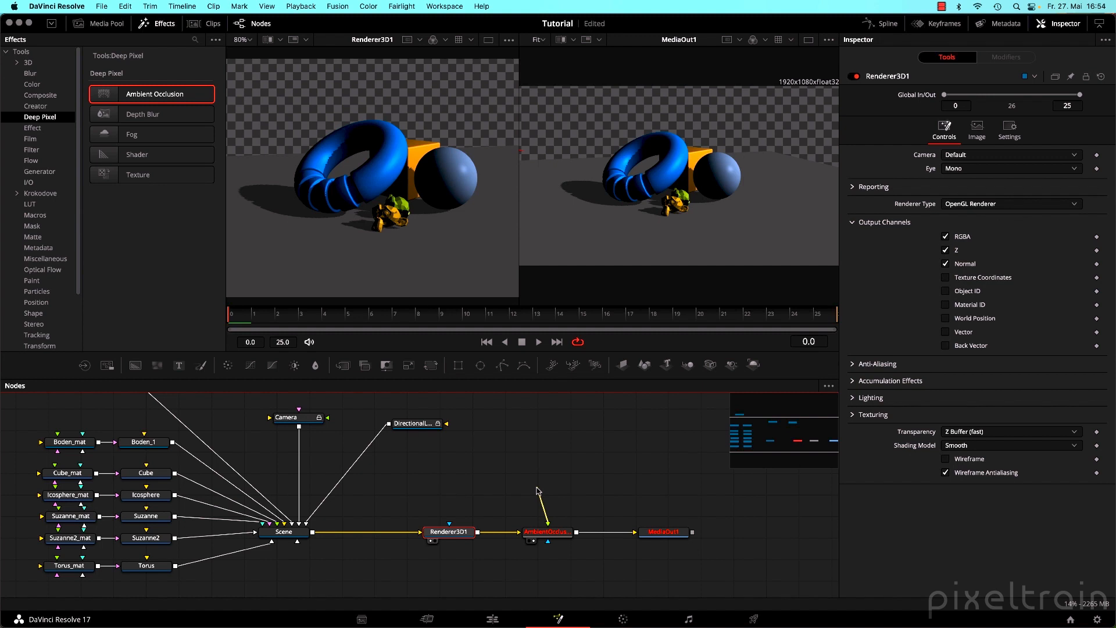
left_click_drag(536, 487, 299, 533)
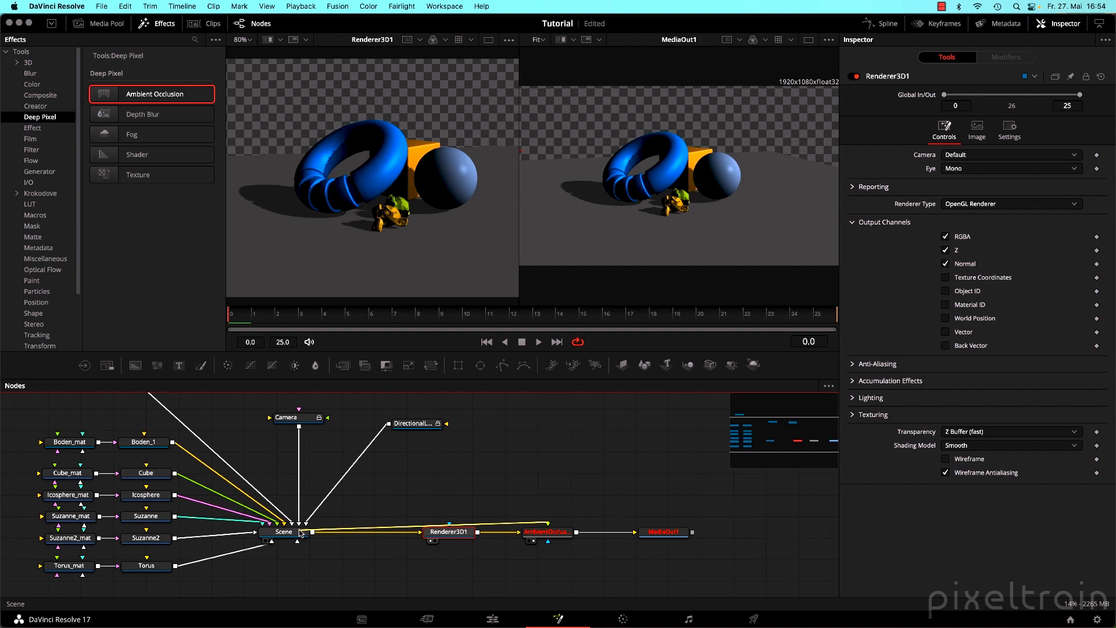
left_click_drag(300, 532, 300, 429)
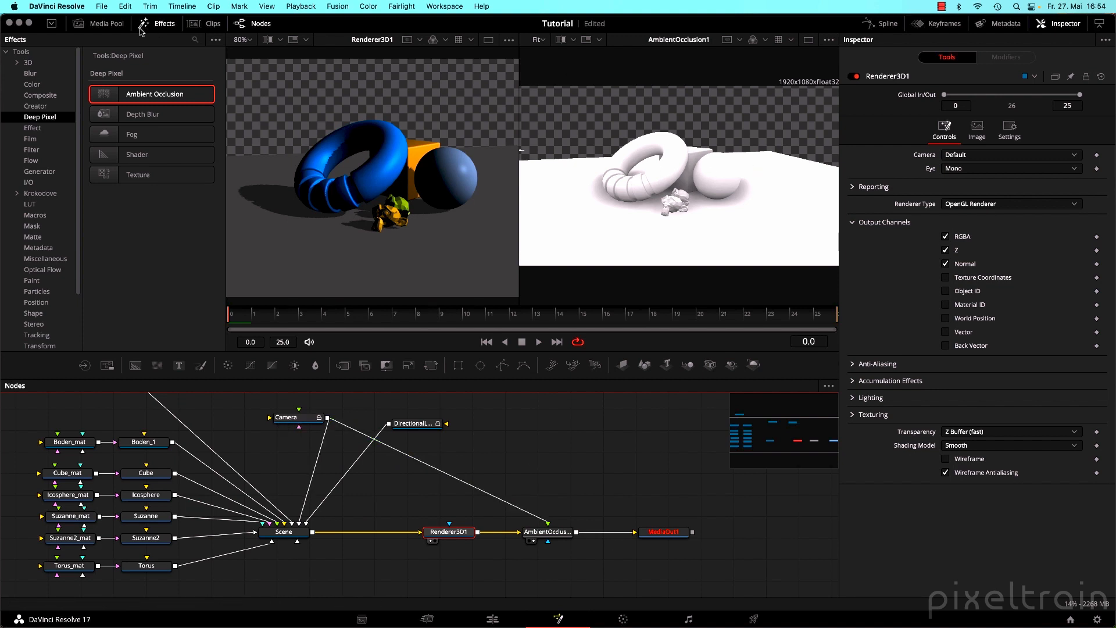
Narrow the Effects library, switch to a single viewer and examine the ambient occlusion image up close.
left_click_drag(227, 112, 118, 112)
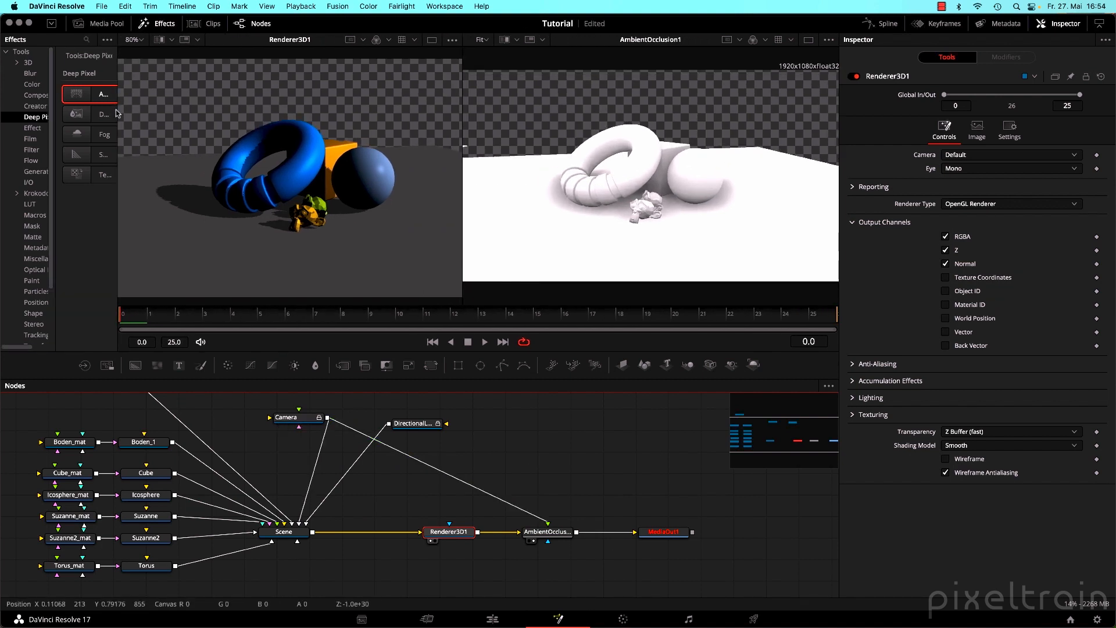
left_click(809, 40)
scroll(538, 189, "up", 3)
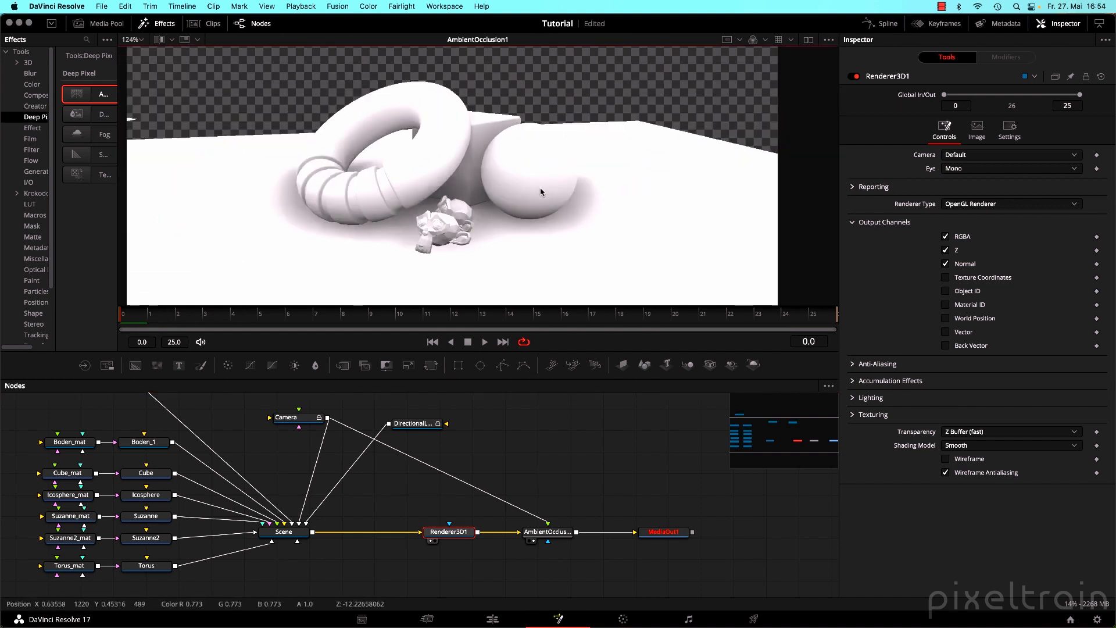
left_click_drag(540, 191, 601, 223)
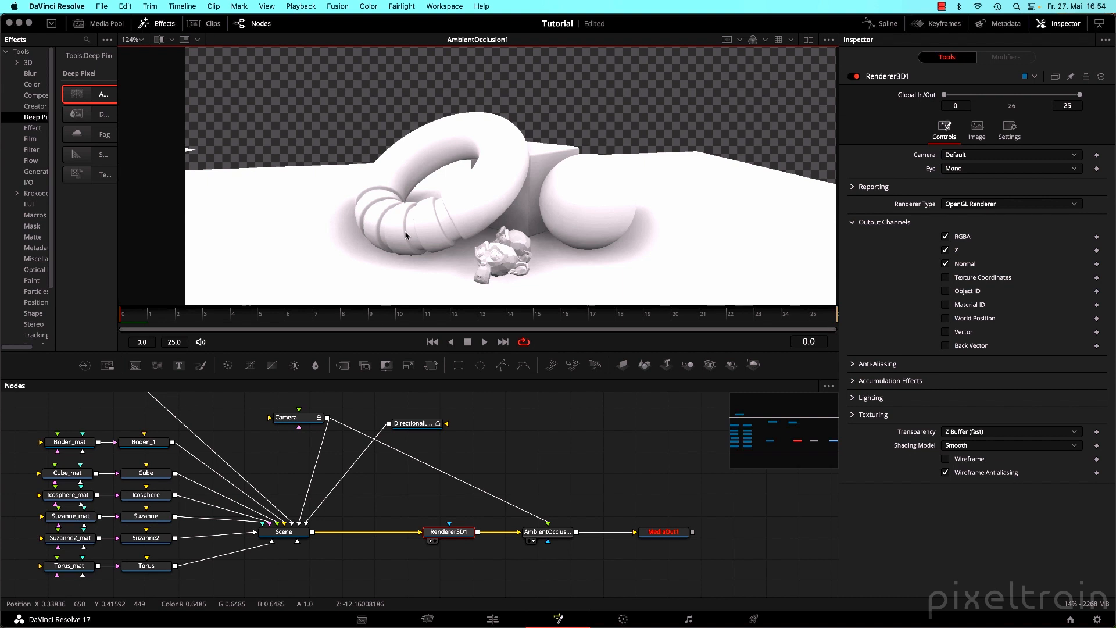
Set the Kernel Radius of AmbientOcclusion1 to 2.01, keeping the Hemisphere kernel, and inspect the contact shadows around the objects.
left_click(547, 532)
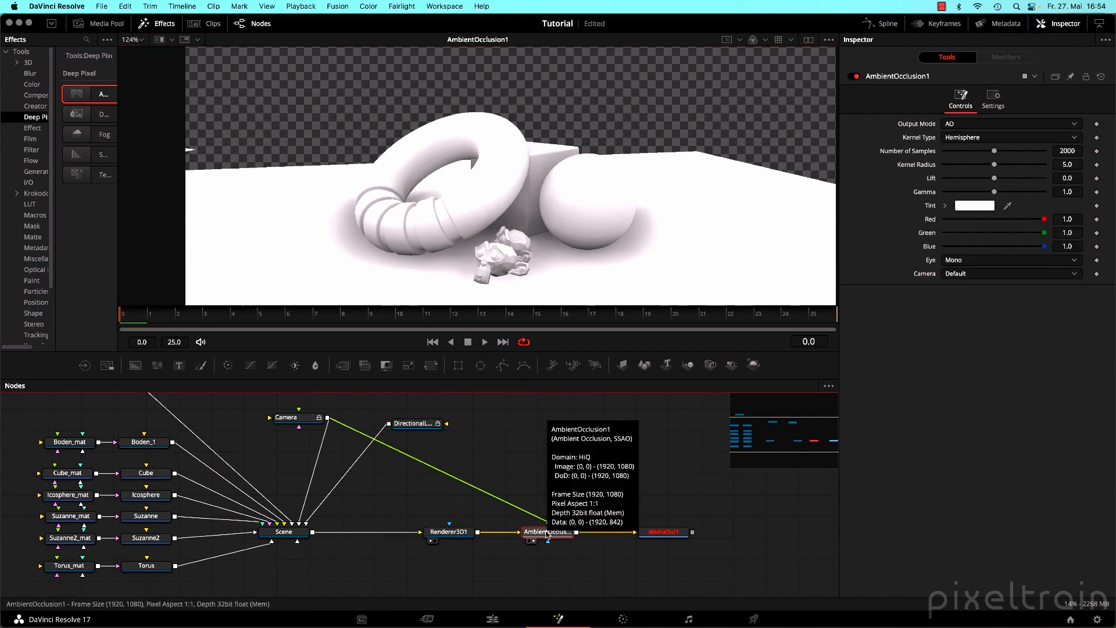
left_click(981, 140)
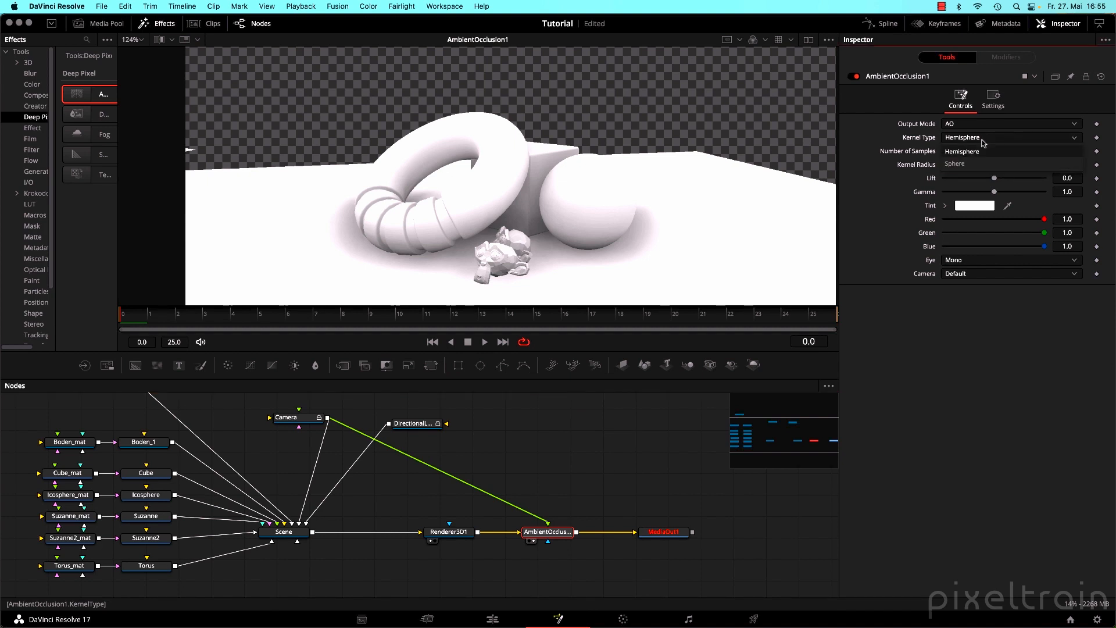
left_click(982, 142)
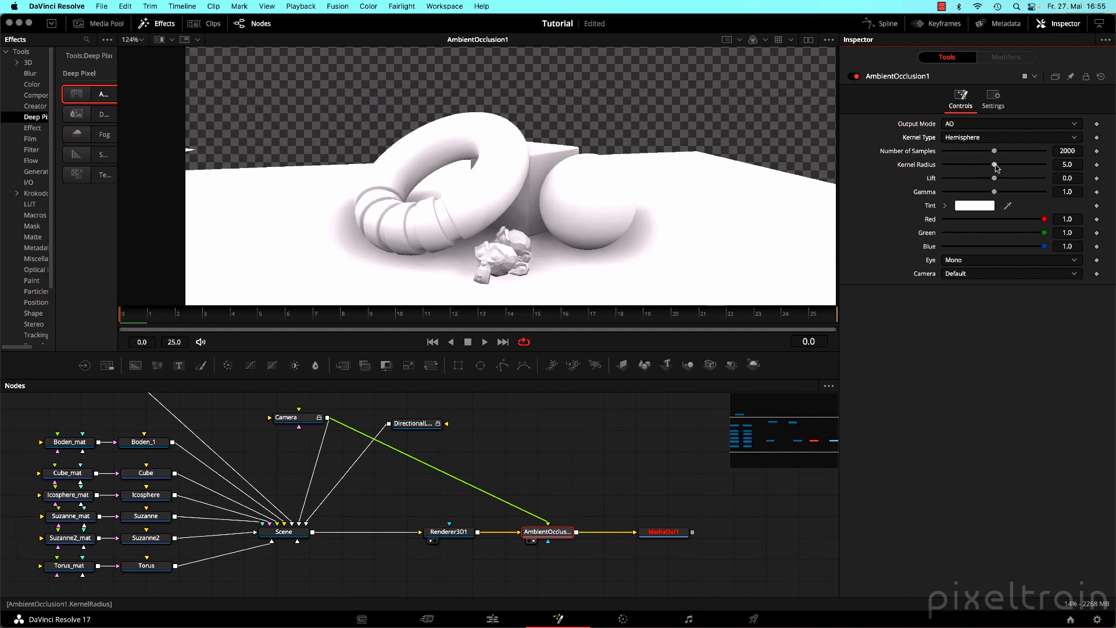
mouse_move(994, 164)
left_mouse_down()
mouse_move(957, 165)
mouse_move(1000, 168)
mouse_move(965, 168)
left_mouse_up()
scroll(431, 244, "up", 10)
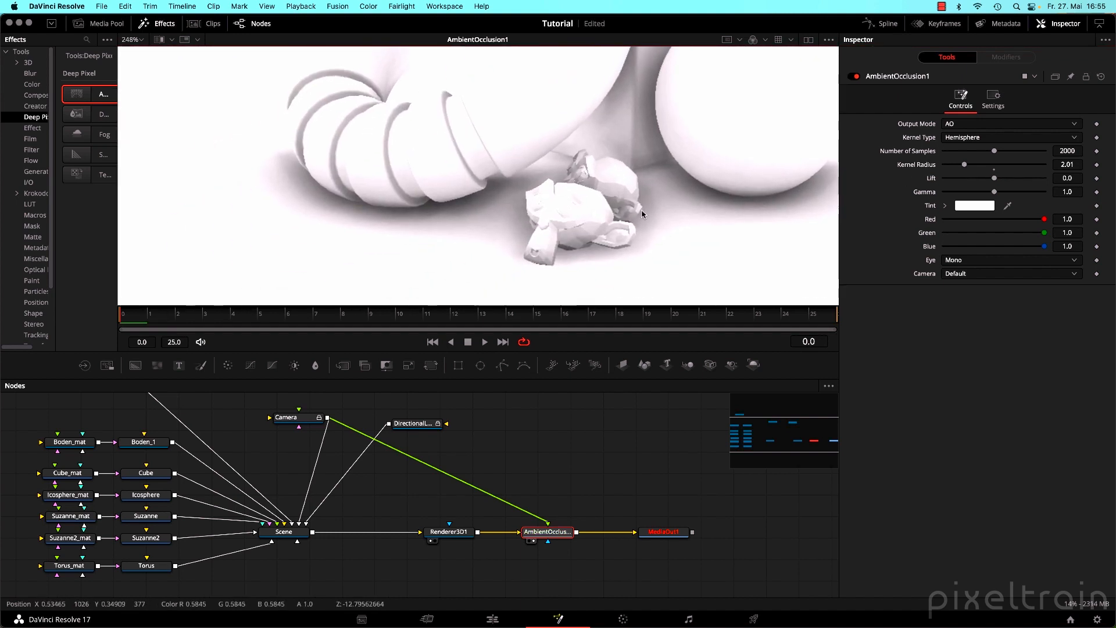
left_click_drag(438, 239, 423, 266)
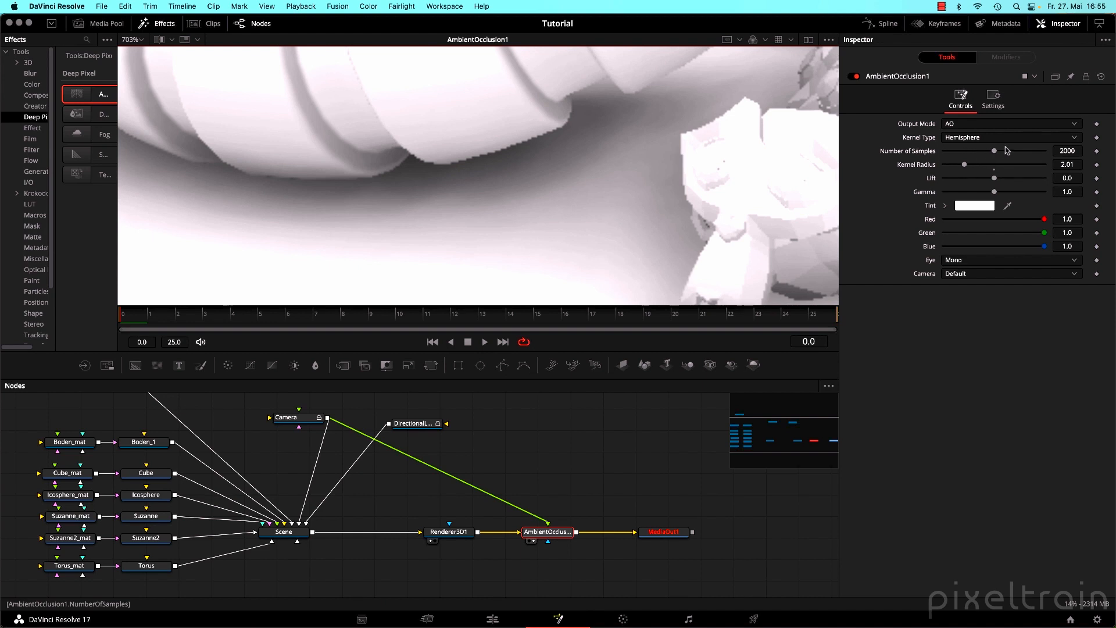
scroll(453, 207, "down", 8)
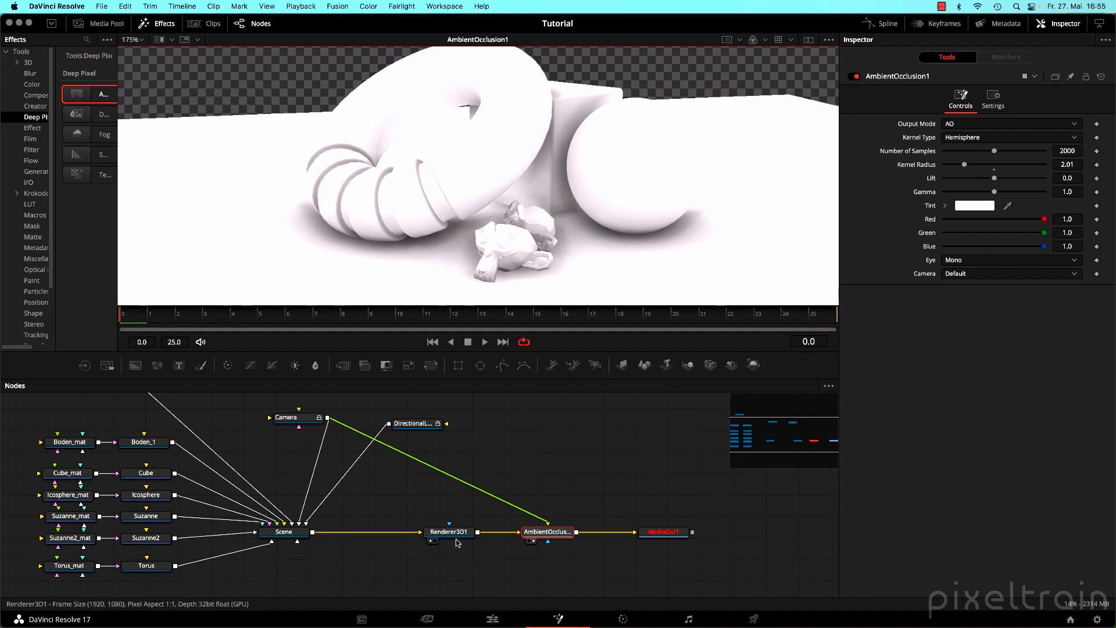
scroll(650, 169, "down", 2)
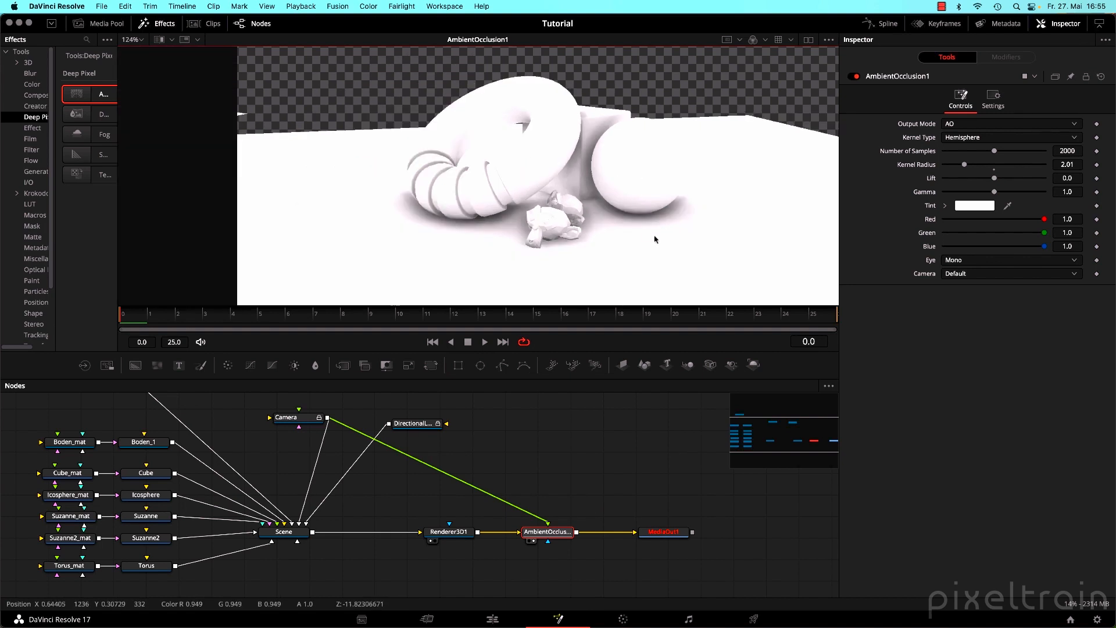
left_click_drag(653, 242, 613, 205)
Spread out the renderer and Ambient Occlusion nodes, and add a Merge node with Renderer3D1 as background, shown in the viewer.
left_click_drag(460, 532, 413, 535)
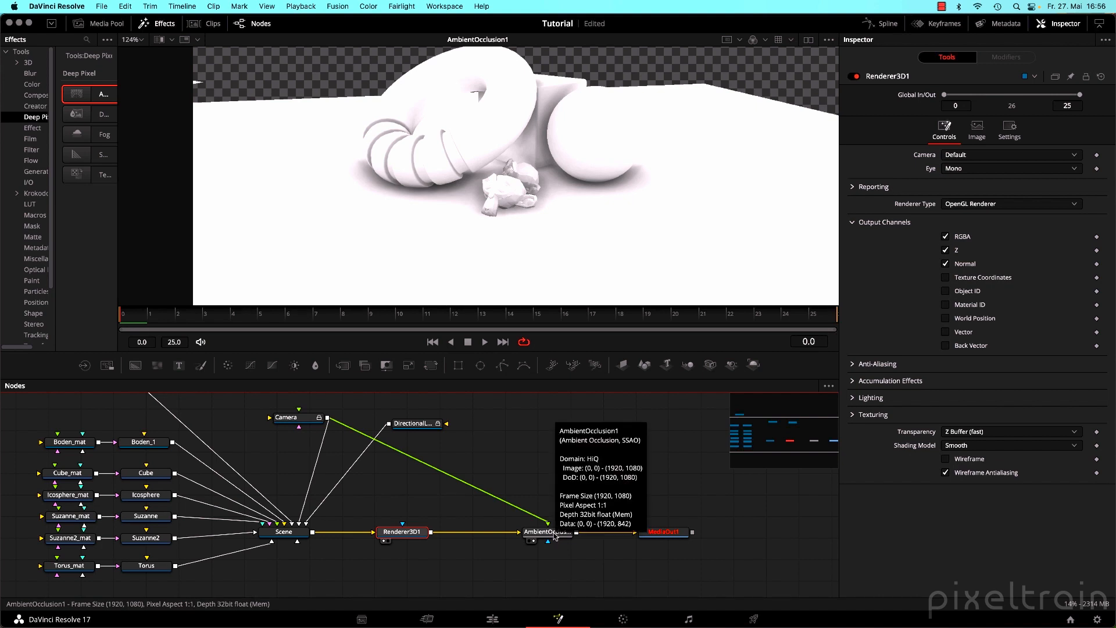
left_click_drag(555, 535, 547, 477)
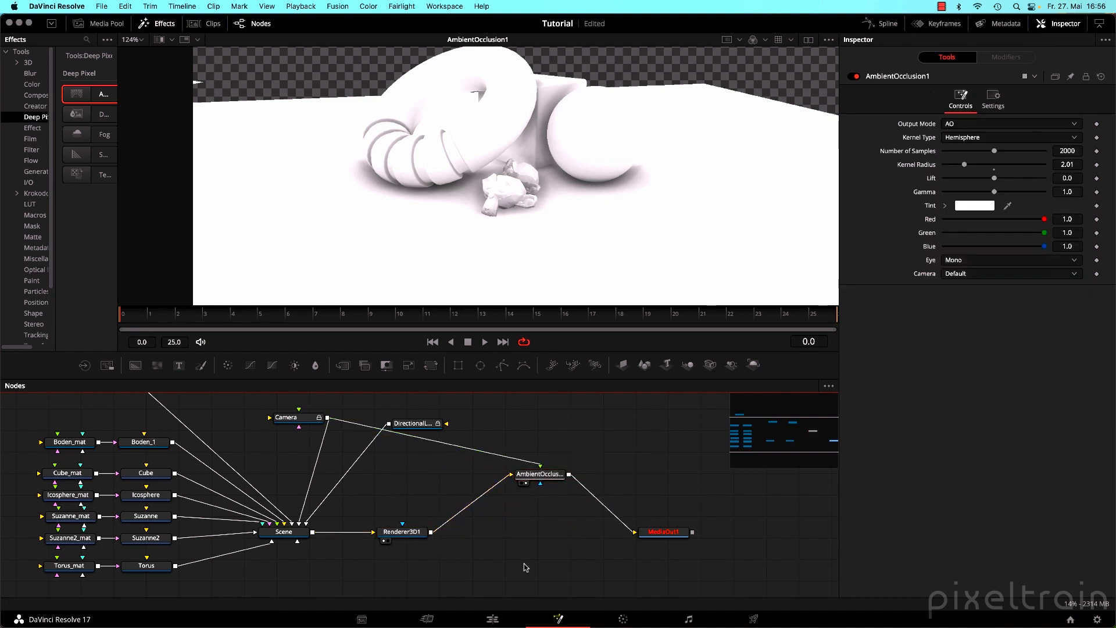
key("shift+space")
type("merg")
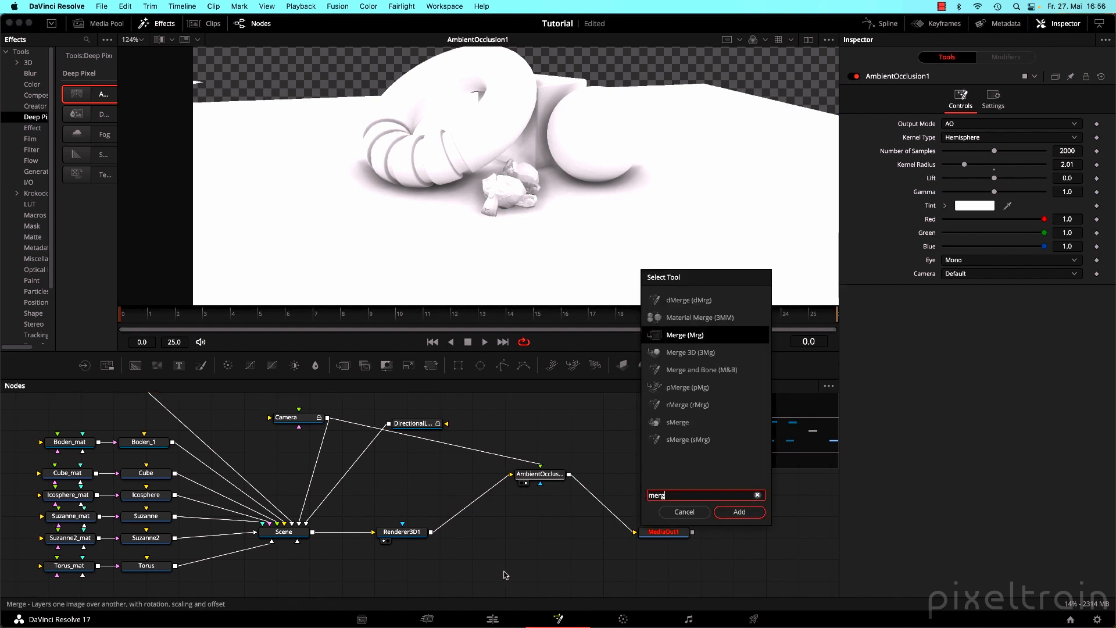
key("Return")
left_click_drag(503, 571, 430, 532)
key("1")
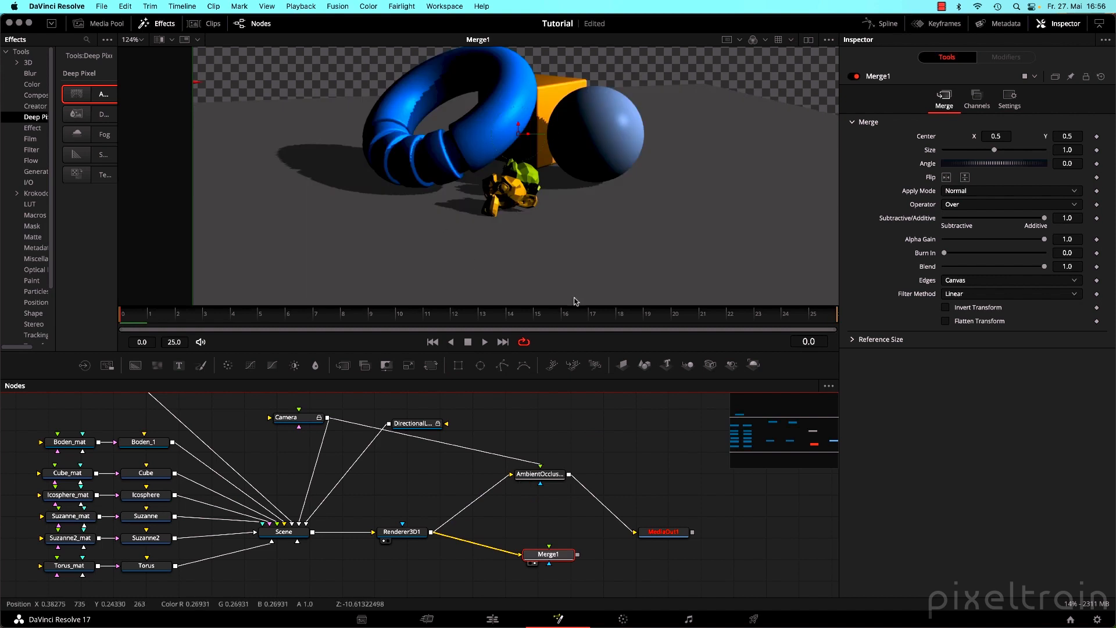
left_click_drag(550, 559, 540, 537)
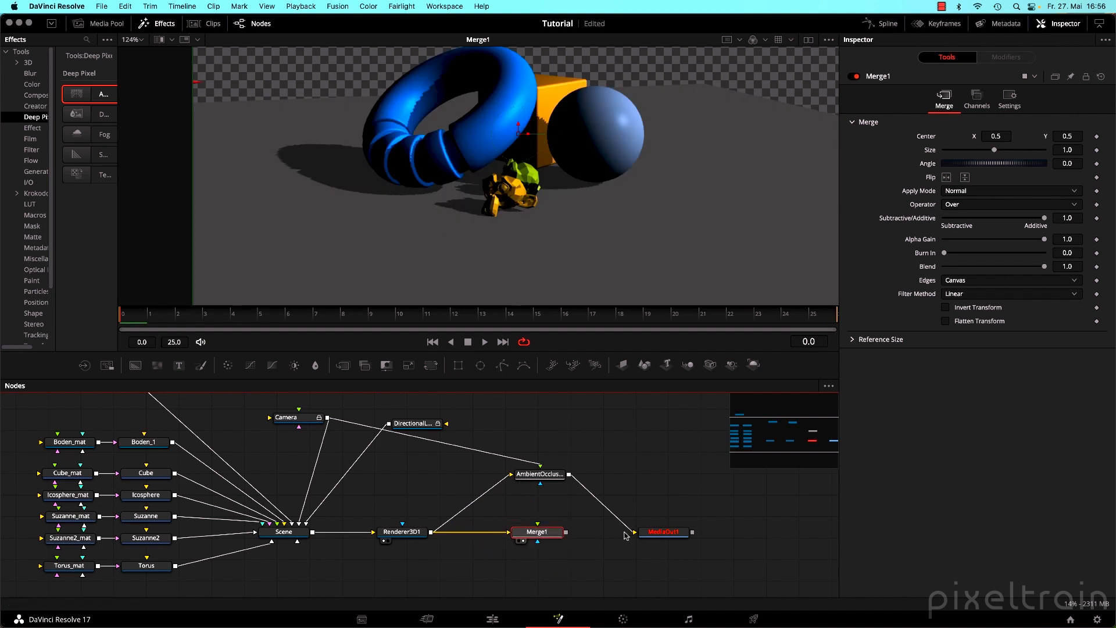
Route Merge1's output into MediaOut1 and connect the Ambient Occlusion output to Merge1's foreground input.
left_click_drag(662, 531, 698, 474)
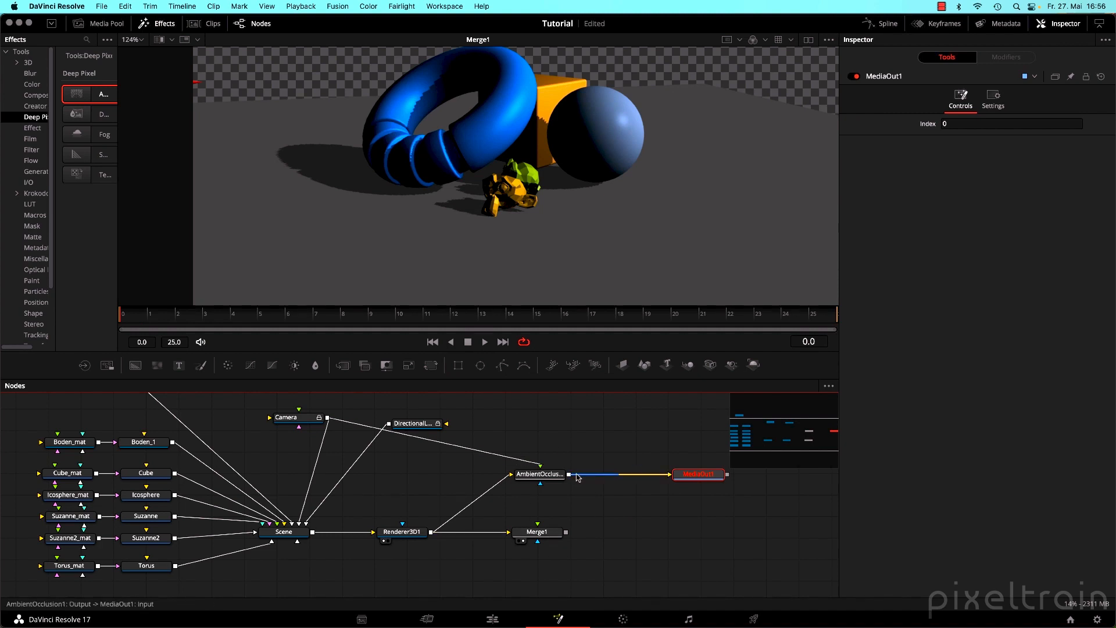
left_click_drag(582, 475, 566, 533)
left_click_drag(689, 479, 709, 537)
left_click_drag(568, 475, 537, 524)
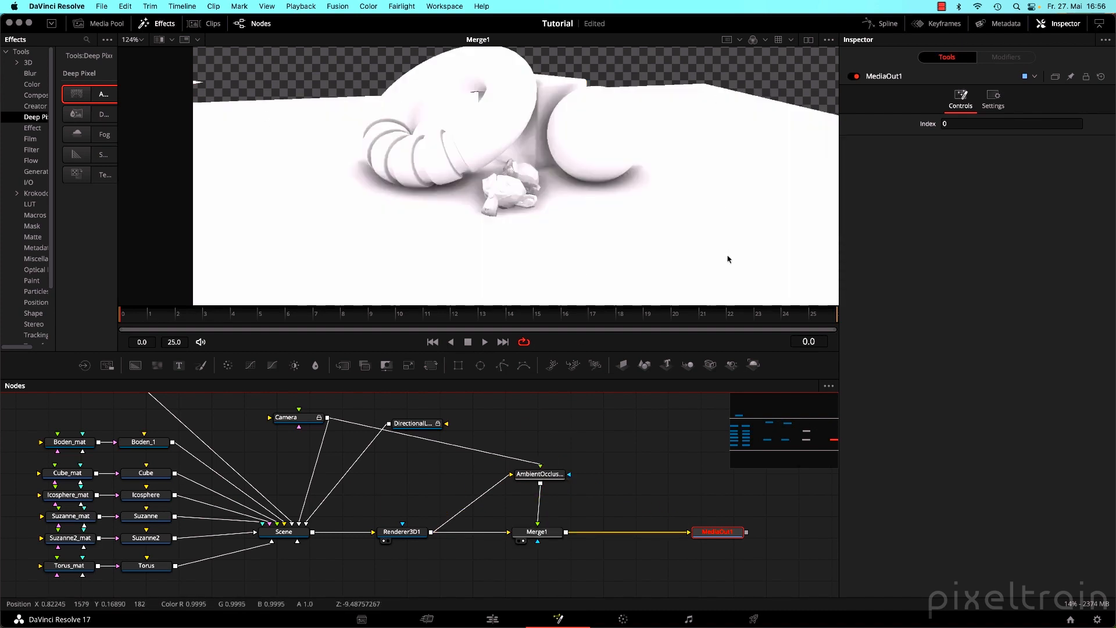
Set the Apply Mode of Merge1 to Multiply.
scroll(694, 252, "down", 2)
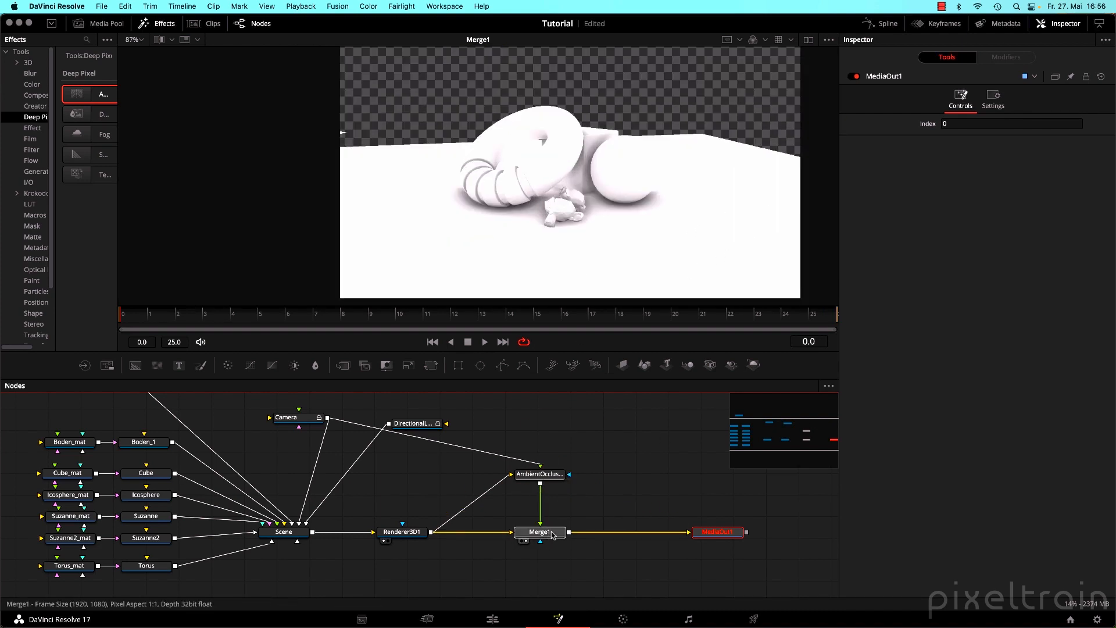
left_click(551, 532)
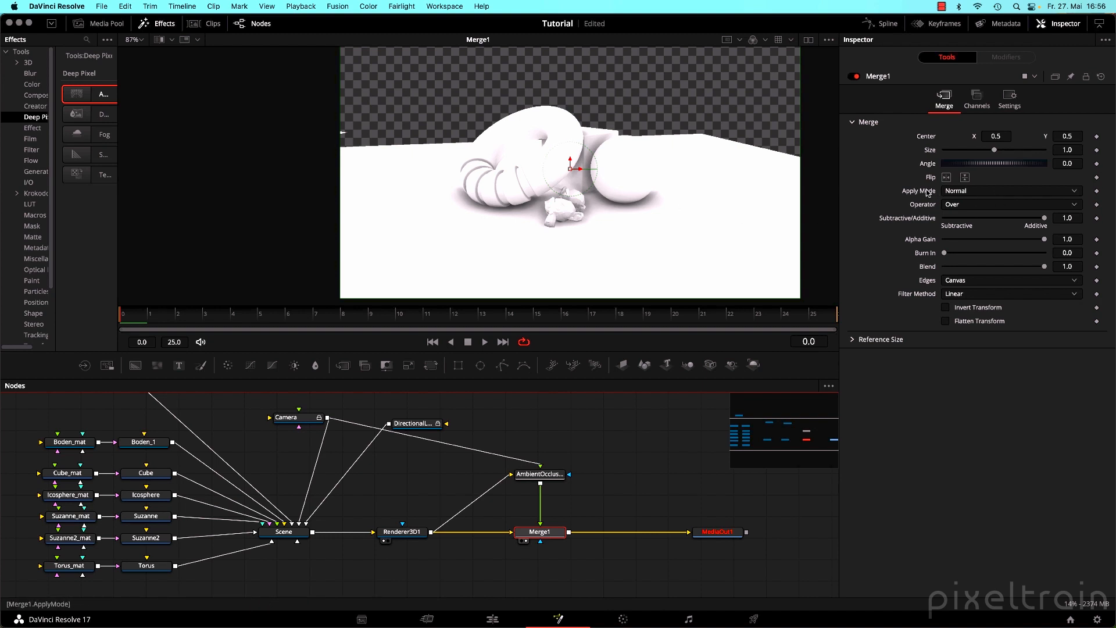
left_click(988, 192)
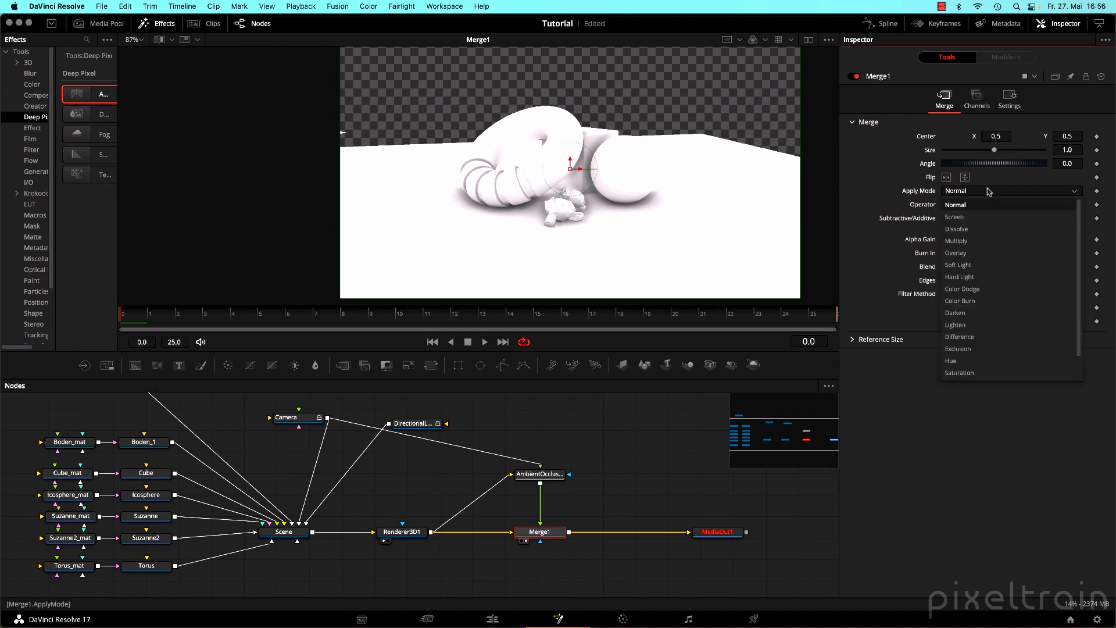
left_click(965, 241)
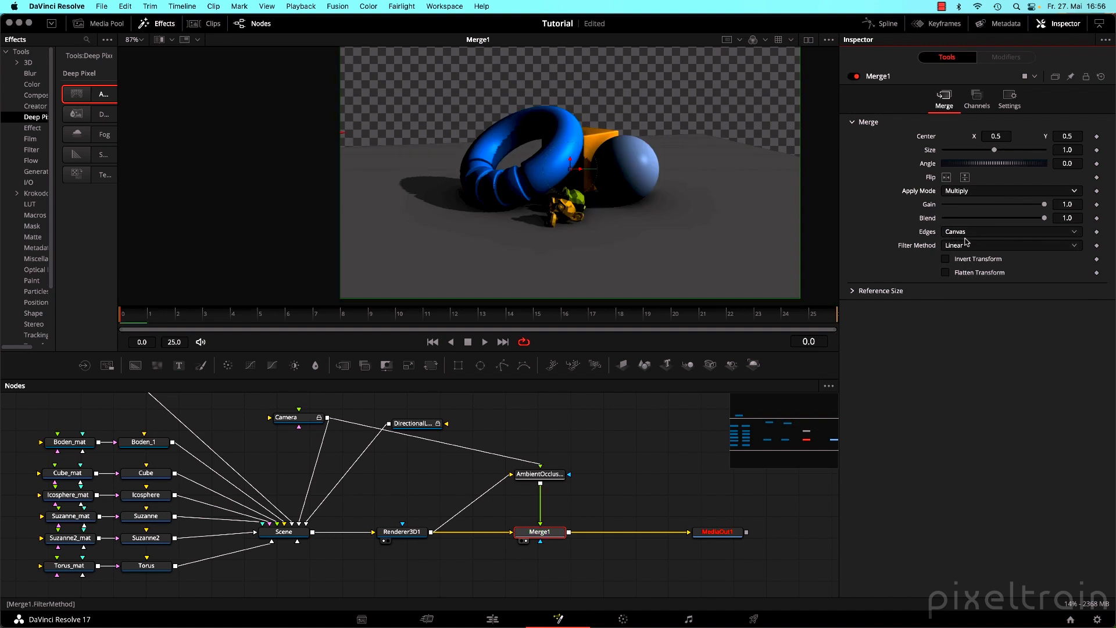
Toggle Merge1 off and on to compare the image with and without occlusion, and reduce its Blend to 0.342.
left_click(854, 76)
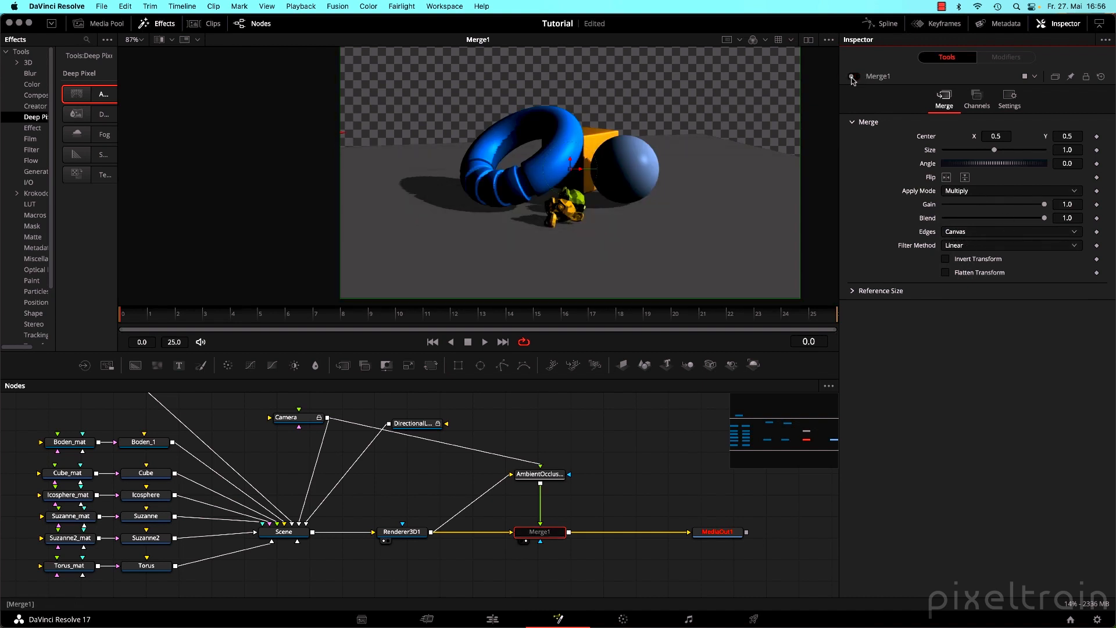
left_click(854, 76)
left_click(854, 77)
left_click(854, 78)
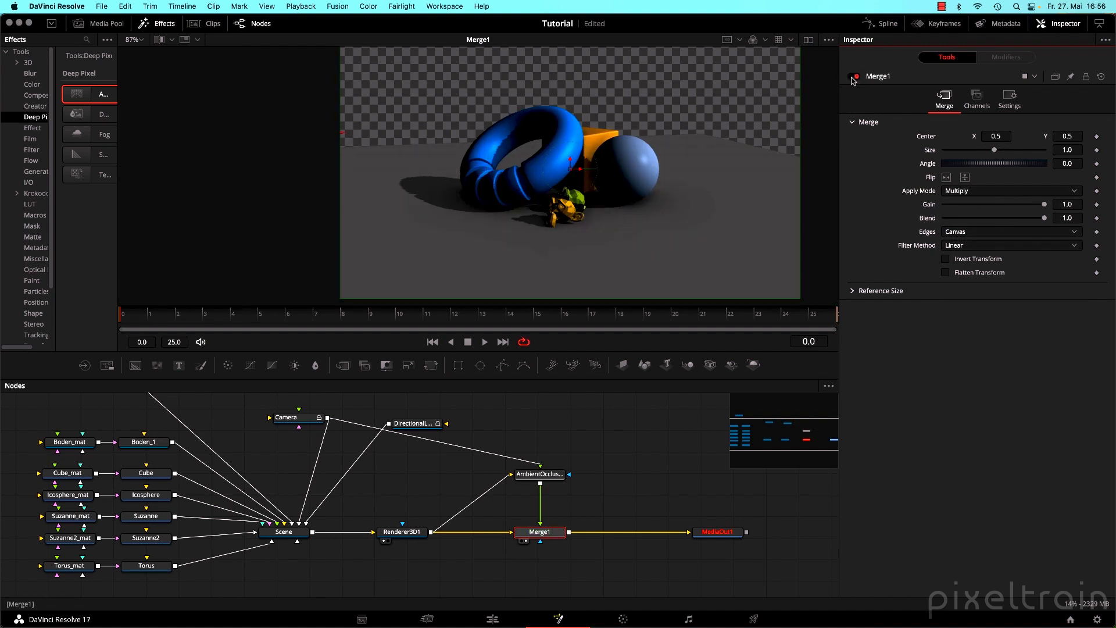
left_click(854, 78)
left_click(853, 77)
left_click_drag(1044, 218, 976, 219)
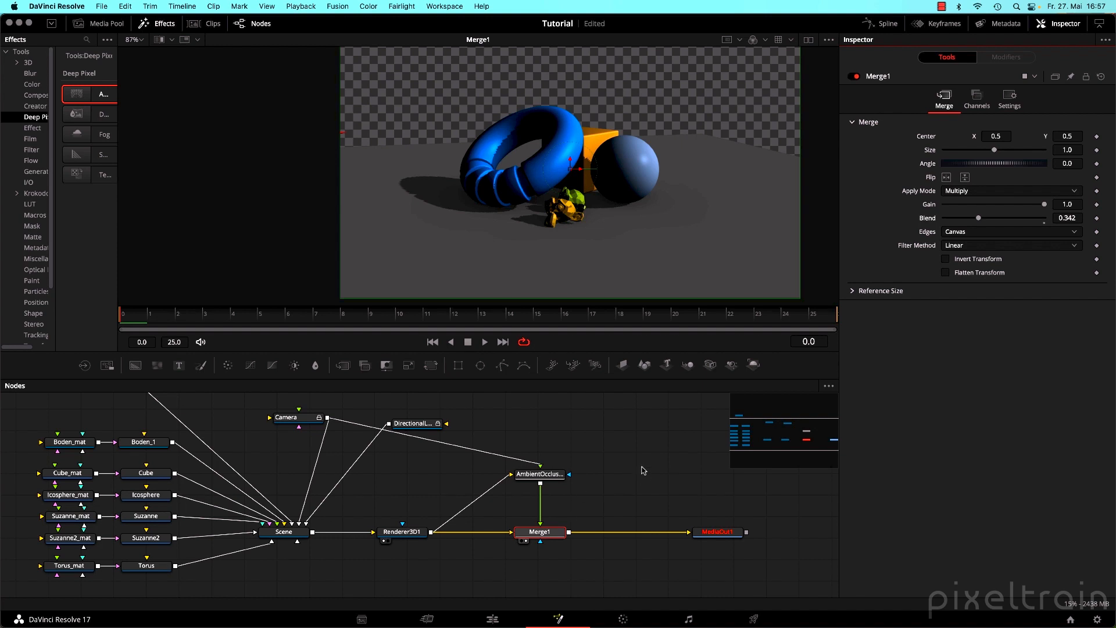
Delete the Ambient Occlusion and Merge1 nodes together and clear the node selection.
left_click_drag(608, 457, 506, 575)
key("Delete")
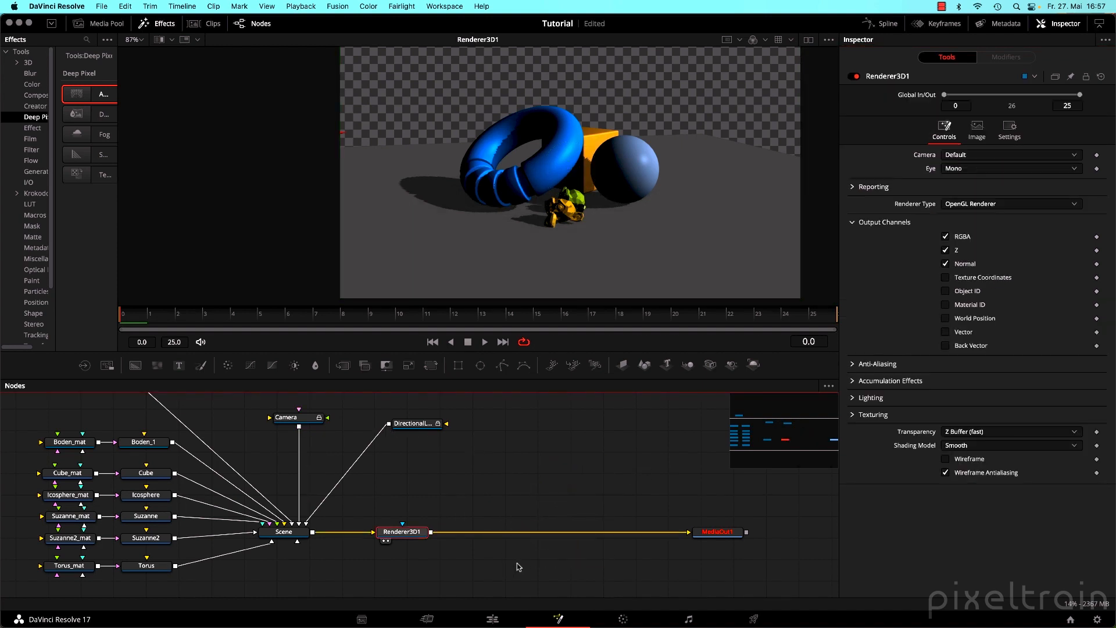
left_click(514, 477)
Widen the Effects library and insert a Deep Pixel Depth Blur node between Renderer3D1 and MediaOut1.
left_click_drag(118, 113, 265, 114)
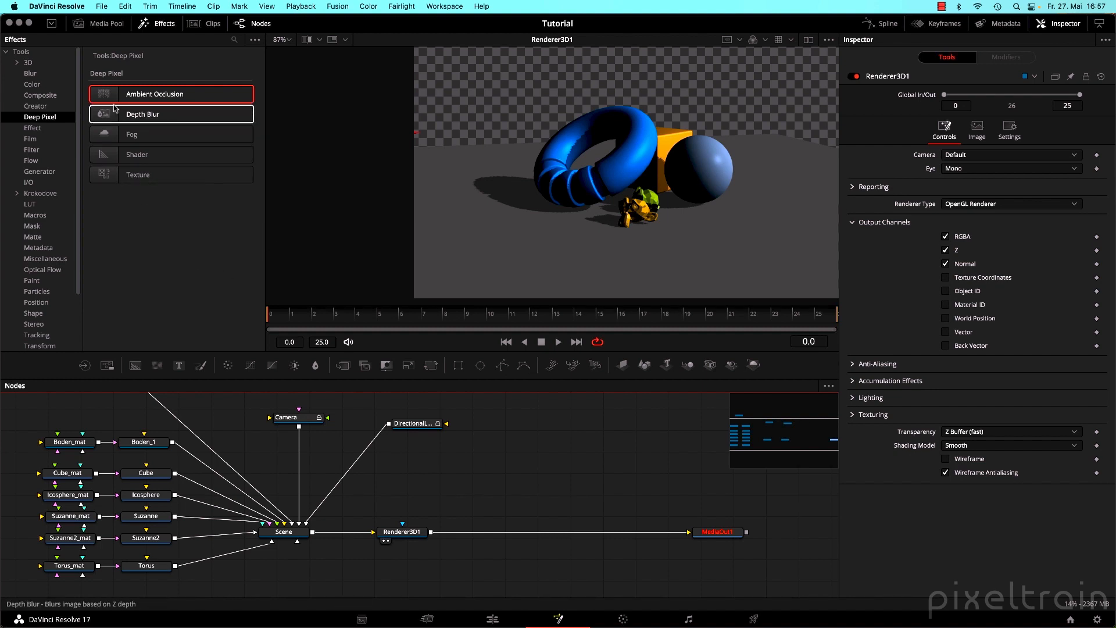
left_click_drag(107, 118, 551, 532)
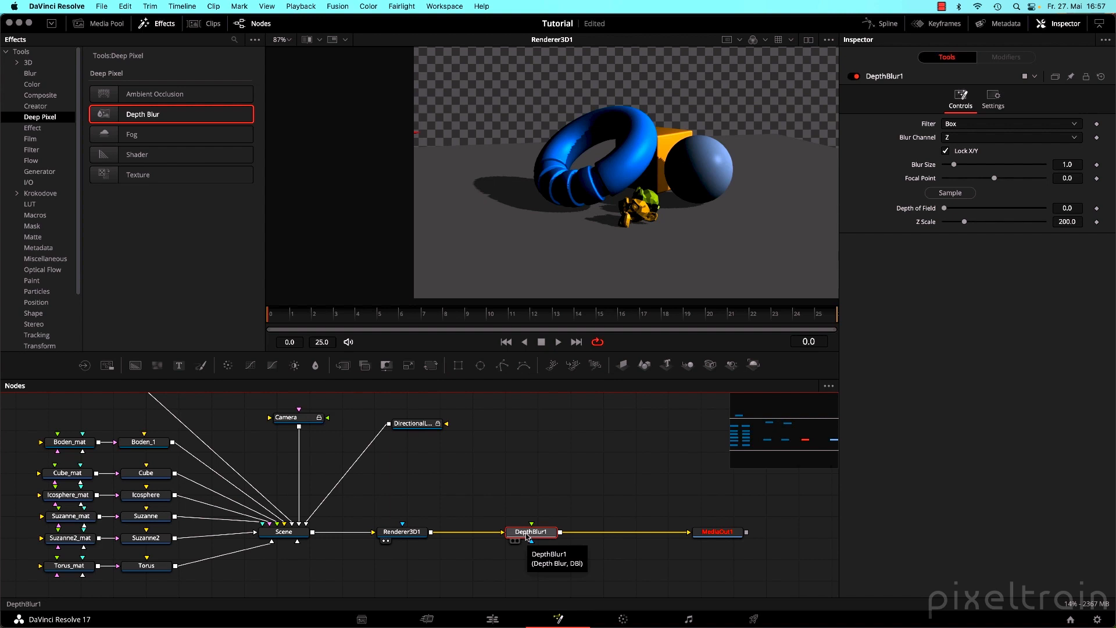
Turn Renderer3D1's Z output channel off and on again while showing DepthBlur1 in the viewer, and narrow the Effects library.
left_click(416, 532)
left_click(945, 251)
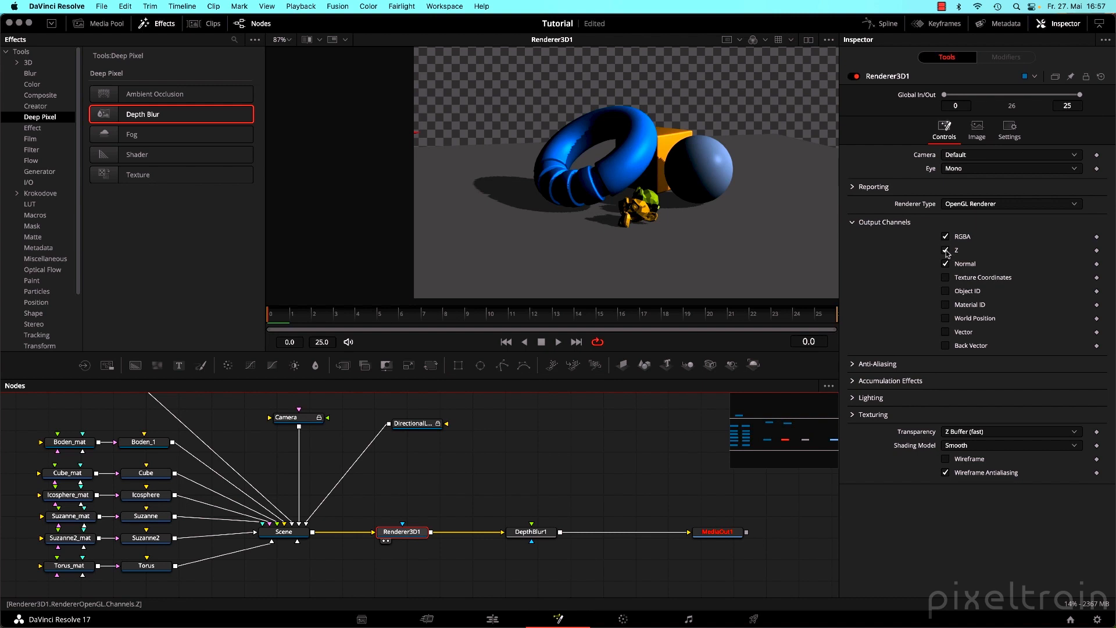
left_click(945, 250)
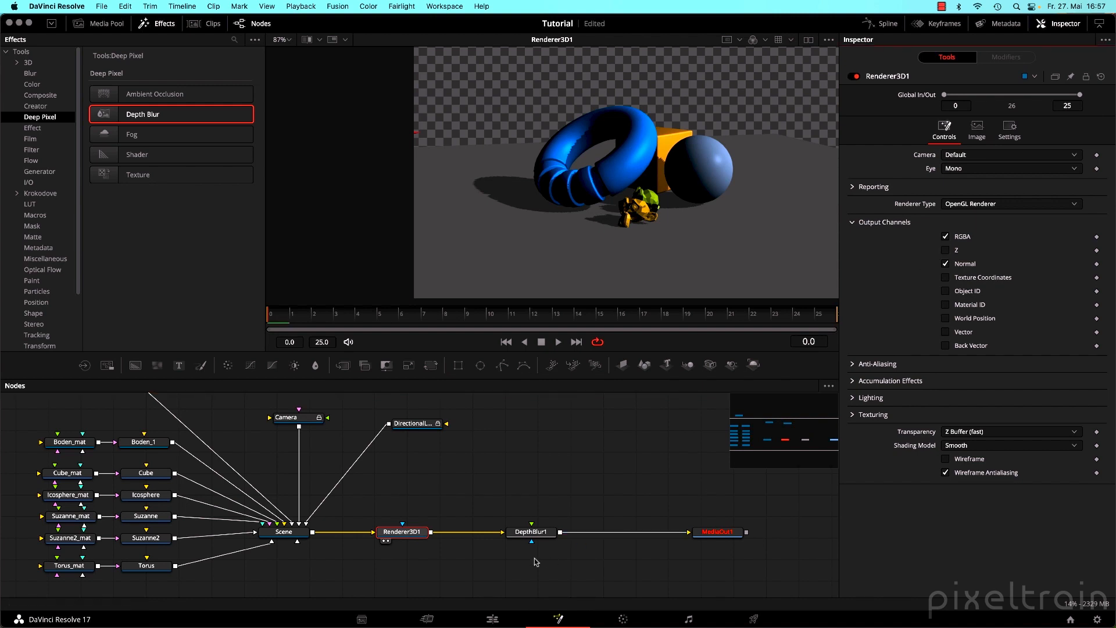
left_click(512, 540)
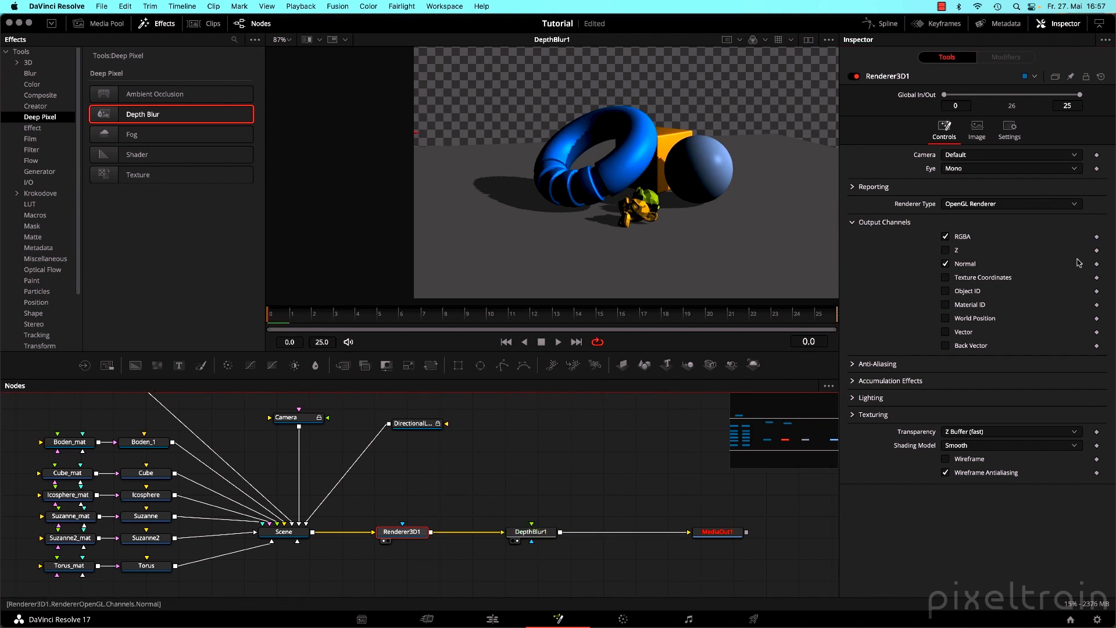
left_click(946, 251)
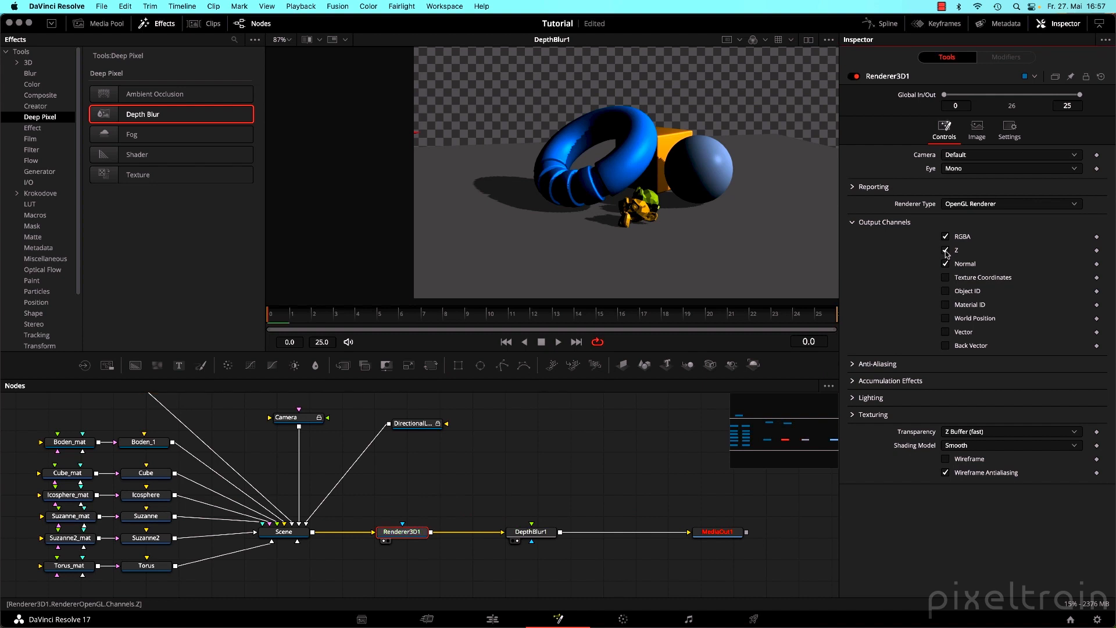
left_click_drag(265, 180, 140, 191)
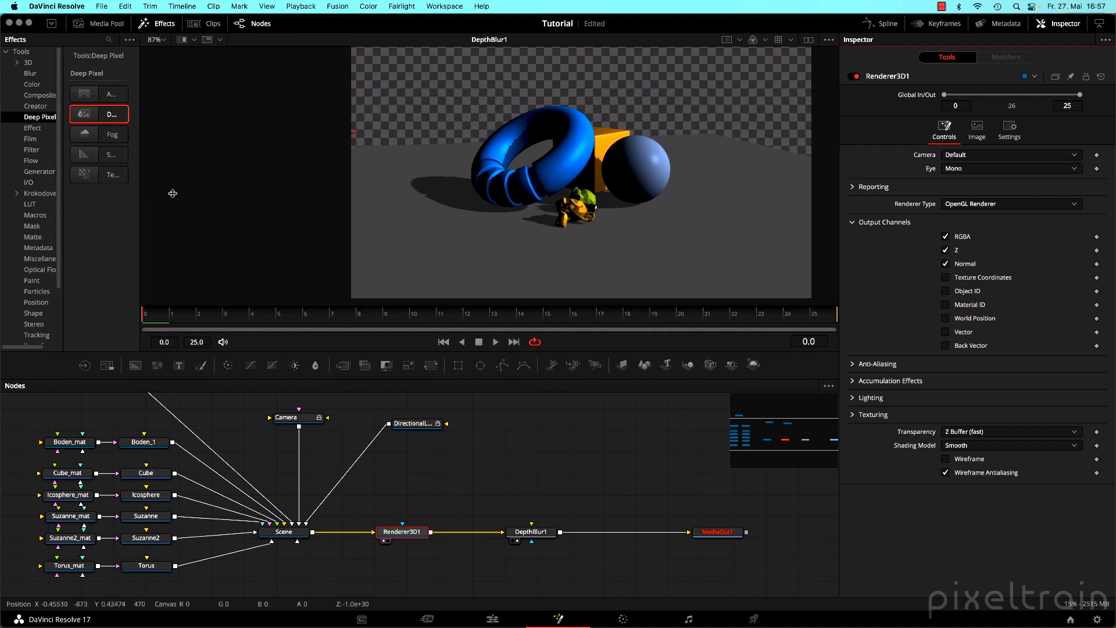
Move the DepthBlur1 node closer to Renderer3D1, and switch to side-by-side viewers and back to the single viewer.
left_click_drag(531, 533, 506, 533)
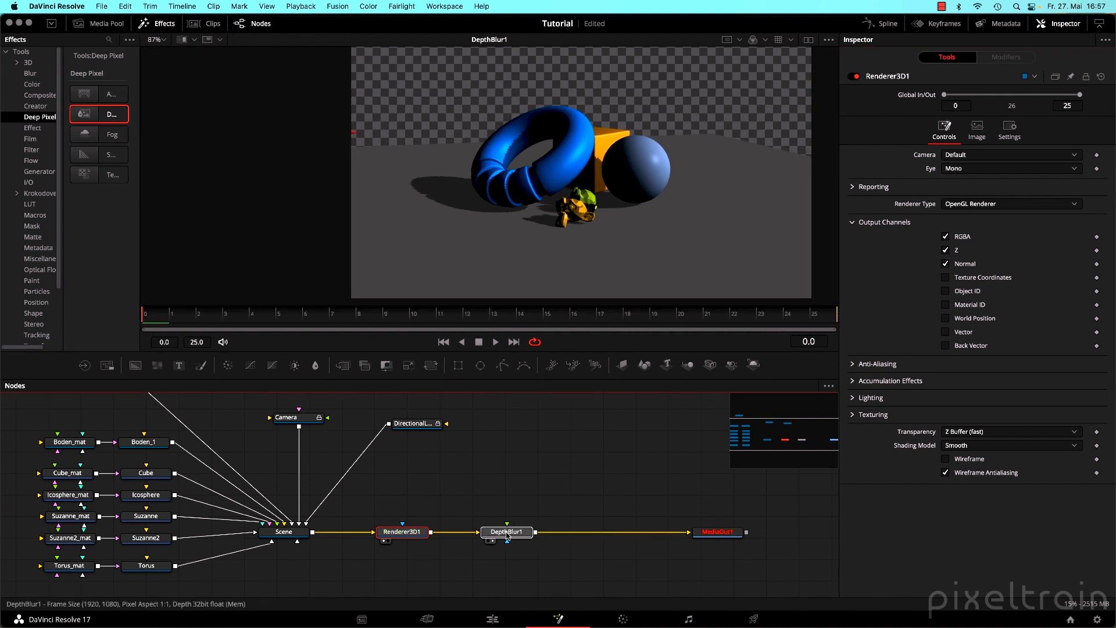
left_click(807, 39)
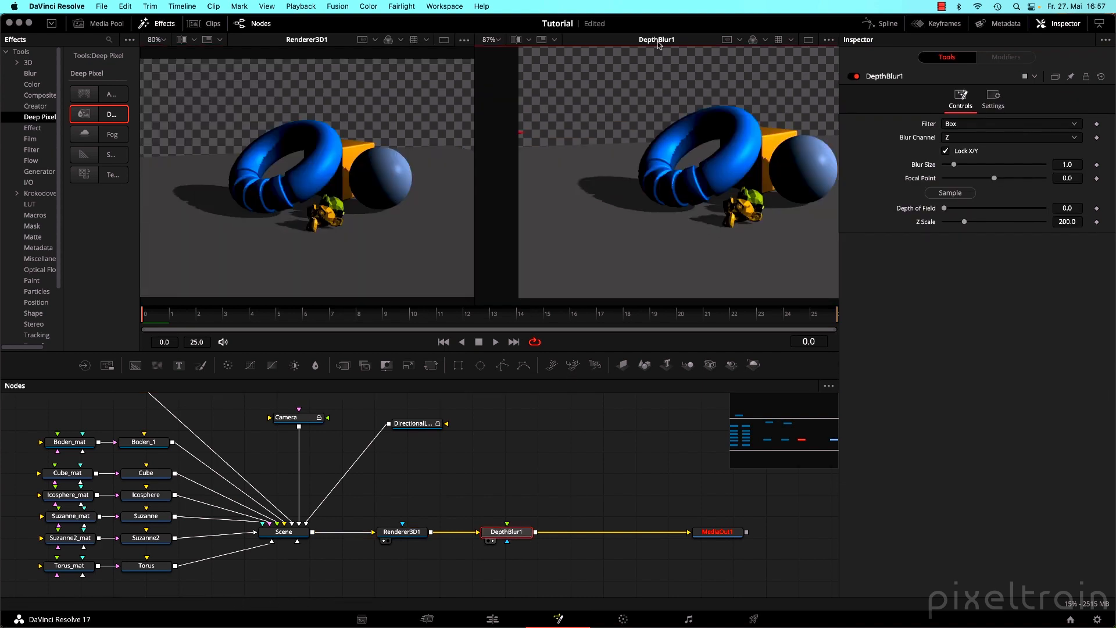
left_click(807, 39)
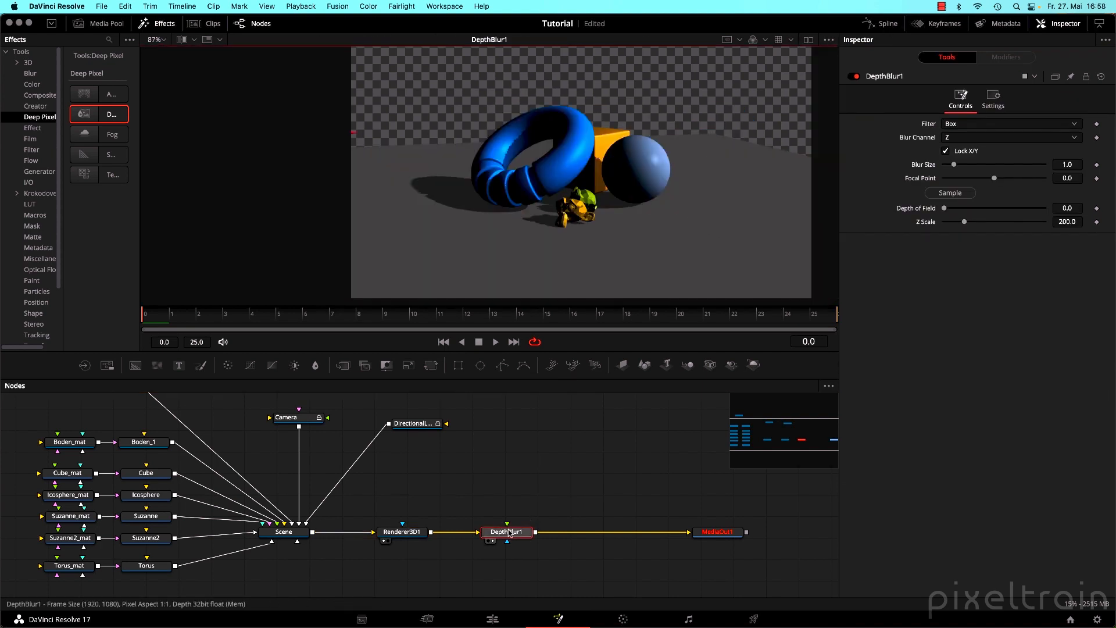
Check Renderer3D1's output channels, and choose Z as the Blur Channel of DepthBlur1.
left_click(402, 531)
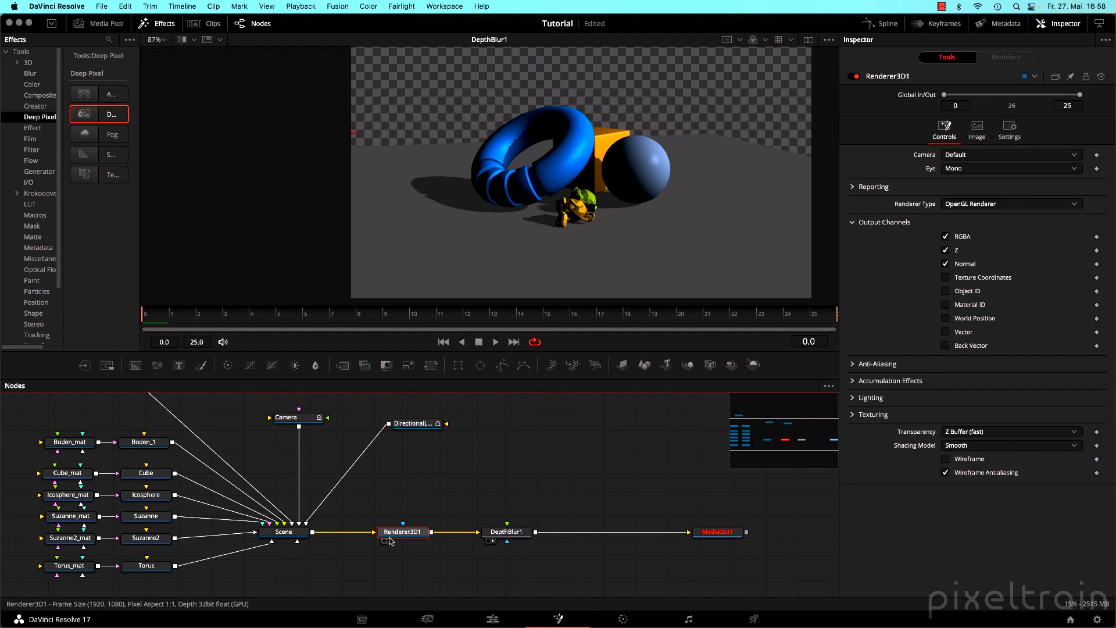
left_click(507, 532)
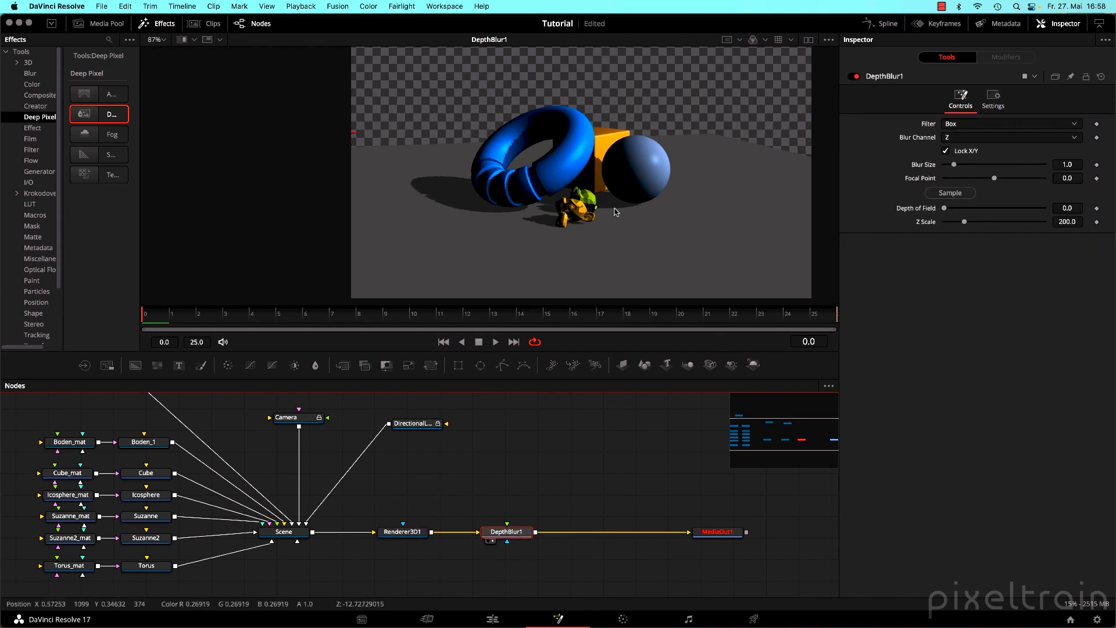
scroll(616, 212, "up", 3)
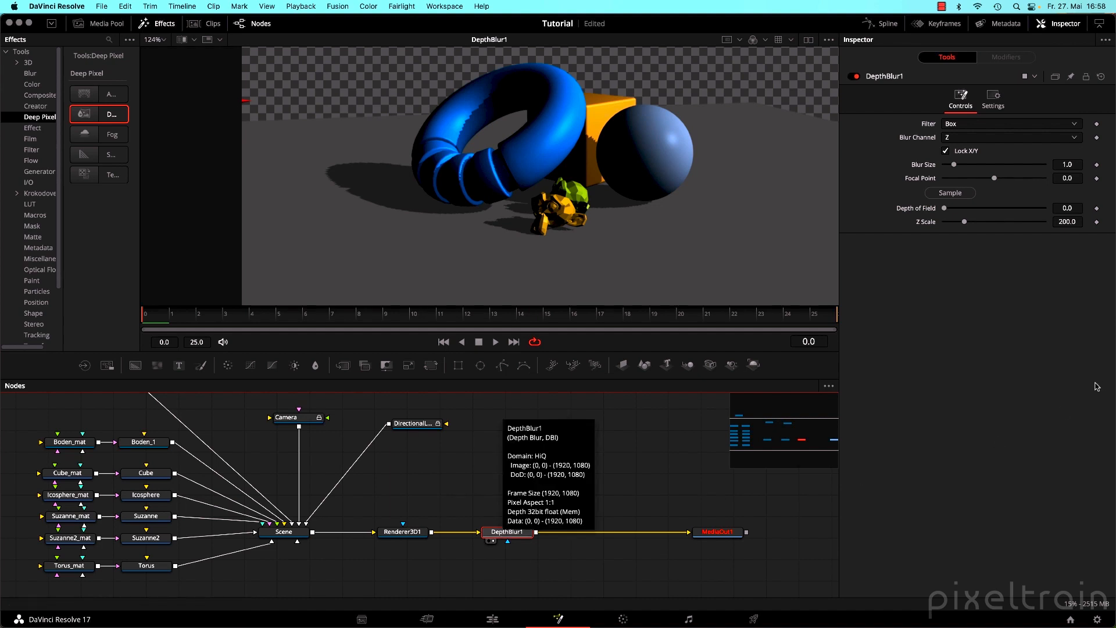
left_click(978, 138)
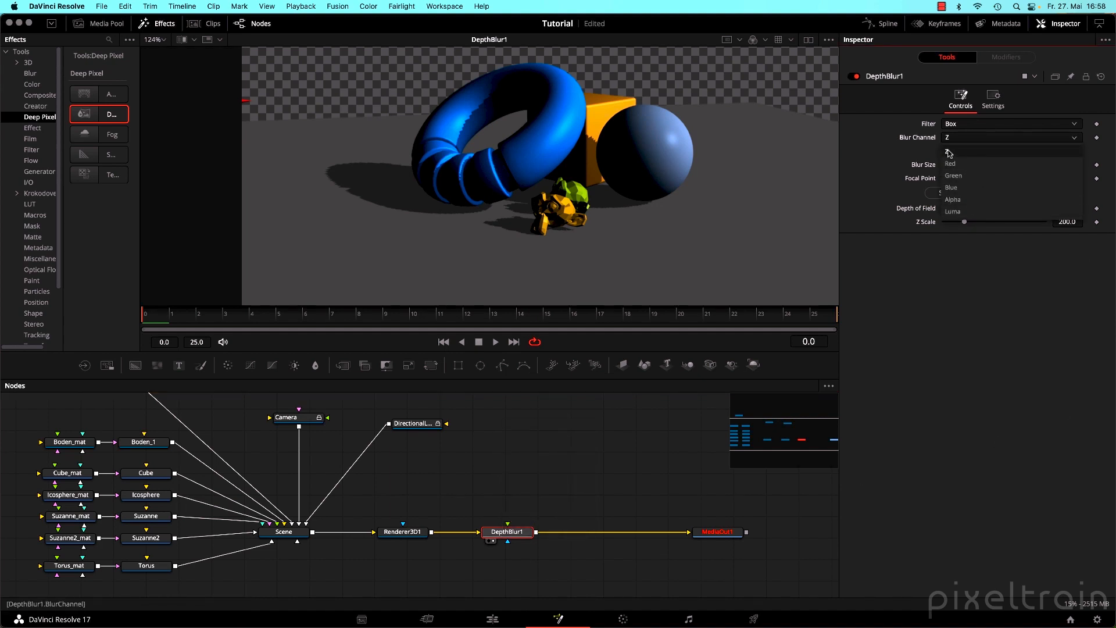
left_click(953, 153)
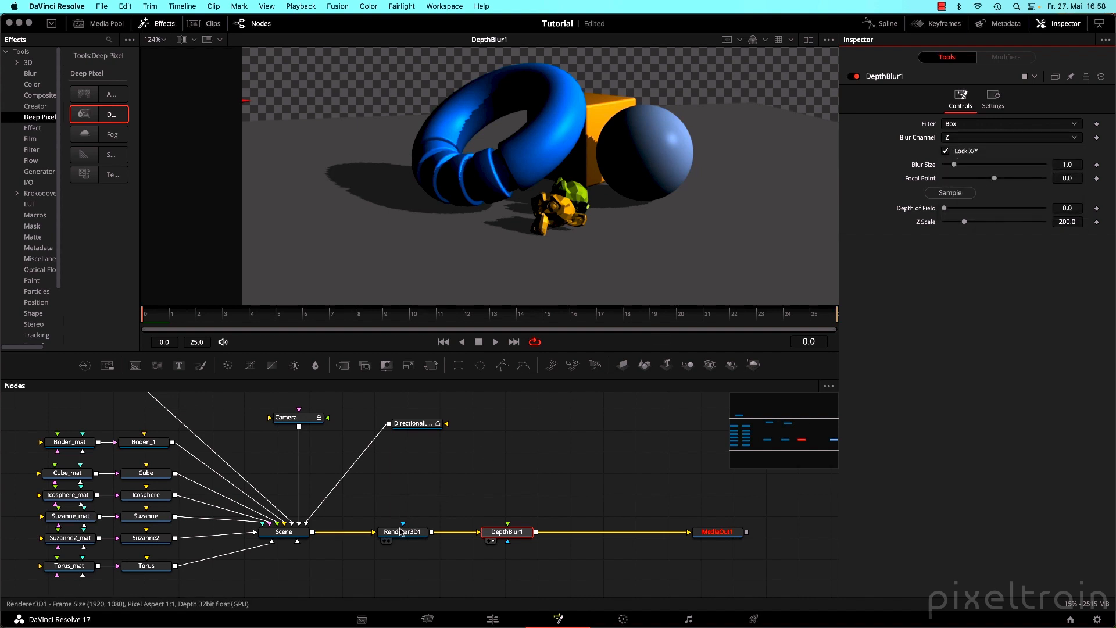
Show Renderer3D1's image in the viewer and return to DepthBlur1's image to compare the render before and after the blur.
left_click(388, 540)
scroll(604, 201, "down", 2)
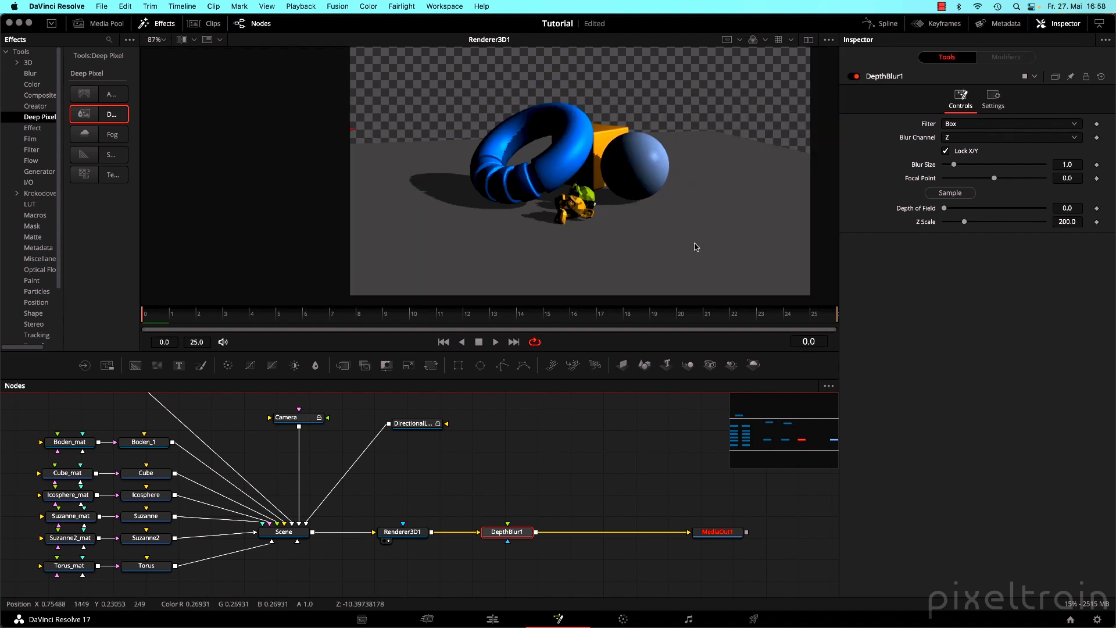
scroll(583, 240, "up", 2)
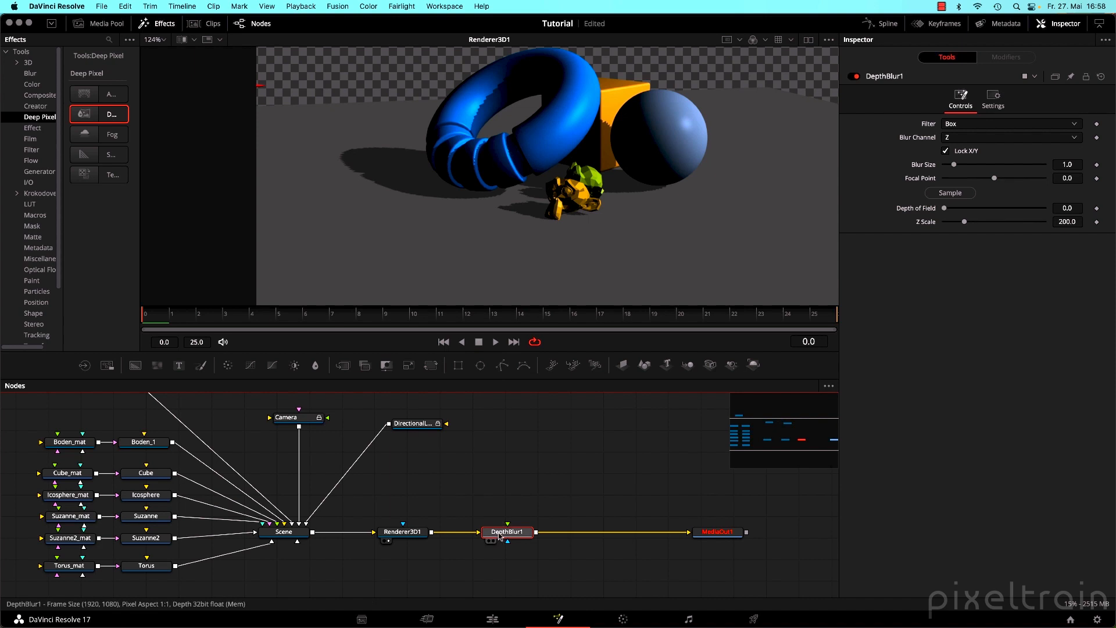
left_click_drag(499, 533, 545, 208)
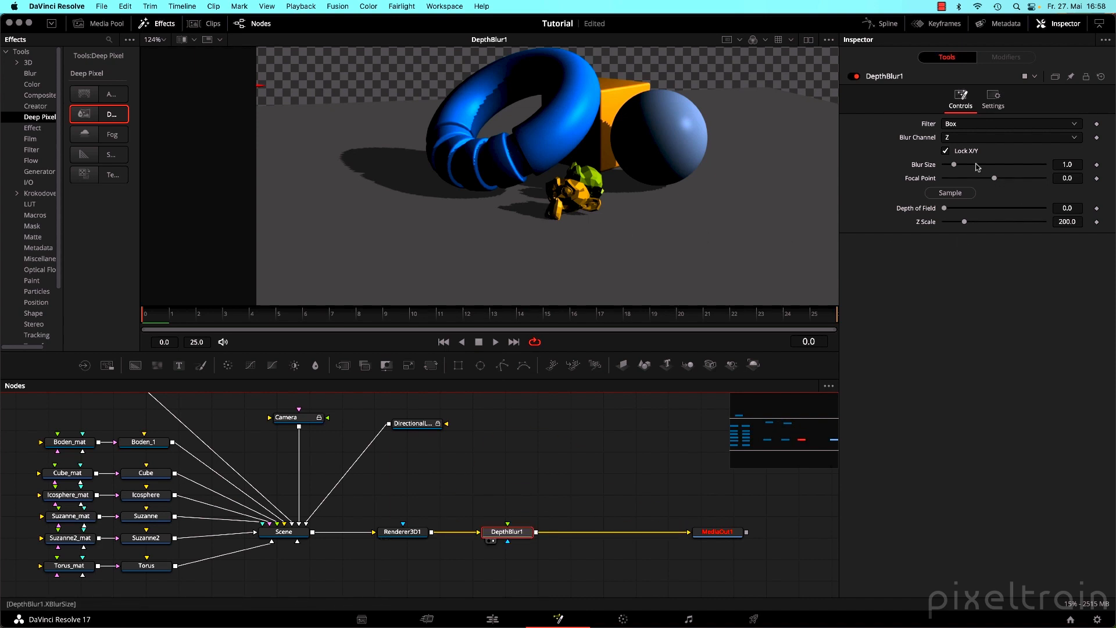
Set the depth blur's Blur Size to 7.55 and inspect the object edges in the viewer.
left_click_drag(952, 167, 1021, 168)
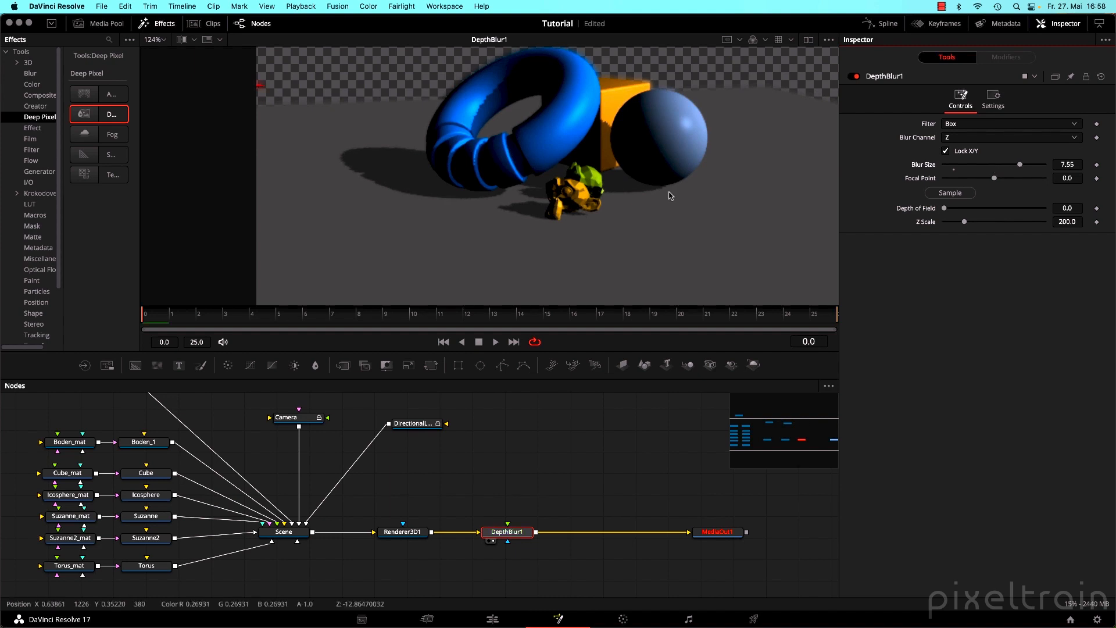
scroll(545, 160, "down", 3)
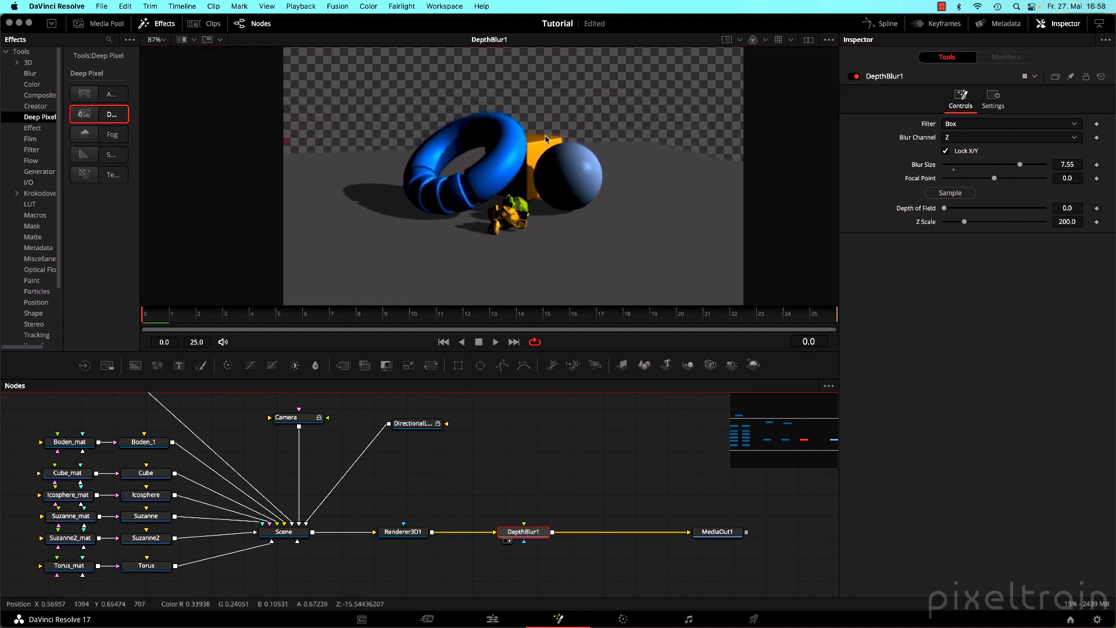
scroll(545, 160, "up", 5)
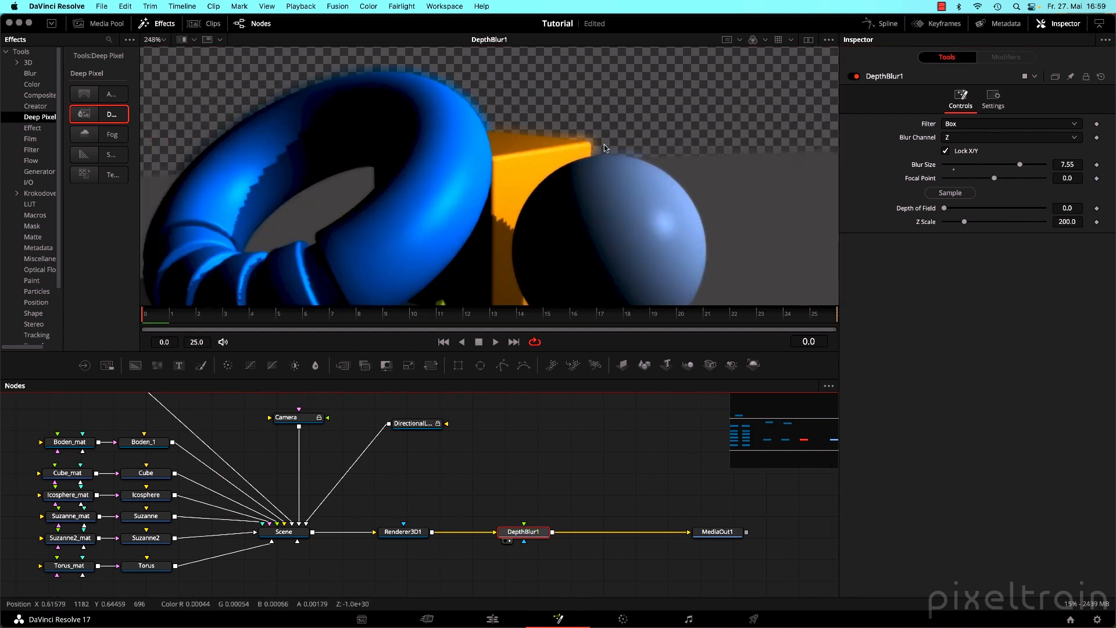
scroll(582, 149, "down", 5)
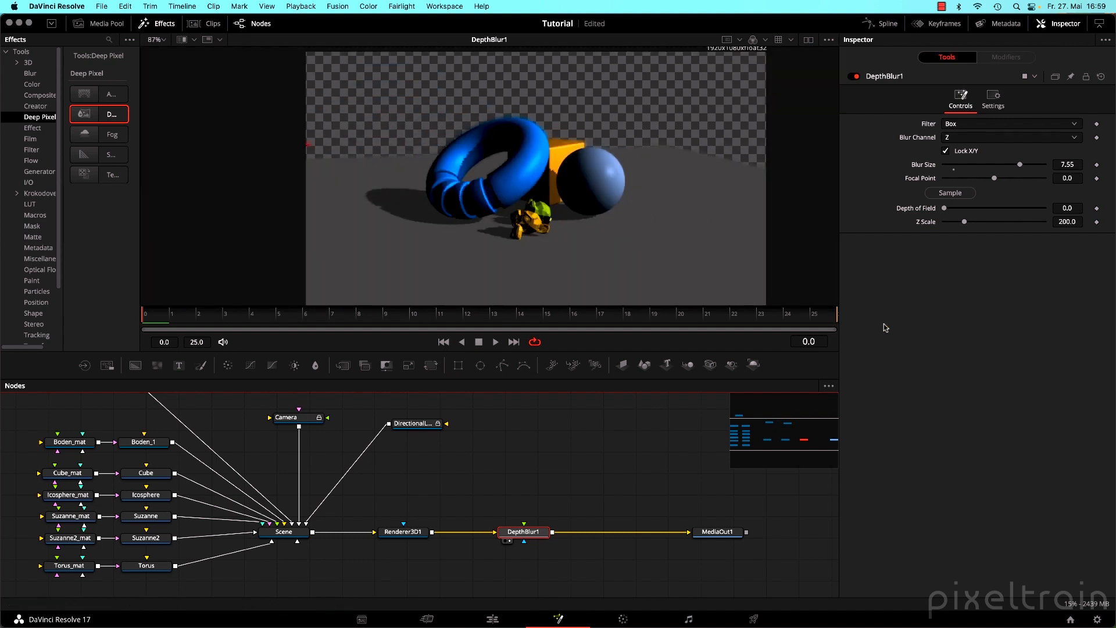
Set the depth blur's Z Scale to 1.0.
left_click(1076, 221)
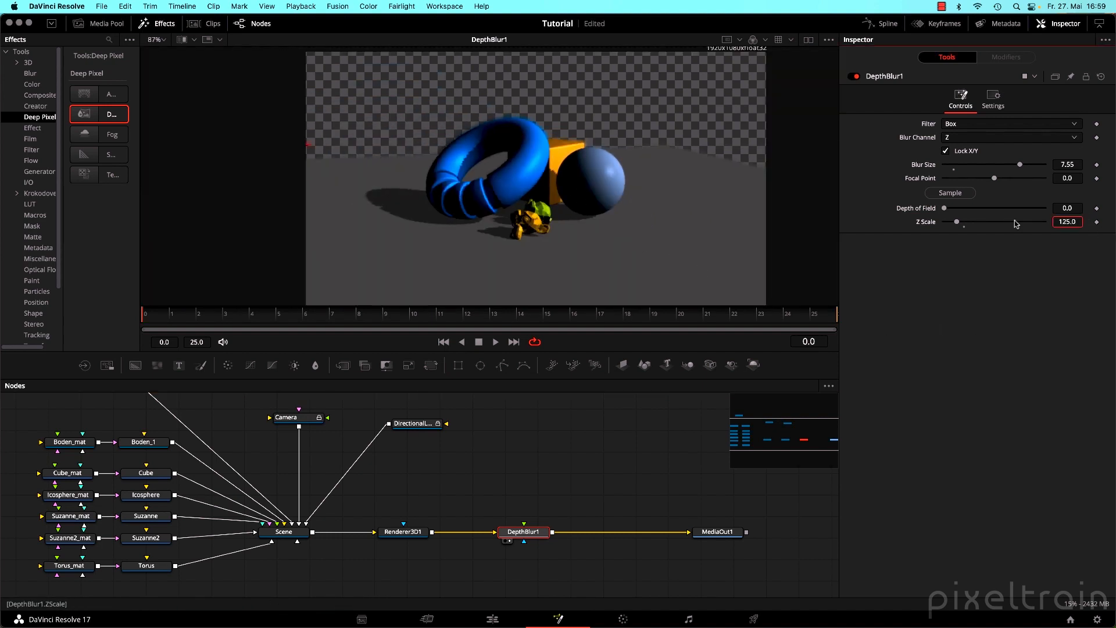
type("81")
key("Return")
type("1")
key("Tab")
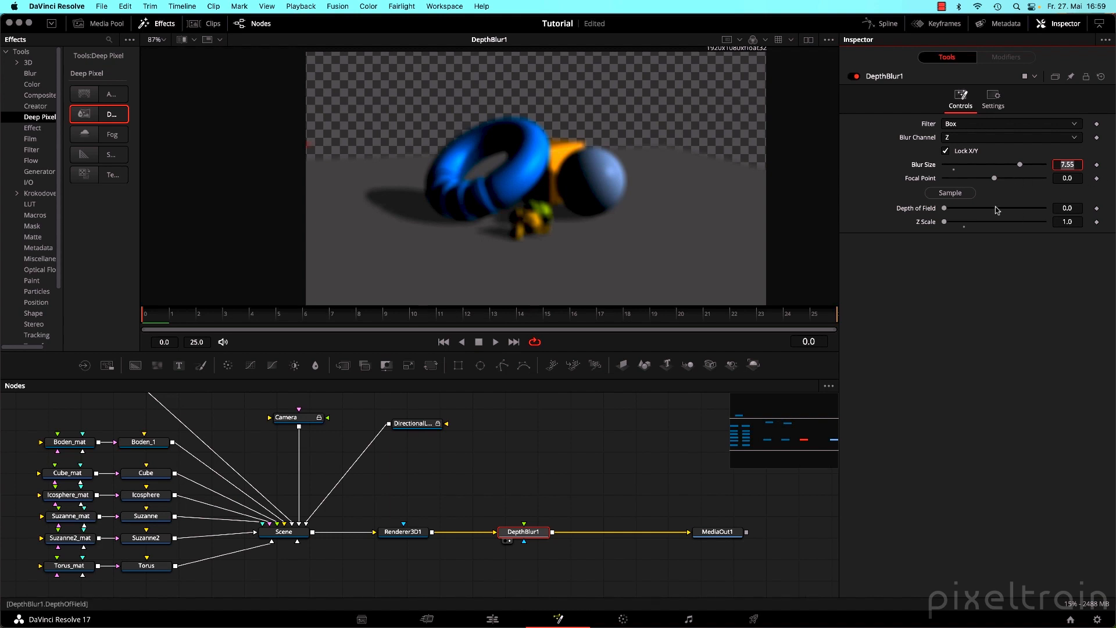
left_click(1071, 164)
Set the depth blur's Focal Point by sampling the depth of the orange cube in the viewer.
left_click(964, 197)
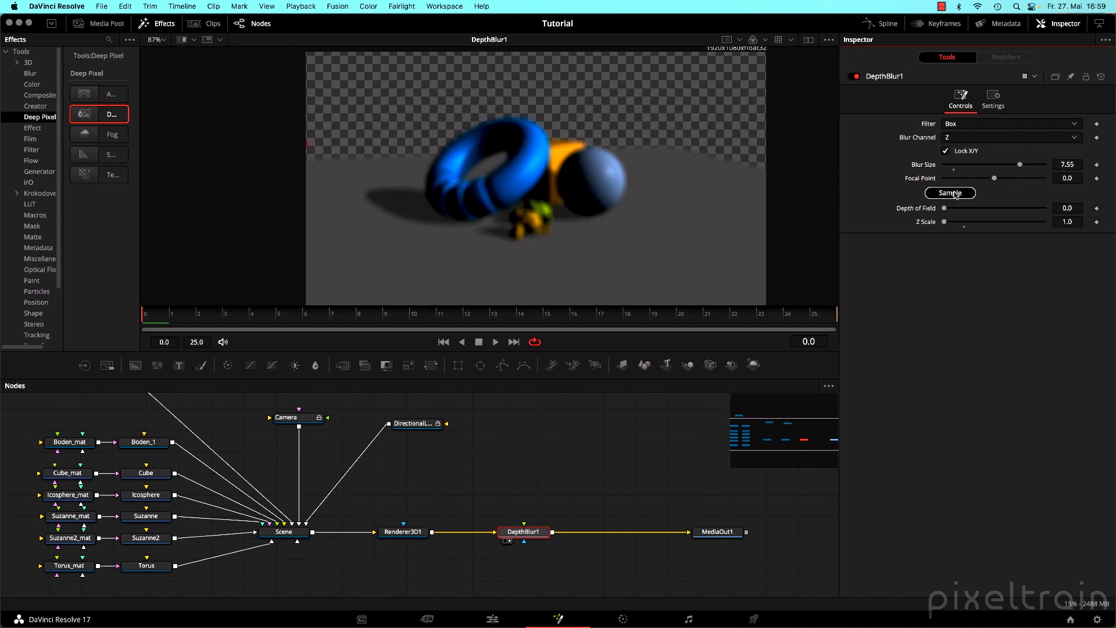
left_click_drag(955, 195, 560, 147)
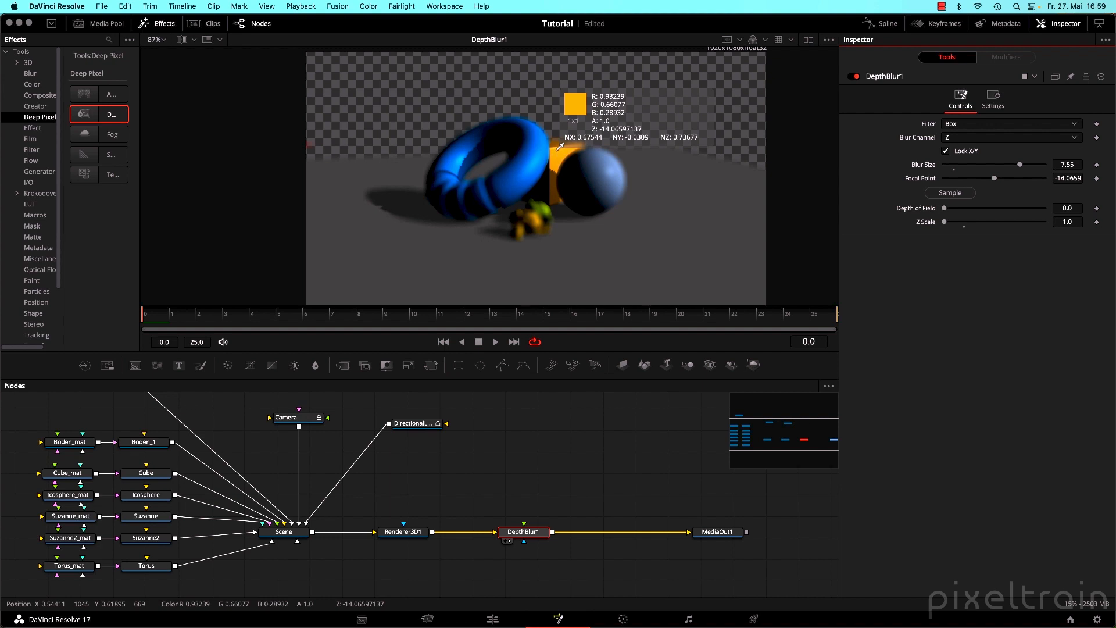
left_click_drag(559, 147, 556, 154)
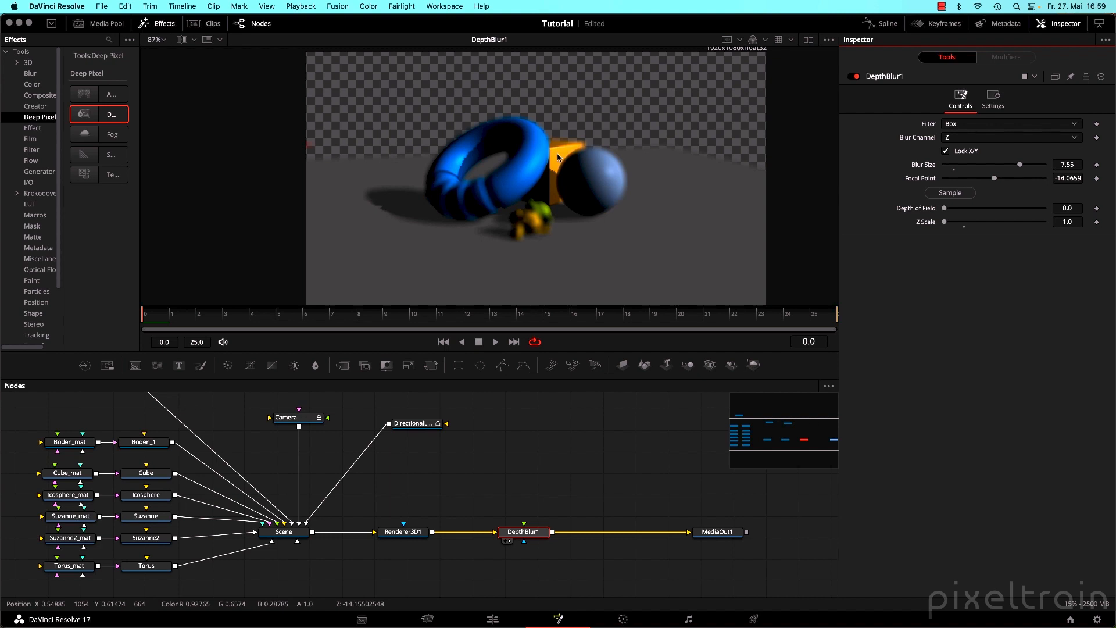
Reduce the depth blur's Blur Size to 6.63 and leave Depth of Field at 0.0.
scroll(559, 154, "up", 3)
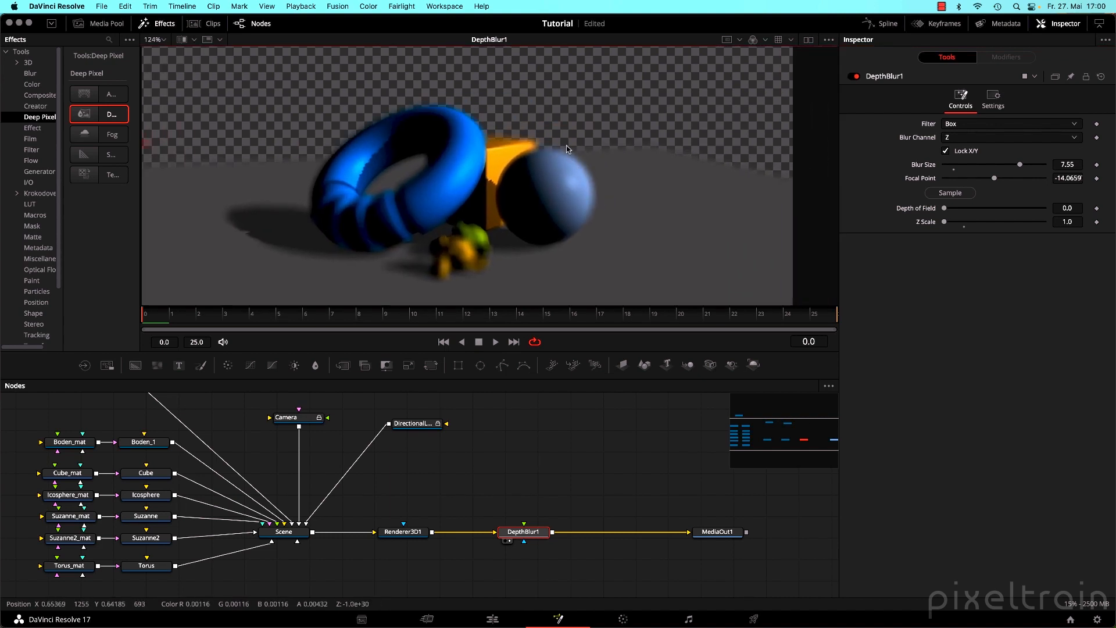
mouse_move(1019, 165)
left_mouse_down()
mouse_move(963, 165)
mouse_move(1012, 165)
left_mouse_up()
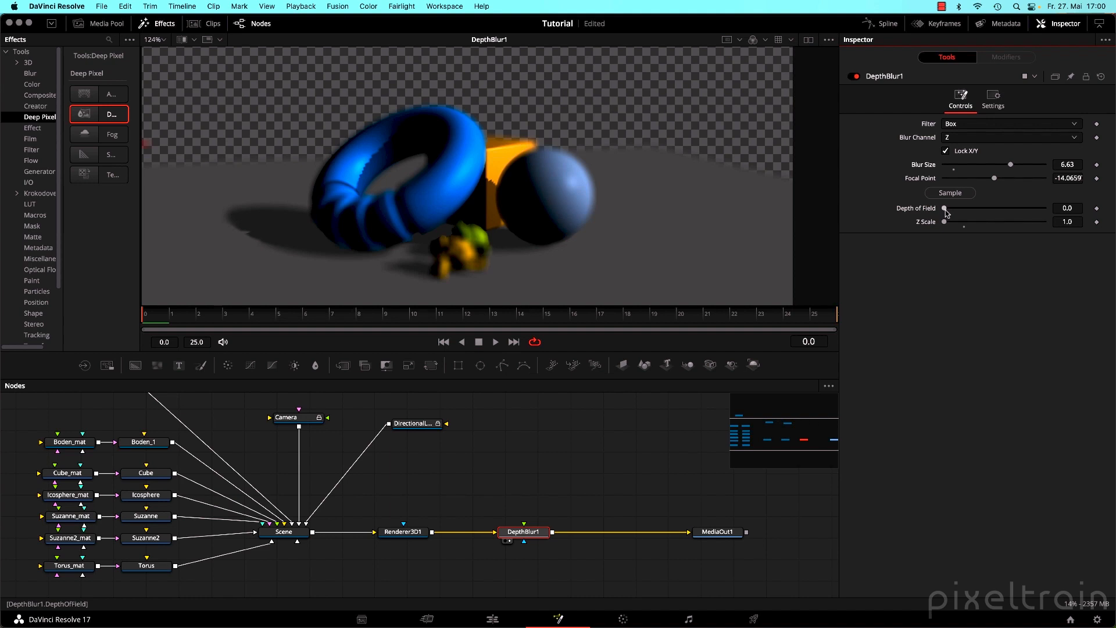
mouse_move(945, 210)
left_mouse_down()
mouse_move(957, 210)
mouse_move(942, 212)
left_mouse_up()
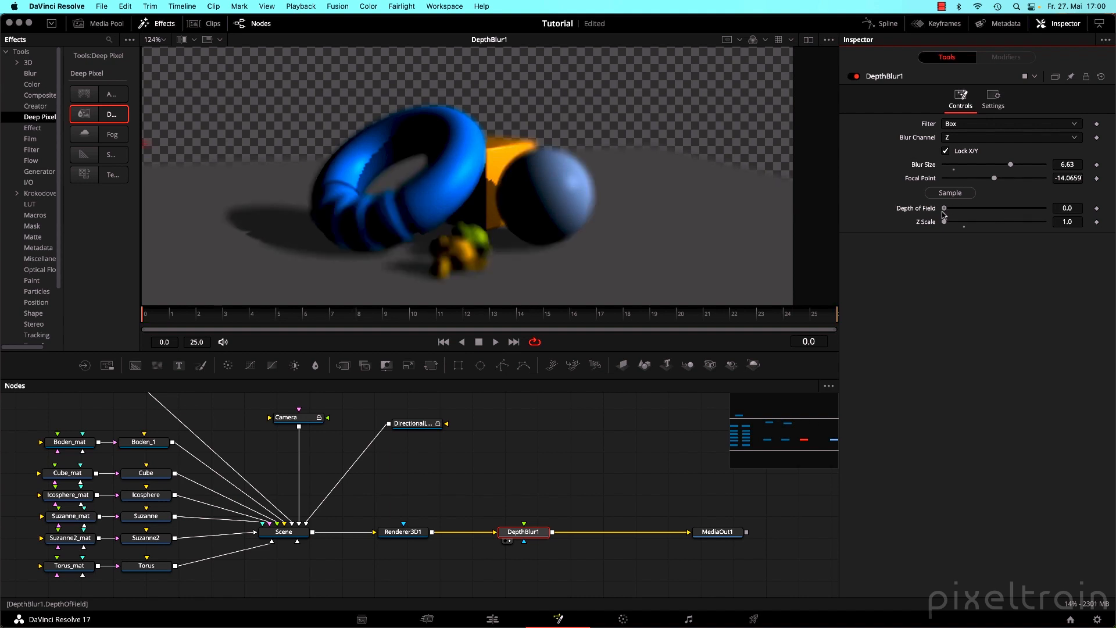
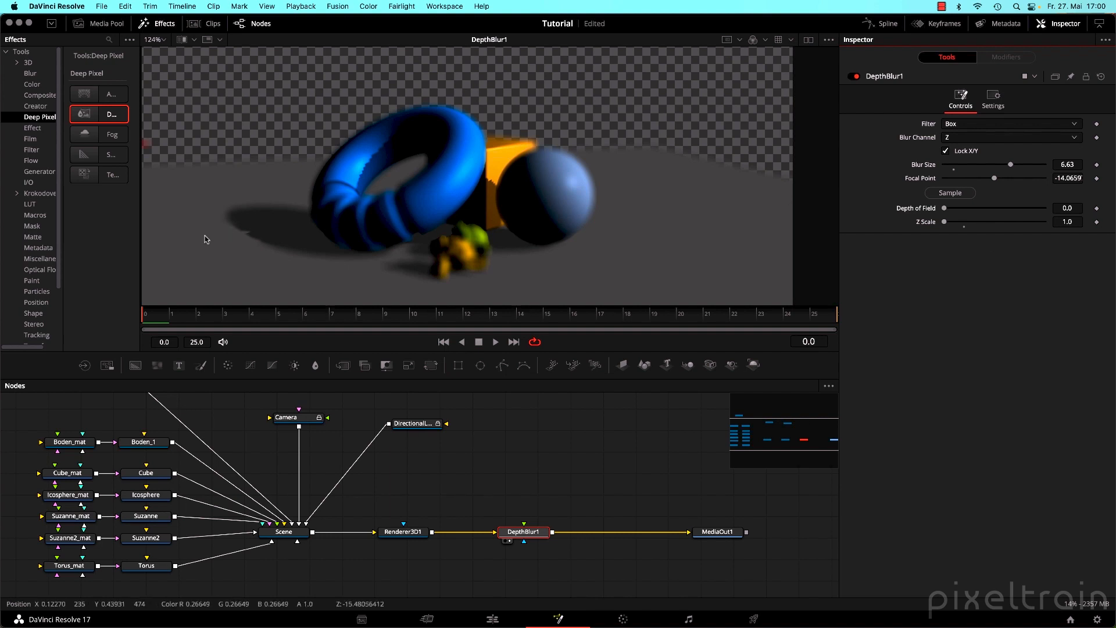
Widen the effects list to show full tool names, and set the depth blur's Z Scale to 5.0.
left_click_drag(141, 214, 204, 210)
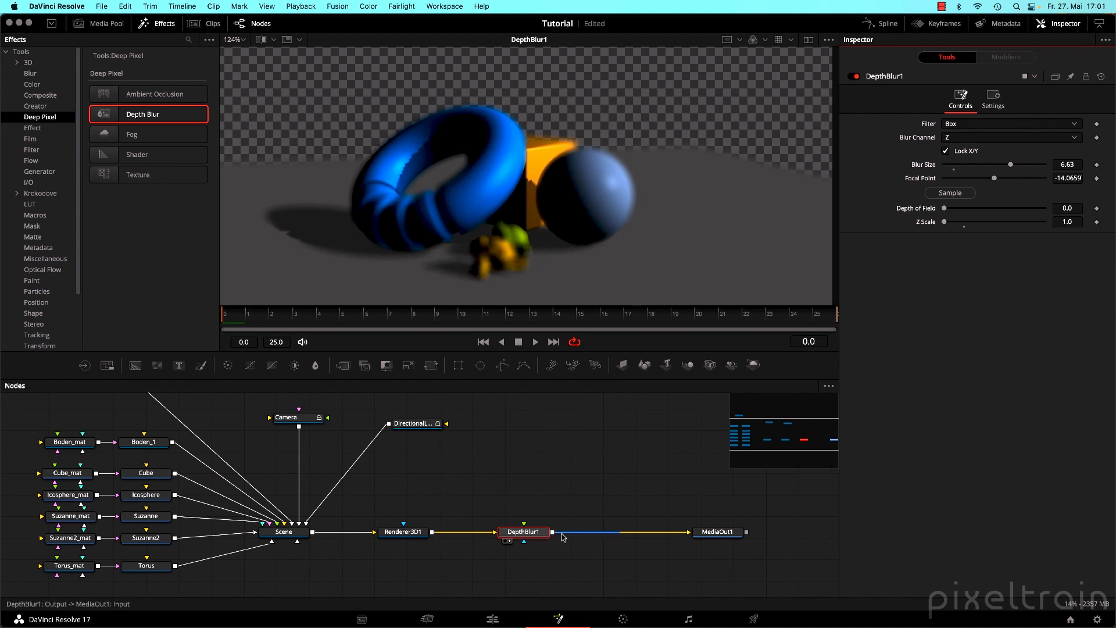
mouse_move(521, 536)
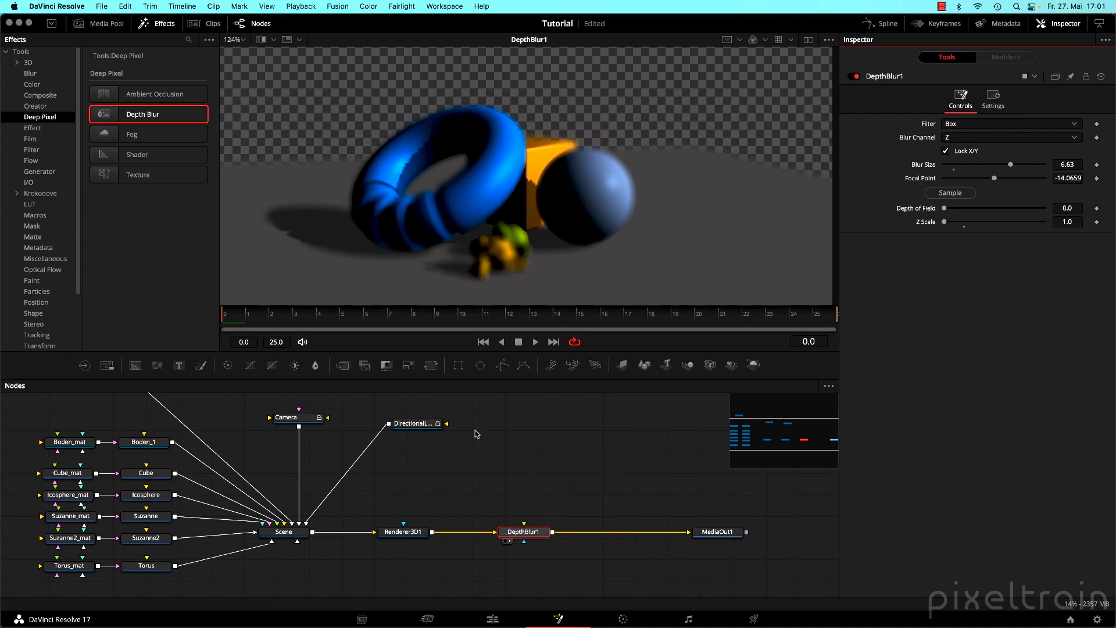
left_click(533, 529)
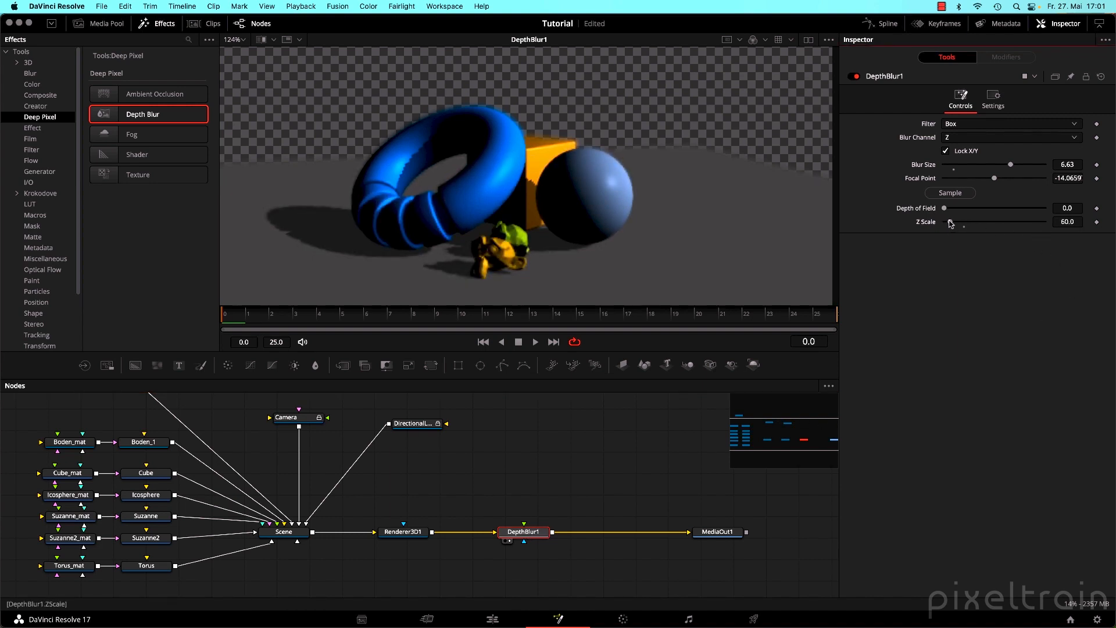
left_click_drag(944, 224, 945, 225)
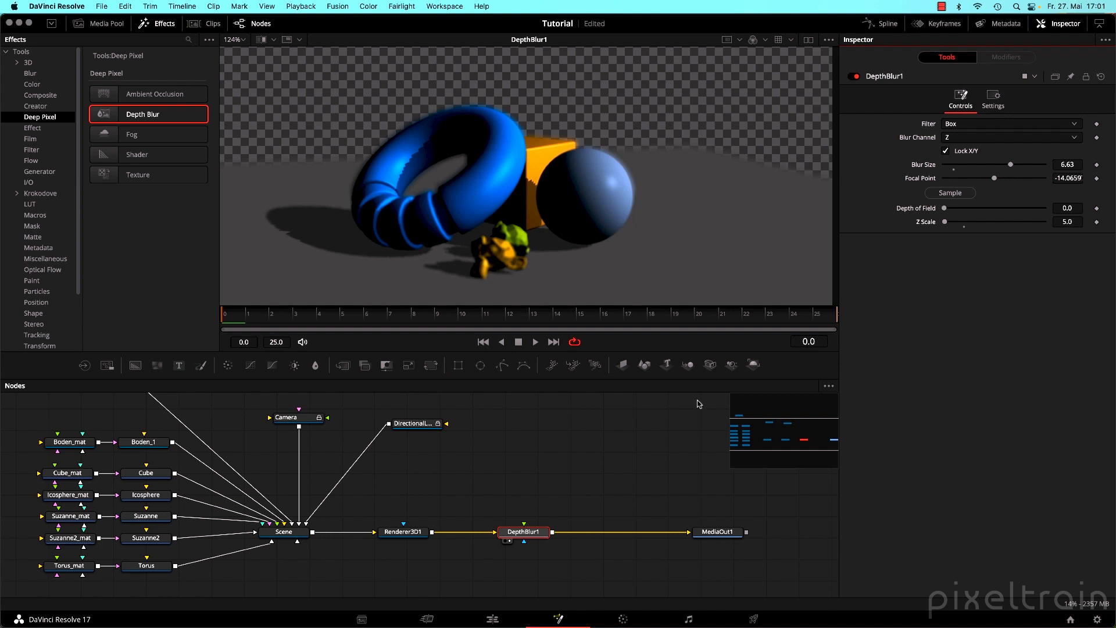
Replace the DepthBlur1 node with a Fog node between Renderer3D1 and MediaOut1, and show it in the viewer.
key("Delete")
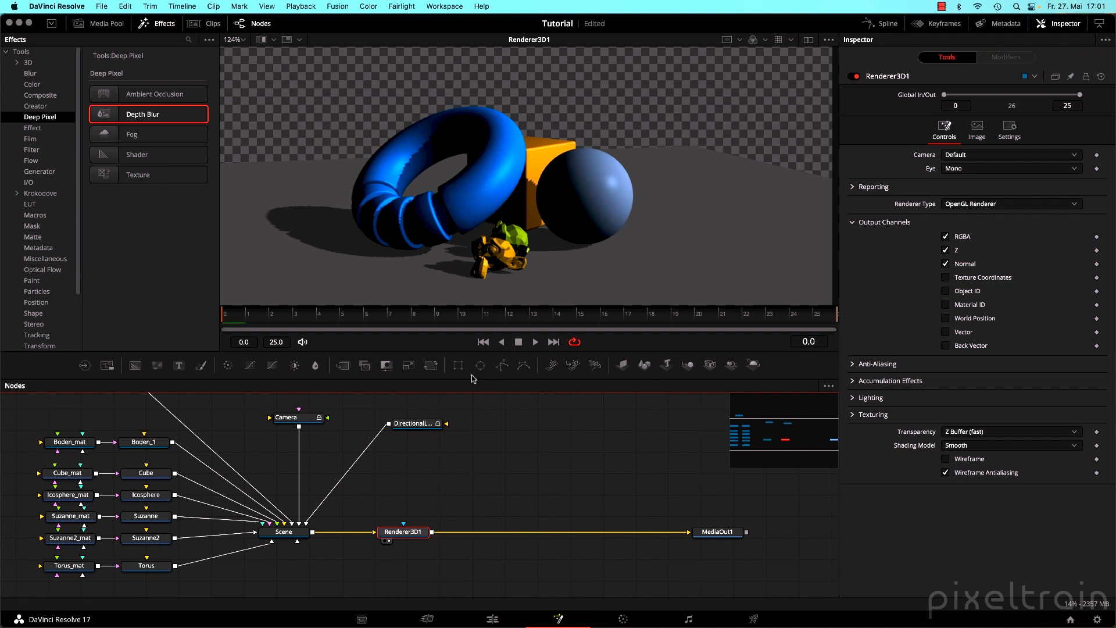
left_click_drag(131, 135, 542, 531)
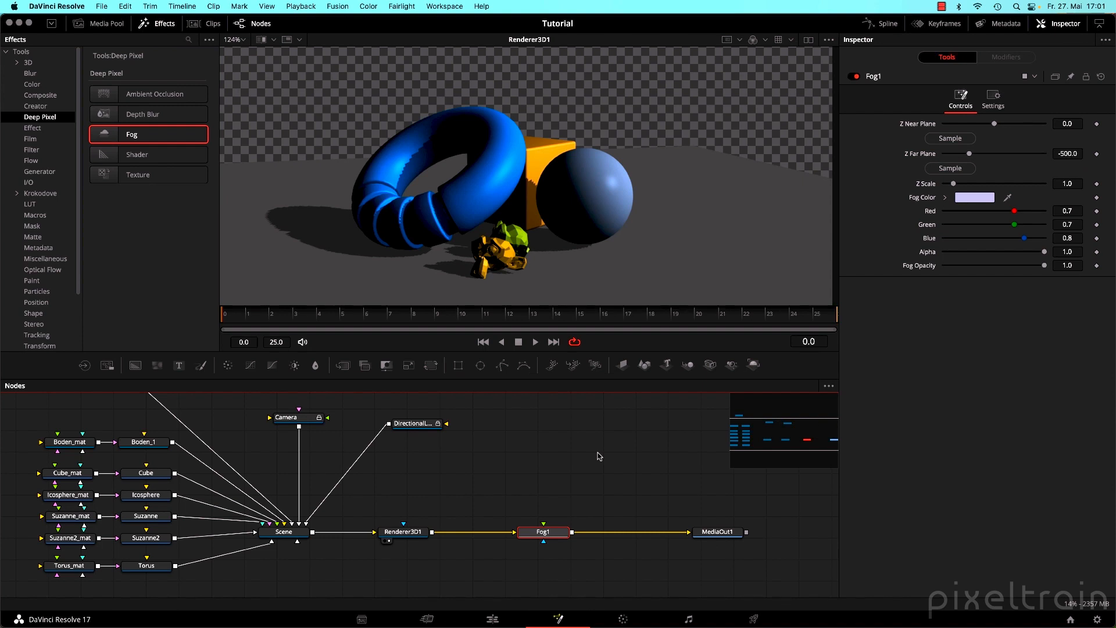
scroll(558, 199, "down", 3)
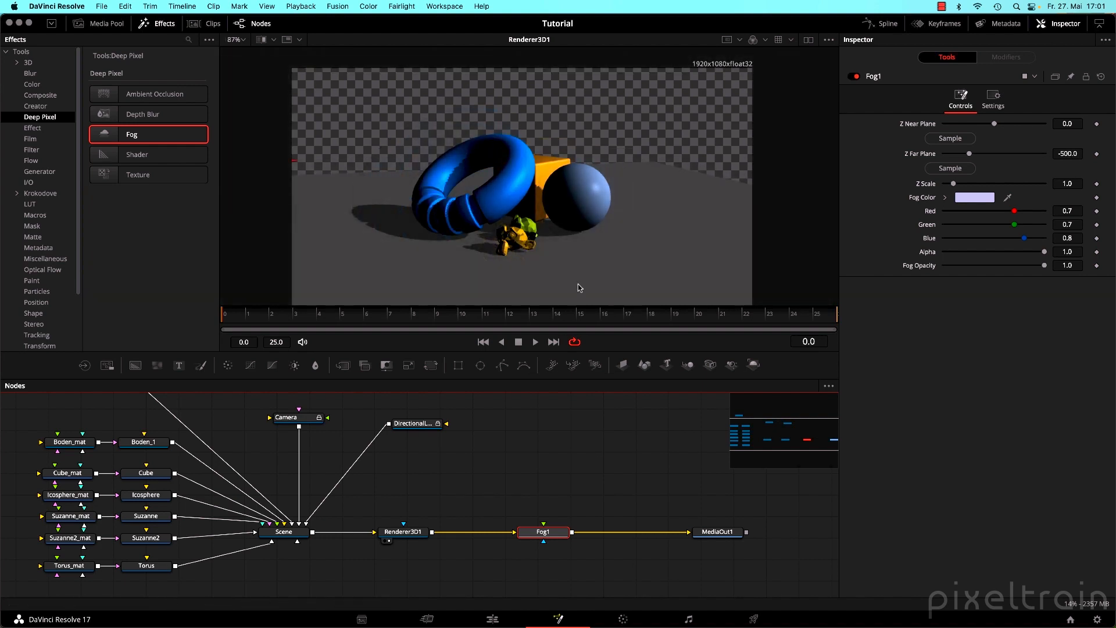
key("1")
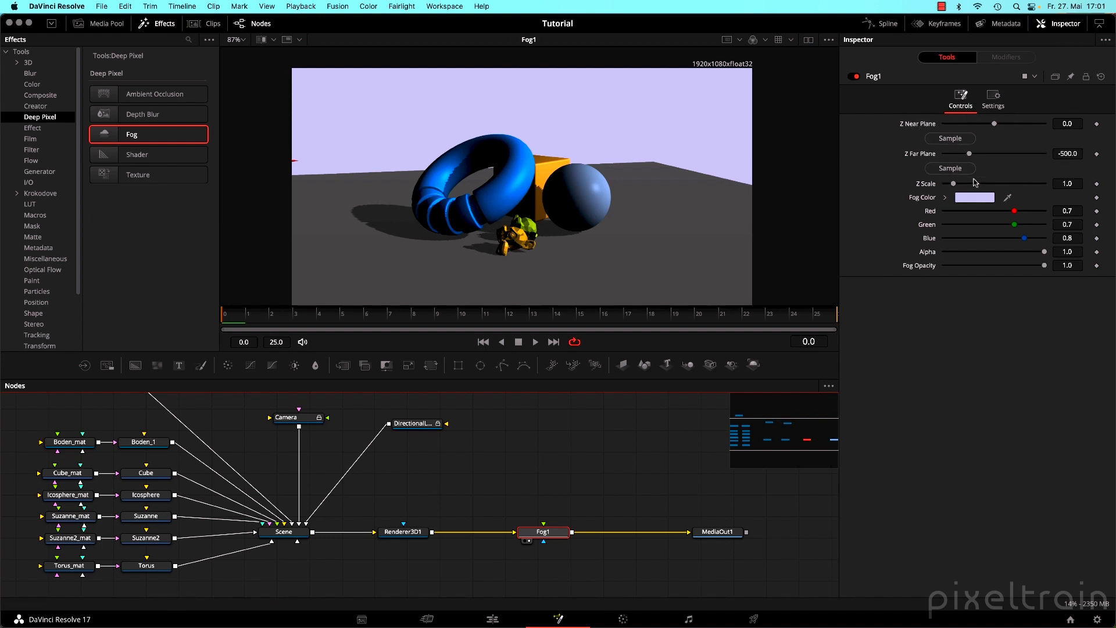
Sample the fog's Z Near Plane from the foreground floor and Z Far Plane from the floor's back edge, with Z Scale 0.853.
left_click(953, 140)
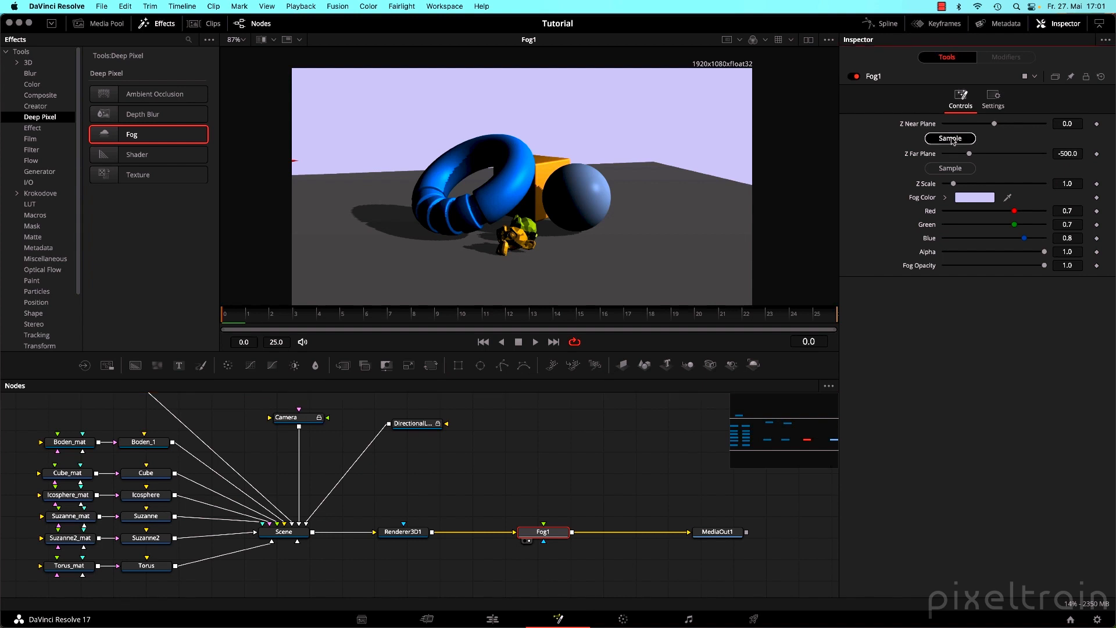
left_click_drag(953, 141, 508, 300)
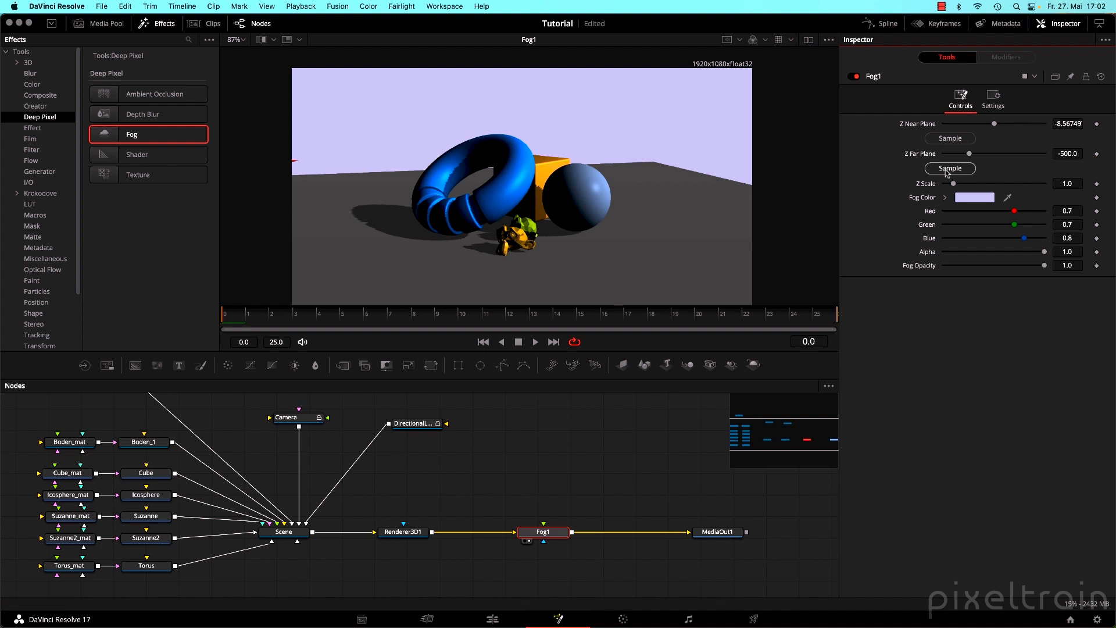
left_click_drag(953, 170, 612, 166)
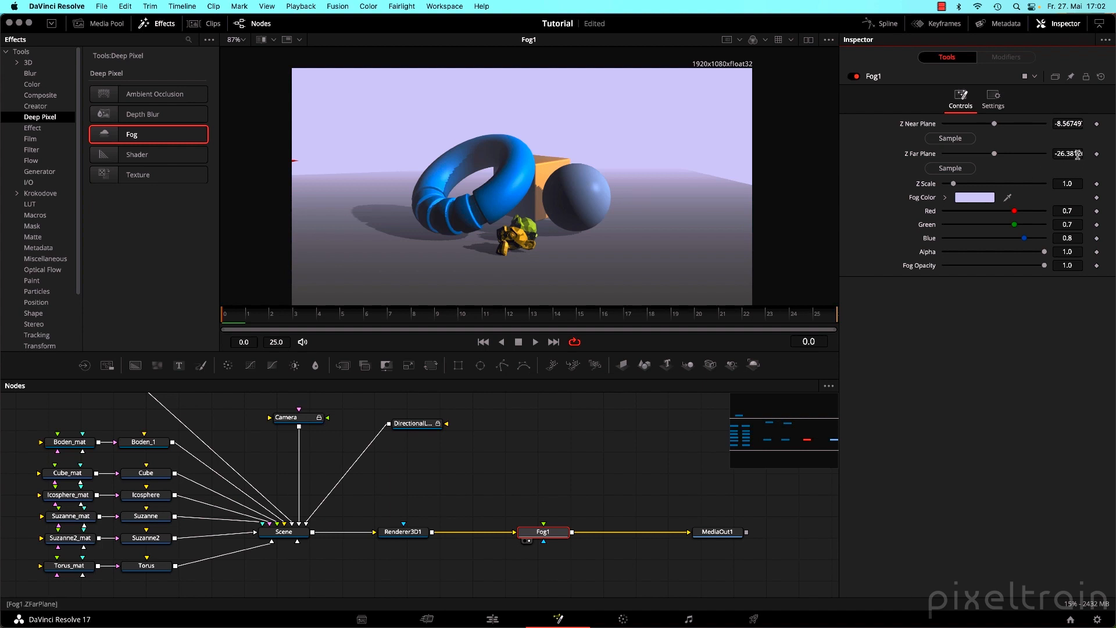
left_click_drag(953, 183, 952, 187)
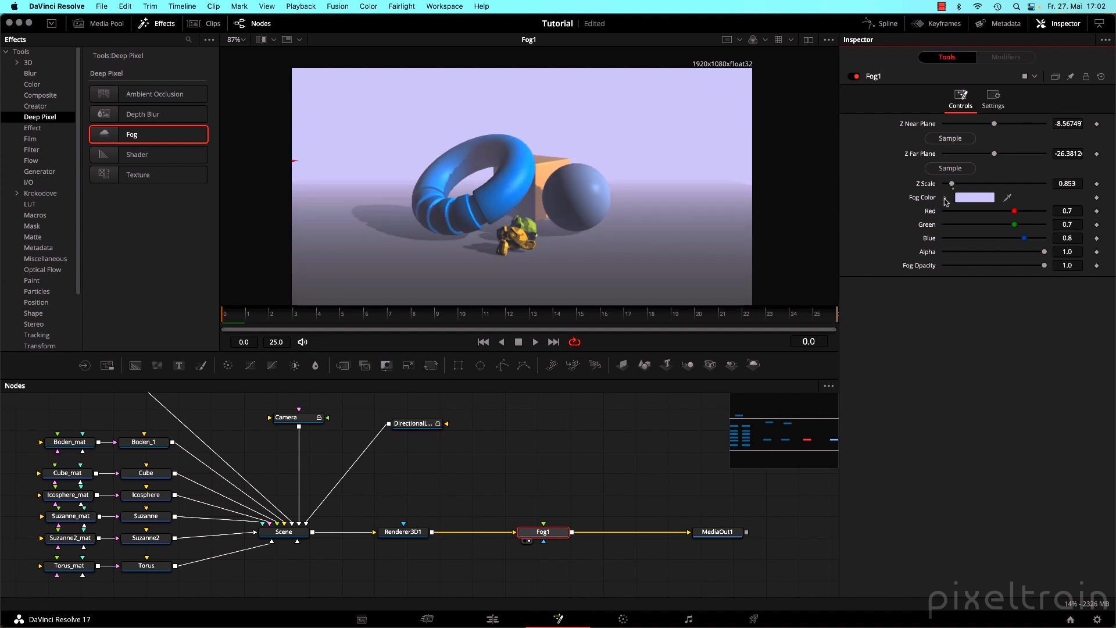
Change the Fog Color to a neutral grey of 0.74 per channel and lower Fog Opacity to 0.87.
left_click(944, 198)
left_click_drag(956, 221, 918, 223)
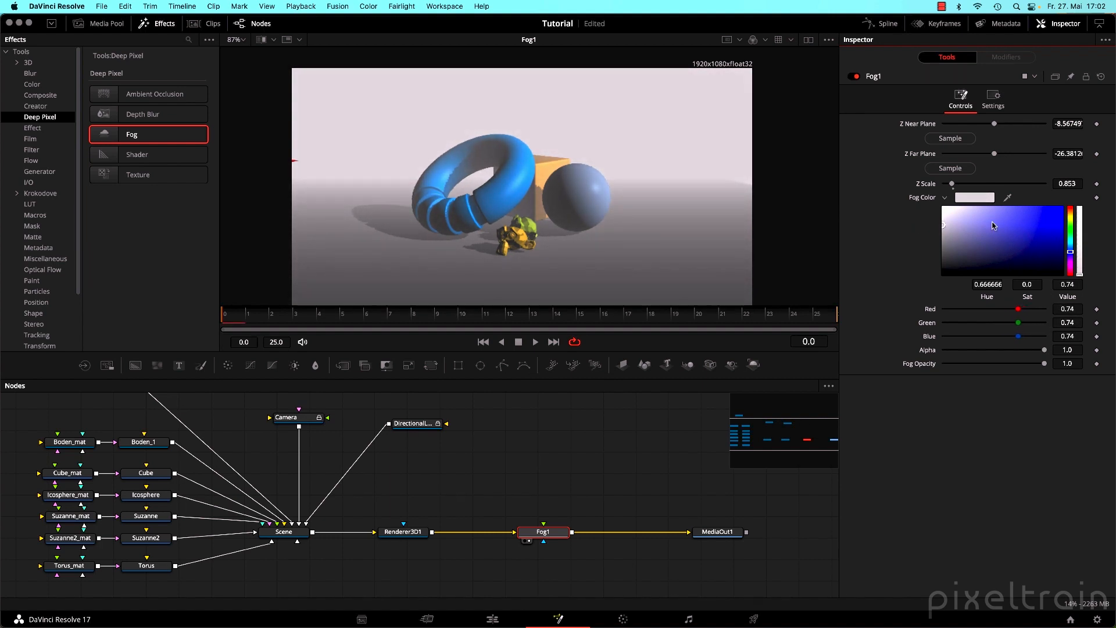
left_click(944, 197)
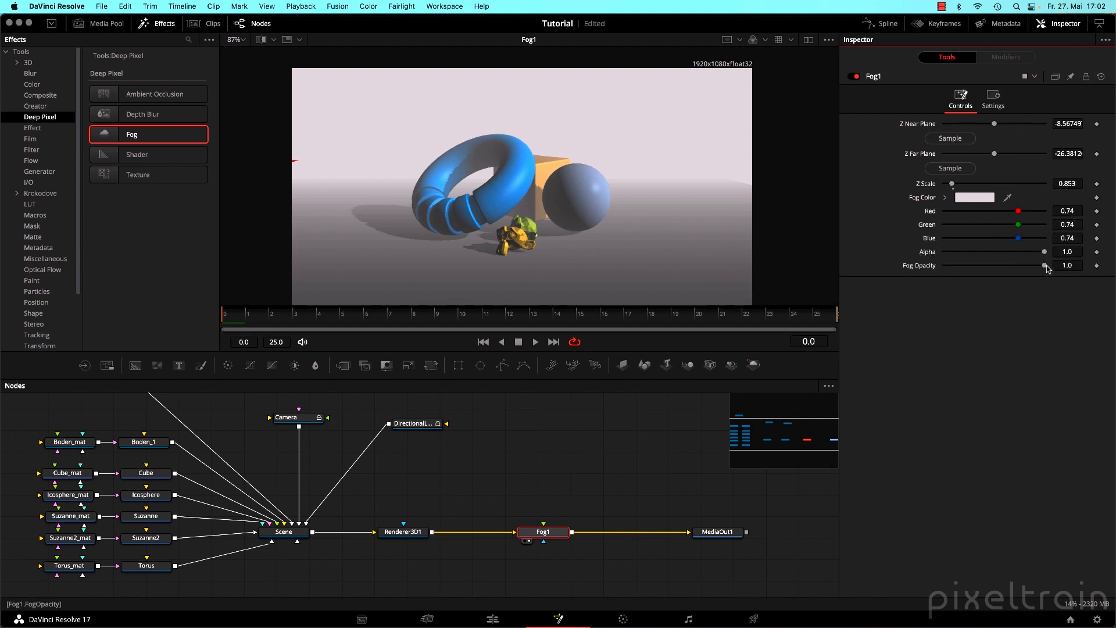
mouse_move(1045, 266)
left_mouse_down()
mouse_move(997, 267)
mouse_move(1031, 267)
left_mouse_up()
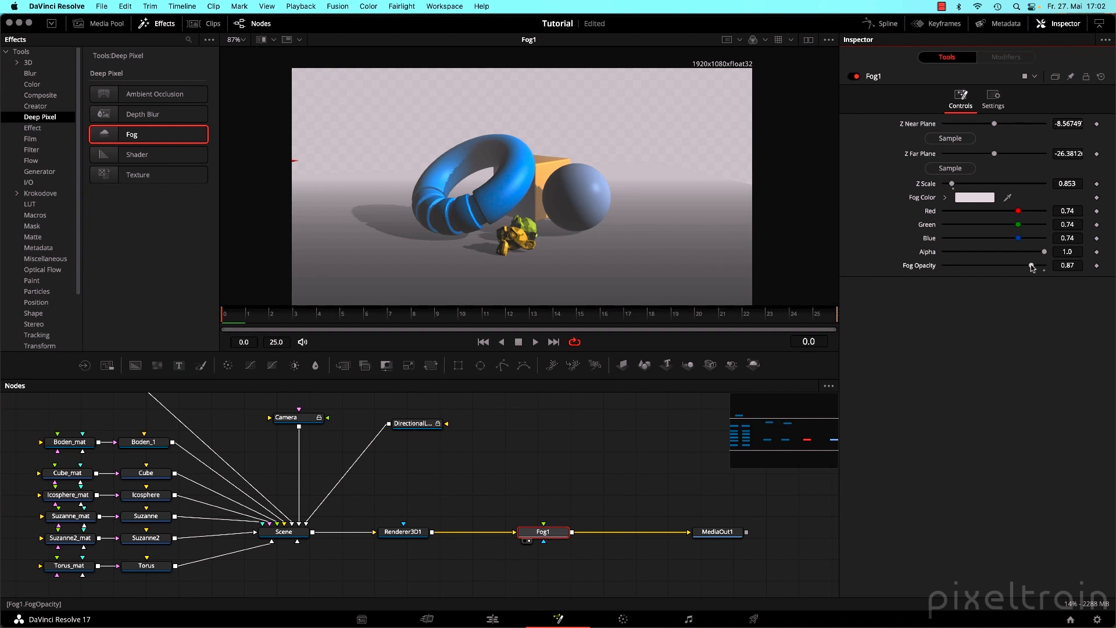
Find the Volume Fog tool by name and add it after Fog1.
left_click(525, 429)
key("shift+space")
type("merg")
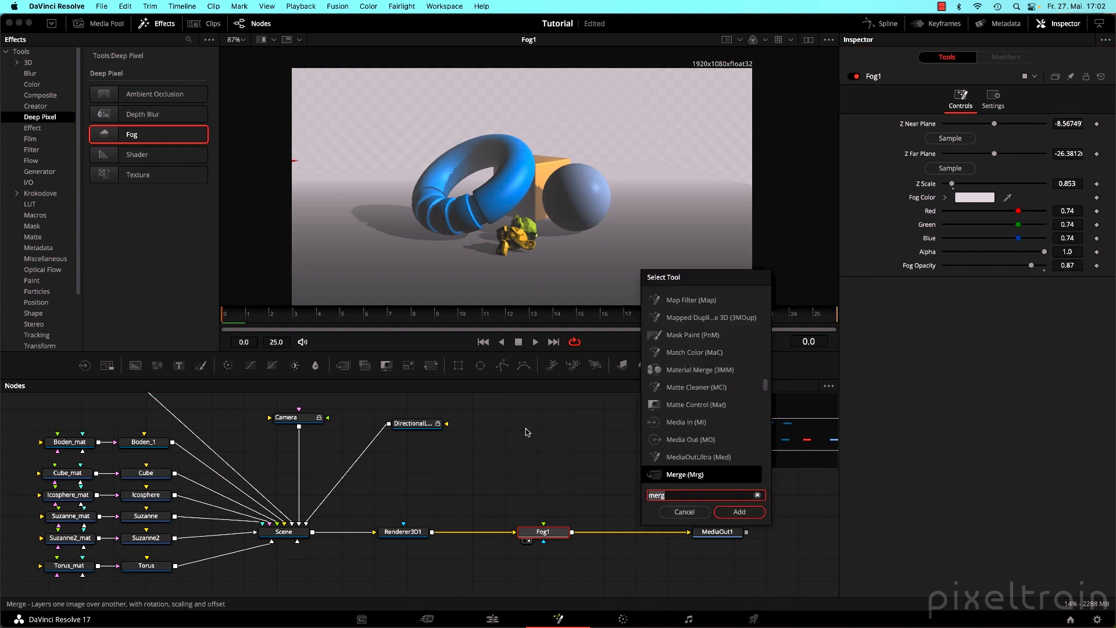
key("BackSpace")
key("BackSpace")
key("BackSpace")
key("BackSpace")
type("volu")
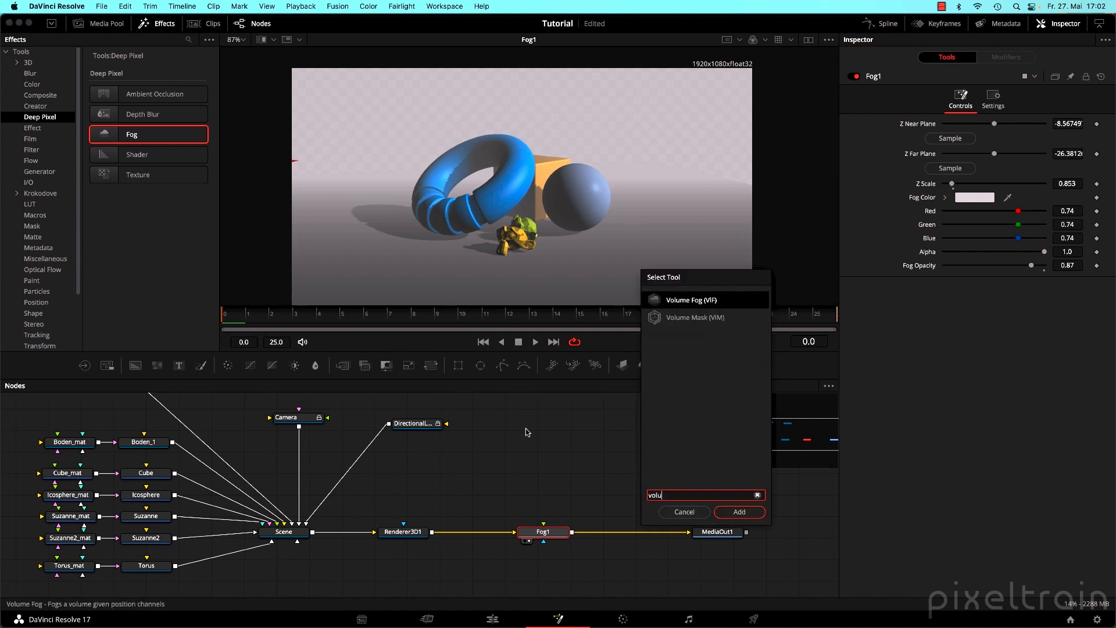
key("Return")
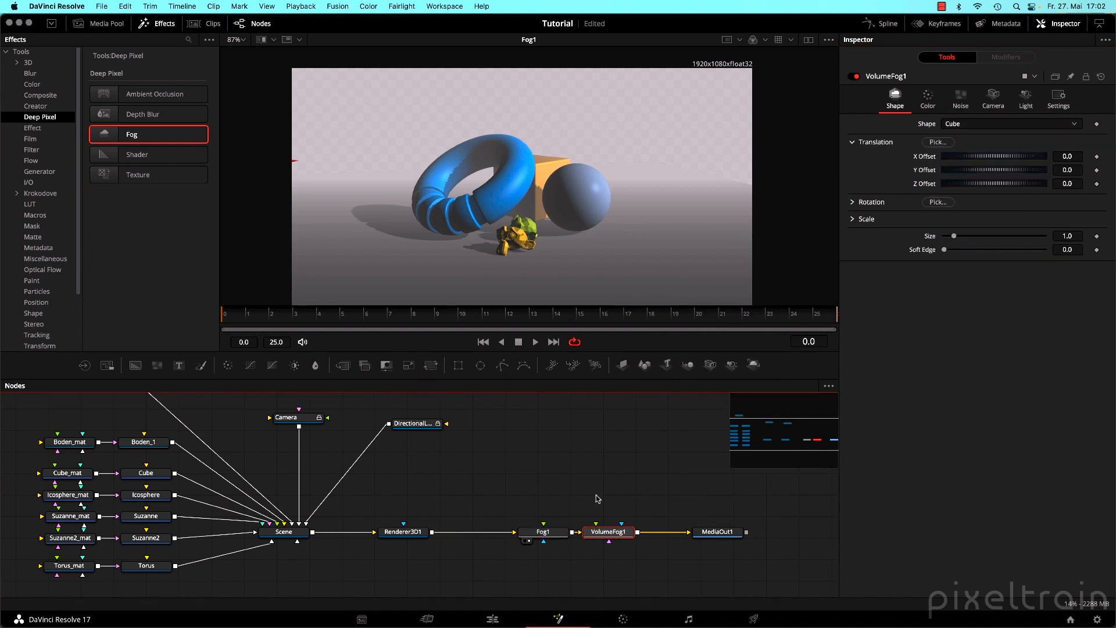
Detach VolumeFog1 from the main chain, place it above Fog1 fed by Renderer3D1's output, and load it into the viewer.
left_click_drag(607, 531, 433, 535)
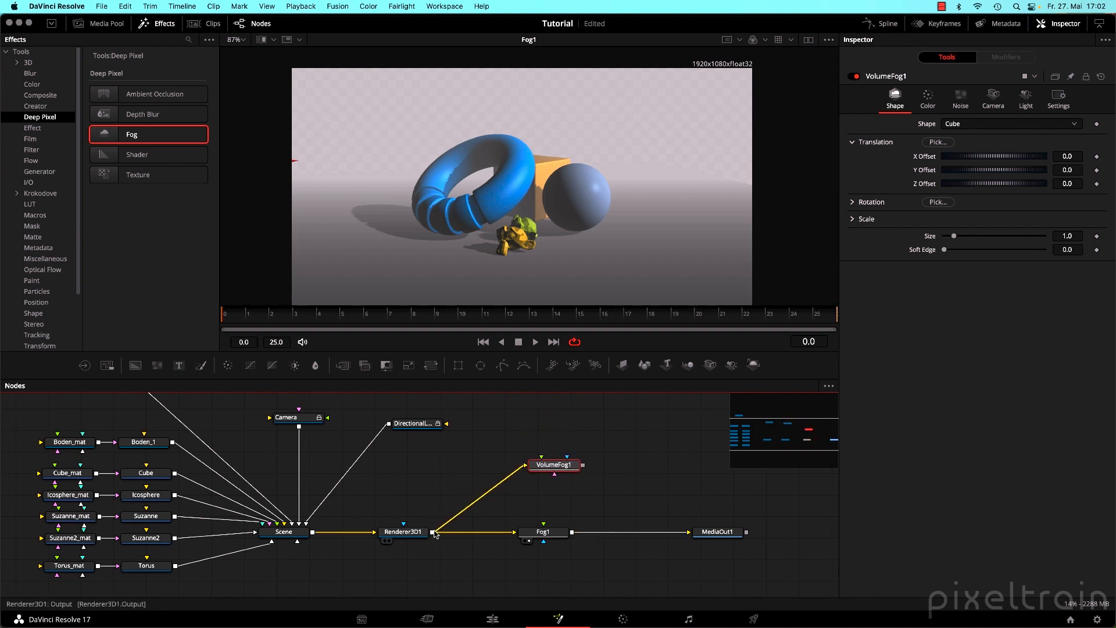
left_click_drag(562, 465, 668, 259)
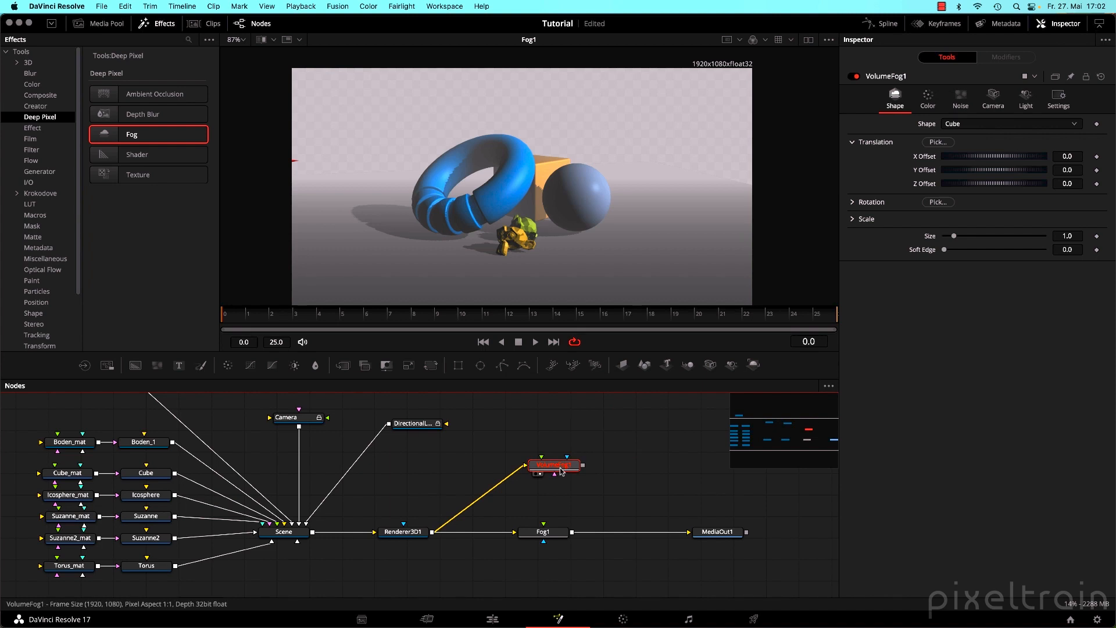
left_click_drag(557, 471, 556, 477)
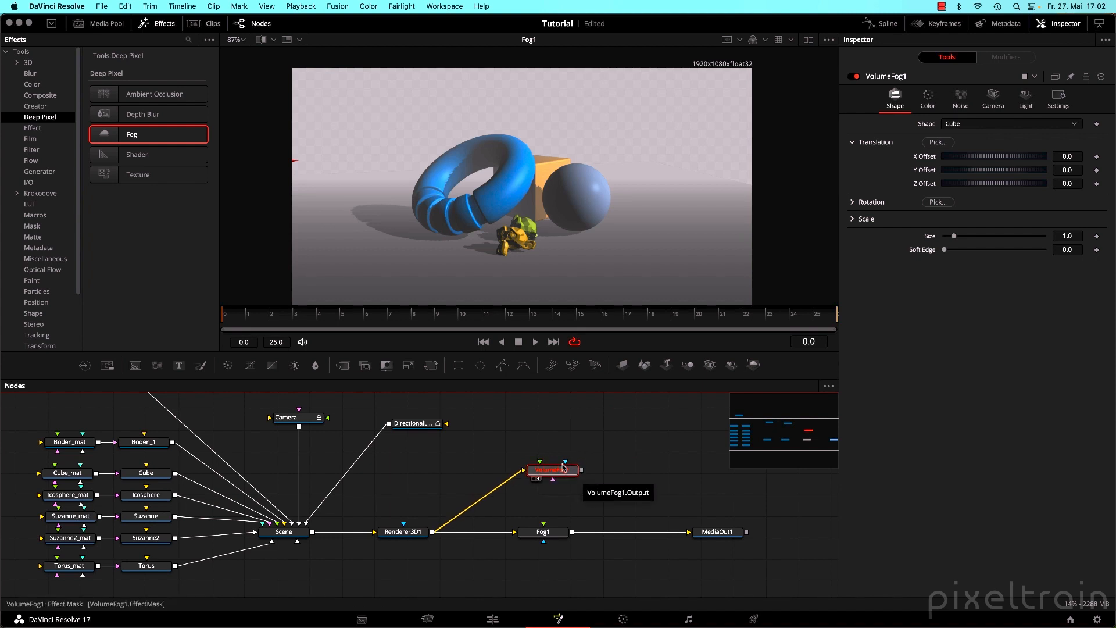
left_click_drag(635, 469, 656, 486)
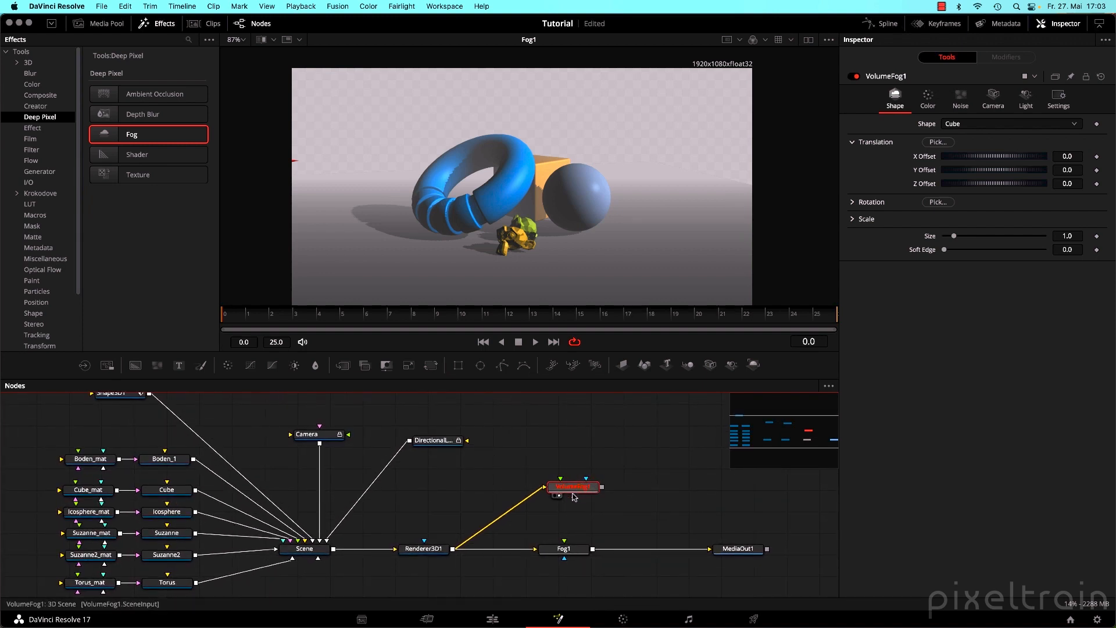
Connect the Camera node to VolumeFog1's scene input and enable World Position in Renderer3D1's output channels.
left_click_drag(573, 496, 347, 435)
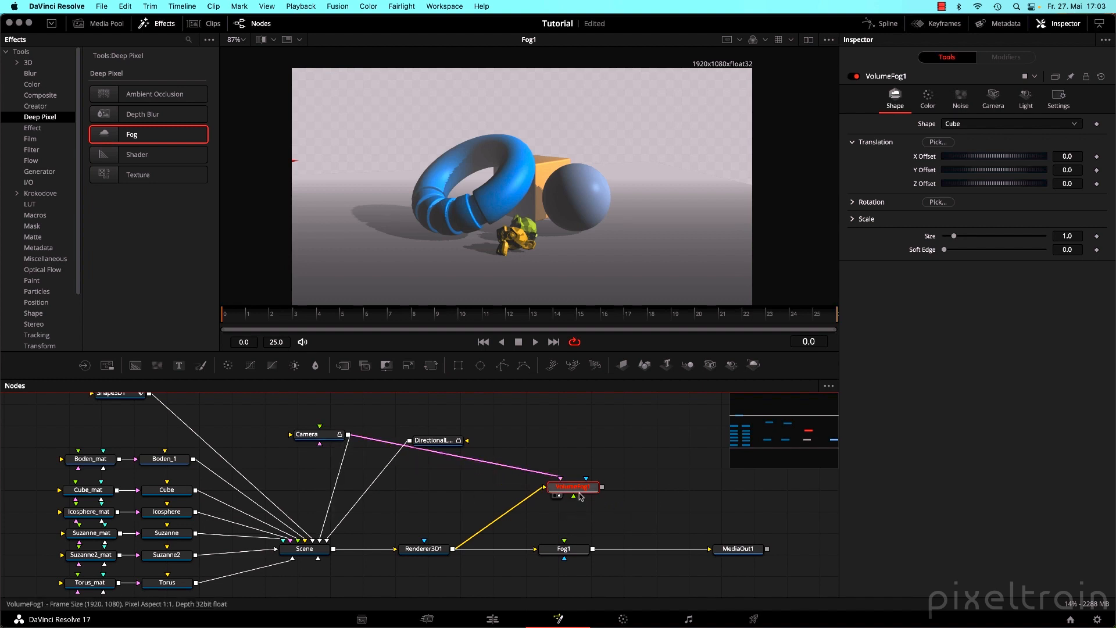
left_click_drag(580, 496, 574, 504)
left_click(423, 549)
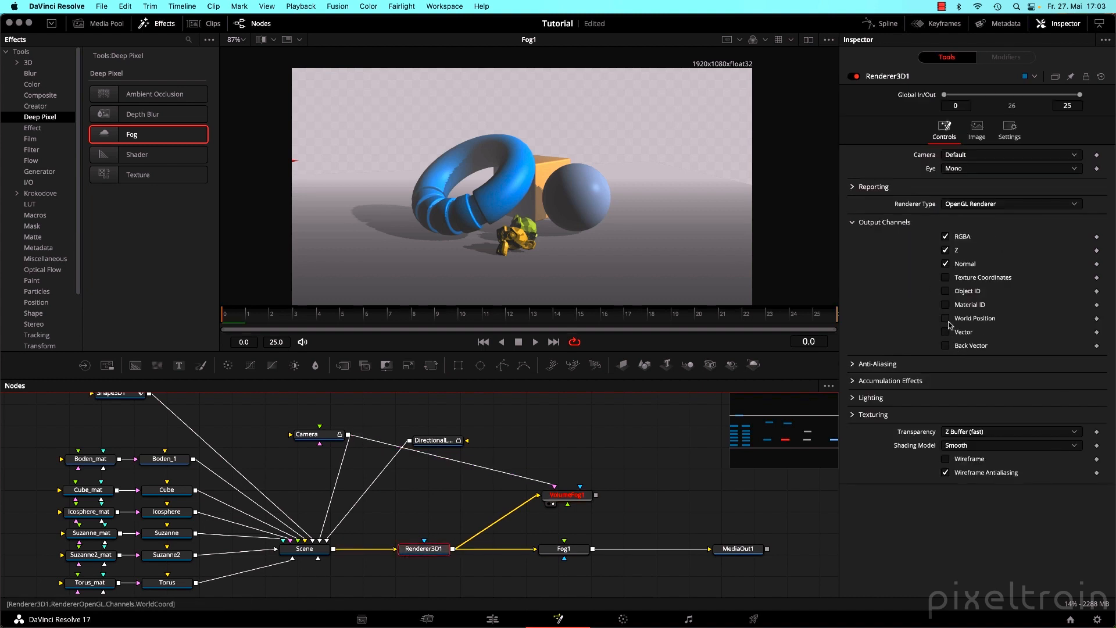
left_click(944, 318)
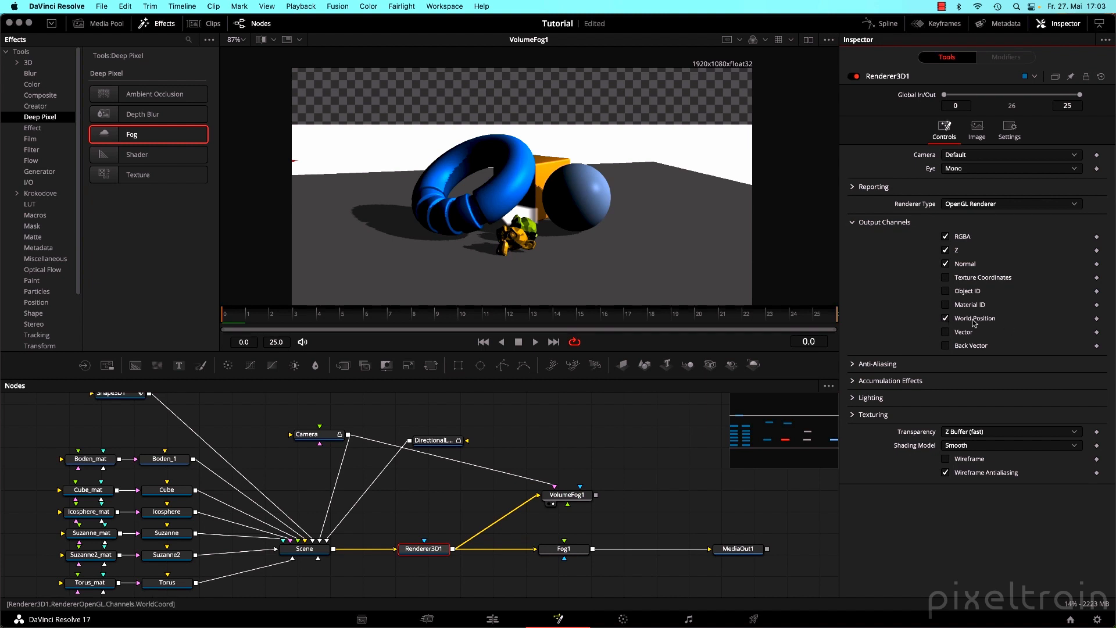
Pick VolumeFog1's translation from the floor just in front of the grey-blue sphere and change the fog shape to Sphere.
left_click(568, 494)
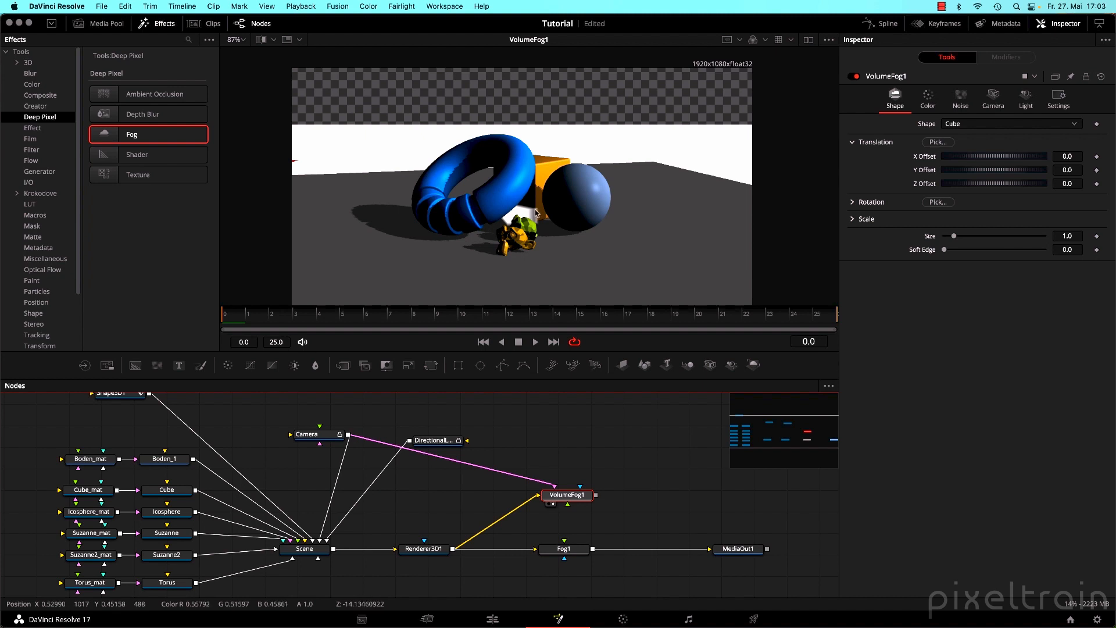
left_click_drag(937, 142, 586, 267)
left_click(956, 124)
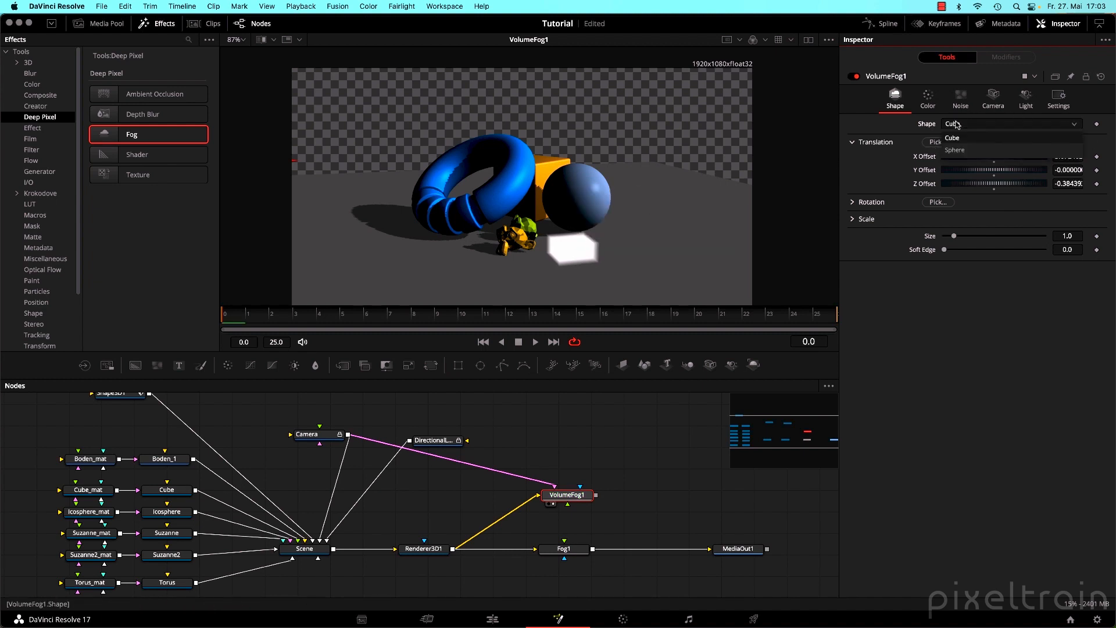
left_click(948, 150)
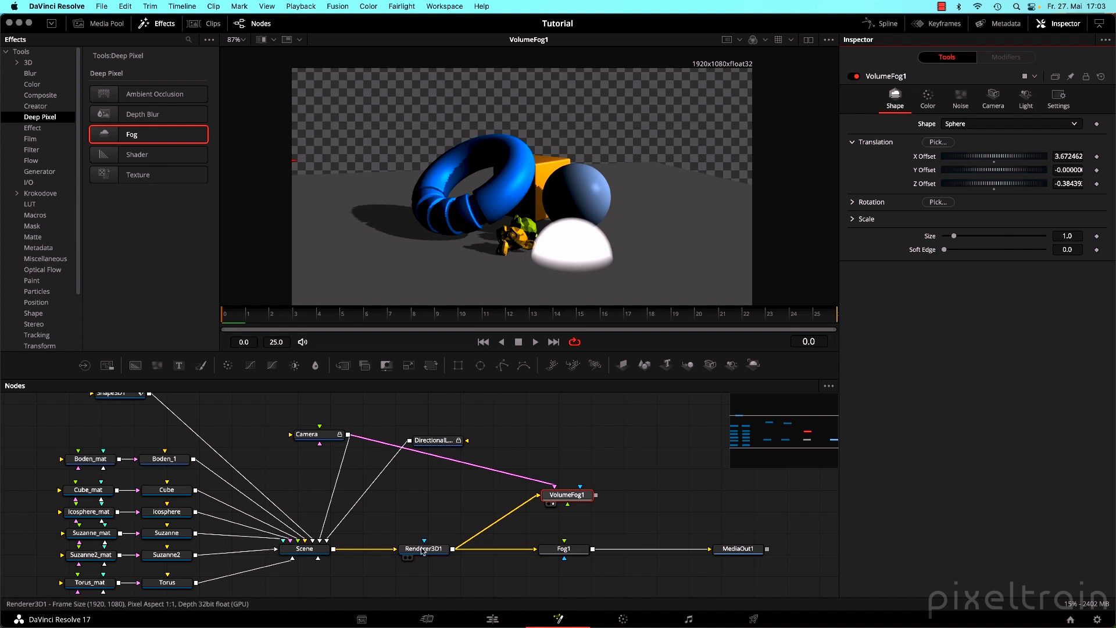
Compare Renderer3D1's image with the Scene node, then examine the 3D layout from a zoomed-out Perspective view.
left_click_drag(423, 548, 479, 238)
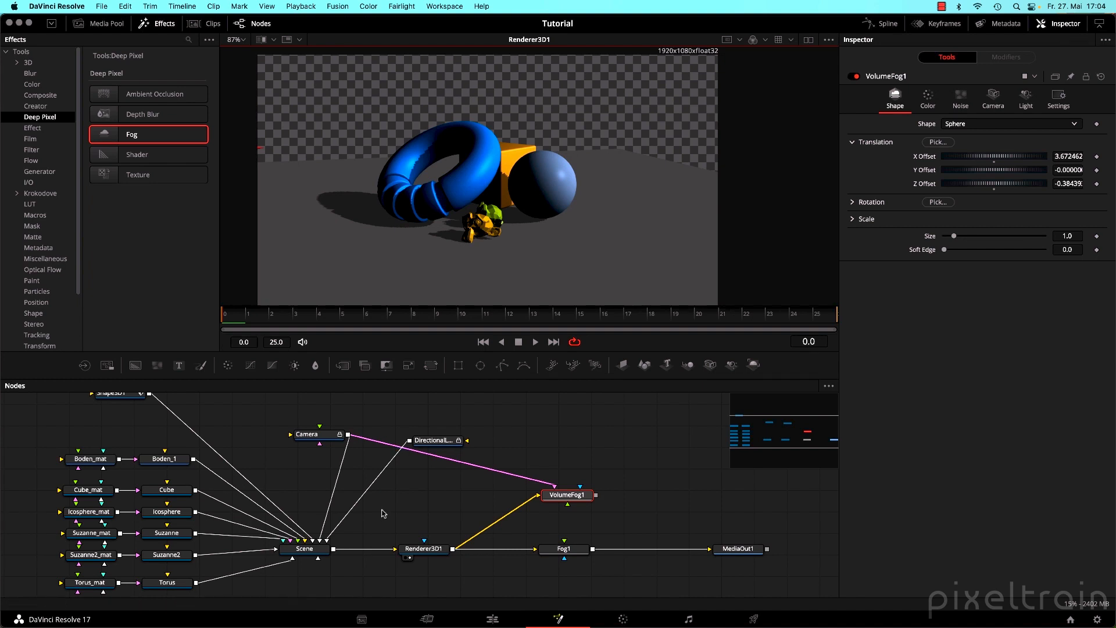
left_click_drag(308, 549, 512, 221)
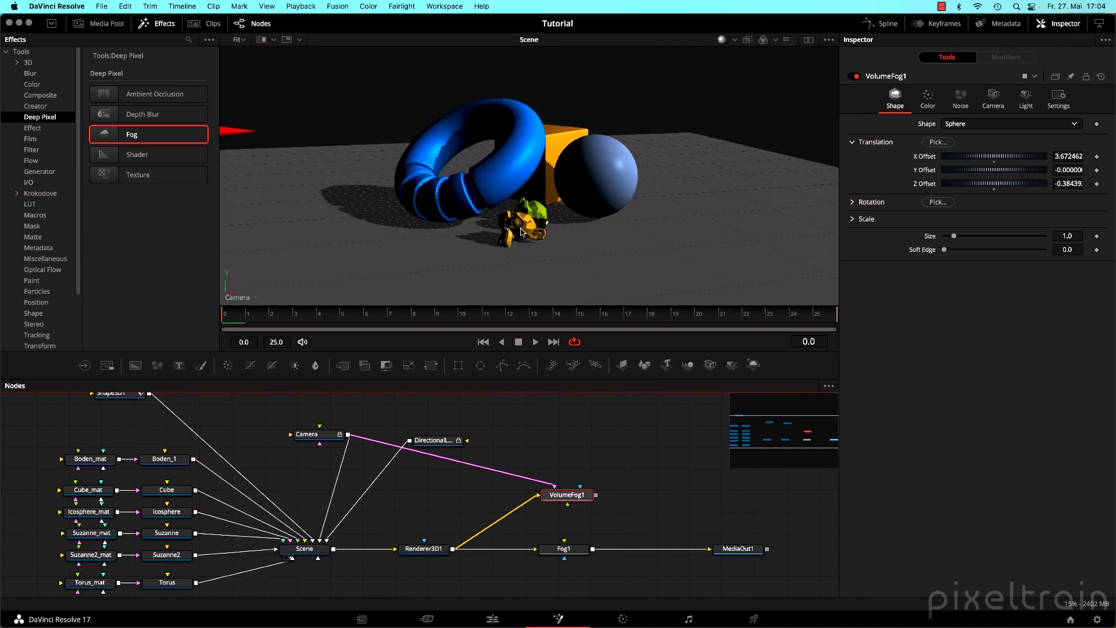
left_click(604, 227)
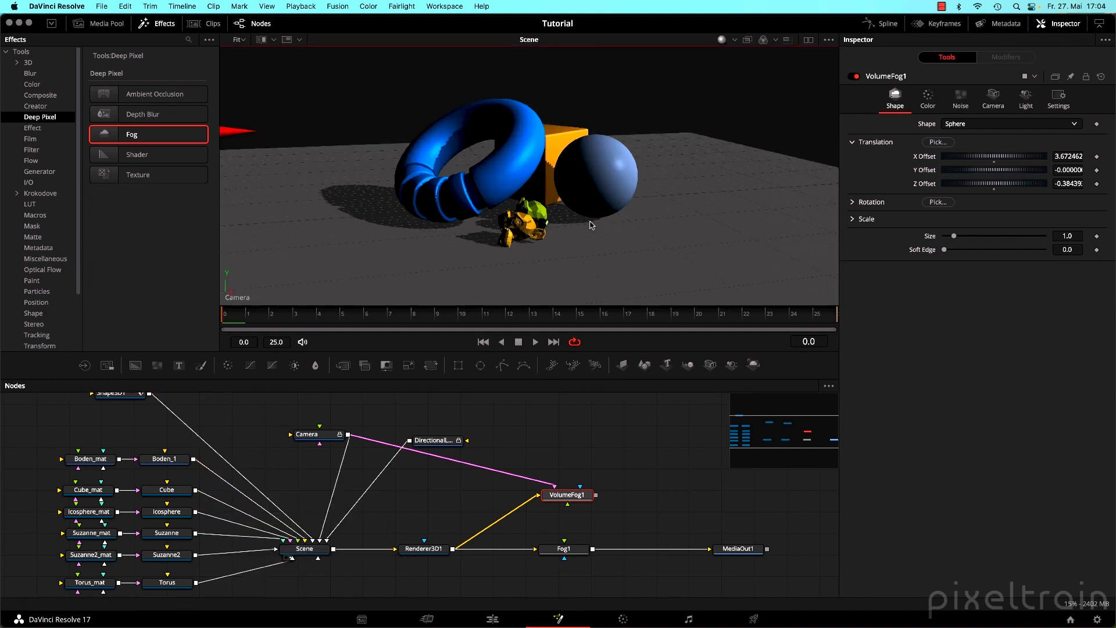
left_click(241, 298)
left_click(286, 327)
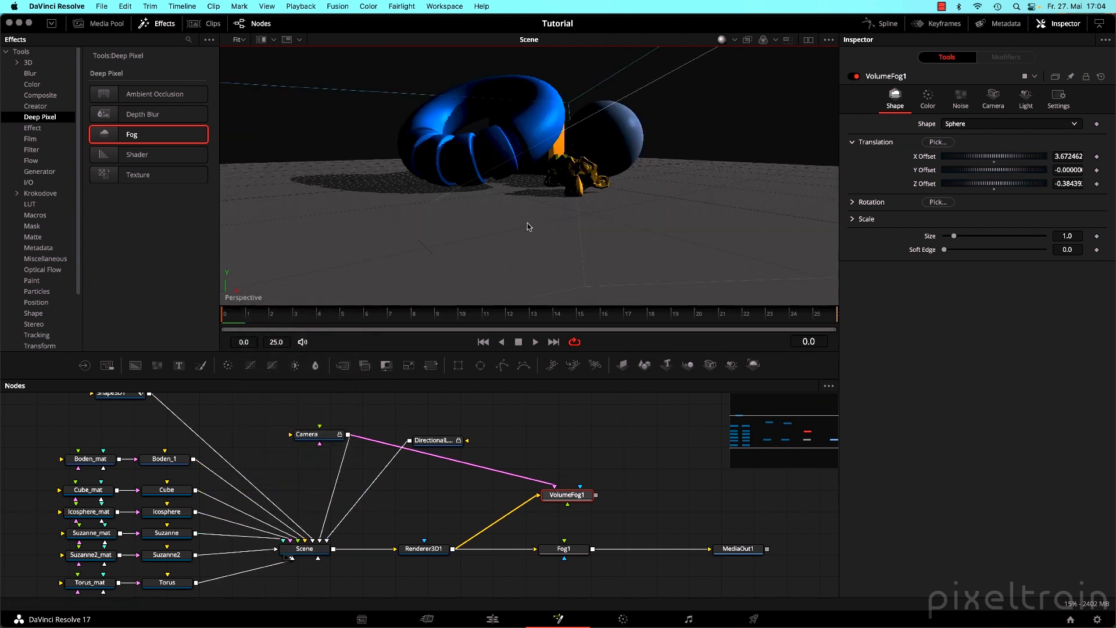
left_click_drag(562, 237, 493, 153)
scroll(445, 229, "down", 5)
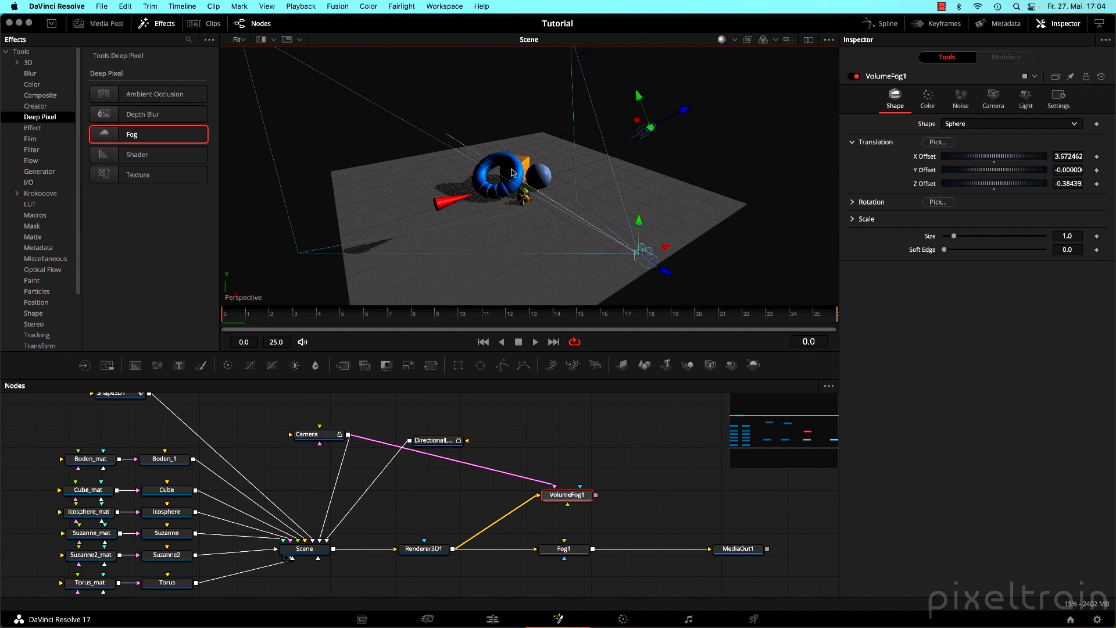
View Renderer3D1's PosX world position channel with Normalized Color Range enabled.
left_click(427, 551)
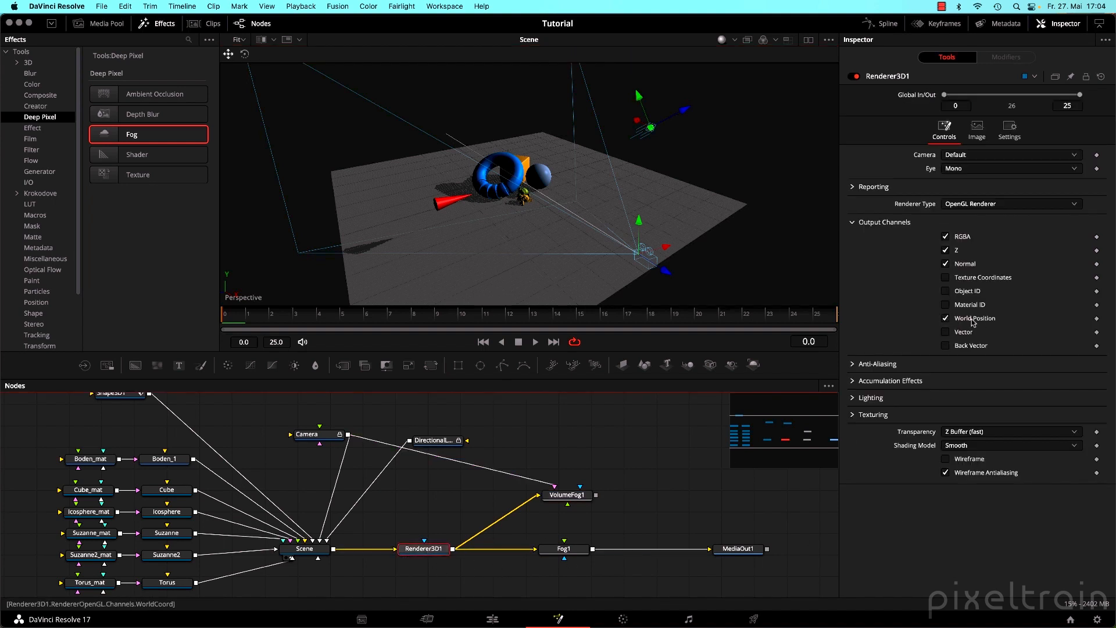
left_click(735, 40)
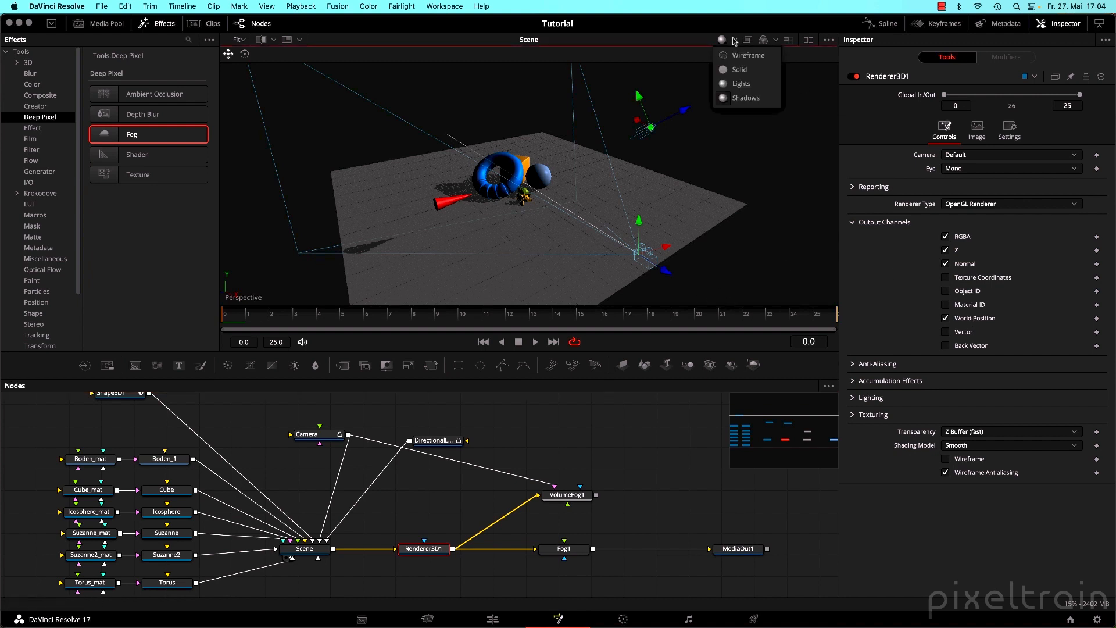
left_click(734, 39)
left_click_drag(428, 549, 542, 183)
left_click(765, 40)
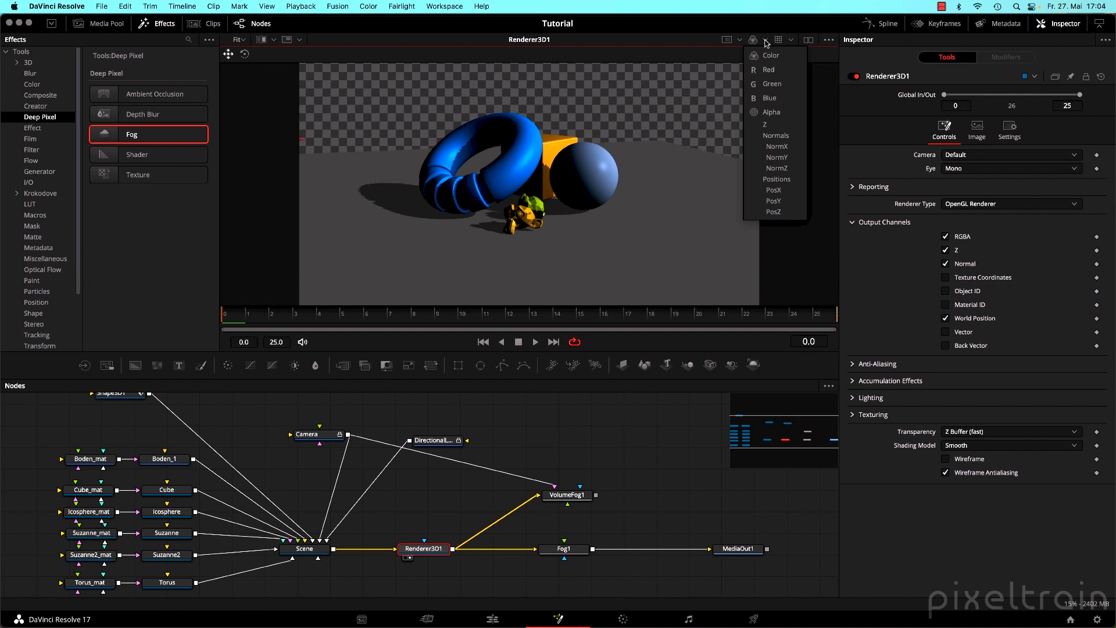
left_click(779, 190)
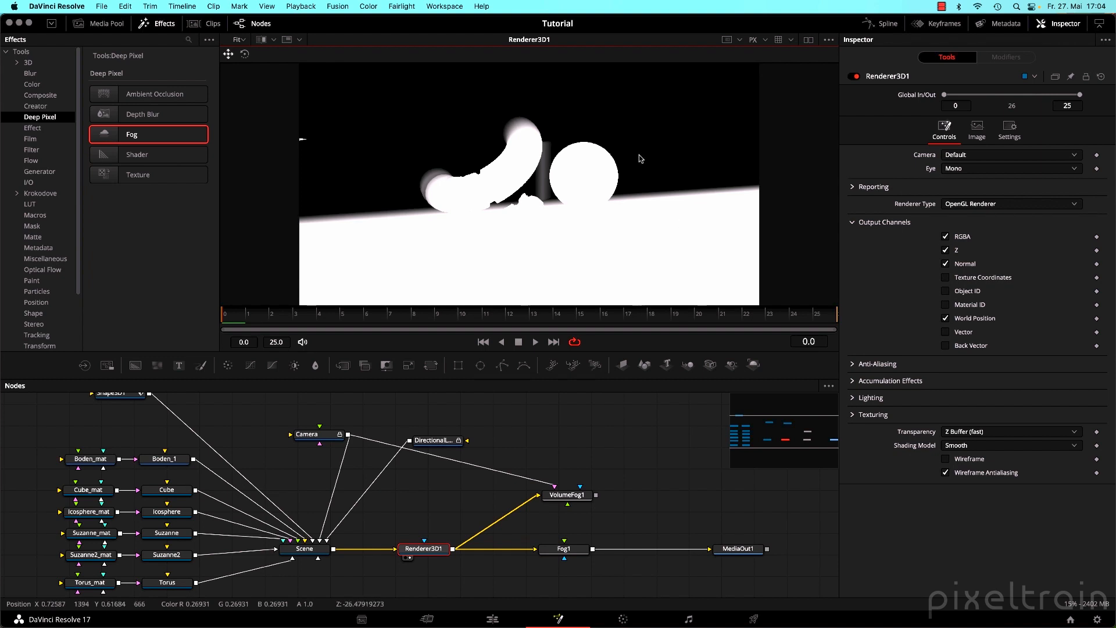
left_click(829, 40)
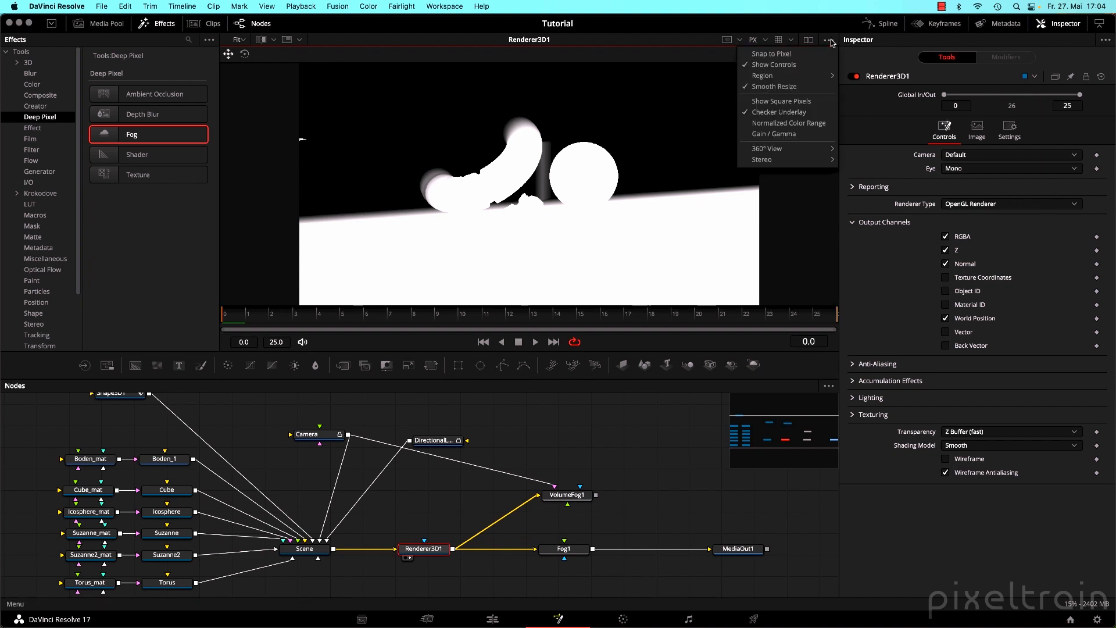
left_click(783, 123)
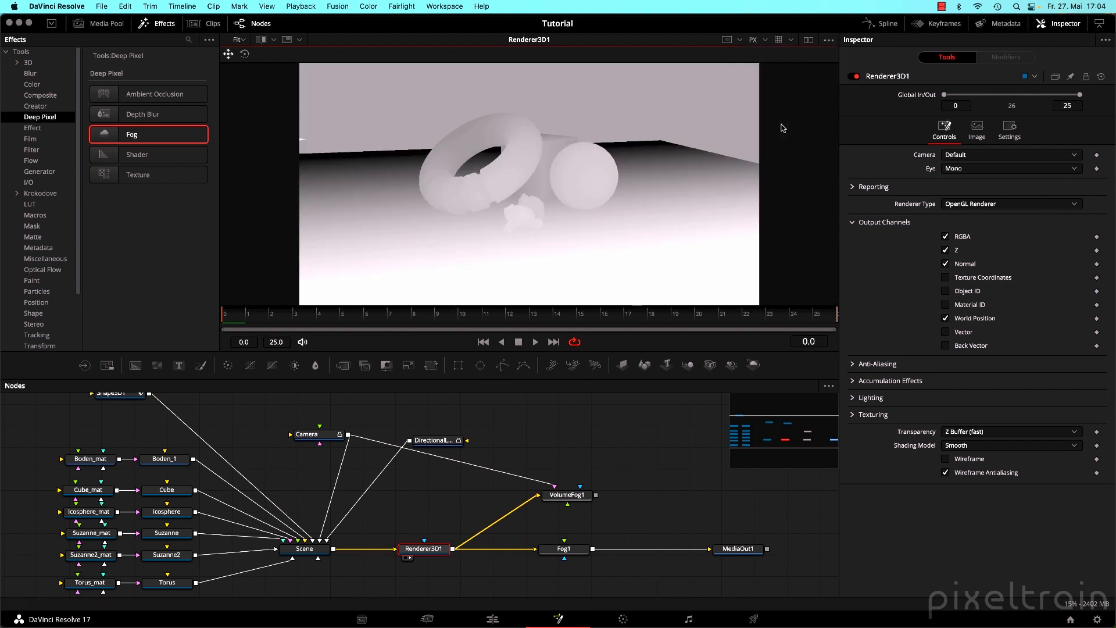
left_click(828, 41)
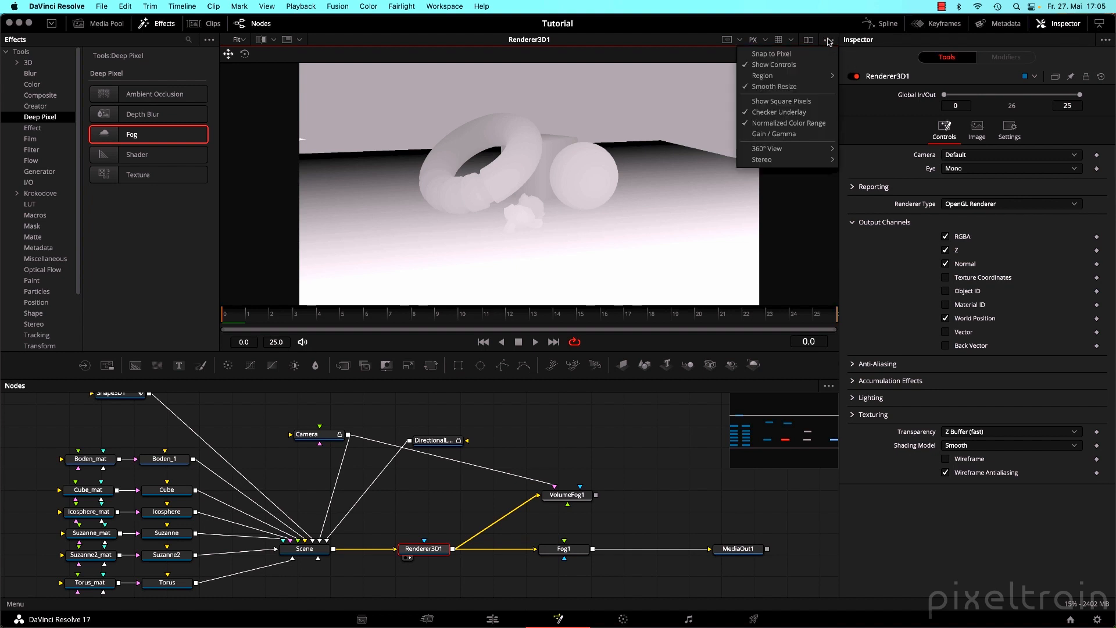
left_click(809, 258)
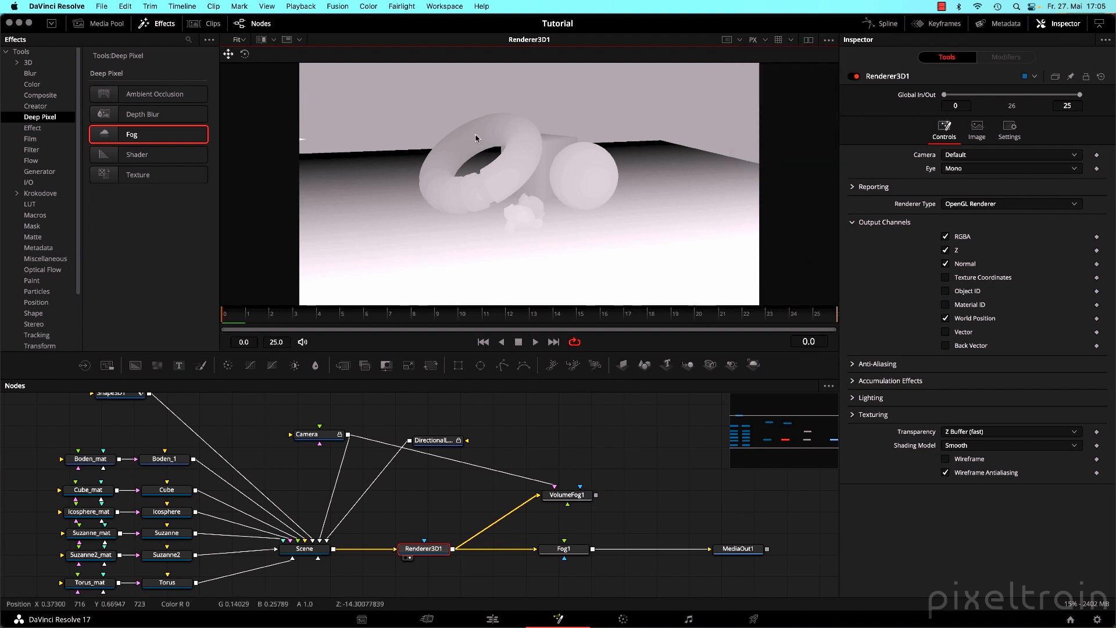
View Renderer3D1's PosY channel and the combined Positions channels, then turn off Normalized Color Range.
left_click(765, 42)
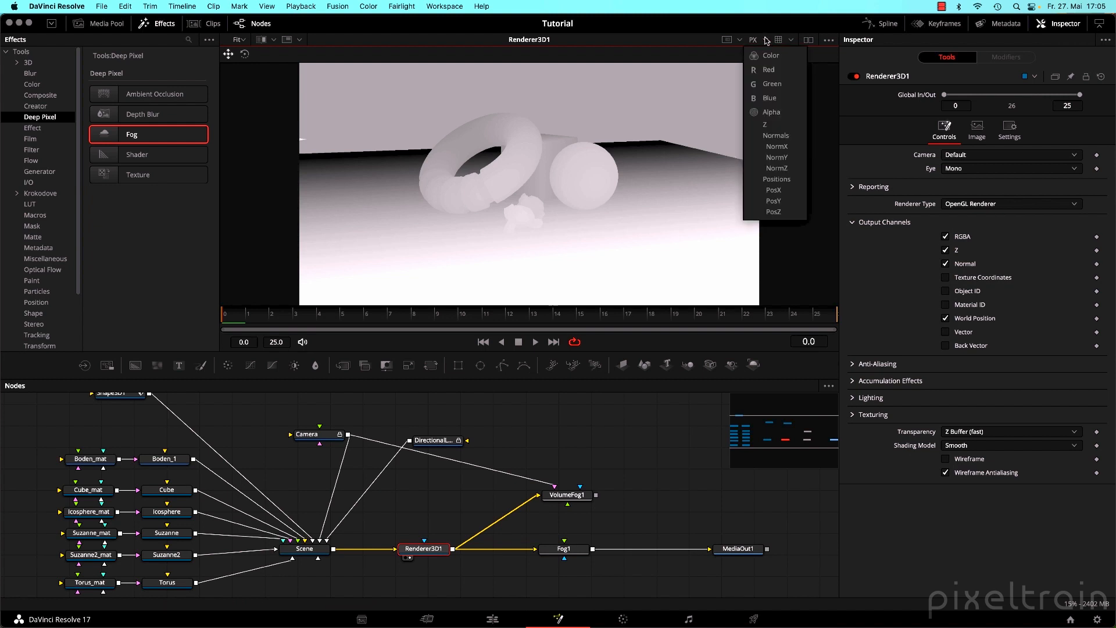
left_click(795, 204)
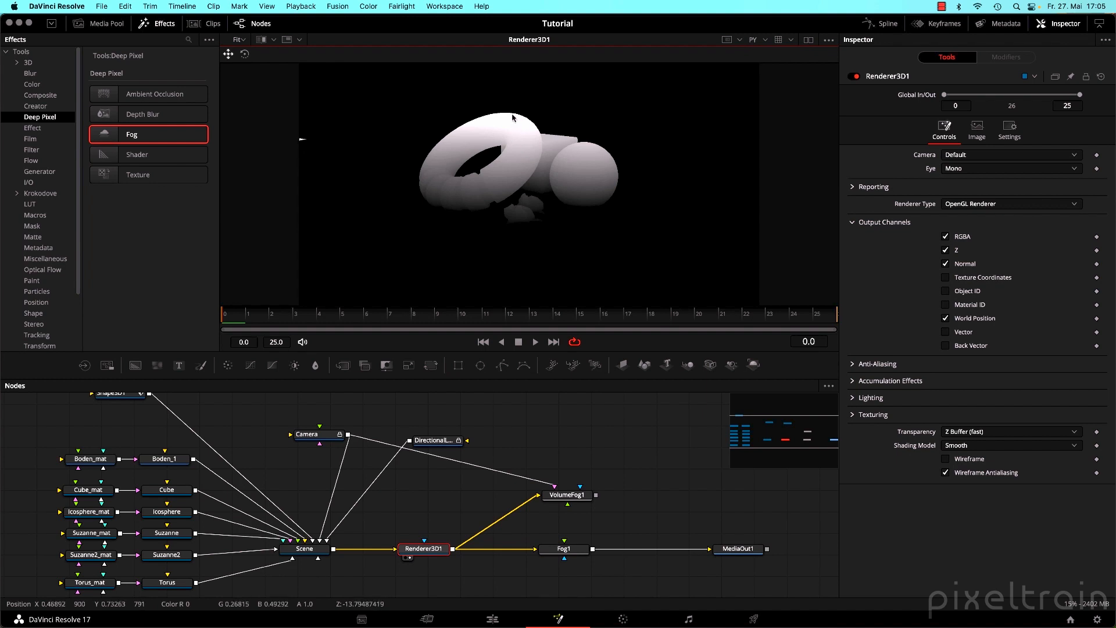
left_click(765, 42)
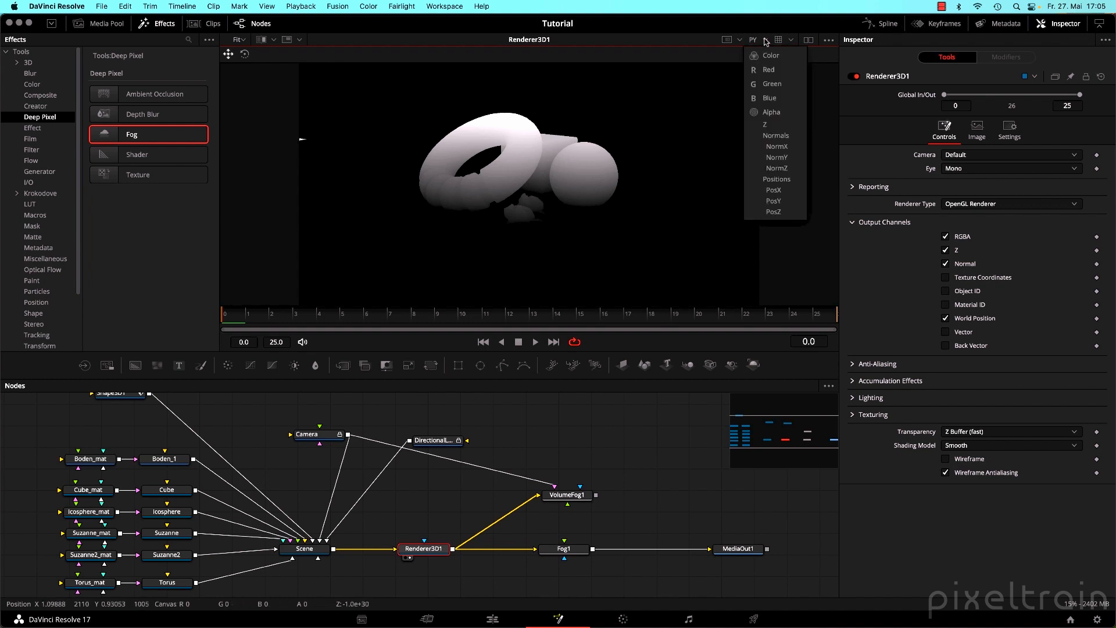
left_click(776, 180)
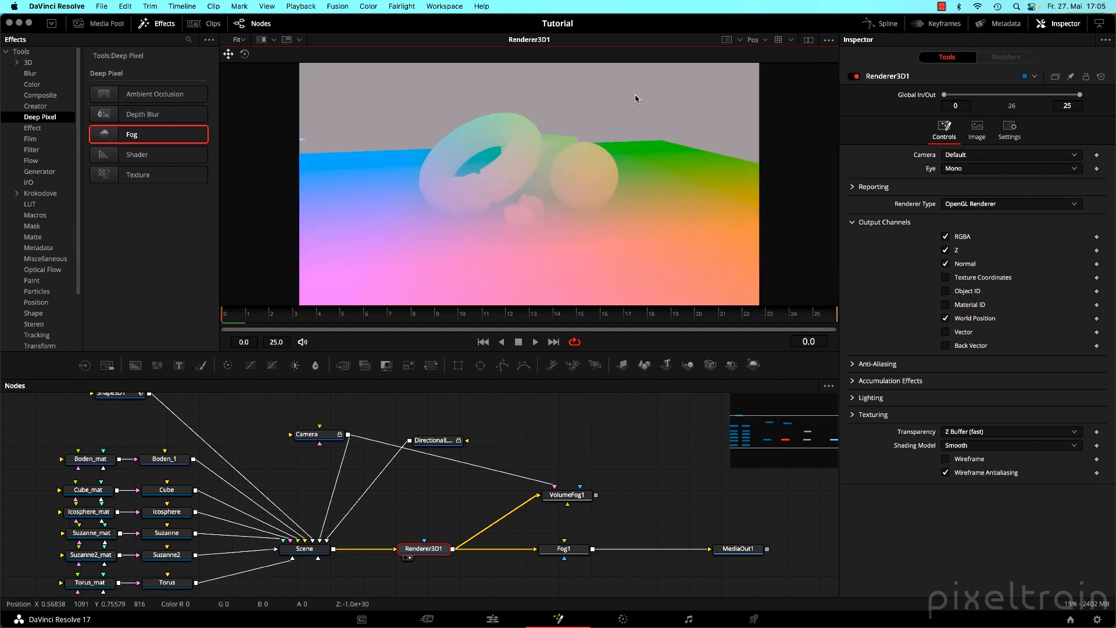
left_click(829, 40)
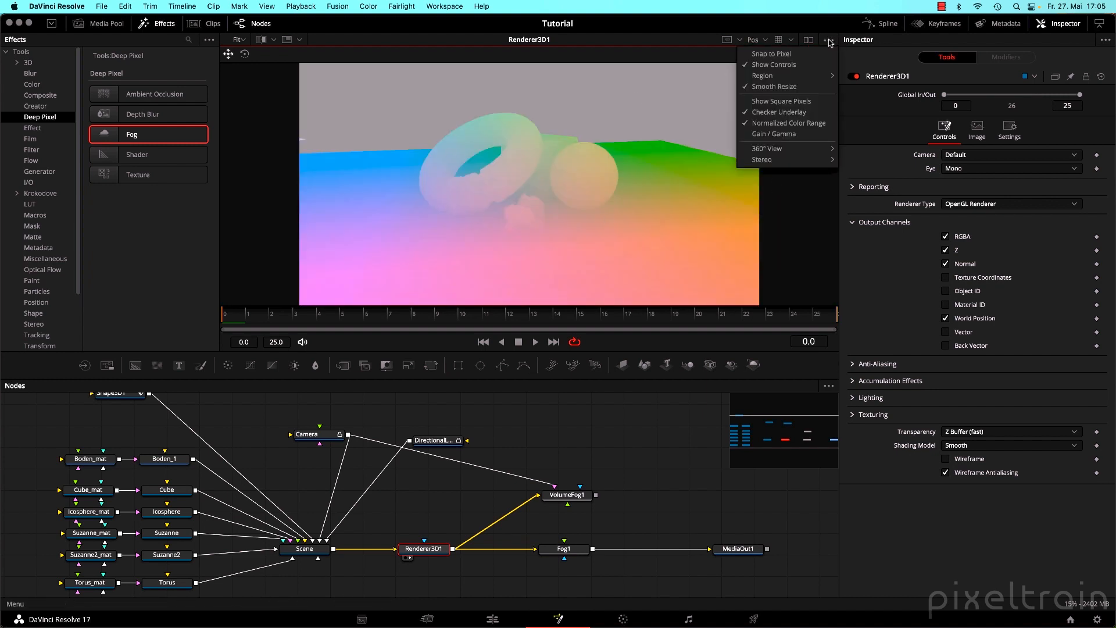
left_click(791, 123)
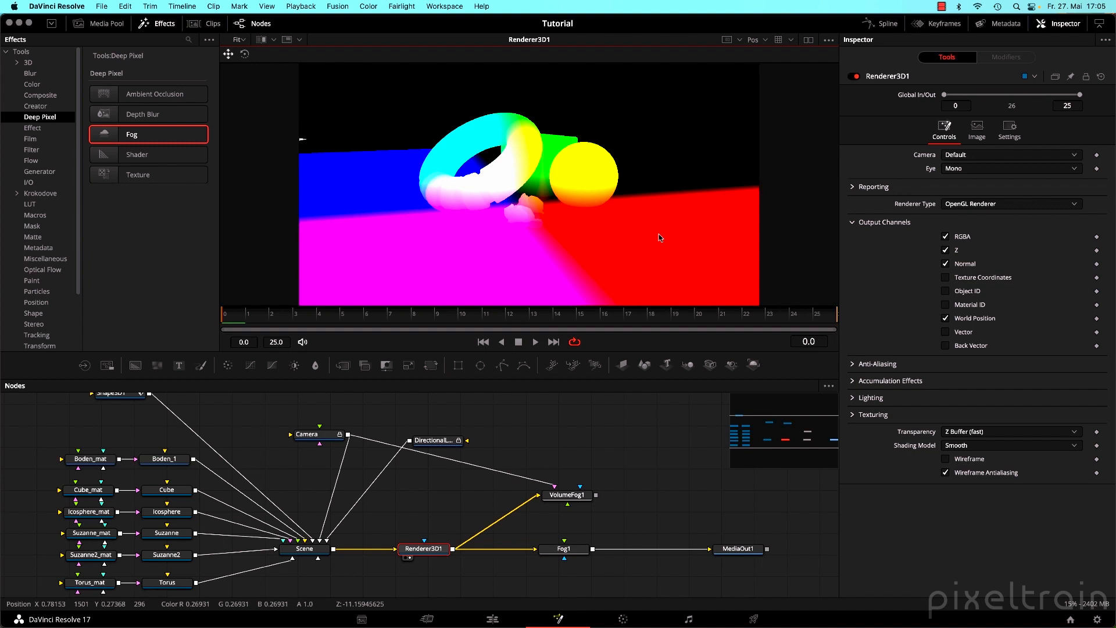
Load VolumeFog1 into the viewer and switch the displayed channel back to Color.
left_click(567, 495)
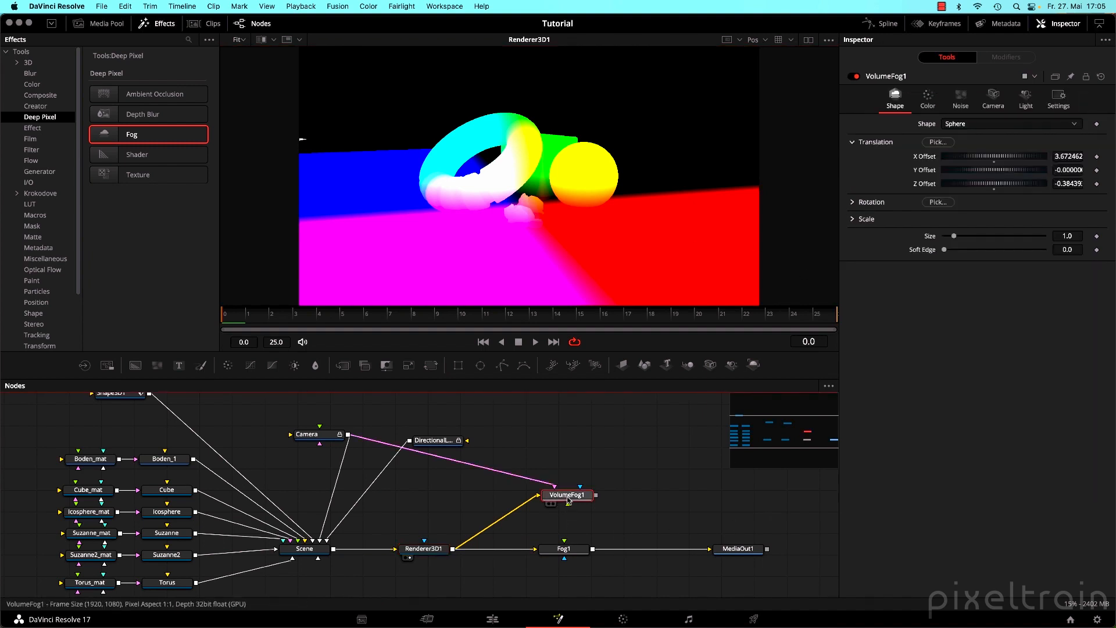
key("1")
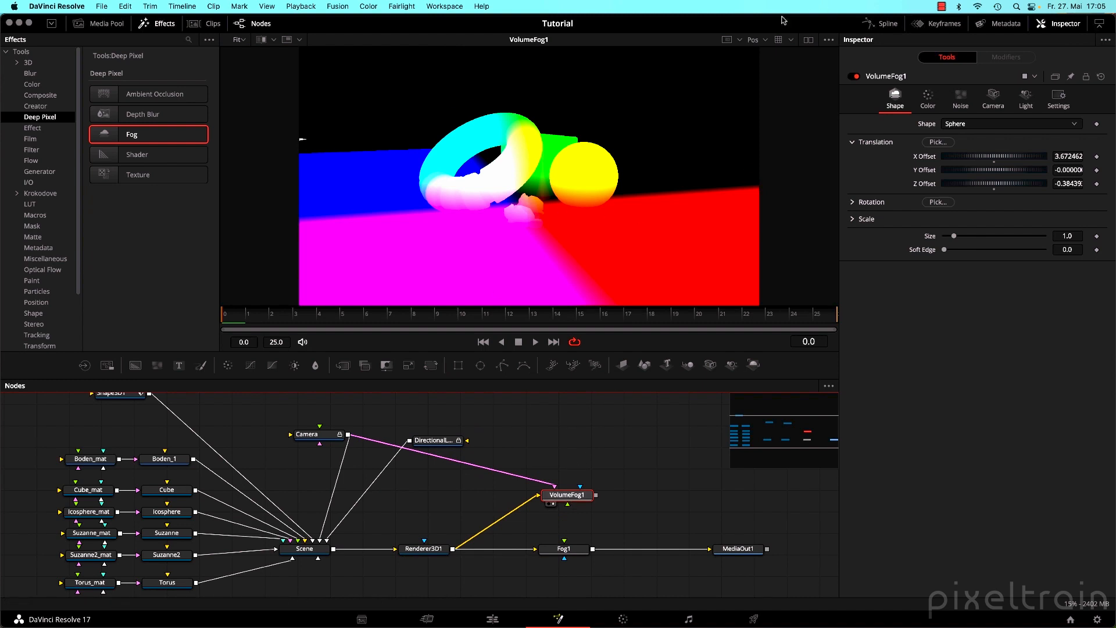
left_click(755, 40)
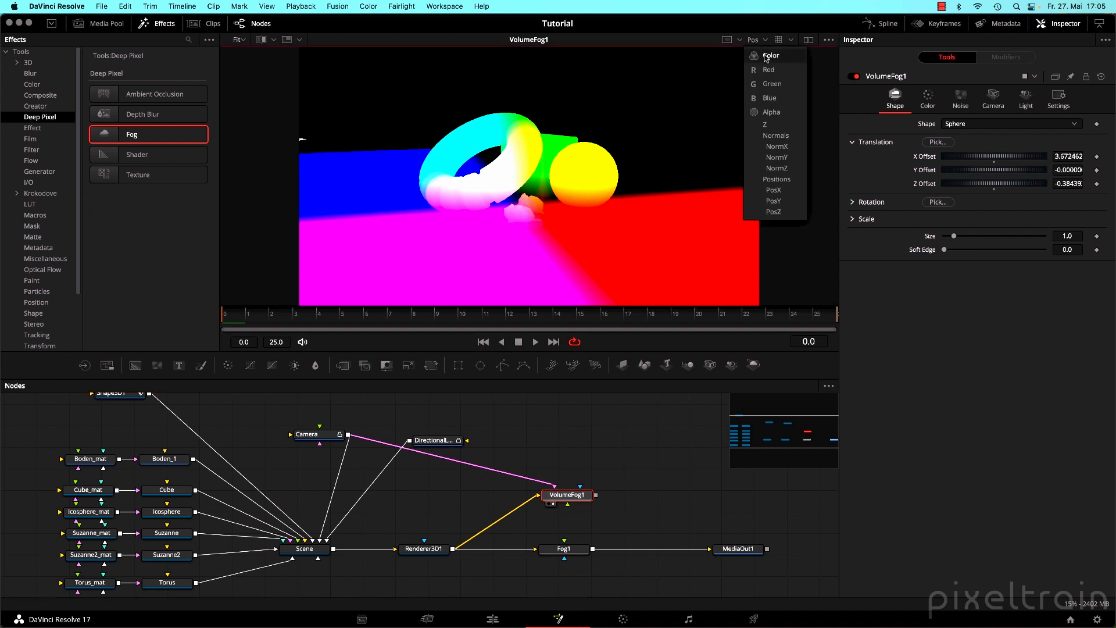
left_click(766, 57)
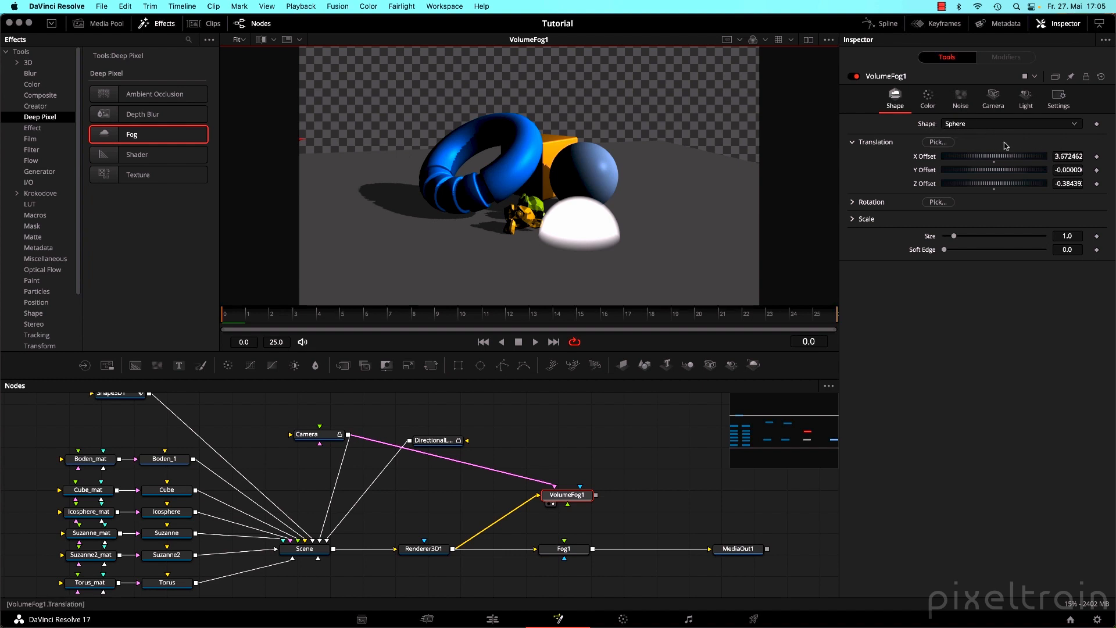
Keep VolumeFog1's shape as Sphere, enlarge it to size 1.2, and move it to offsets X 3.26, Y 0.42, Z 0.8.
left_click(963, 124)
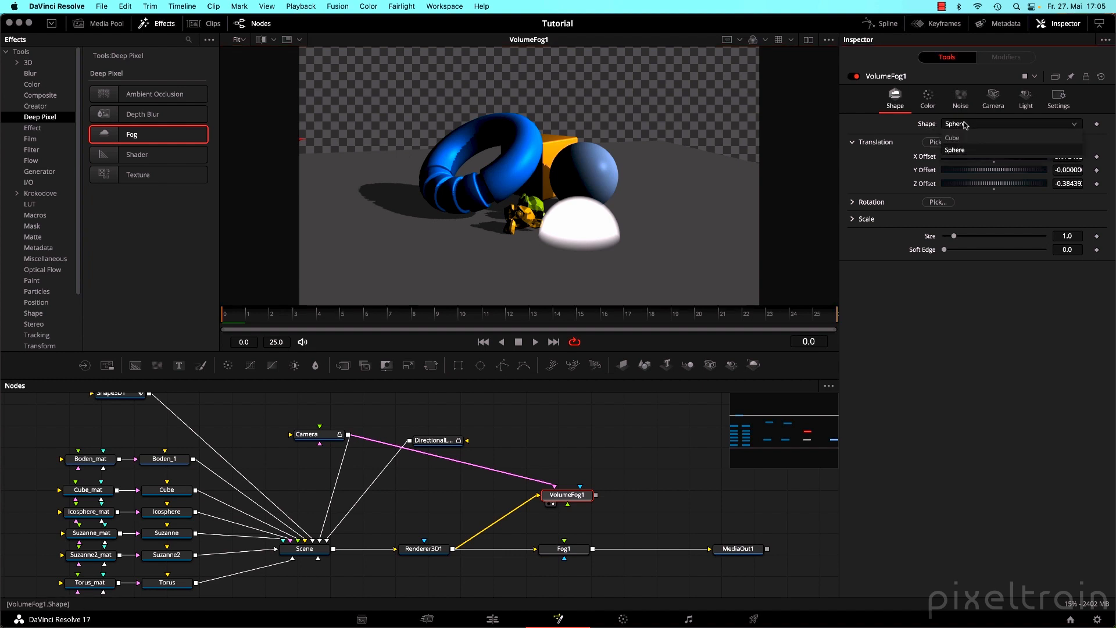
left_click(943, 151)
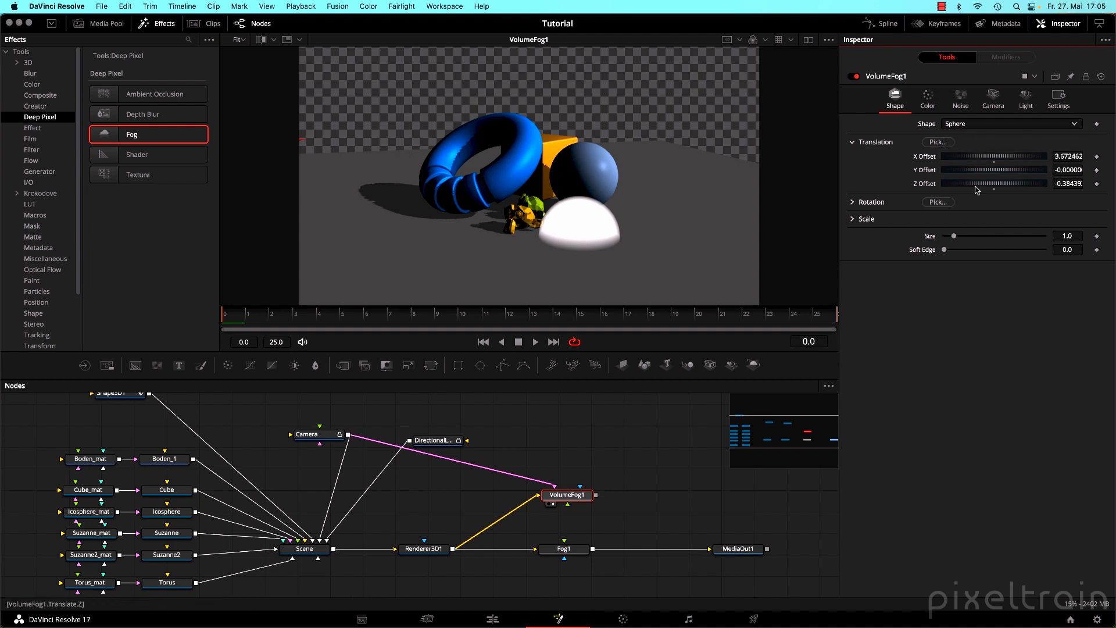
mouse_move(983, 160)
left_mouse_down()
mouse_move(1023, 160)
mouse_move(965, 161)
mouse_move(1011, 170)
mouse_move(992, 185)
mouse_move(1006, 158)
mouse_move(974, 159)
mouse_move(981, 170)
mouse_move(969, 171)
mouse_move(985, 170)
left_mouse_up()
left_click_drag(988, 184, 1001, 156)
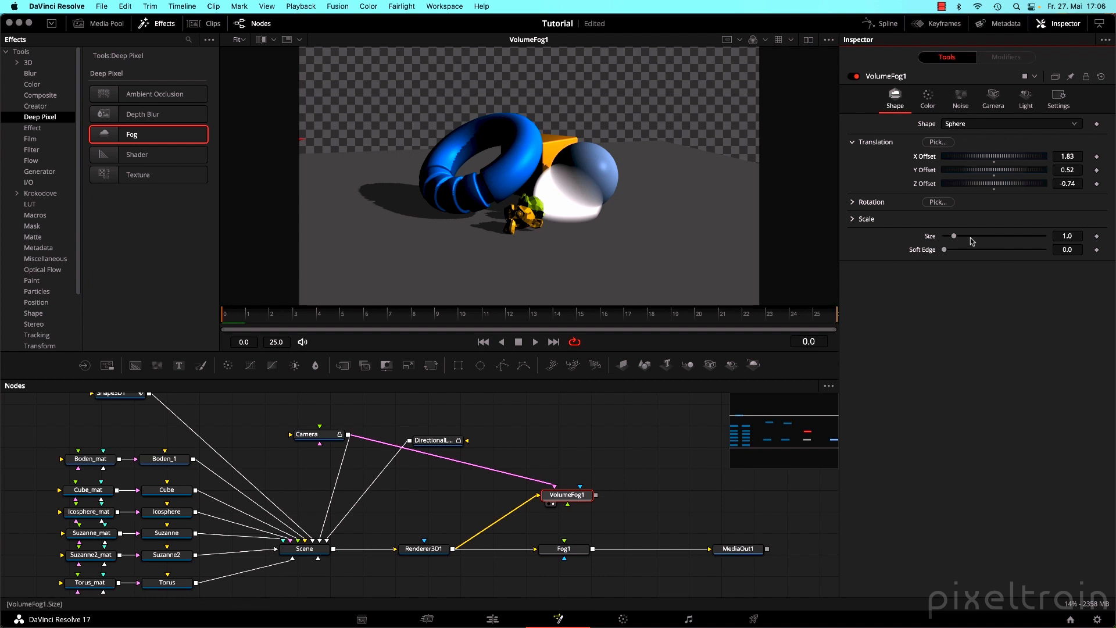
mouse_move(954, 237)
left_mouse_down()
mouse_move(970, 239)
mouse_move(945, 251)
left_mouse_up()
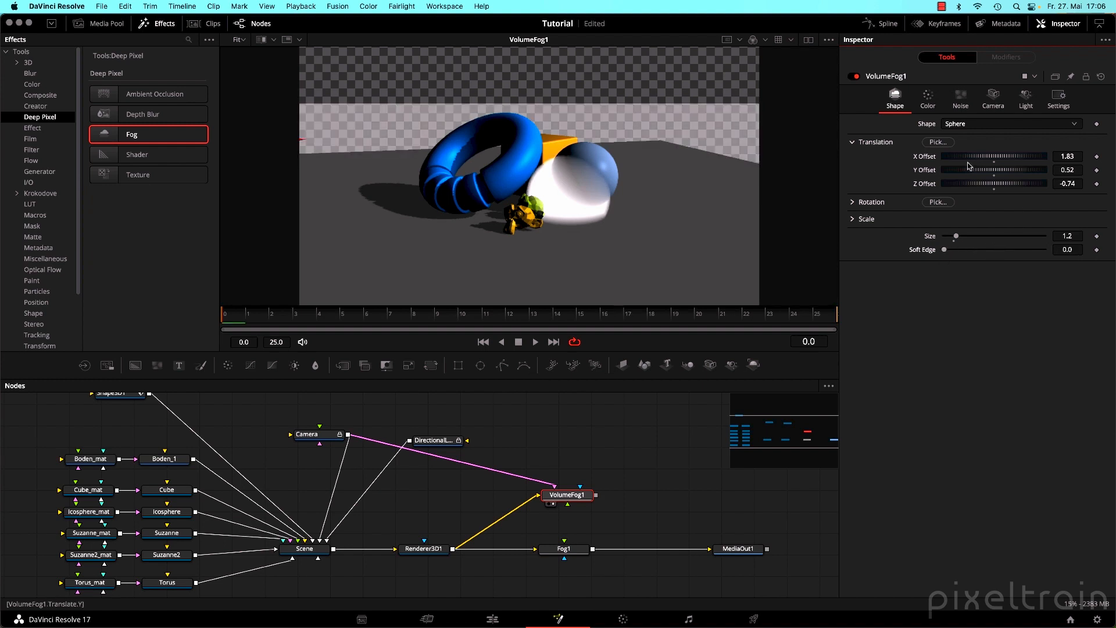
left_click_drag(987, 161, 1000, 187)
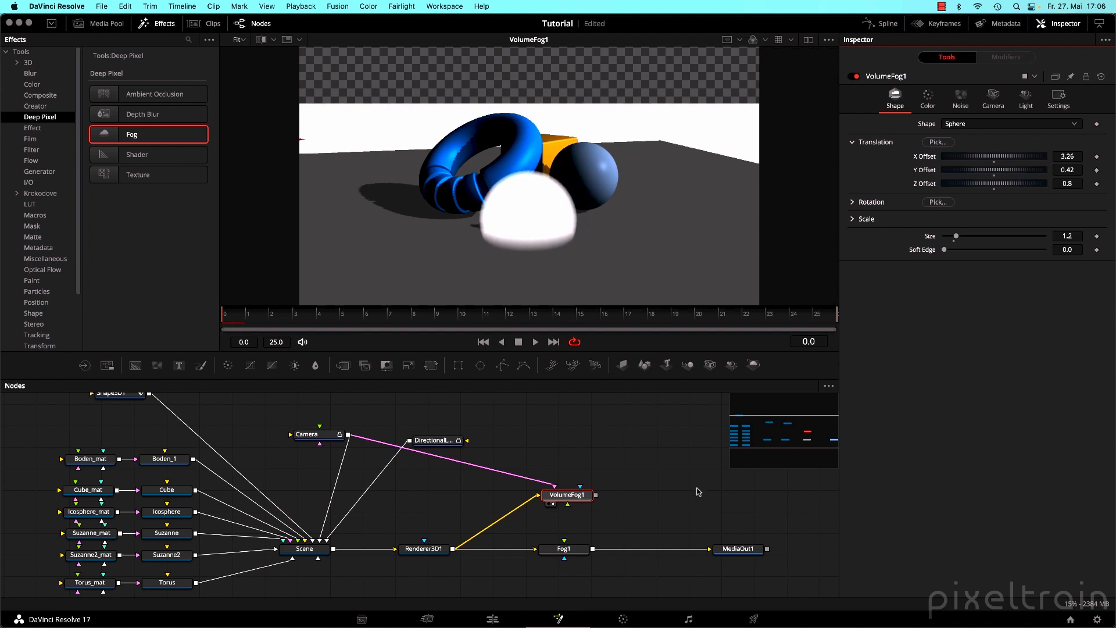
Move the VolumeFog1 node further up above Fog1 and deselect all nodes.
left_click_drag(578, 495, 570, 462)
left_click(736, 484)
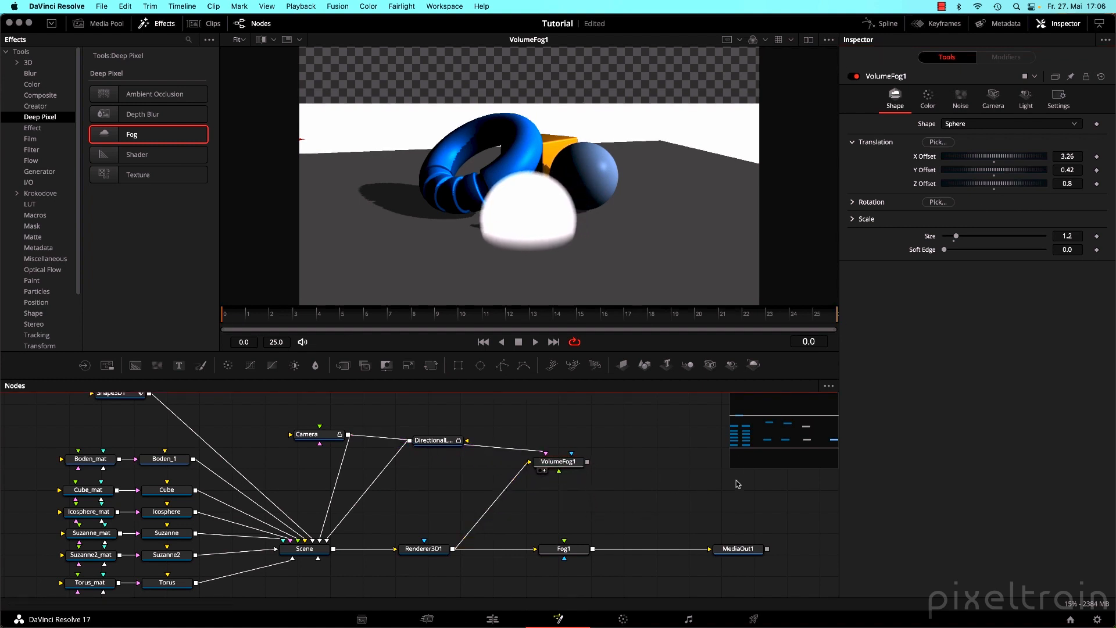
Delete Fog1, insert a ColorCorrector between Renderer3D1 and MediaOut1, and show it in the viewer.
left_click(578, 549)
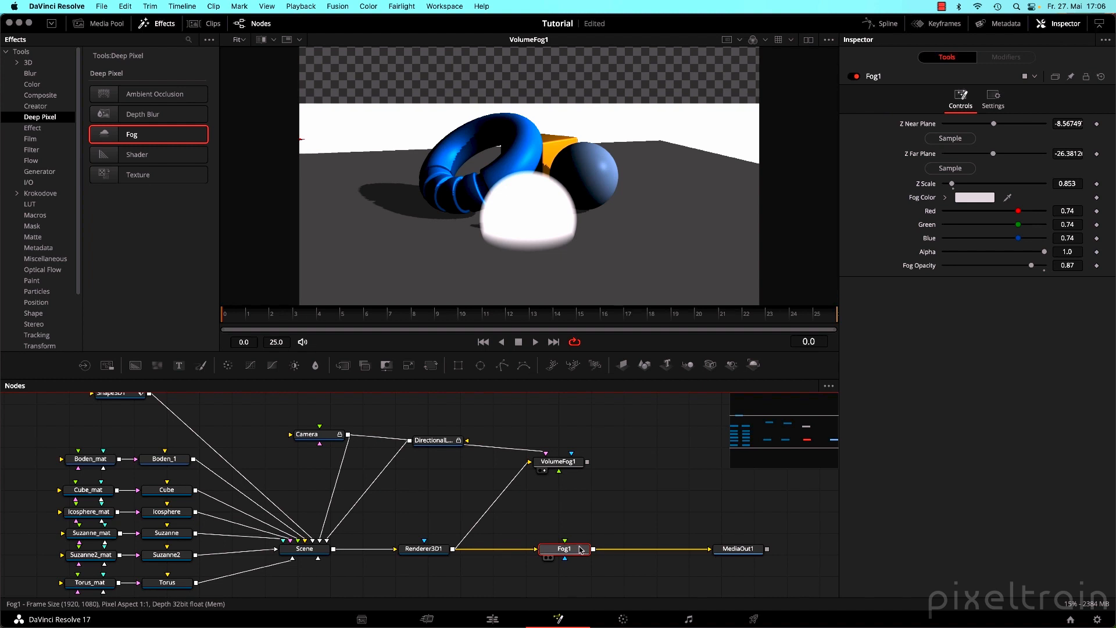
key("Delete")
left_click_drag(226, 367, 584, 552)
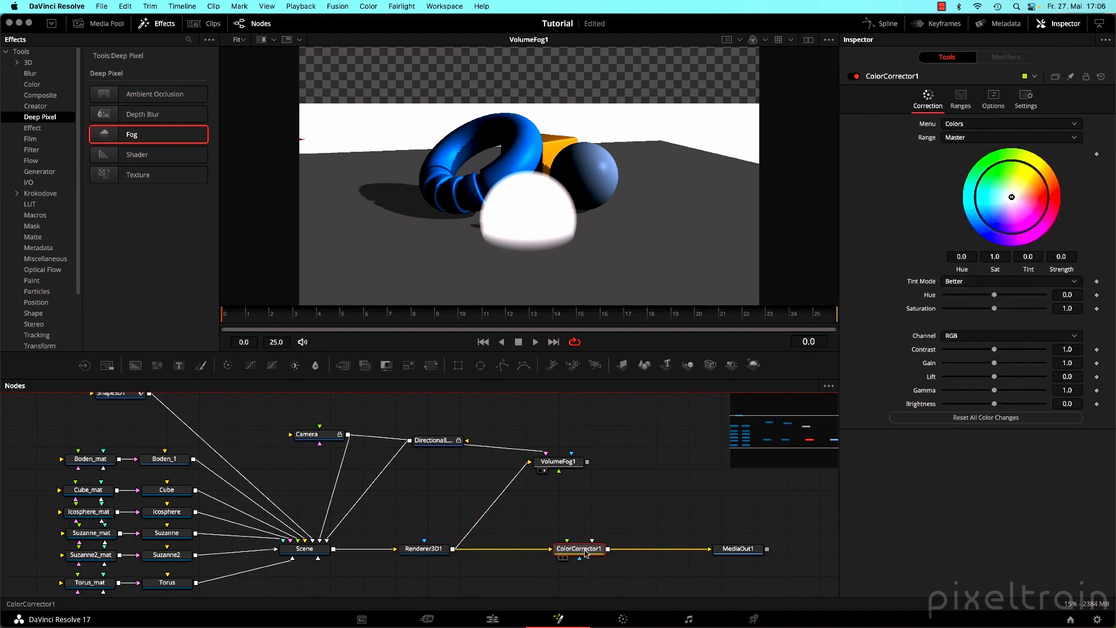
key("1")
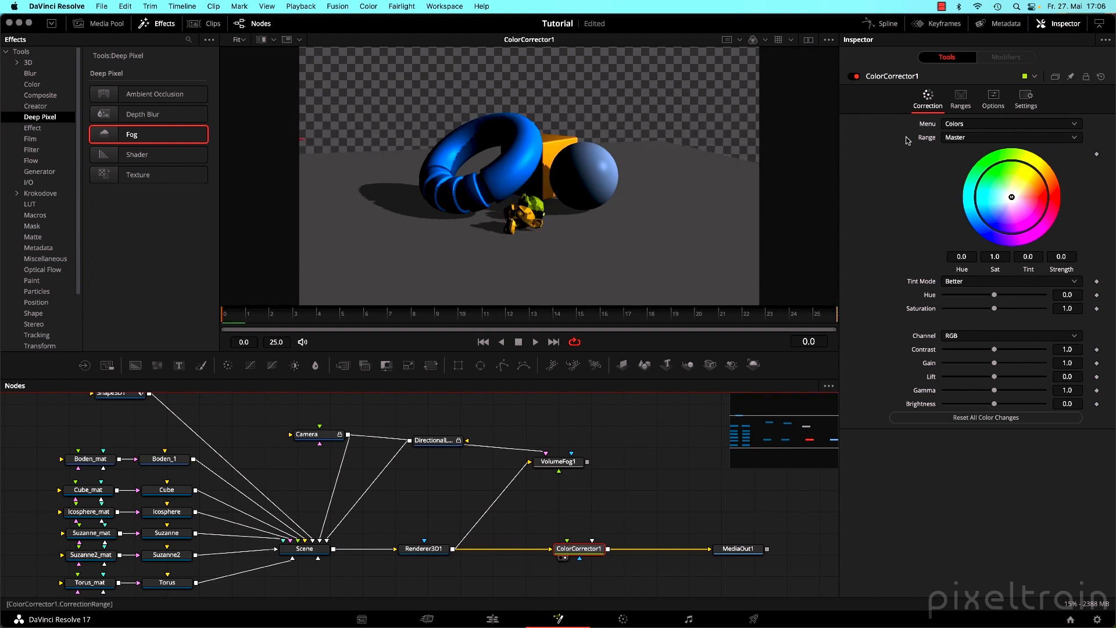
Try an orange tint on ColorCorrector1, reset the node, and set its Gain to 0.26.
left_click_drag(1012, 197, 1030, 188)
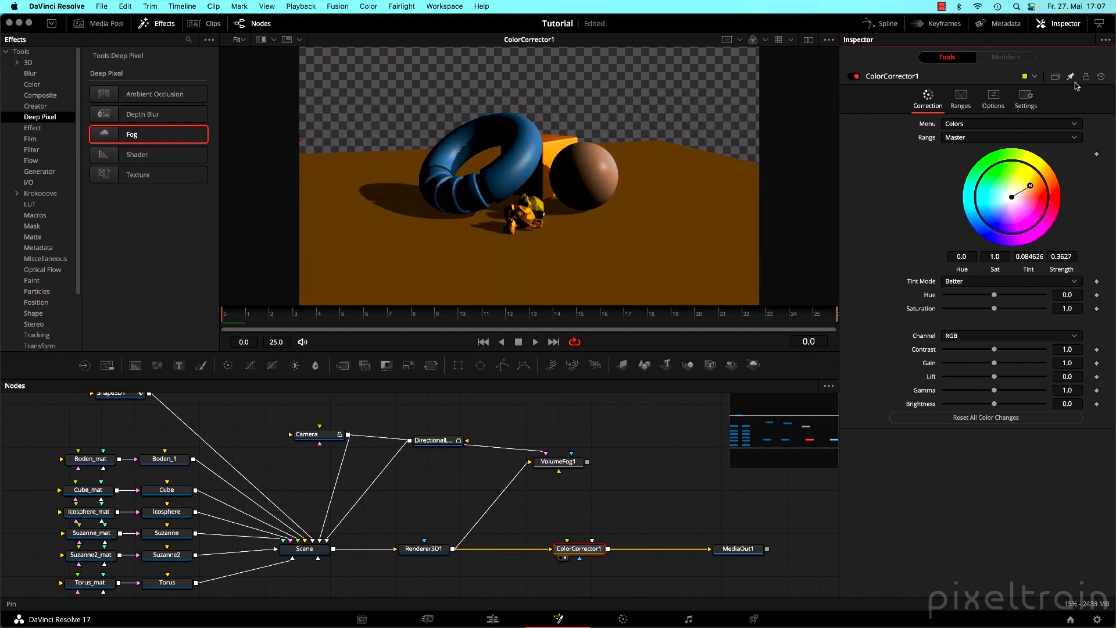
left_click(1101, 76)
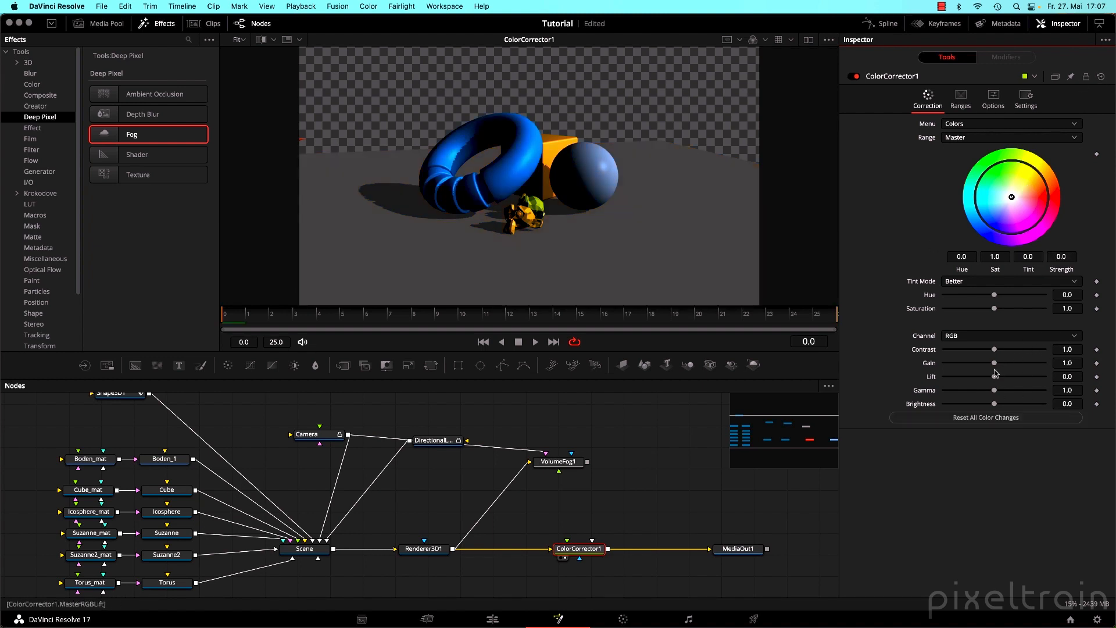
left_click_drag(996, 365, 959, 366)
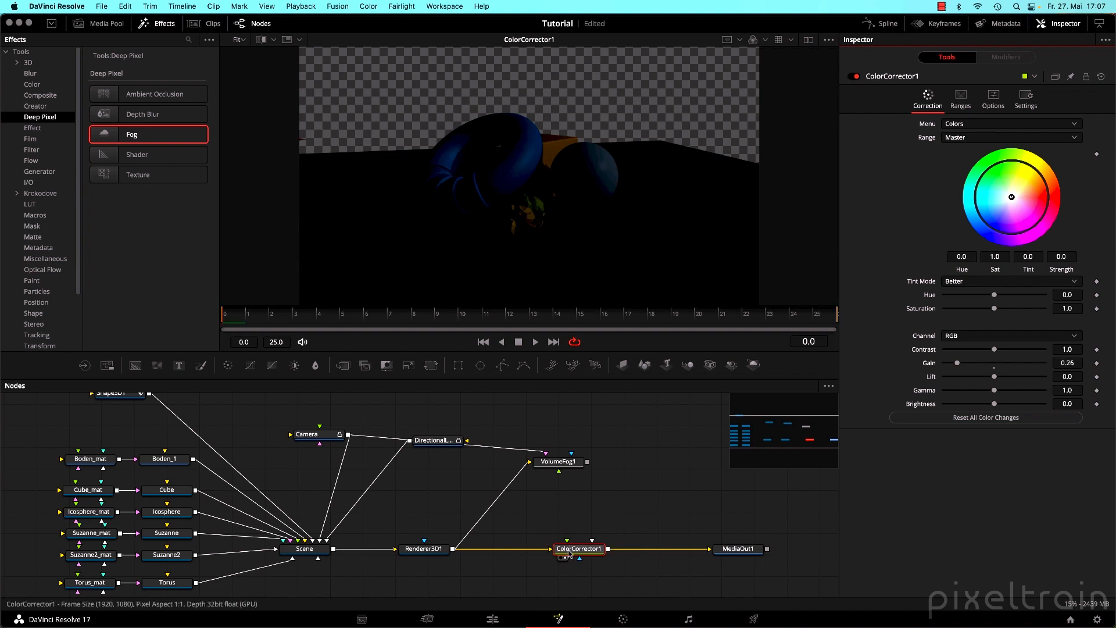
Show VolumeFog1 in the viewer and enable Fog Only in its color settings.
left_click(561, 464)
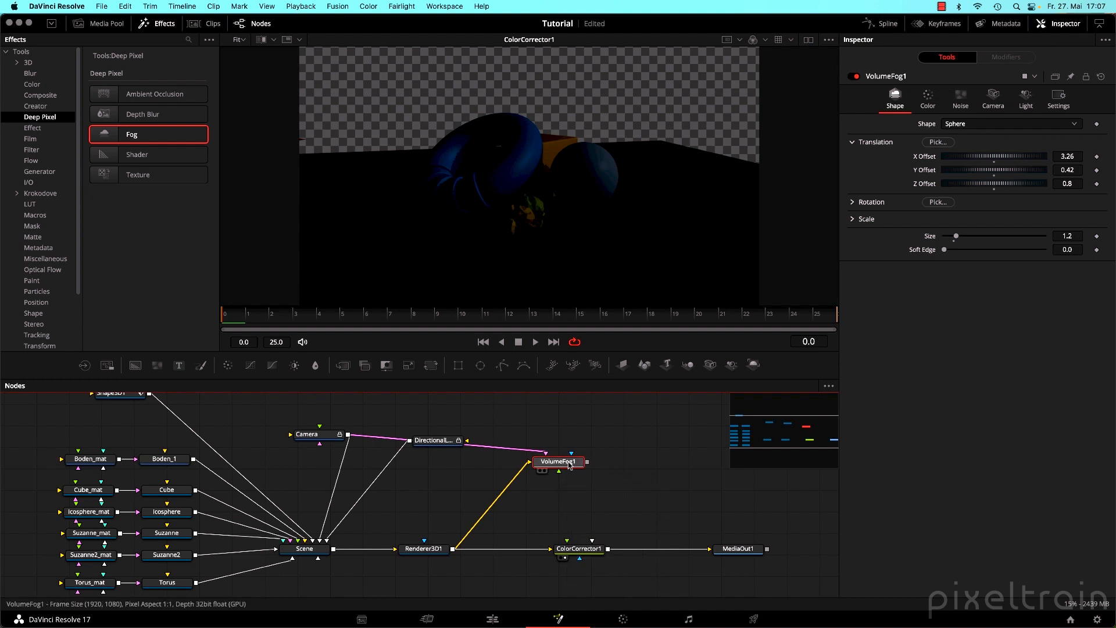
left_click_drag(567, 463, 618, 244)
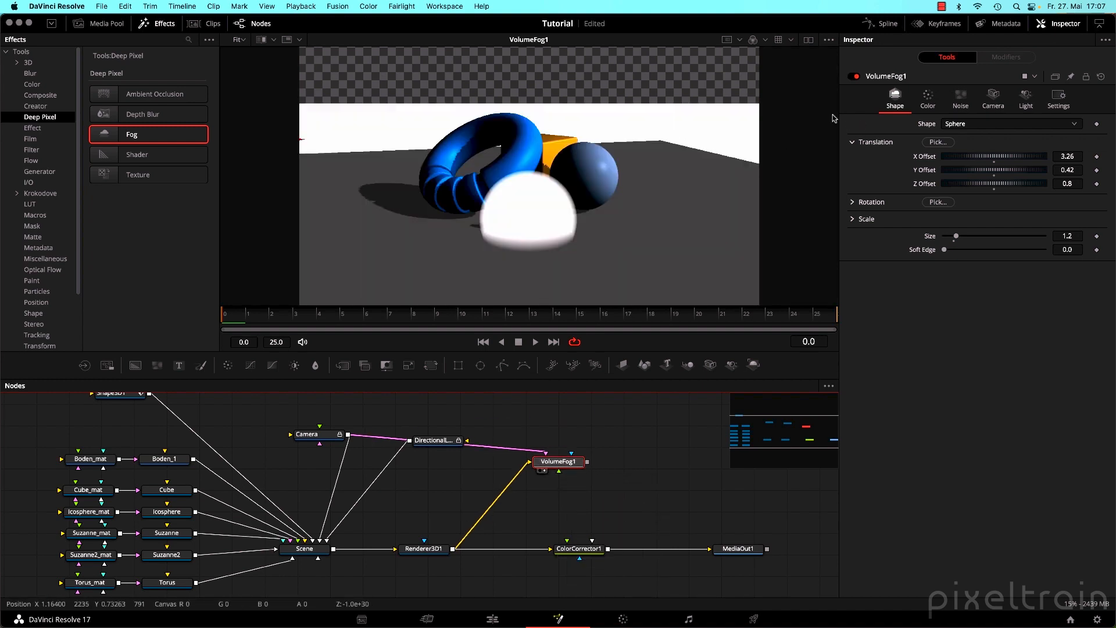
left_click(930, 99)
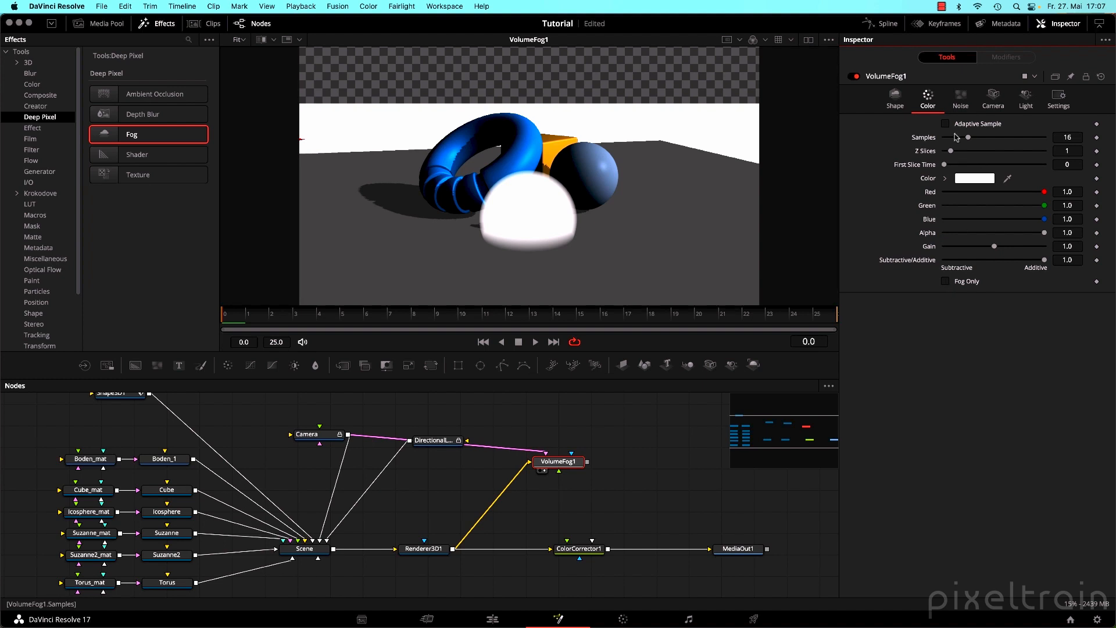
left_click(946, 282)
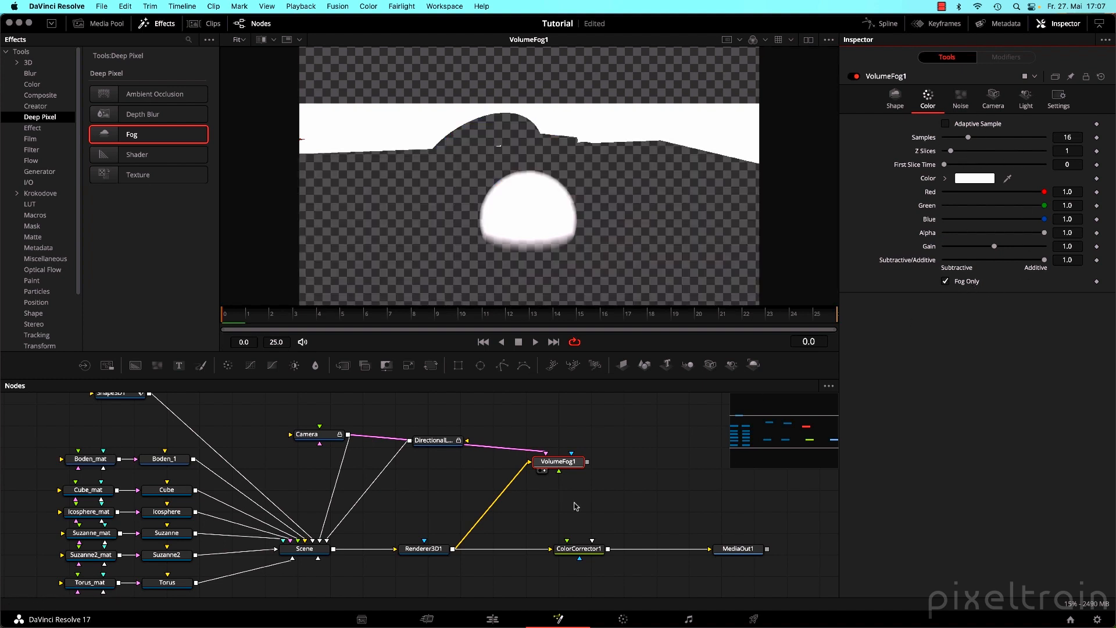
Connect VolumeFog1's output to ColorCorrector1's effect mask input and view ColorCorrector1.
left_click_drag(580, 560, 589, 465)
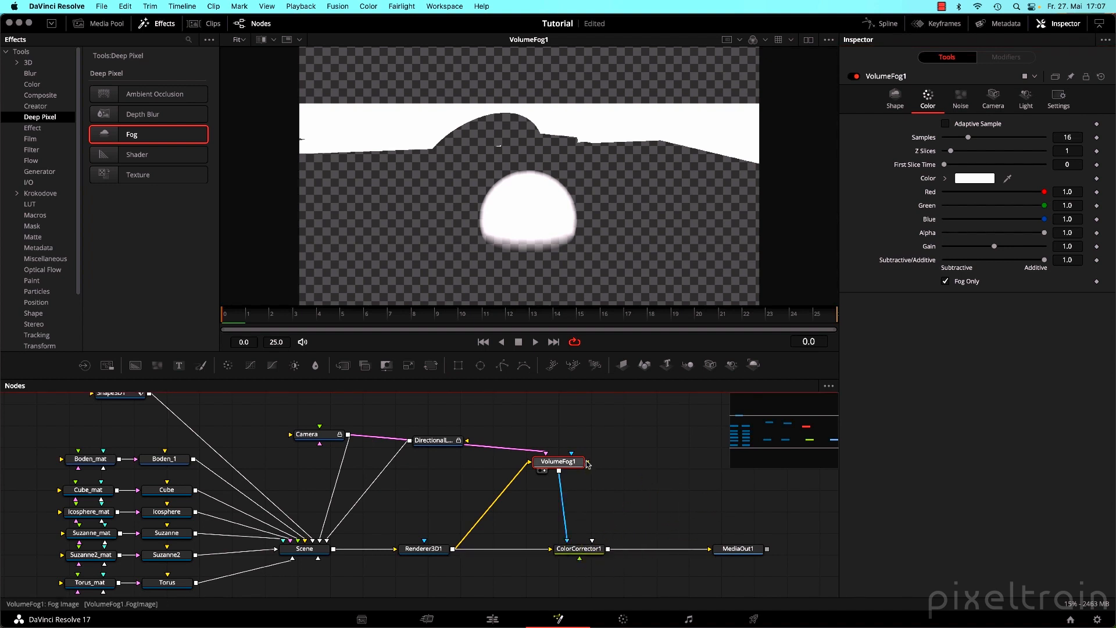
left_click(578, 553)
key("1")
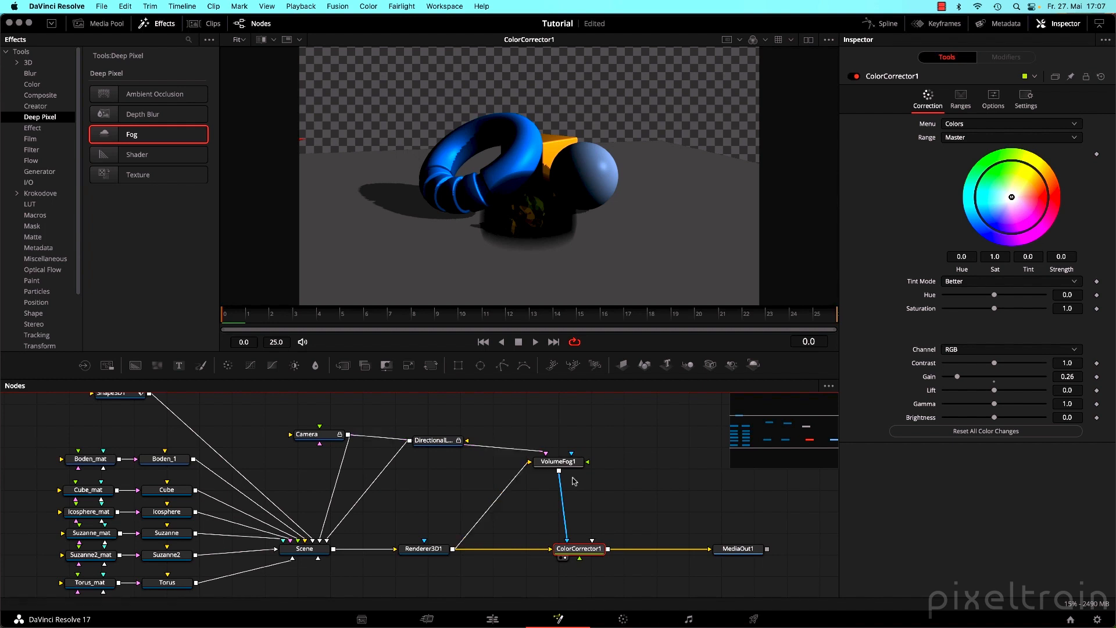
Save the project and enable Apply Mask Inverted for ColorCorrector1.
key("super+s")
left_click(1034, 101)
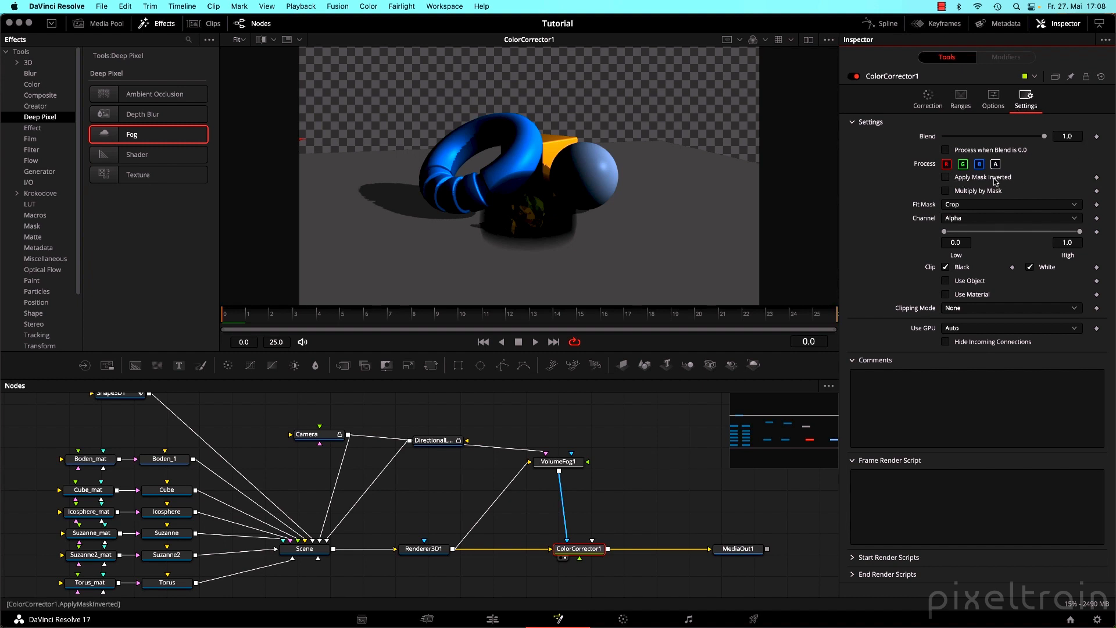
left_click(945, 177)
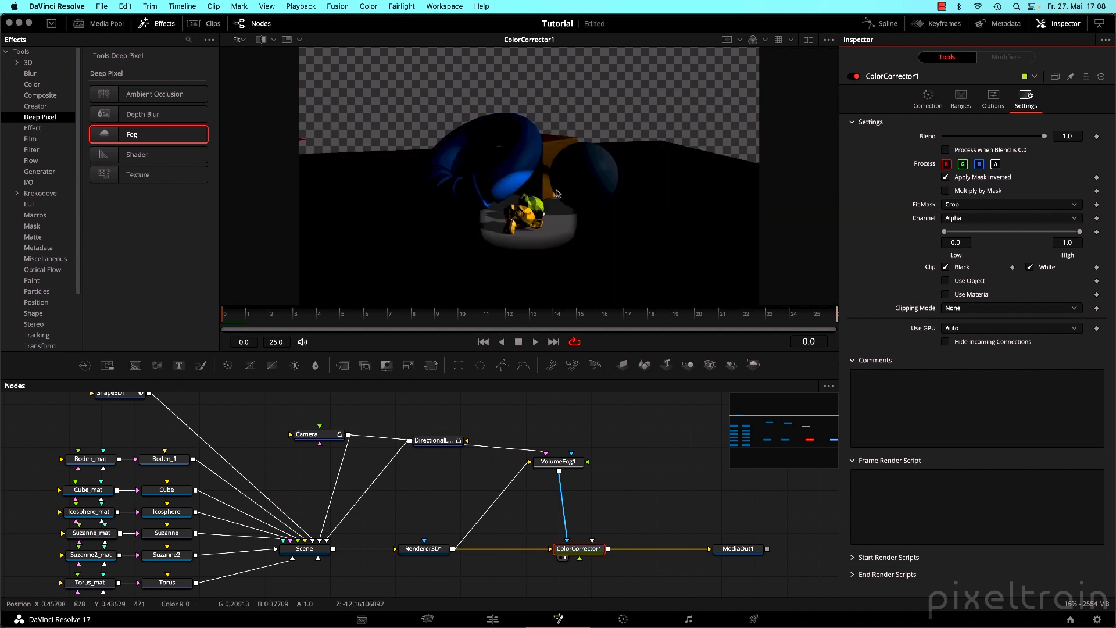
Reshape VolumeFog1's sphere with Y Offset 0.37, Z Offset 0.9, Size 2.28 and Soft Edge 0.592.
left_click(568, 462)
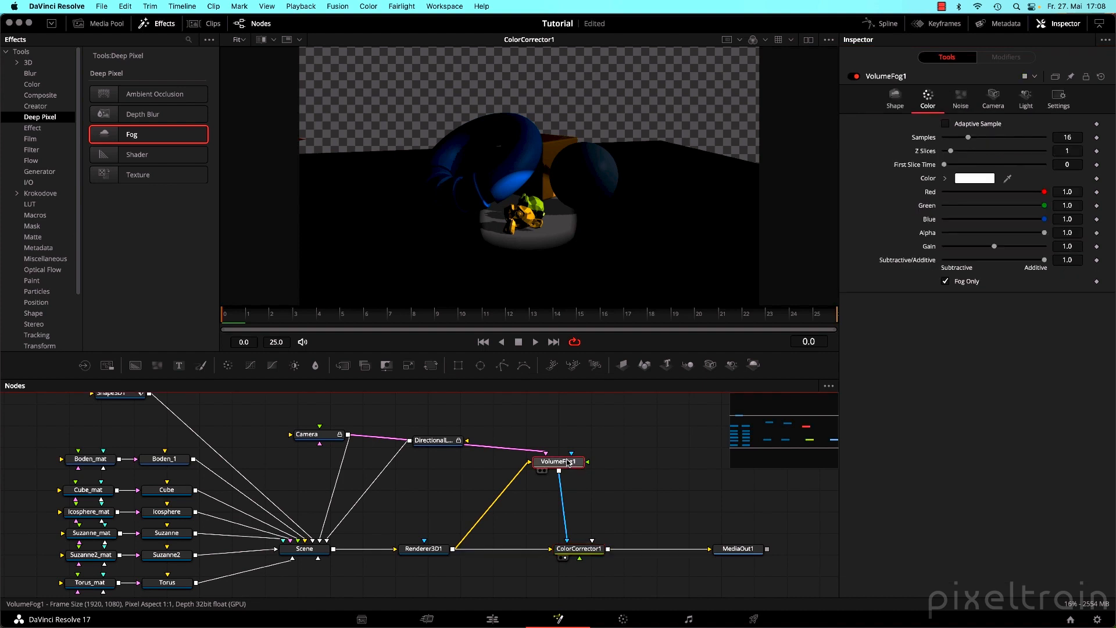
left_click(893, 97)
left_click_drag(996, 157, 988, 185)
mouse_move(955, 236)
left_mouse_down()
mouse_move(970, 236)
mouse_move(956, 236)
mouse_move(956, 250)
mouse_move(1003, 250)
mouse_move(967, 236)
left_mouse_up()
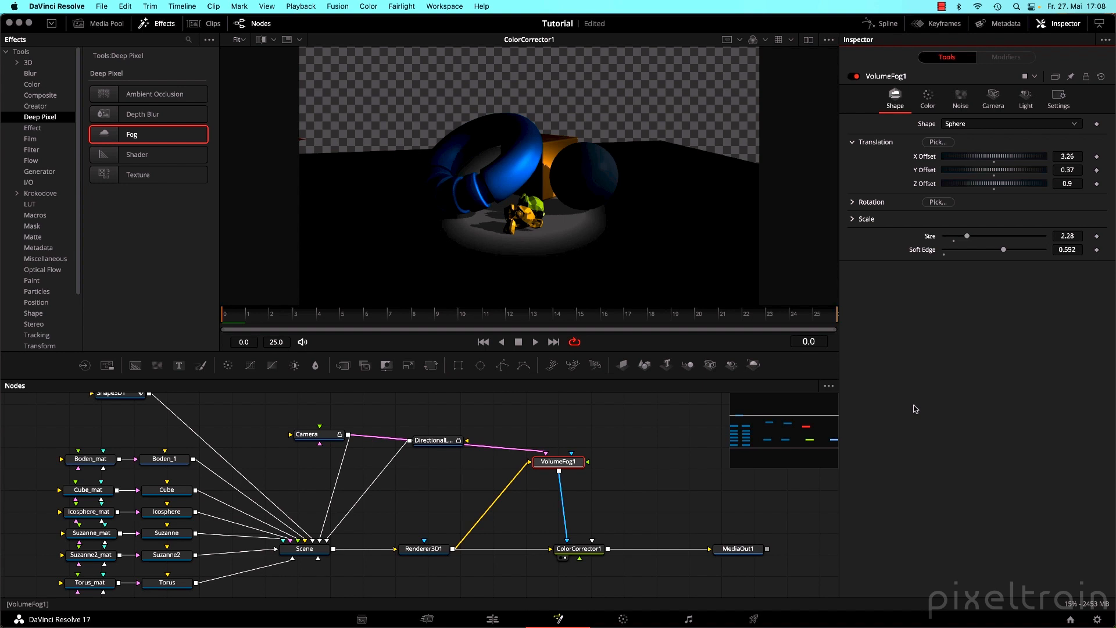
Delete VolumeFog1 and ColorCorrector1, then view Renderer3D1 and move its node closer to MediaOut1.
left_click_drag(591, 418, 567, 580)
key("Delete")
left_click(425, 549)
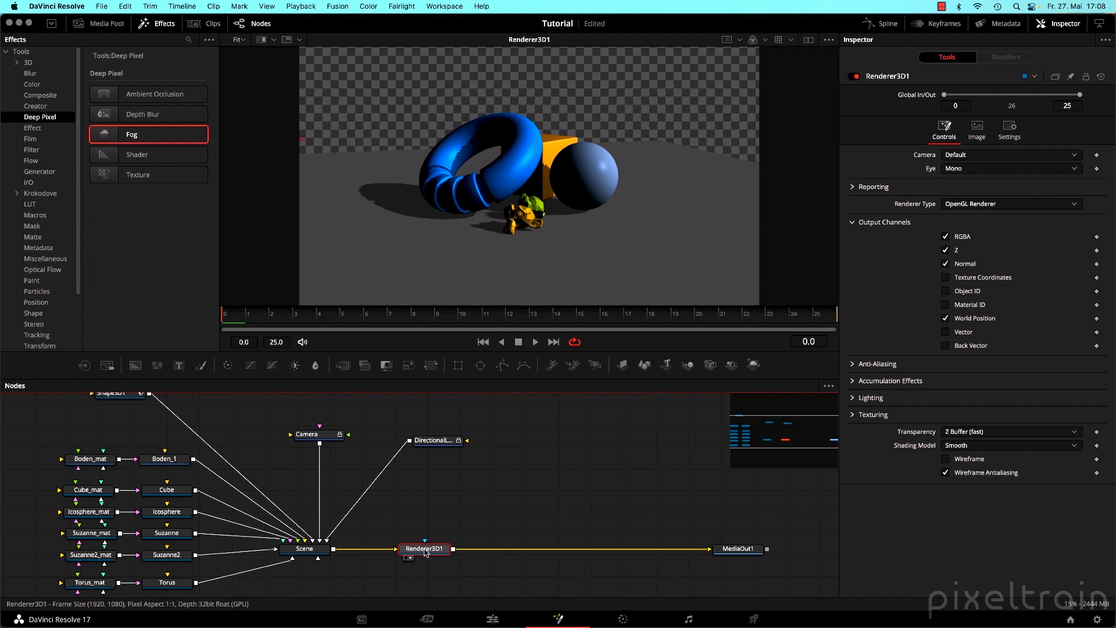
left_click_drag(425, 551, 464, 551)
left_click(574, 502)
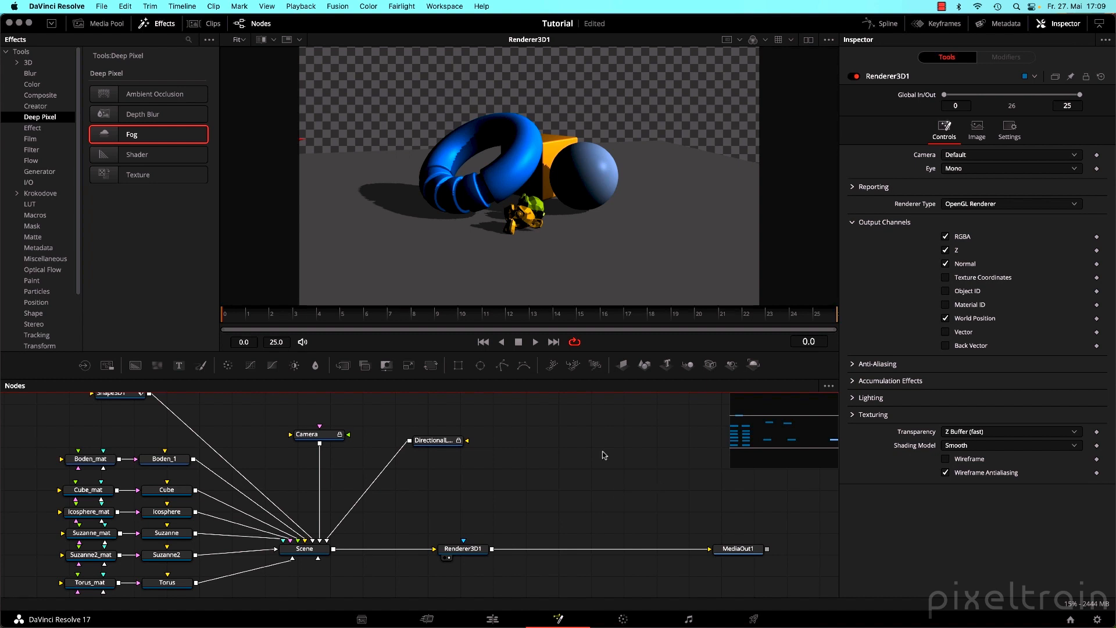
Add a Background node above the Renderer3D1 to MediaOut1 connection and set its color to pure red.
left_click_drag(135, 365, 549, 481)
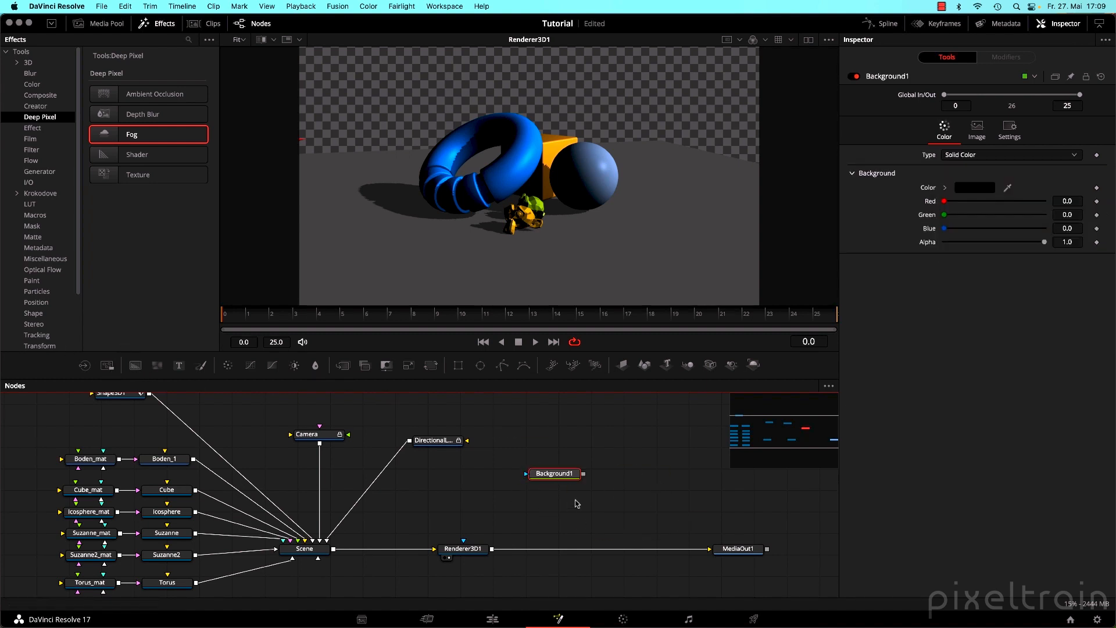
left_click(944, 189)
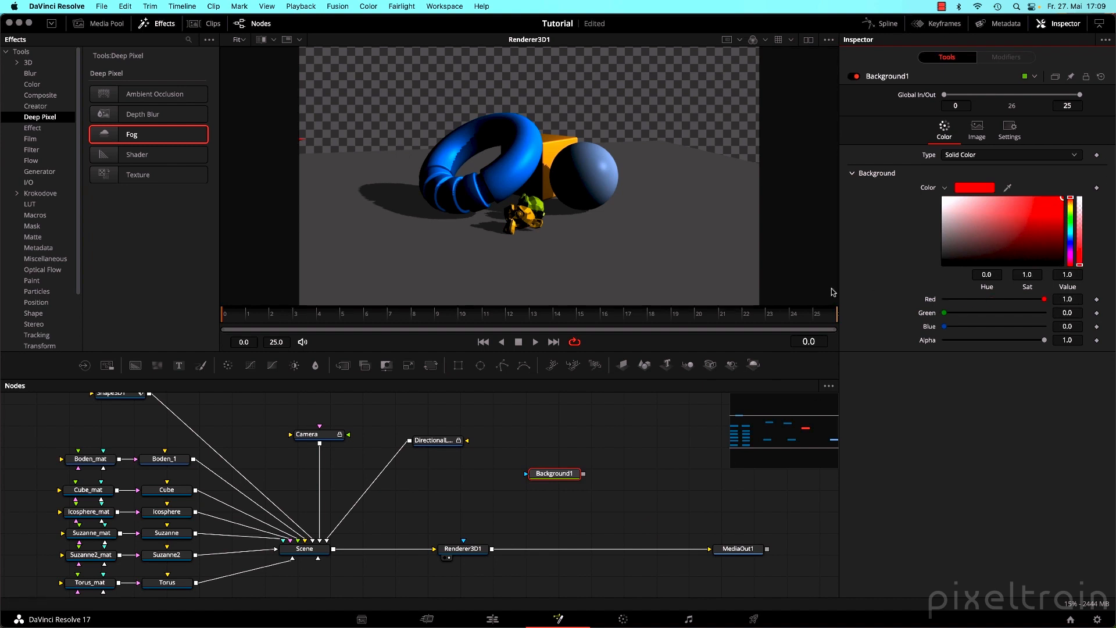
Turn off Auto Resolution for Background1 and set its image size to 200 by 200 pixels.
left_click(976, 128)
left_click(1065, 188)
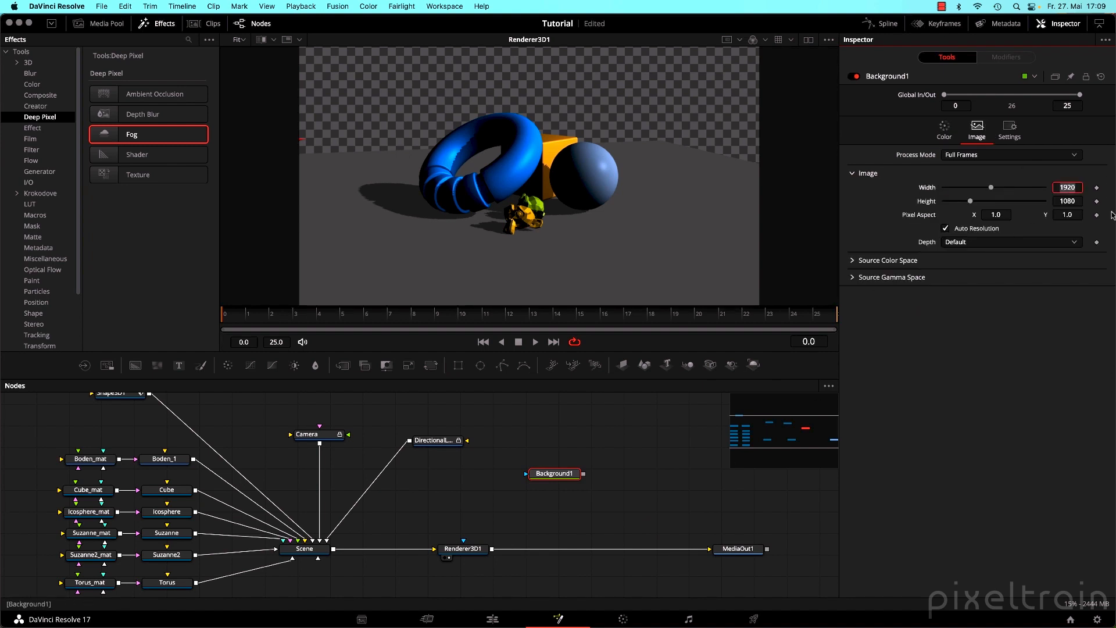
key("Tab")
key("Tab")
left_click(687, 442)
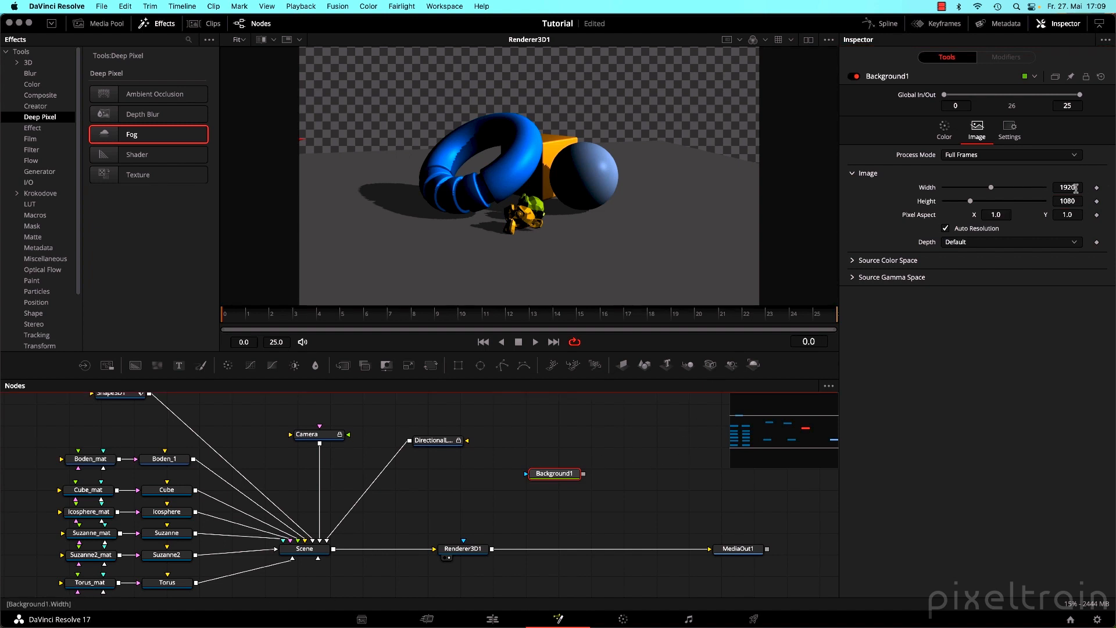
left_click(953, 228)
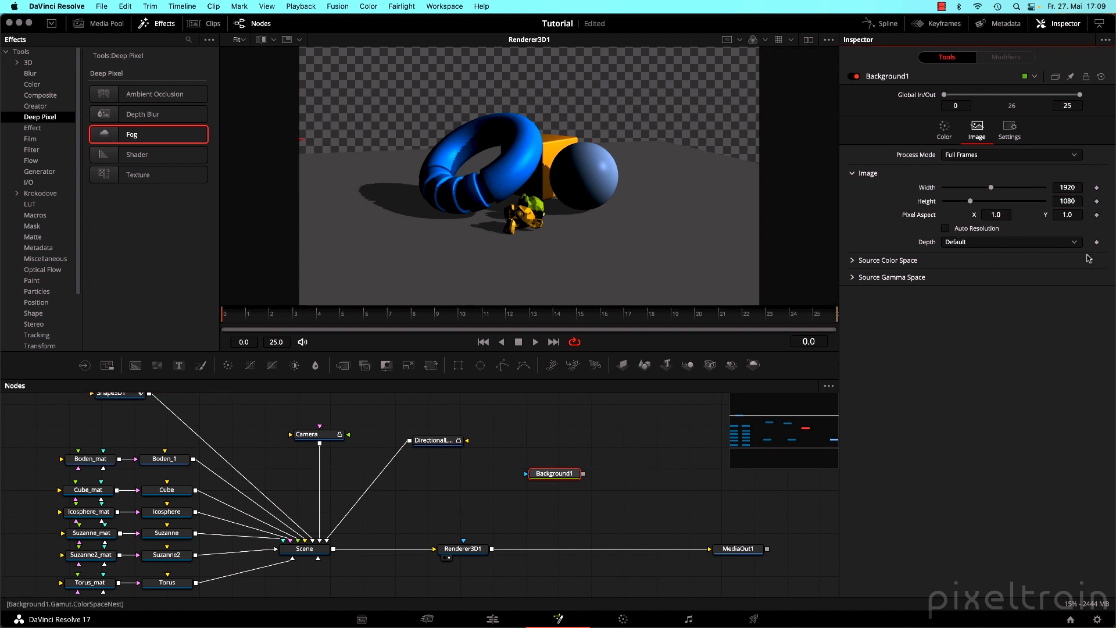
left_click(1065, 185)
type("200")
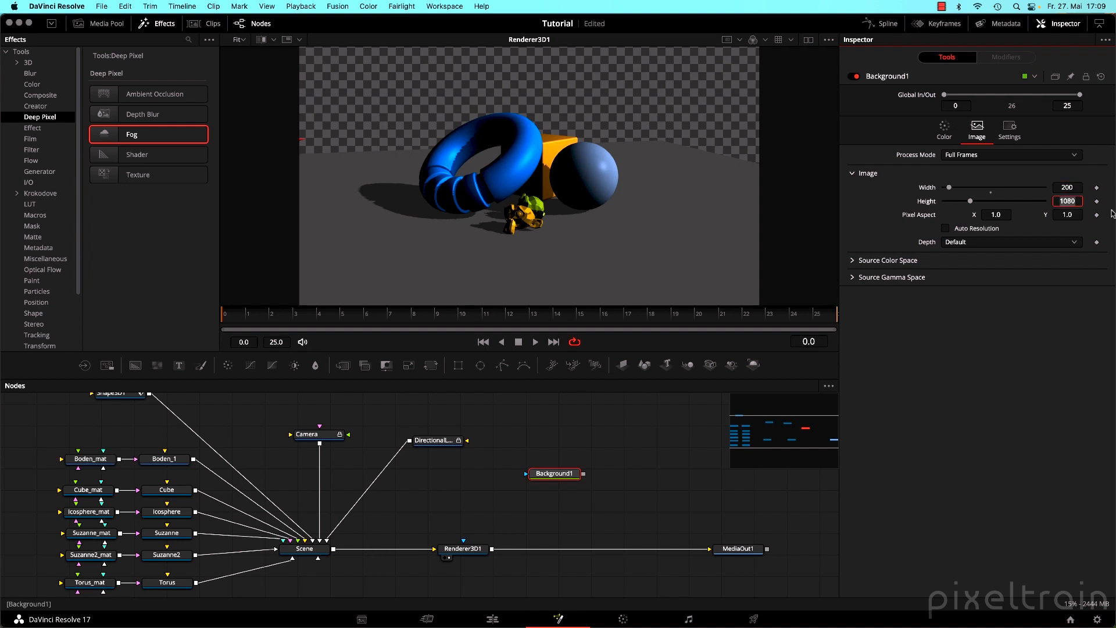
key("Tab")
type("200")
key("Tab")
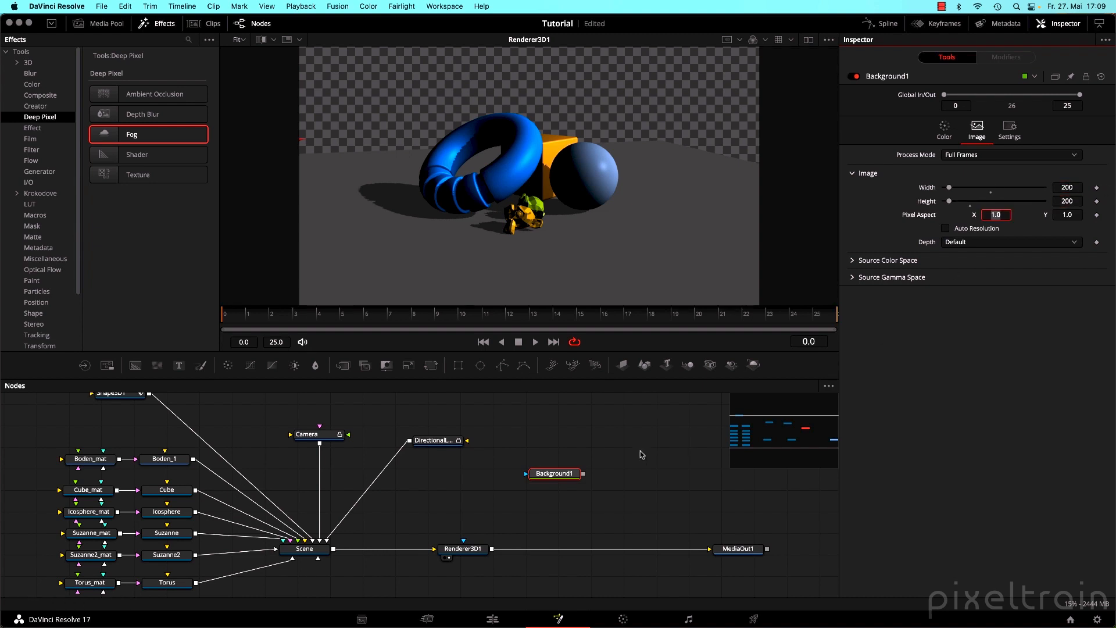
Merge Background1 over Renderer3D1's output, view the Merge node, and turn on Enable Depth Merge.
left_click_drag(583, 476, 686, 133)
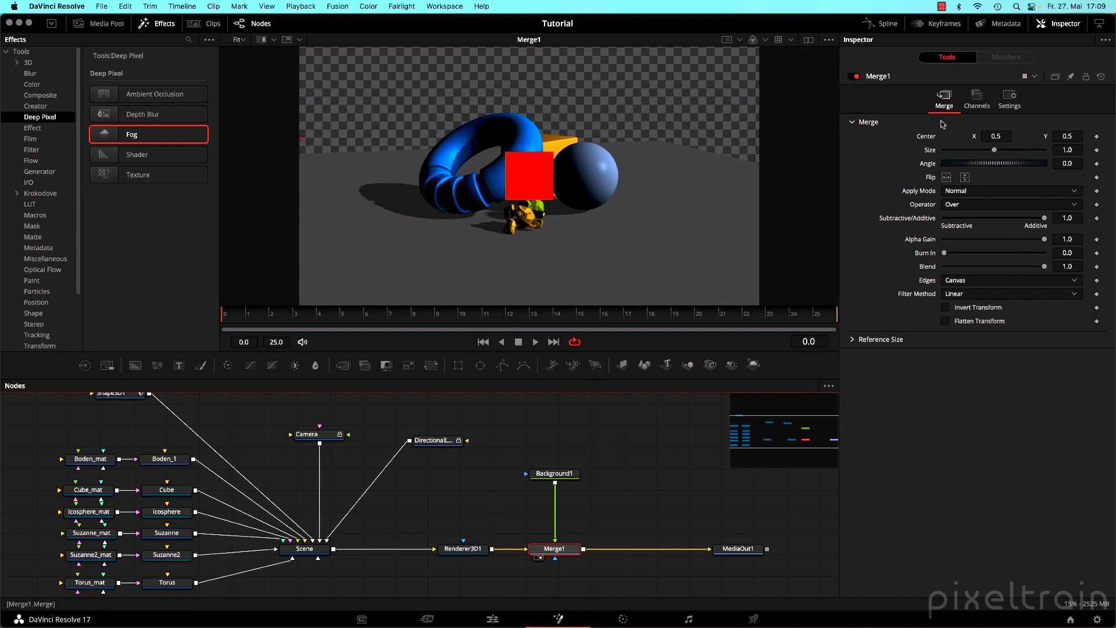
left_click(981, 105)
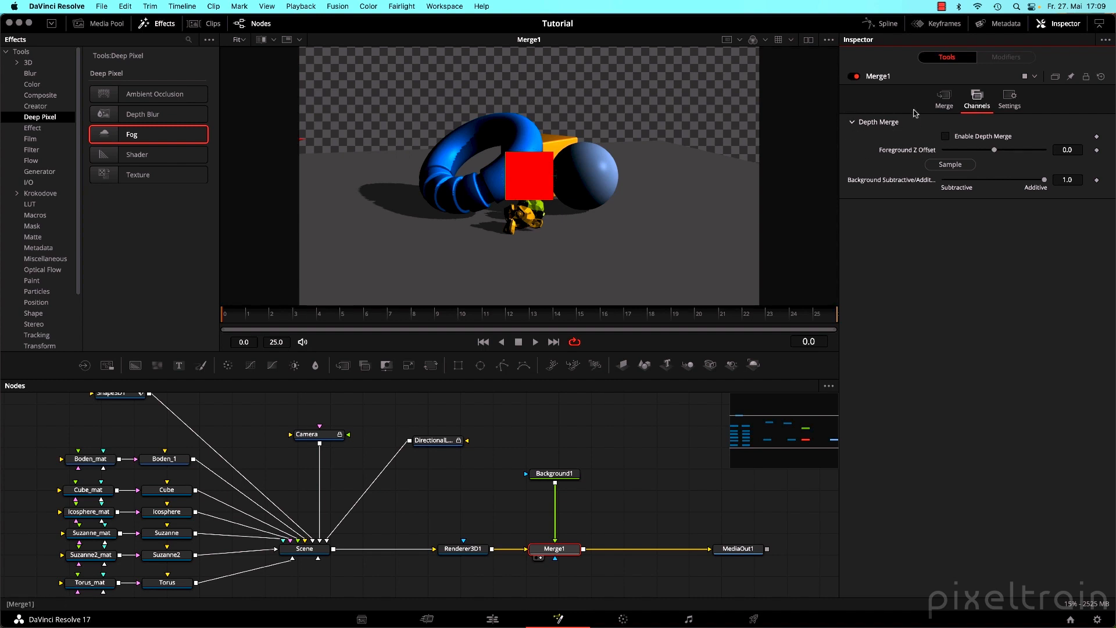
left_click(947, 137)
Sample Merge1's Foreground Z Offset from the blue torus, then set the offset to -13.
left_click_drag(950, 164, 528, 147)
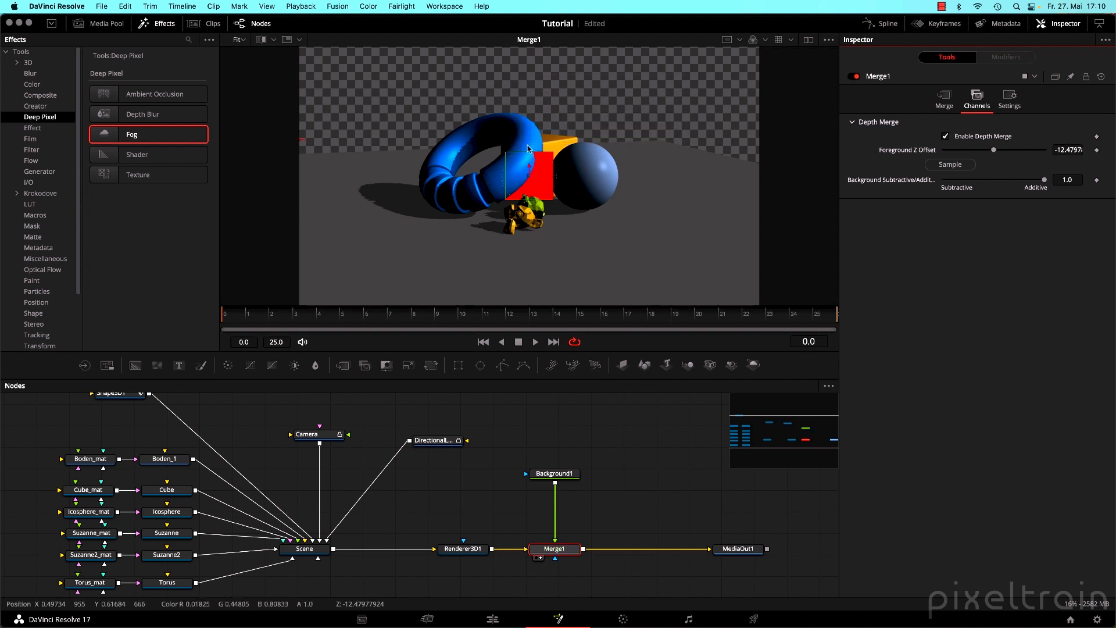
left_click_drag(950, 164, 526, 150)
left_click(1067, 149)
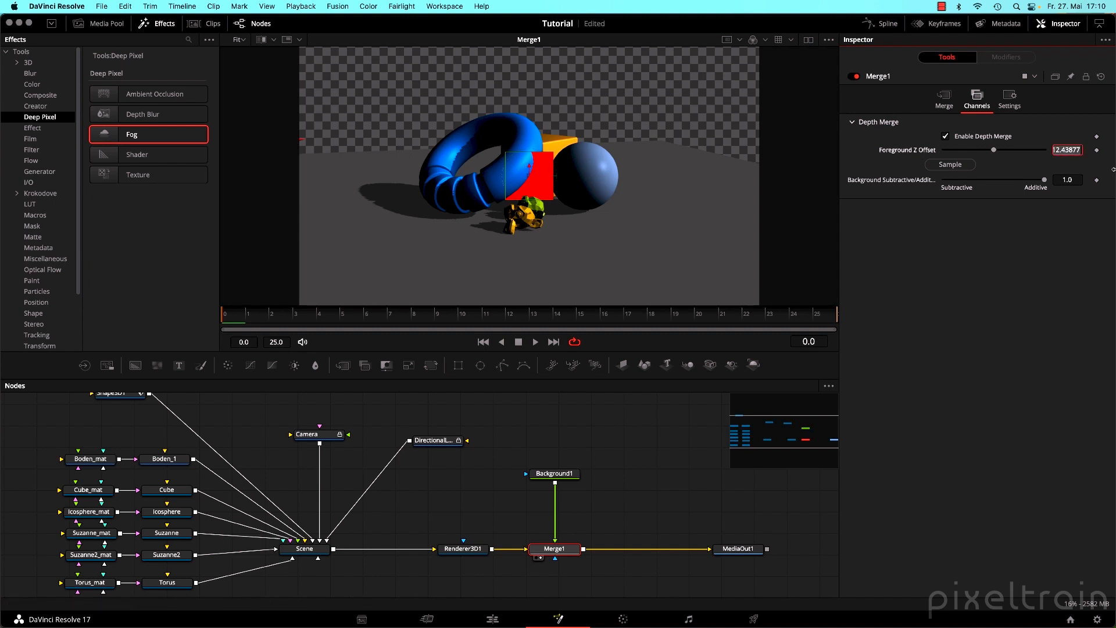
type("-13")
key("Tab")
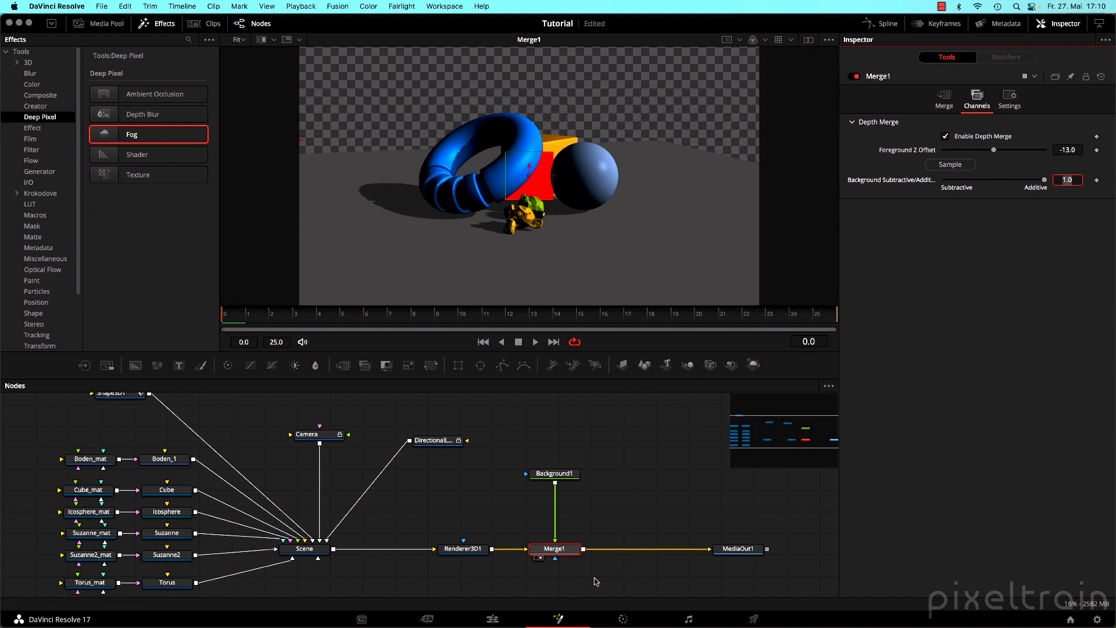
left_click(622, 436)
Move the red square over the torus opening, examine its depth-merged edges up close, and deselect Merge1.
left_click_drag(536, 176, 505, 180)
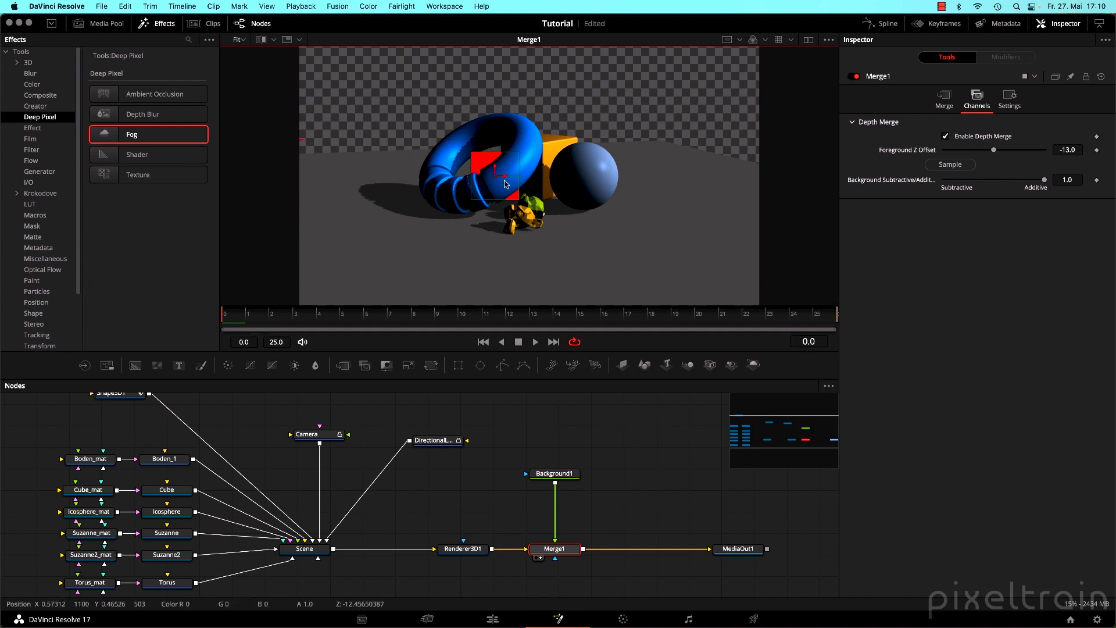
scroll(480, 199, "up", 3)
scroll(483, 200, "up", 4)
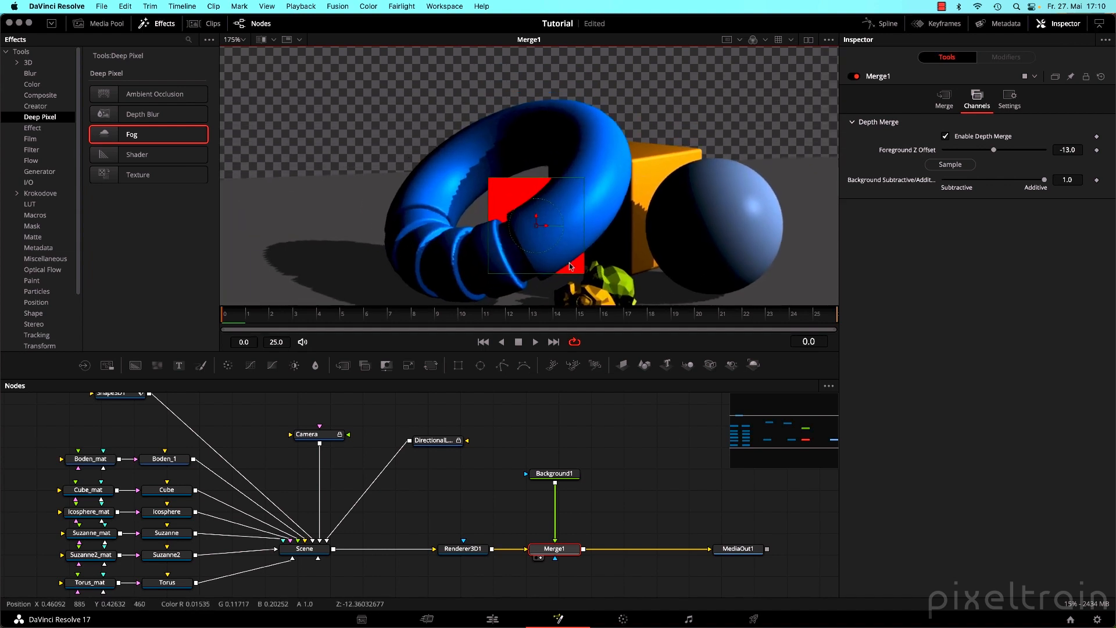
left_click_drag(541, 230, 536, 197)
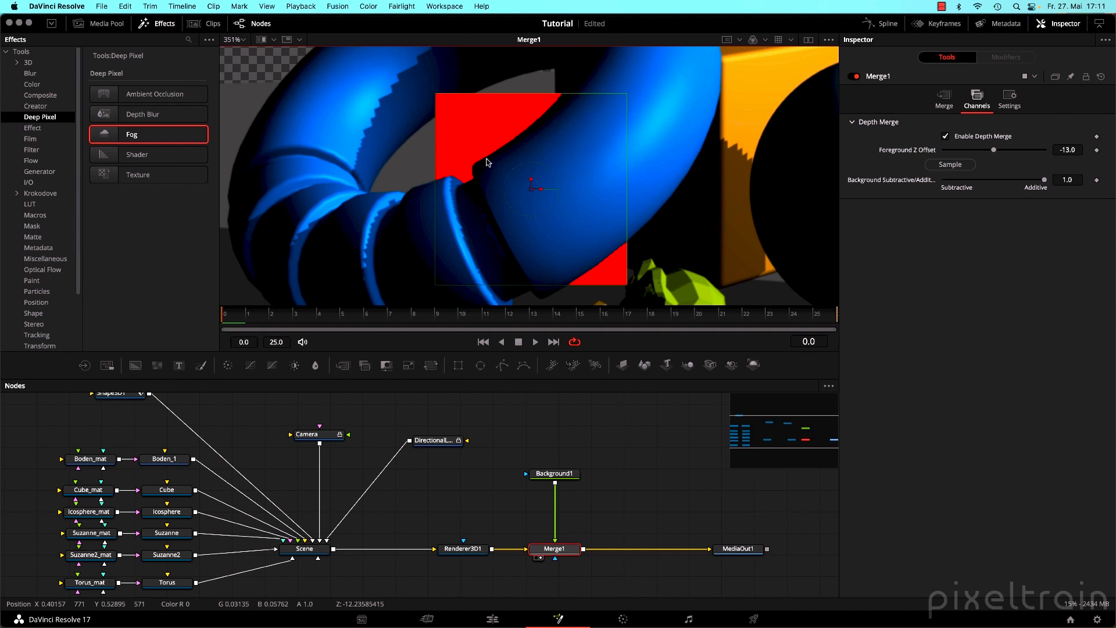
scroll(487, 163, "down", 5)
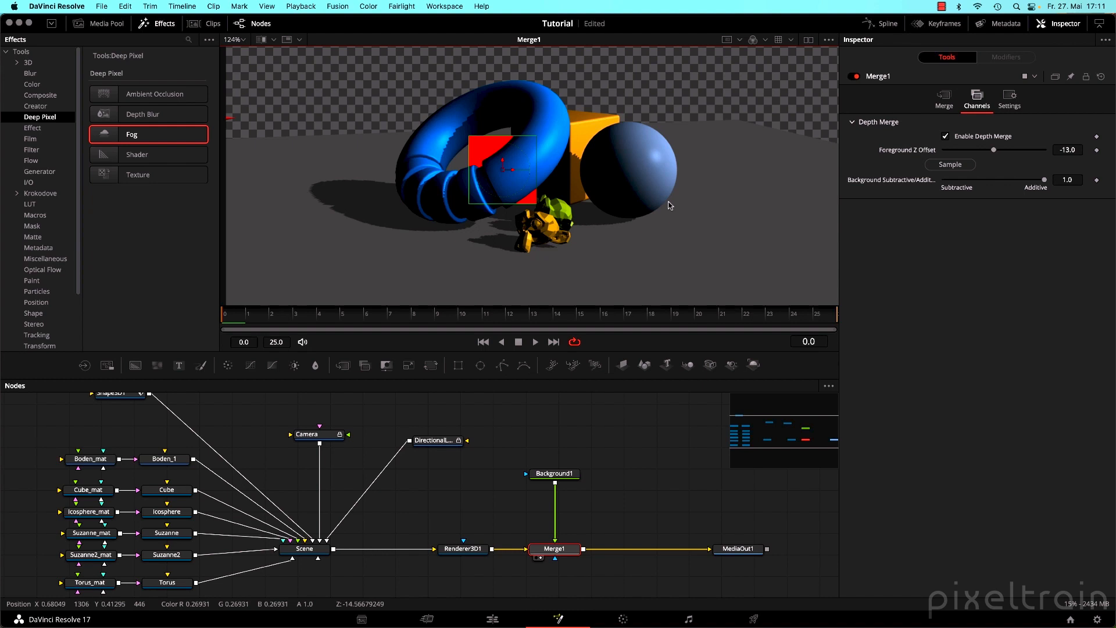
left_click(546, 549)
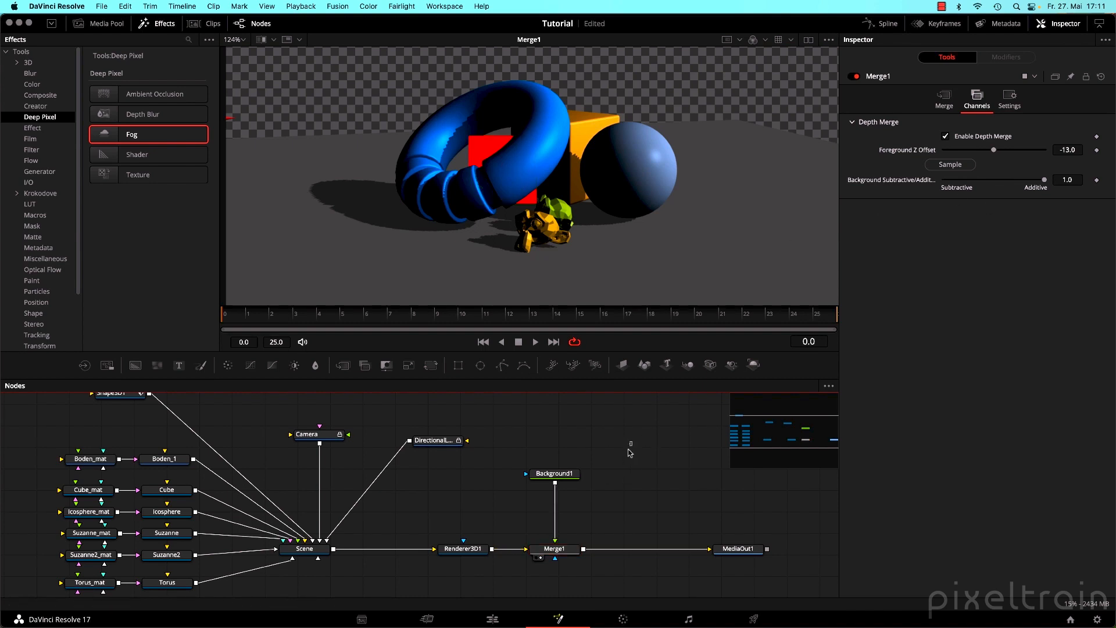
Delete the Background1 and Merge1 nodes and advance to frame 7, where the red cone crosses the torus.
left_click_drag(632, 443, 544, 580)
key("Delete")
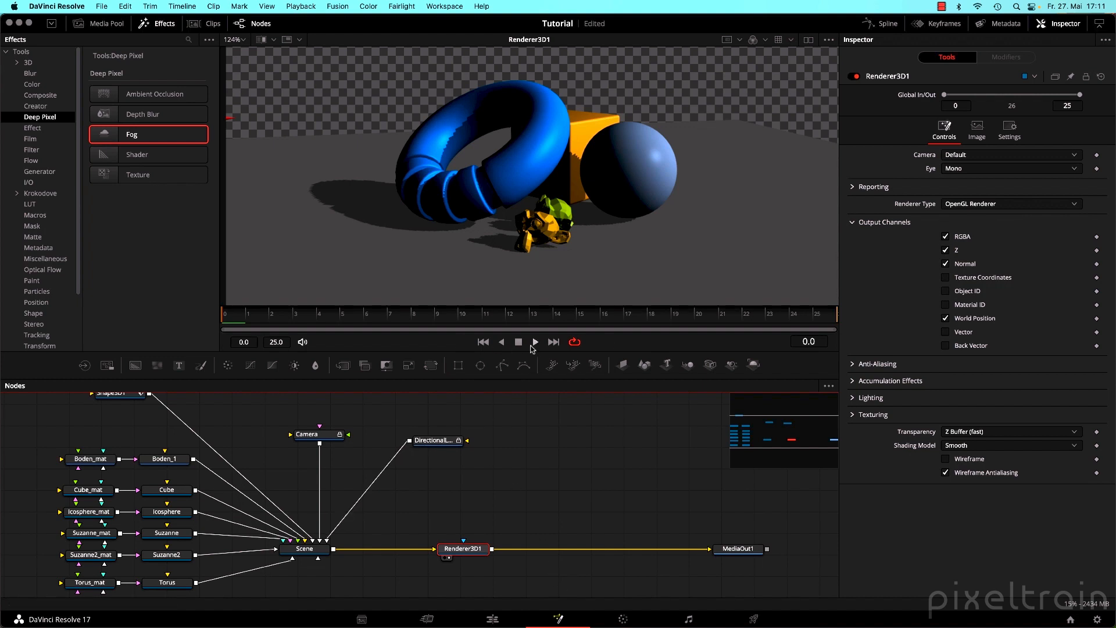
left_click_drag(248, 316, 401, 319)
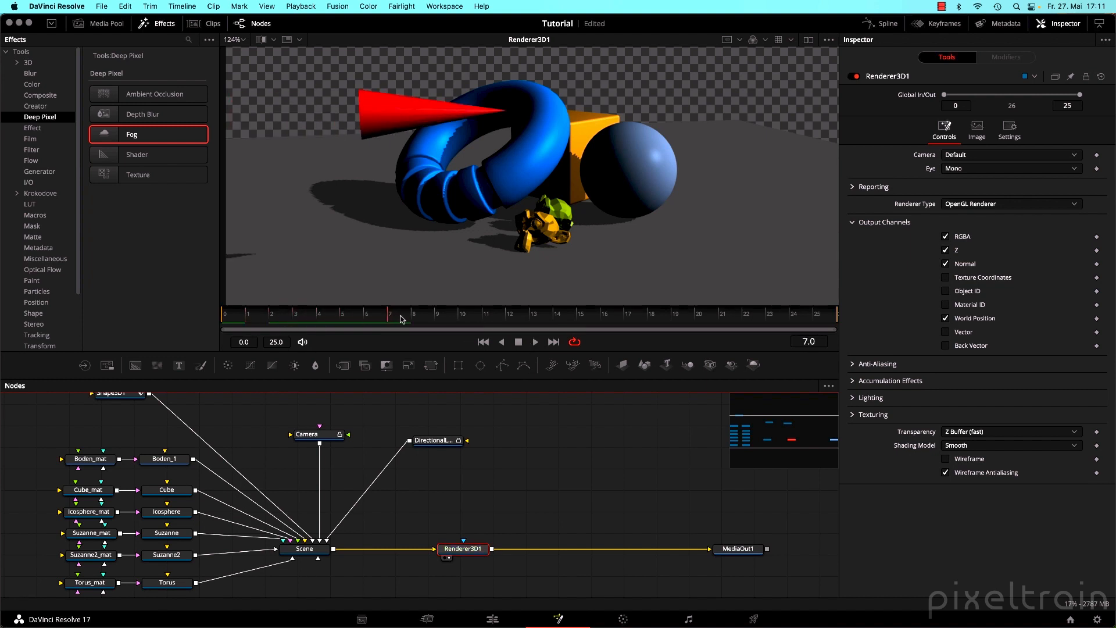
scroll(482, 505, "right", 3)
scroll(482, 506, "down", 2)
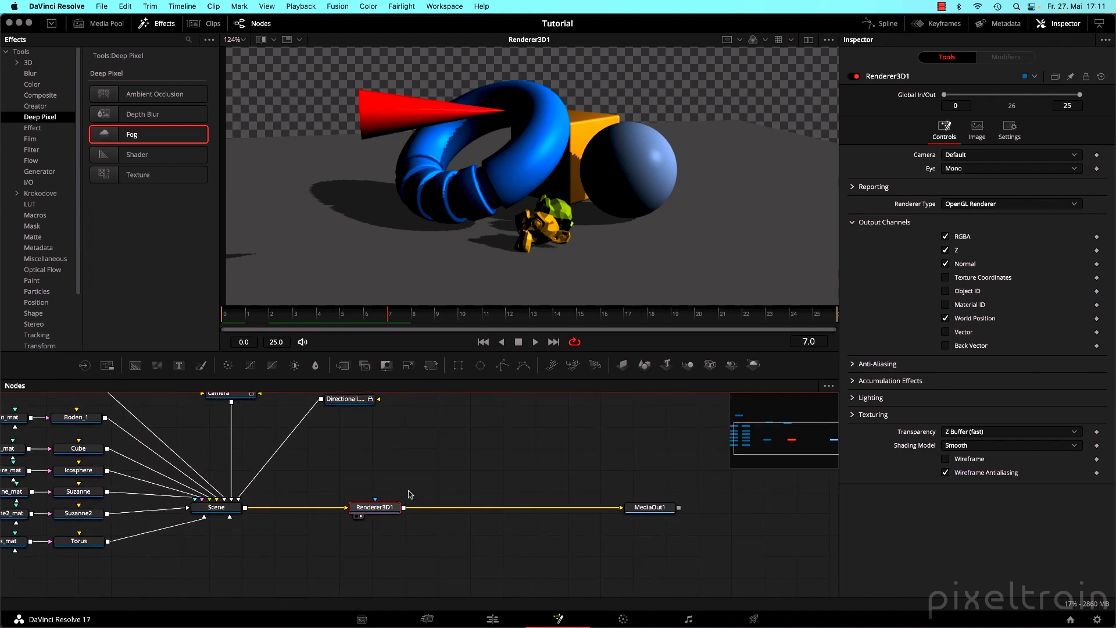
Enable the Vector and Back Vector output channels on Renderer3D1.
left_click_drag(514, 454, 555, 488)
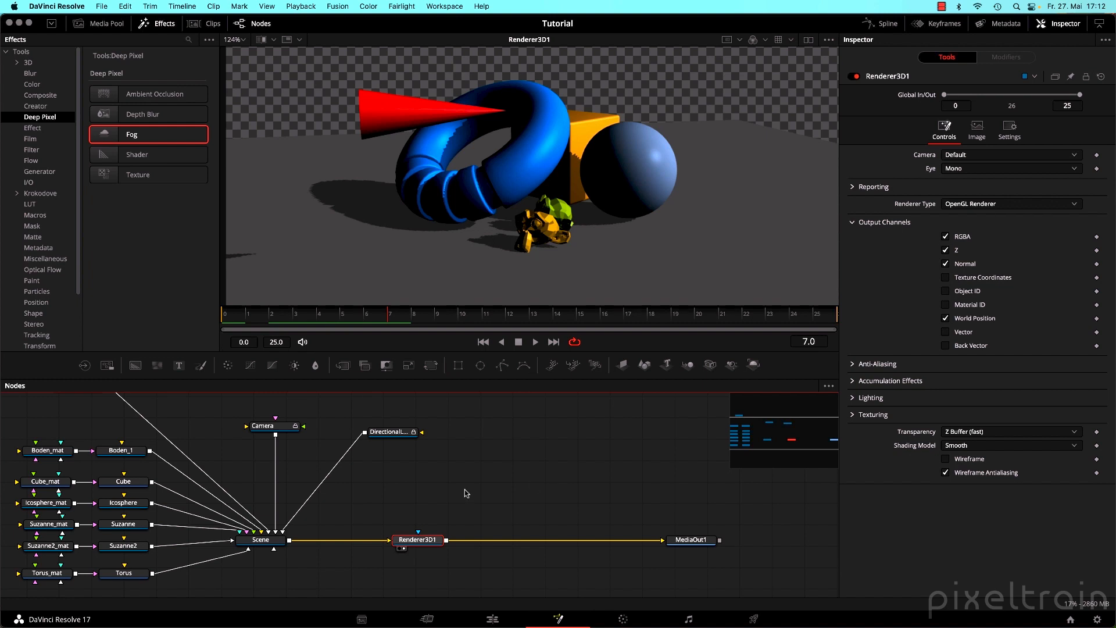
left_click(945, 333)
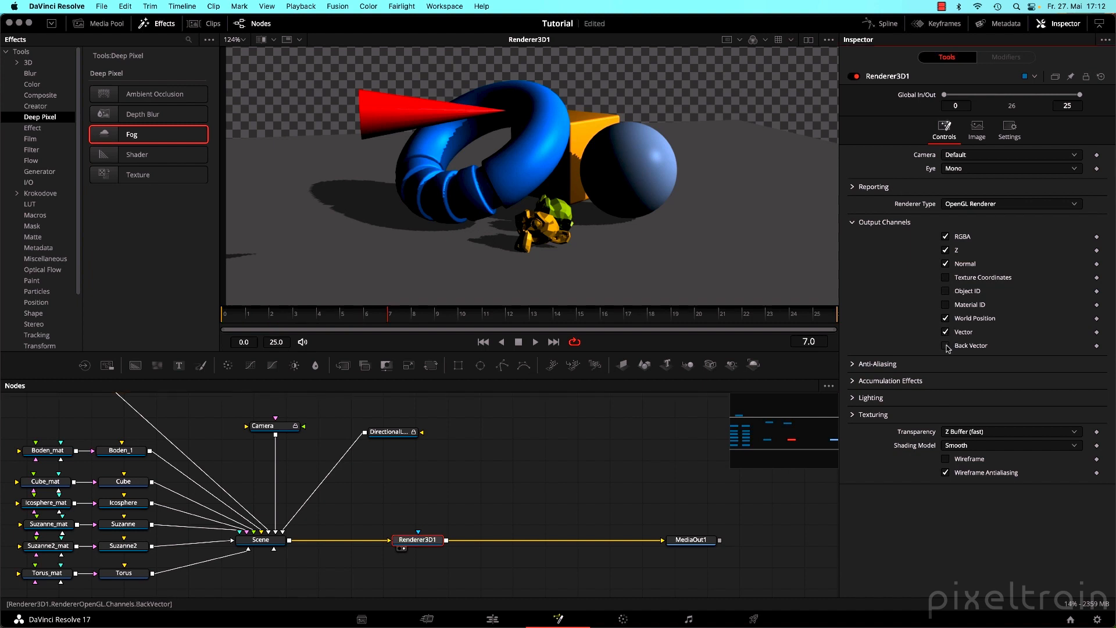
left_click(945, 345)
Display the Vectors channel, scrub through the cone's motion to frame 9, and return to the color view.
left_click(765, 41)
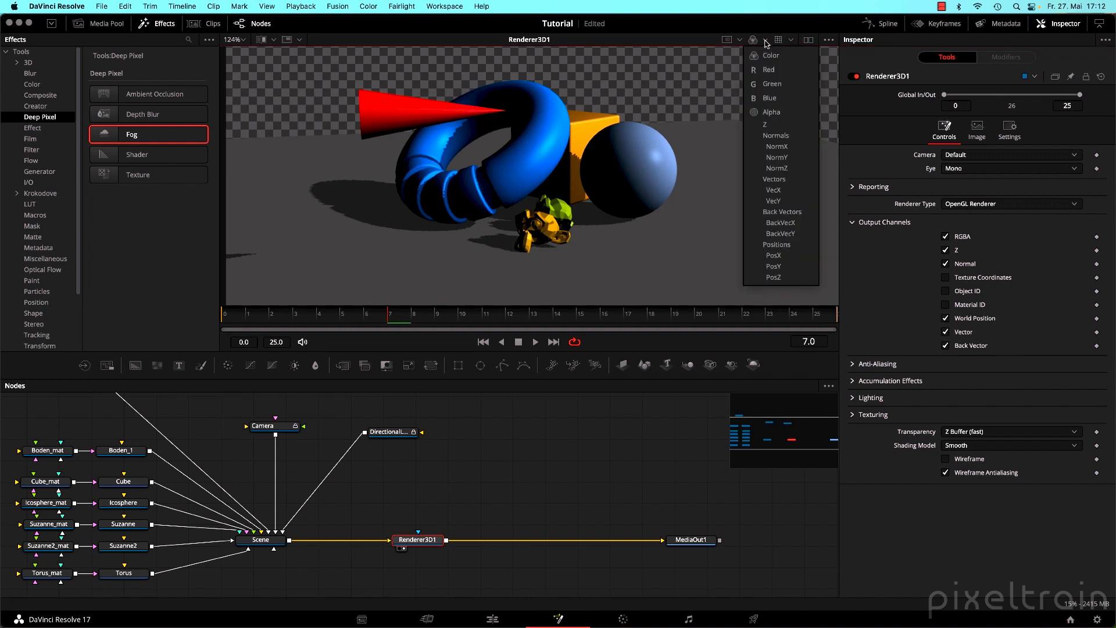
left_click(783, 182)
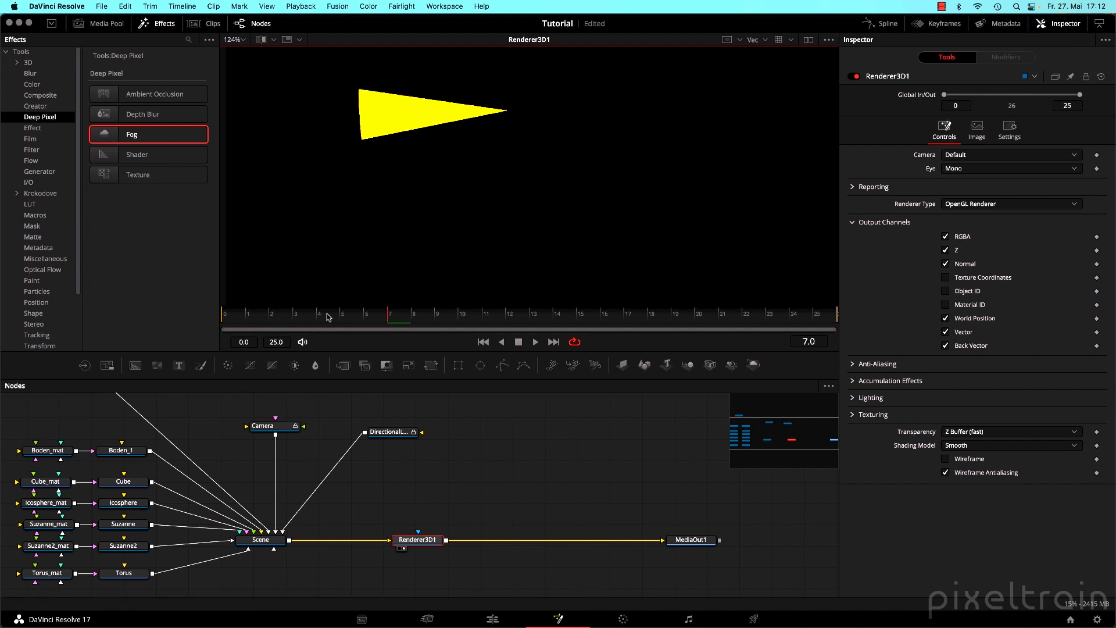
left_click(247, 317)
left_click_drag(247, 317, 446, 317)
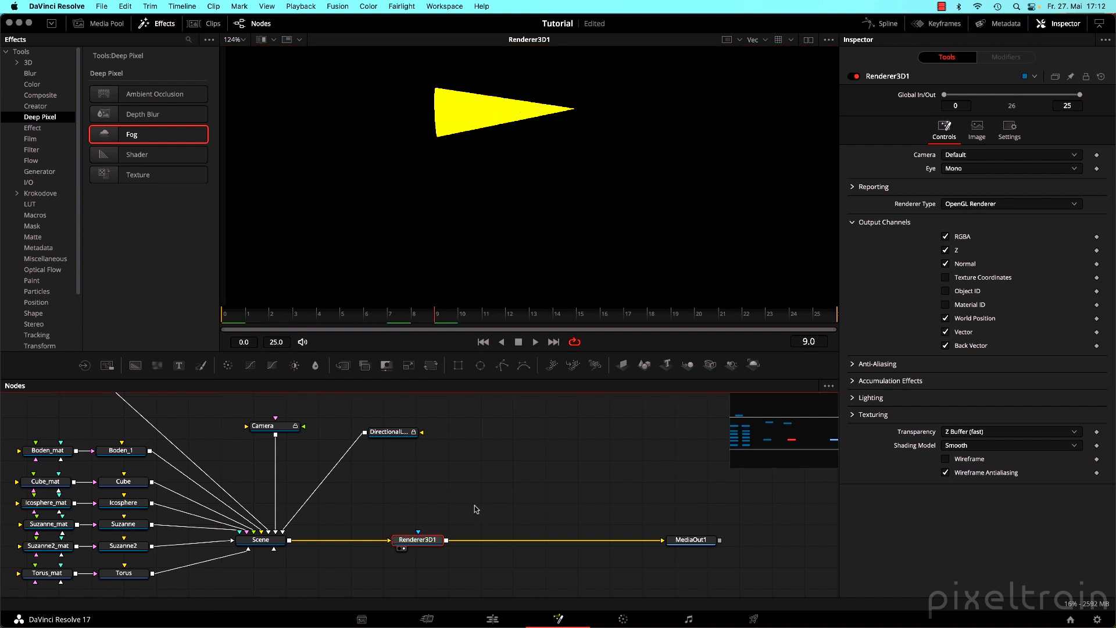
left_click(757, 40)
left_click(754, 58)
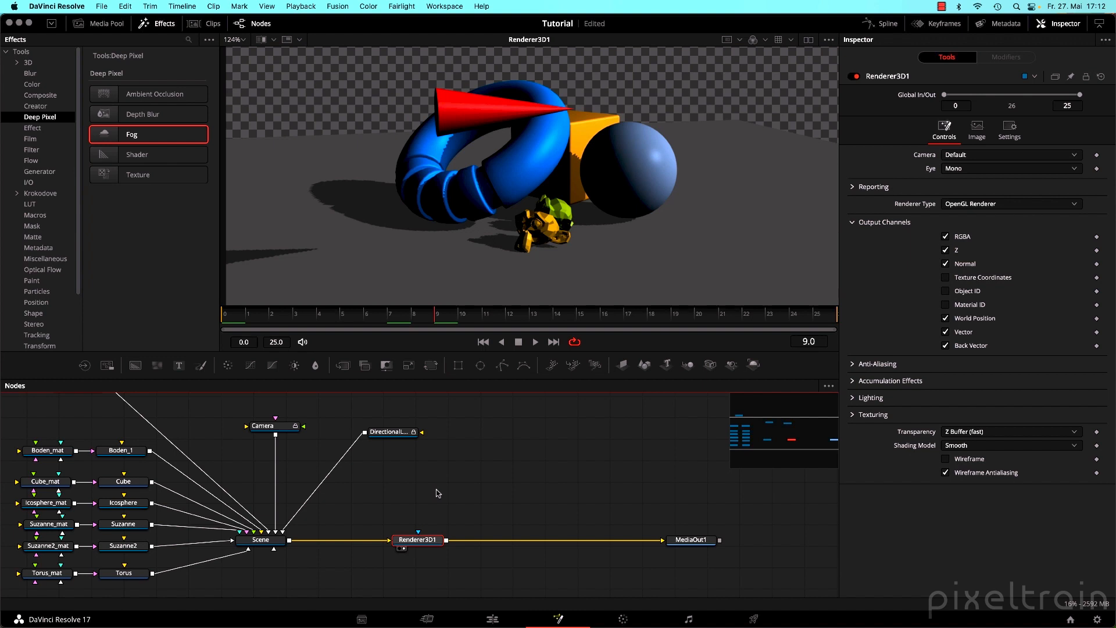
Add a Vector Motion Blur node between Renderer3D1 and MediaOut1.
key("shift+space")
type("vecto")
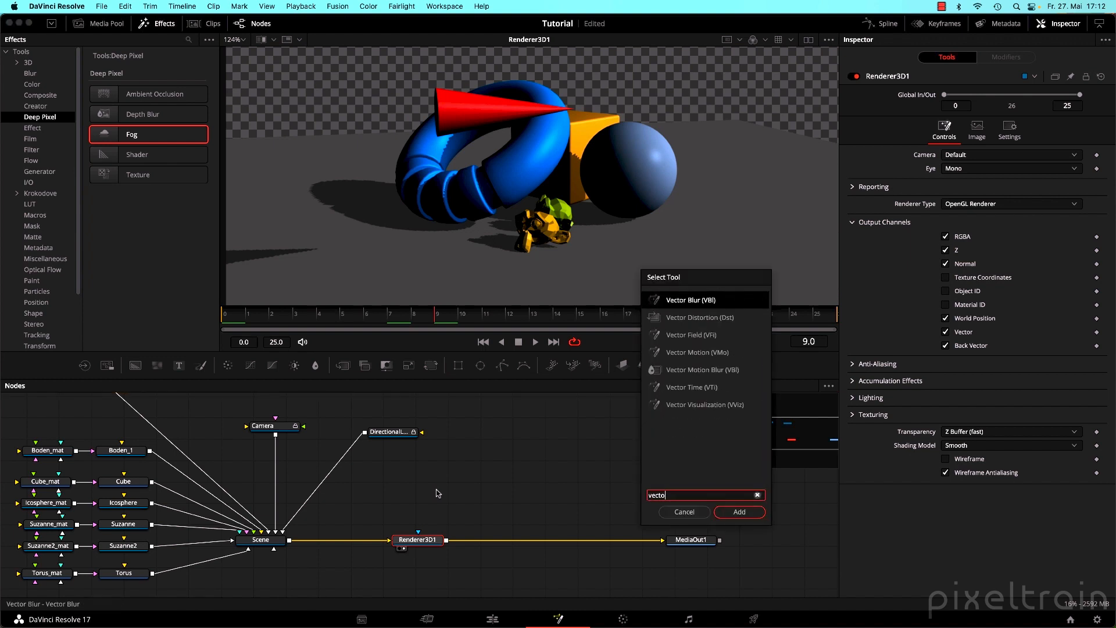
key("Down")
key("Down")
key("Down")
key("Down")
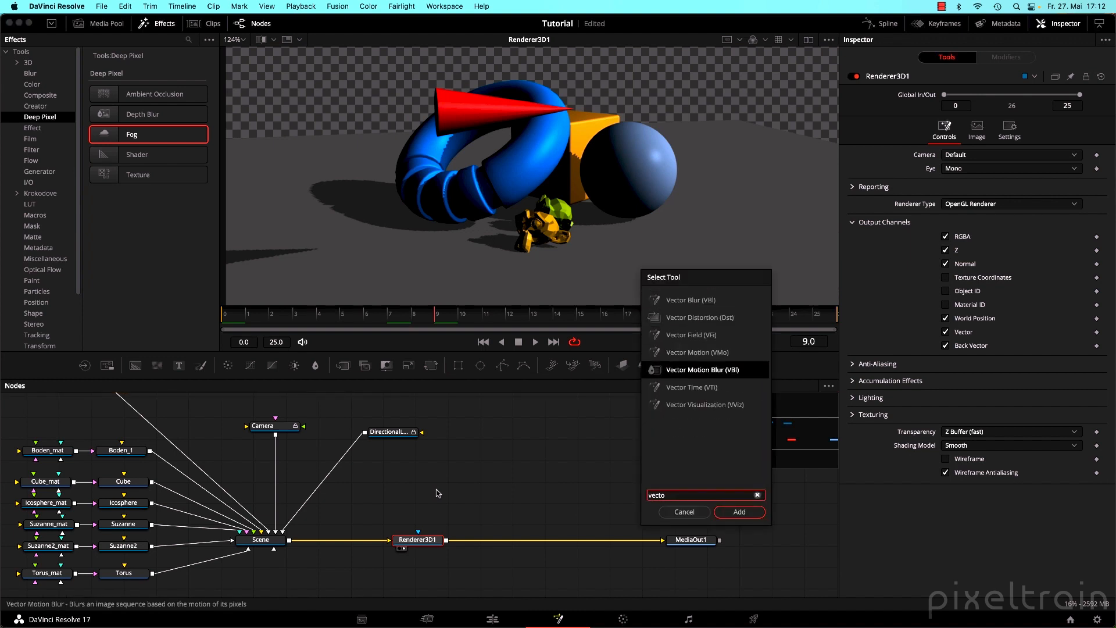
key("Return")
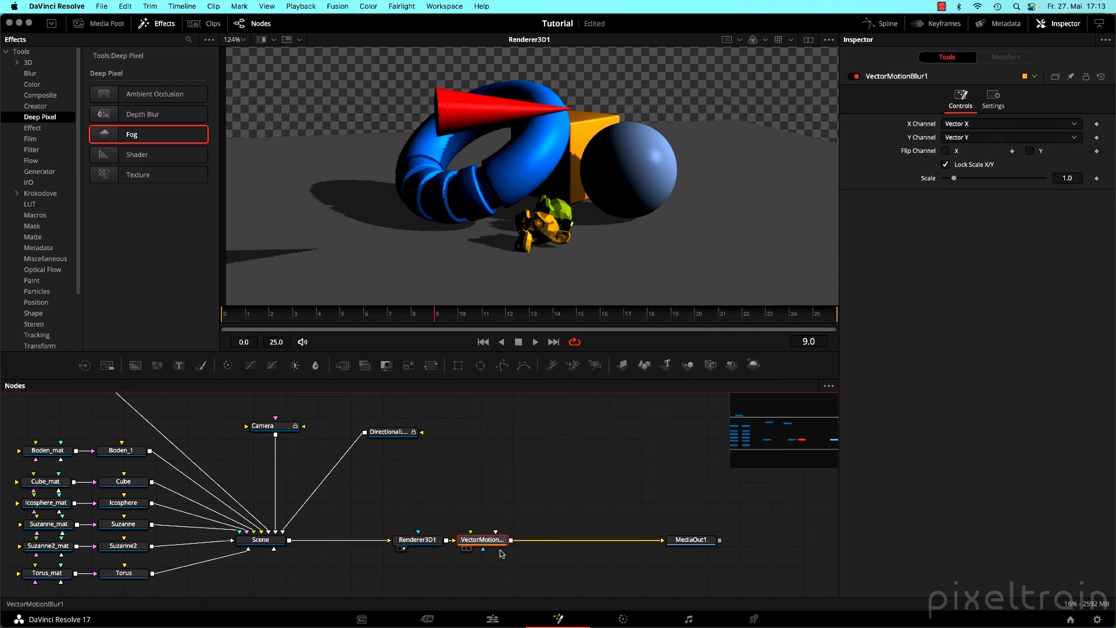
View the VectorMotionBlur1 result and set its Scale to 0.6.
left_click_drag(490, 544, 517, 542)
key("1")
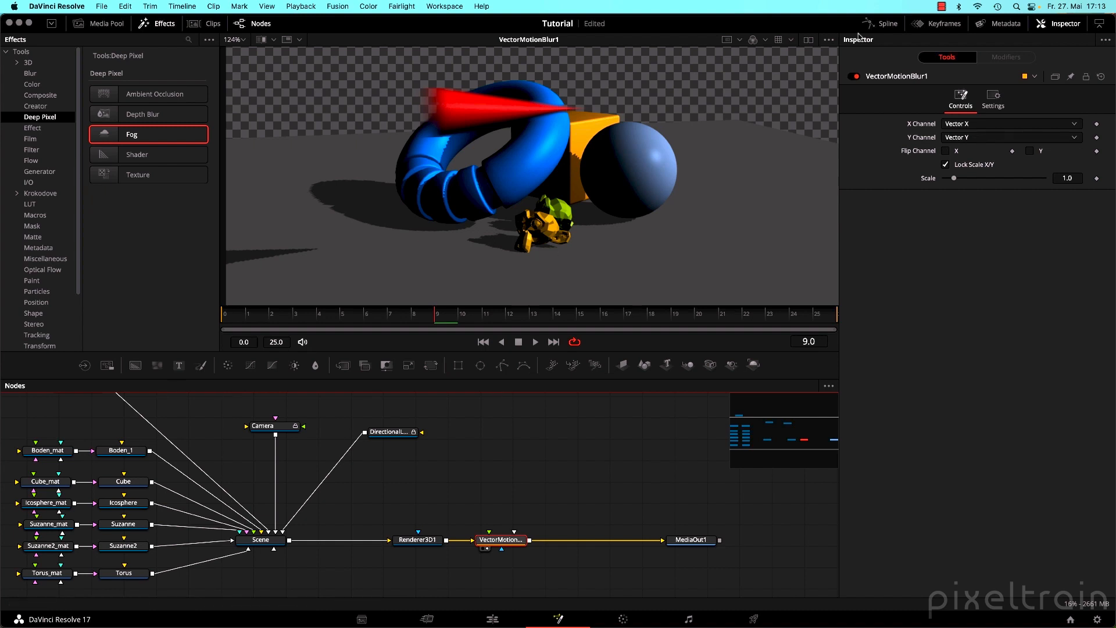
mouse_move(954, 179)
left_mouse_down()
mouse_move(988, 180)
mouse_move(950, 181)
left_mouse_up()
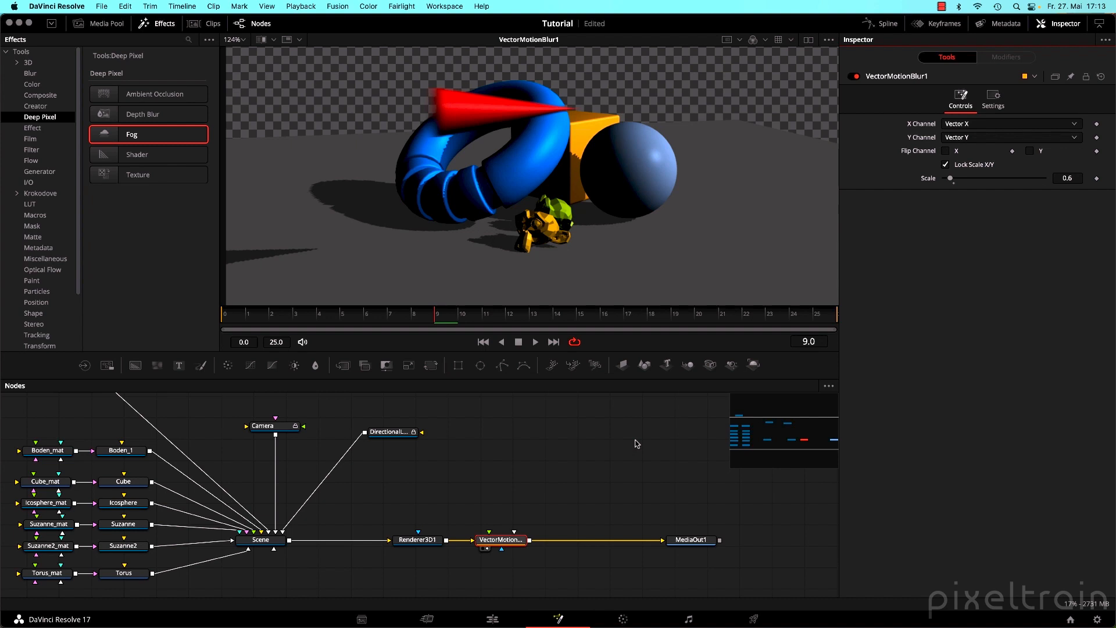
Save the project and delete the VectorMotionBlur1 node.
key("super+s")
key("Delete")
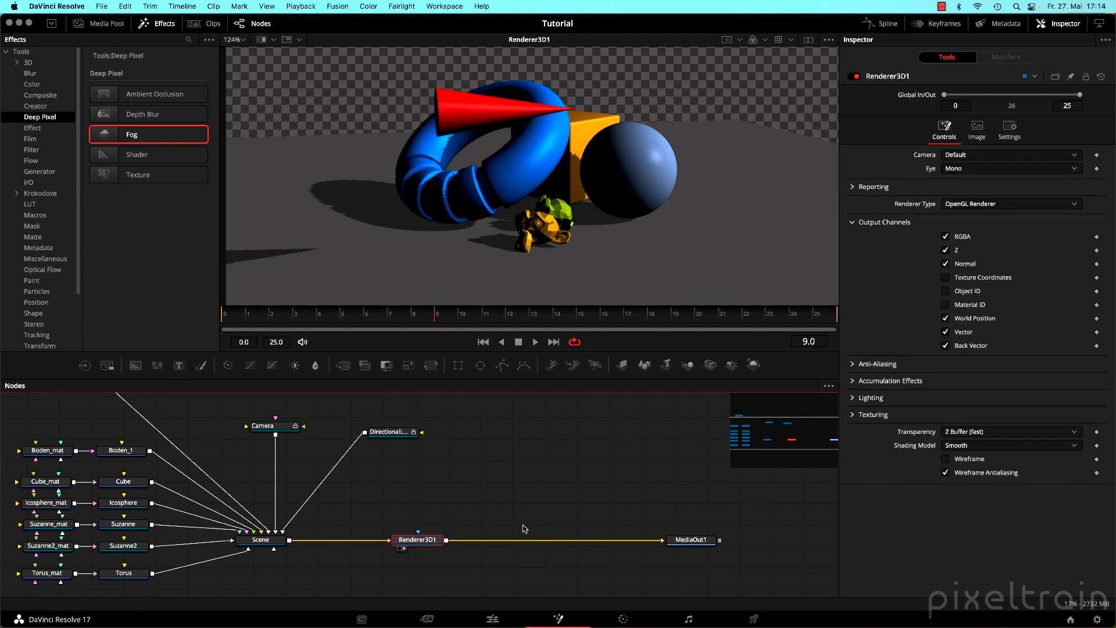
Enable the Object ID and Material ID output channels on Renderer3D1.
left_click(525, 512)
left_click(411, 541)
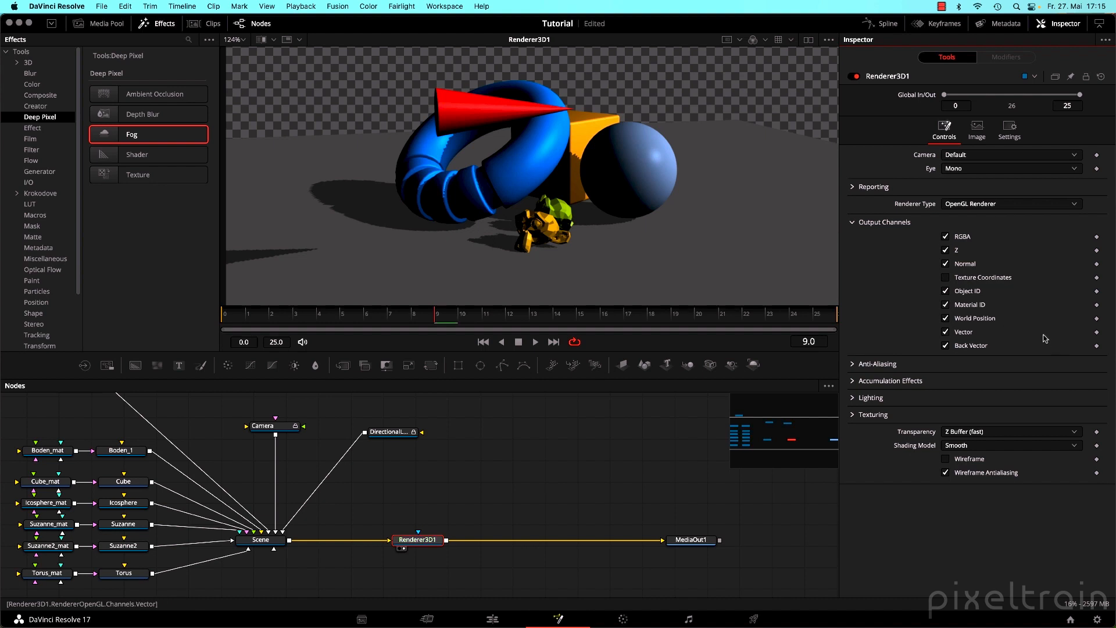
Display the object ID channel, turn Normalized Color Range on and back off, and return to the color view.
left_click(766, 41)
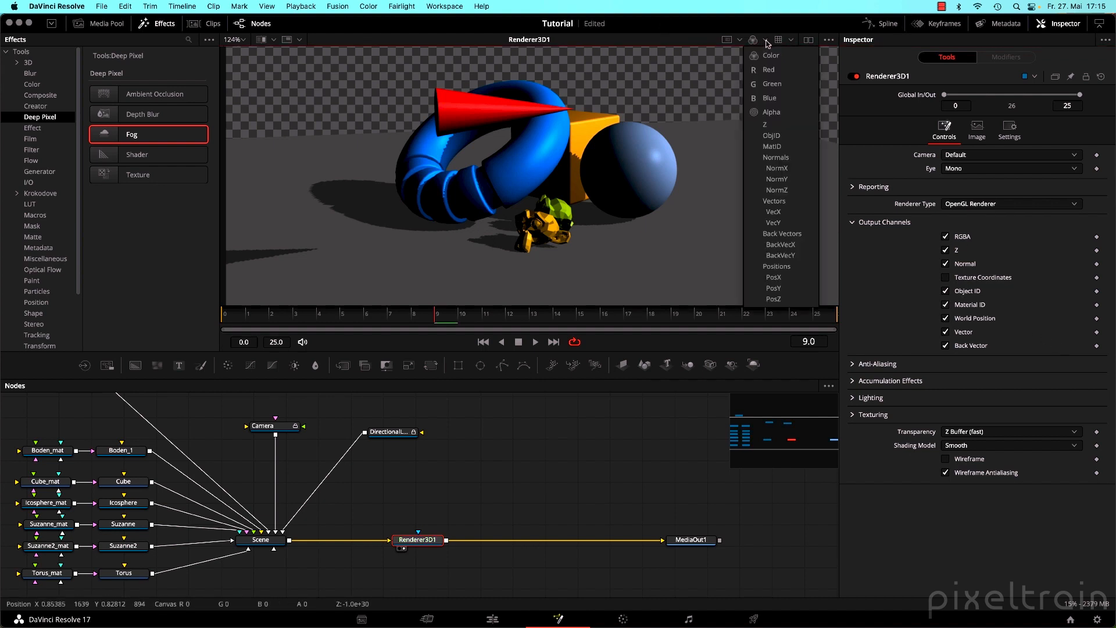
left_click(771, 135)
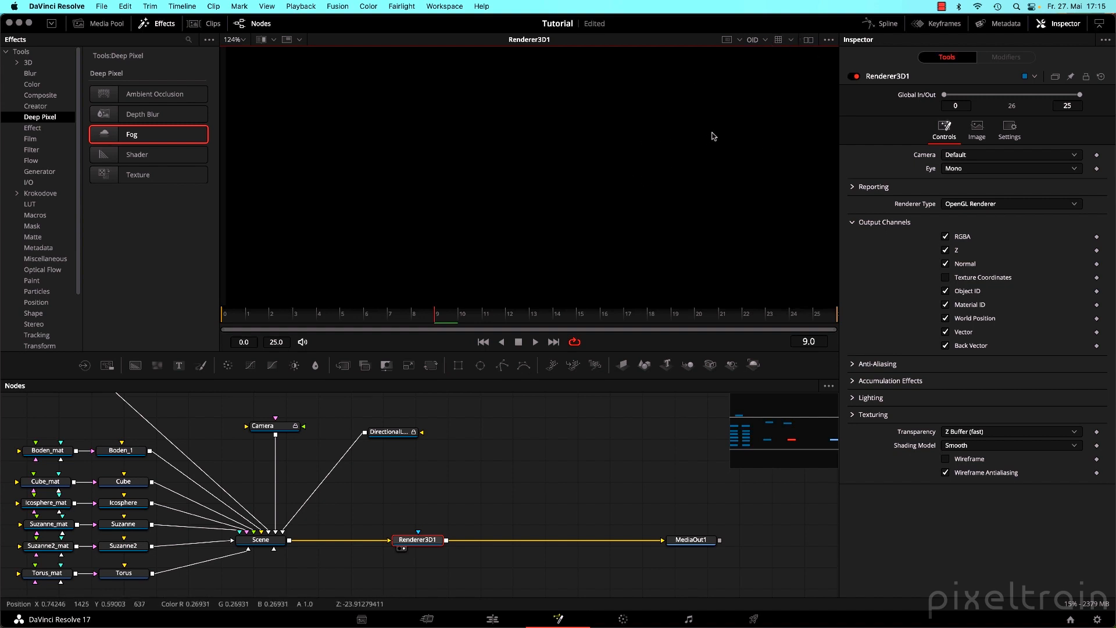
left_click(828, 39)
left_click(822, 123)
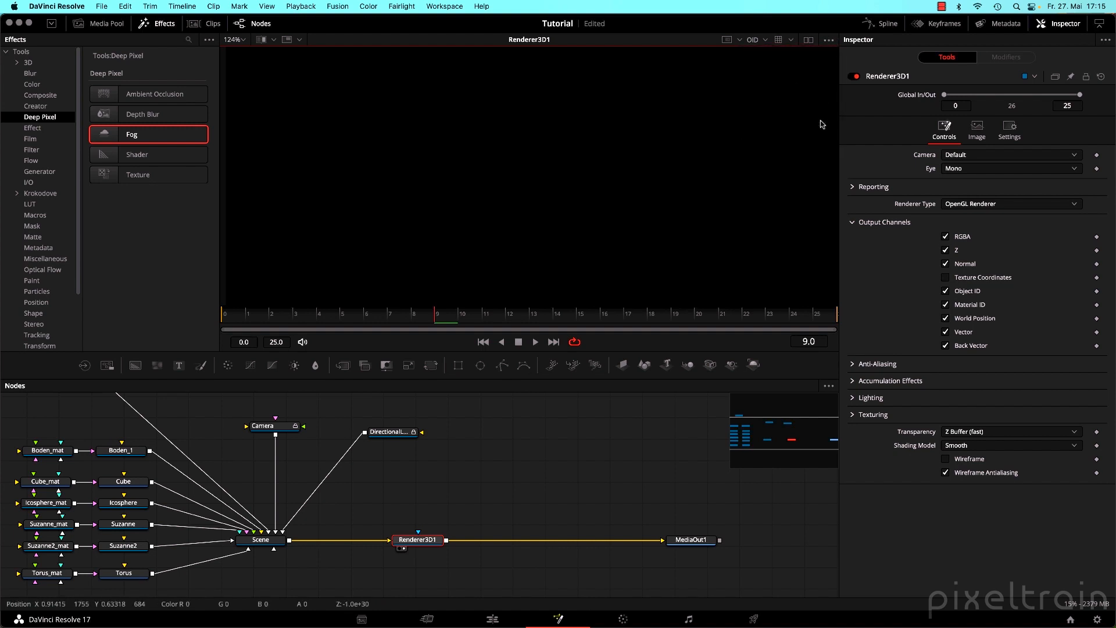
left_click(828, 40)
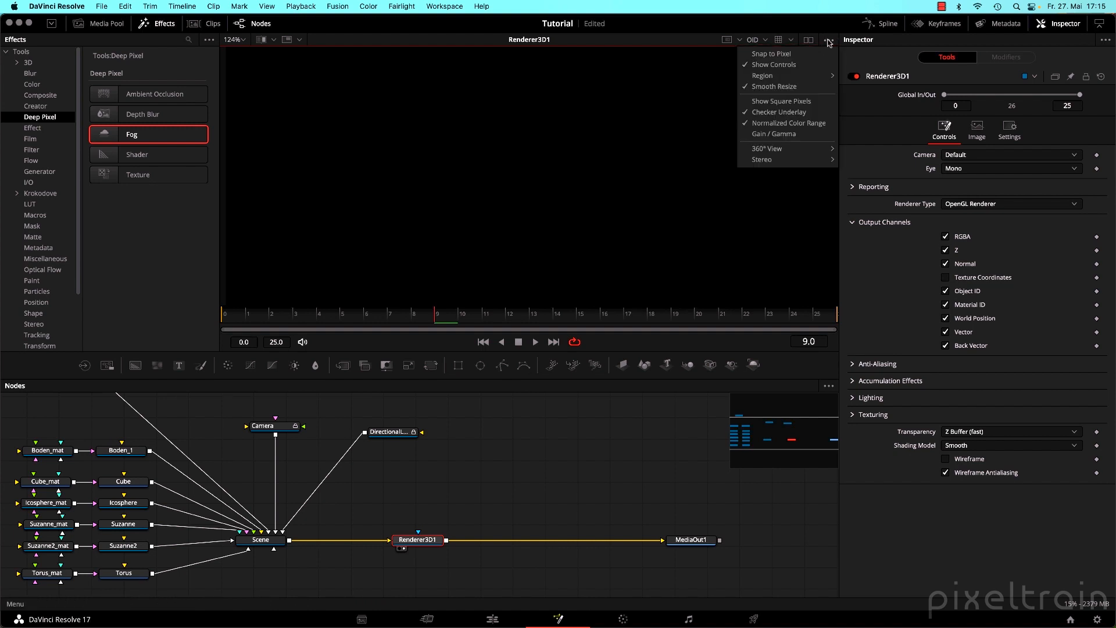
left_click(816, 126)
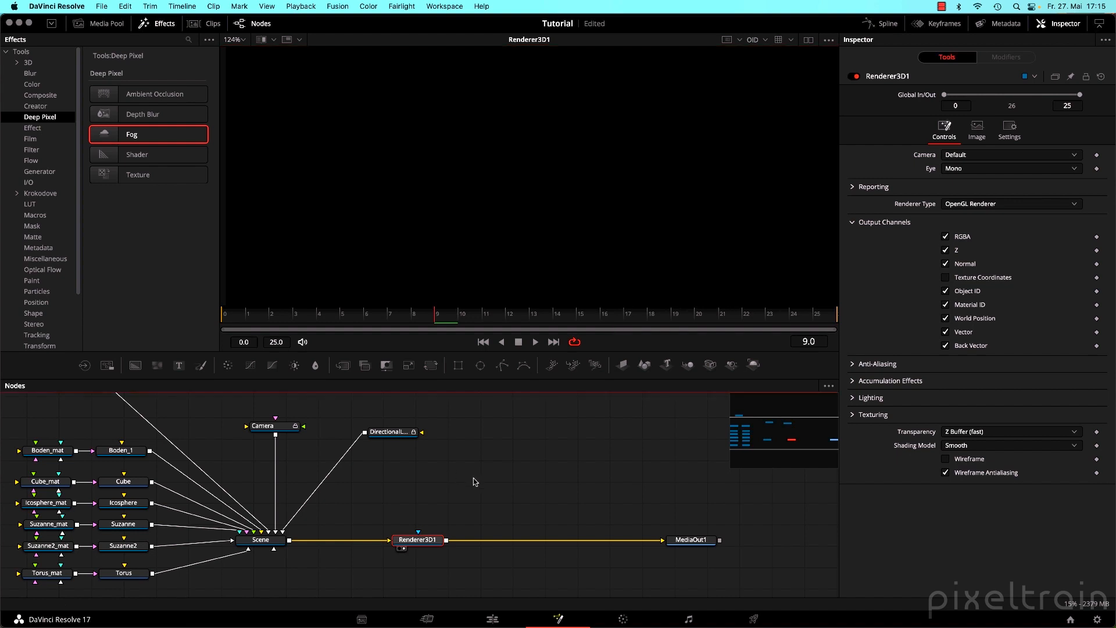
left_click(752, 39)
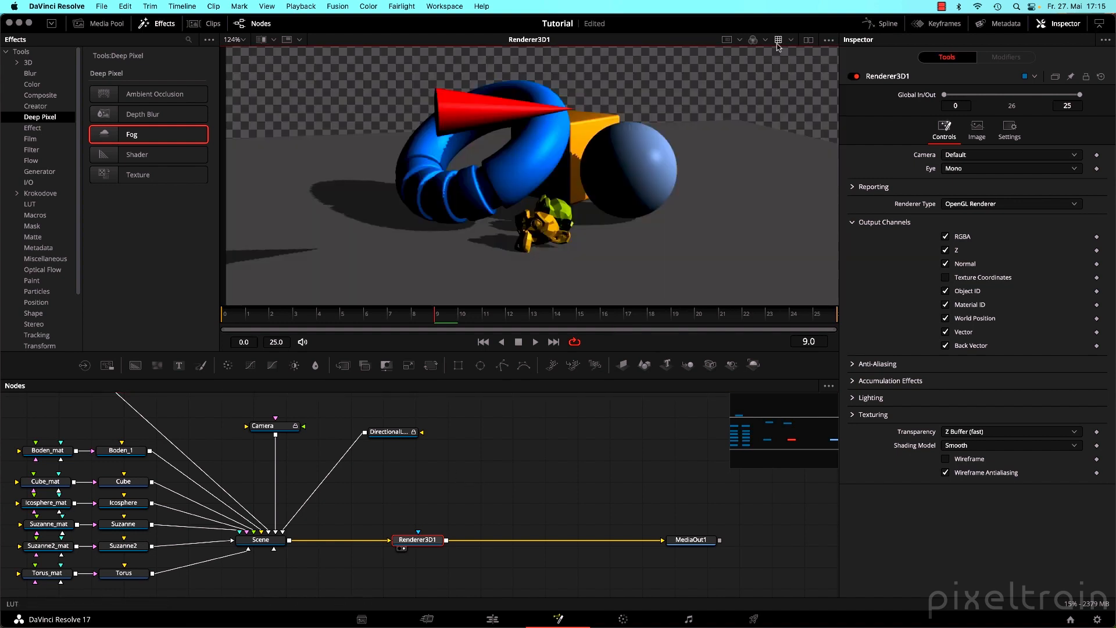
Insert a Color Corrector between Renderer3D1 and MediaOut1, tint it blue at strength 1.0, and view its output.
left_click_drag(641, 472, 570, 467)
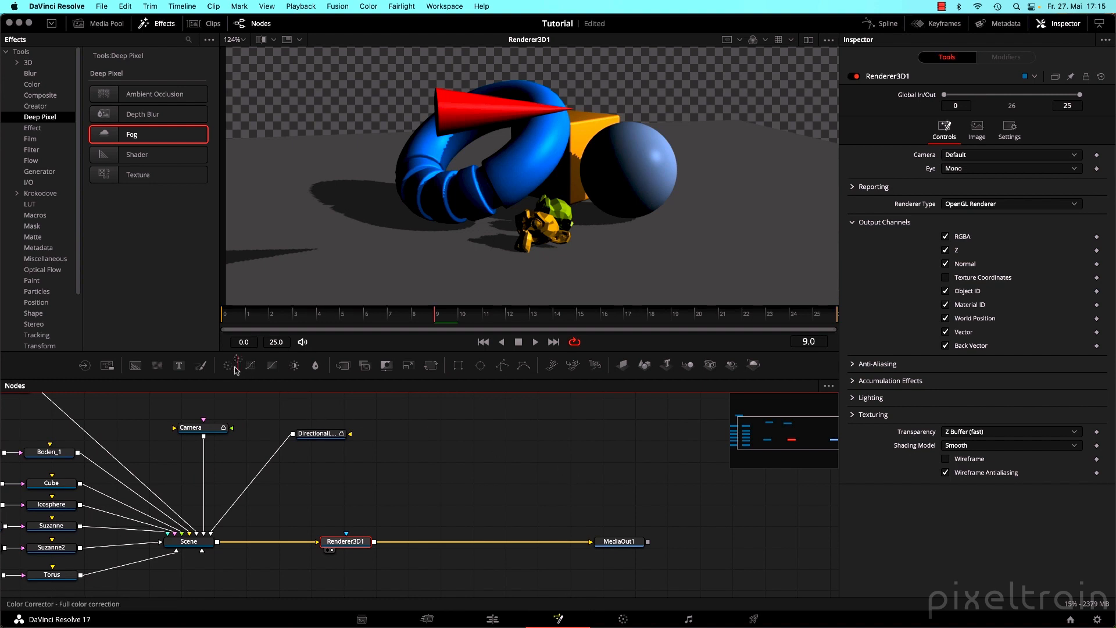
left_click_drag(228, 365, 492, 545)
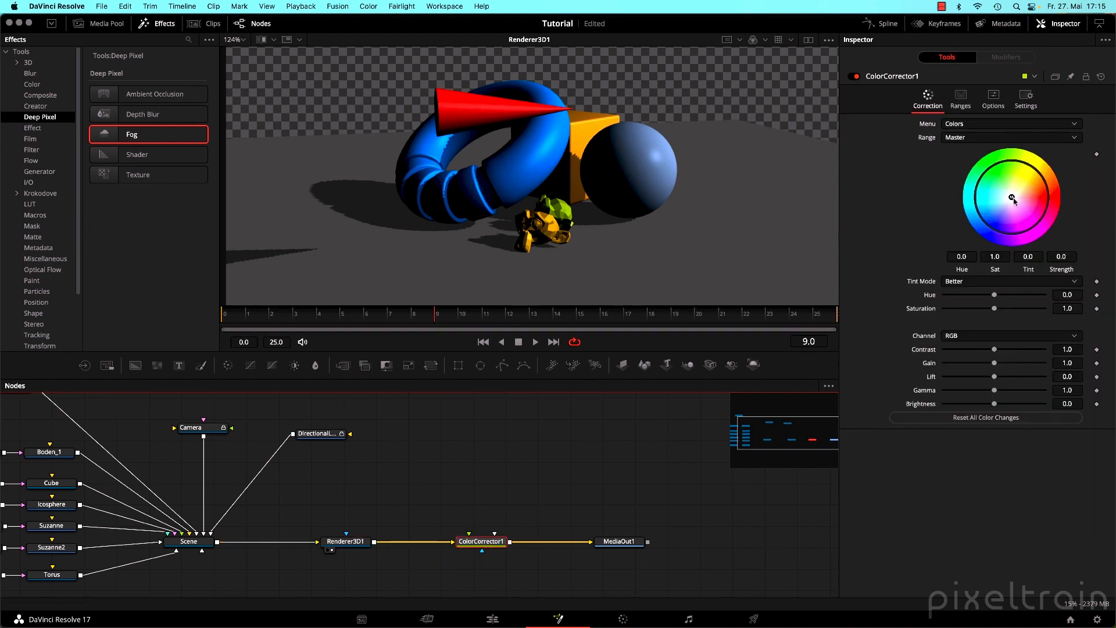
left_click_drag(1016, 200, 987, 223)
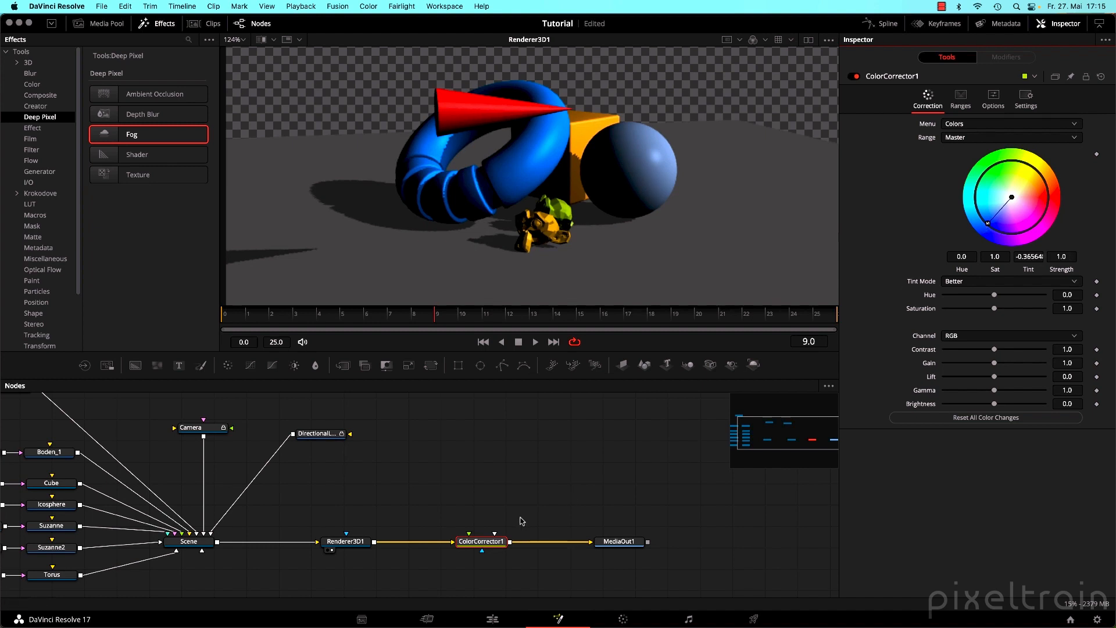
left_click(491, 543)
key("1")
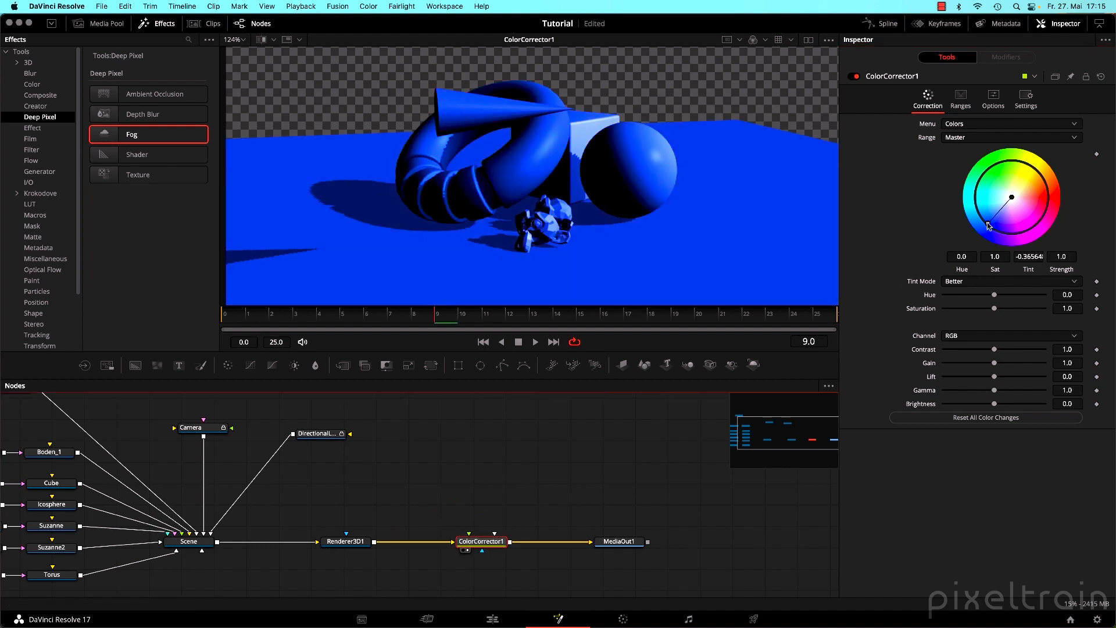
Enable Use Object for ColorCorrector1 and sample the green Suzanne head so the correction is limited to it.
left_click_drag(482, 550, 474, 453)
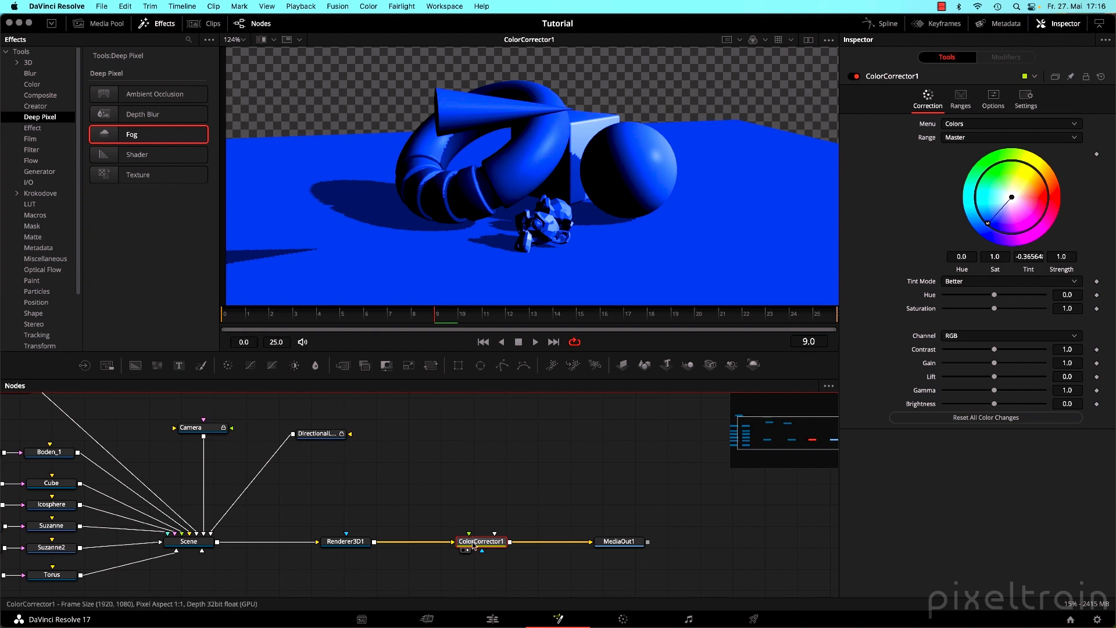
left_click(994, 100)
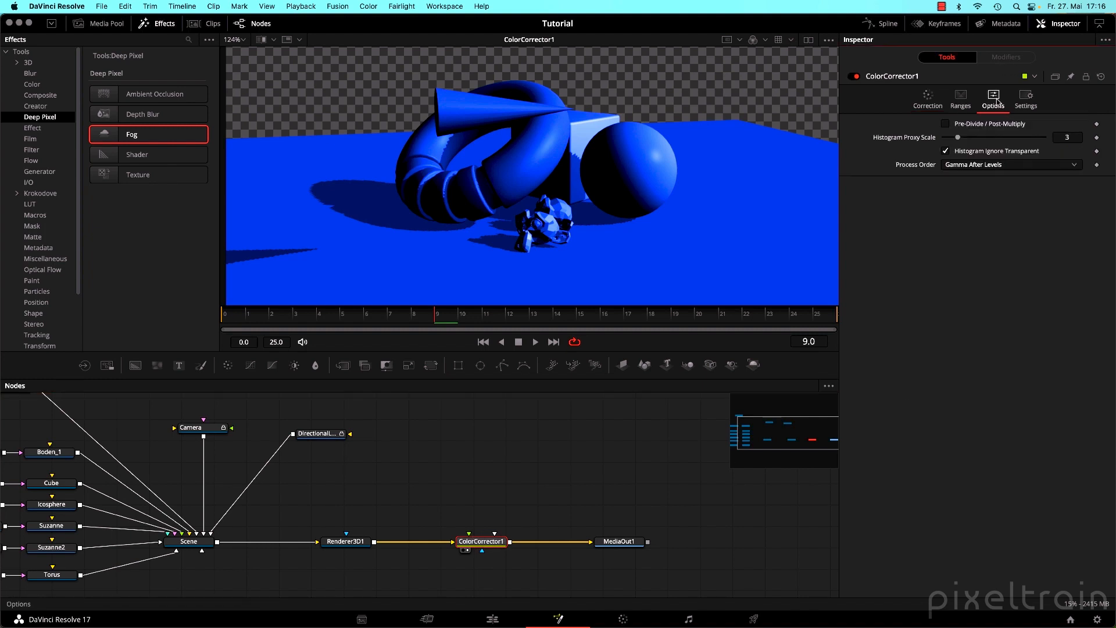
left_click(1025, 100)
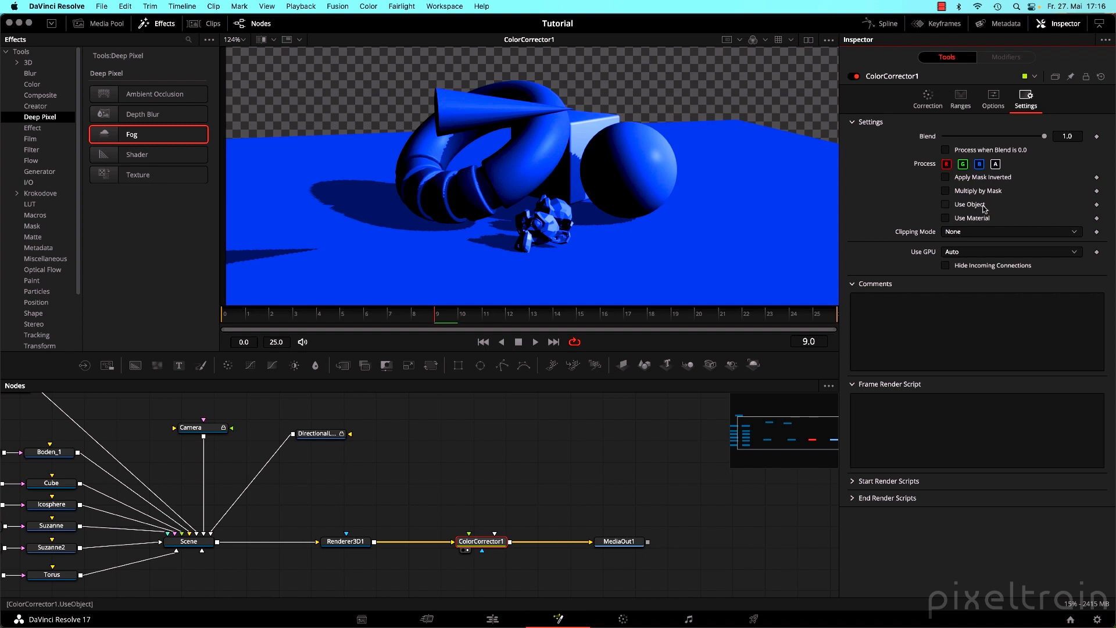
left_click(945, 206)
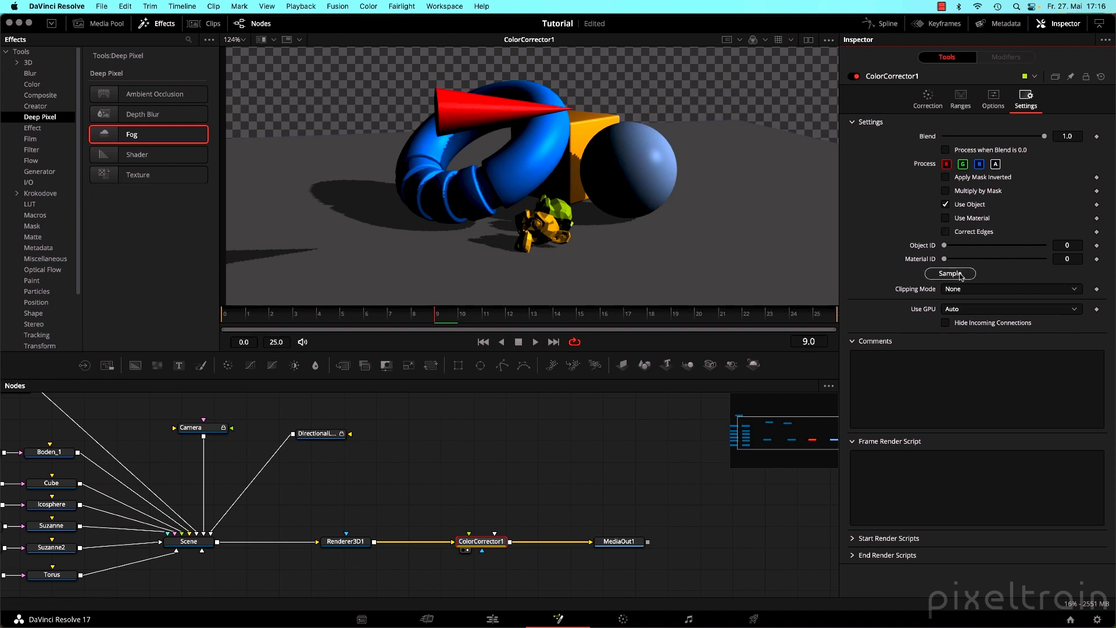
left_click_drag(960, 277, 562, 200)
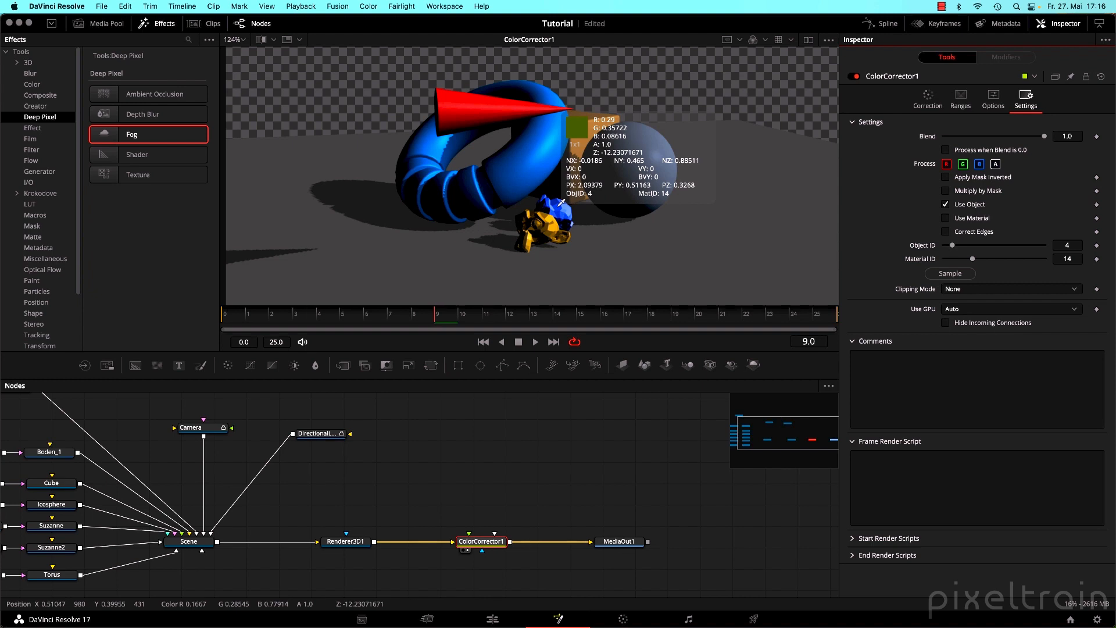
left_click_drag(561, 202, 561, 202)
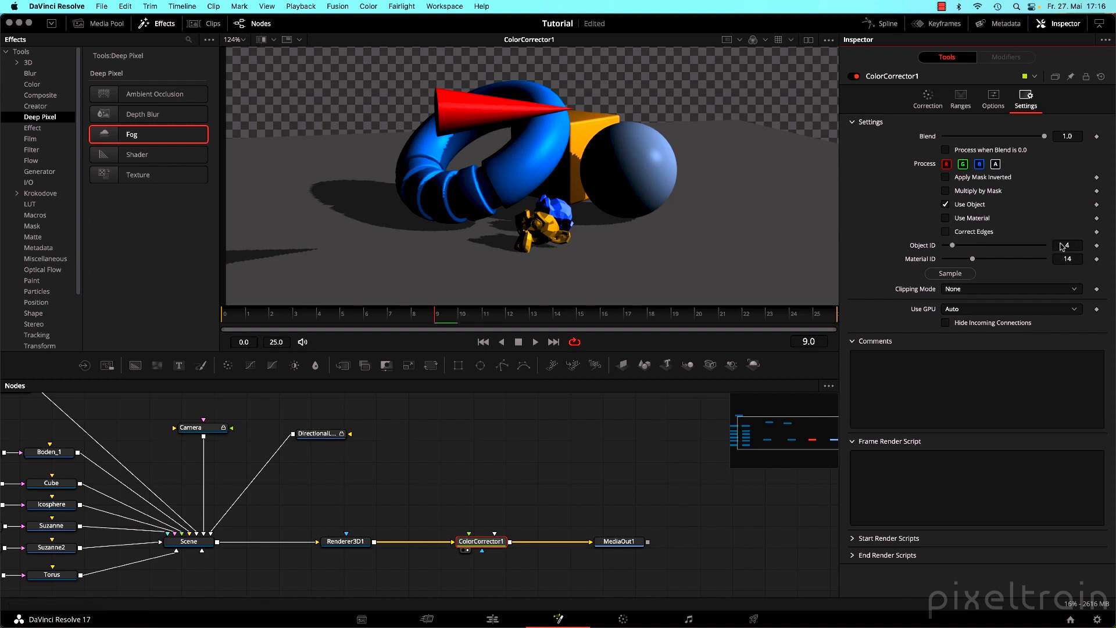
Shift ColorCorrector1's tint slightly toward violet-blue on the Master color wheel, keeping strength at 1.0.
left_click_drag(348, 512, 497, 494)
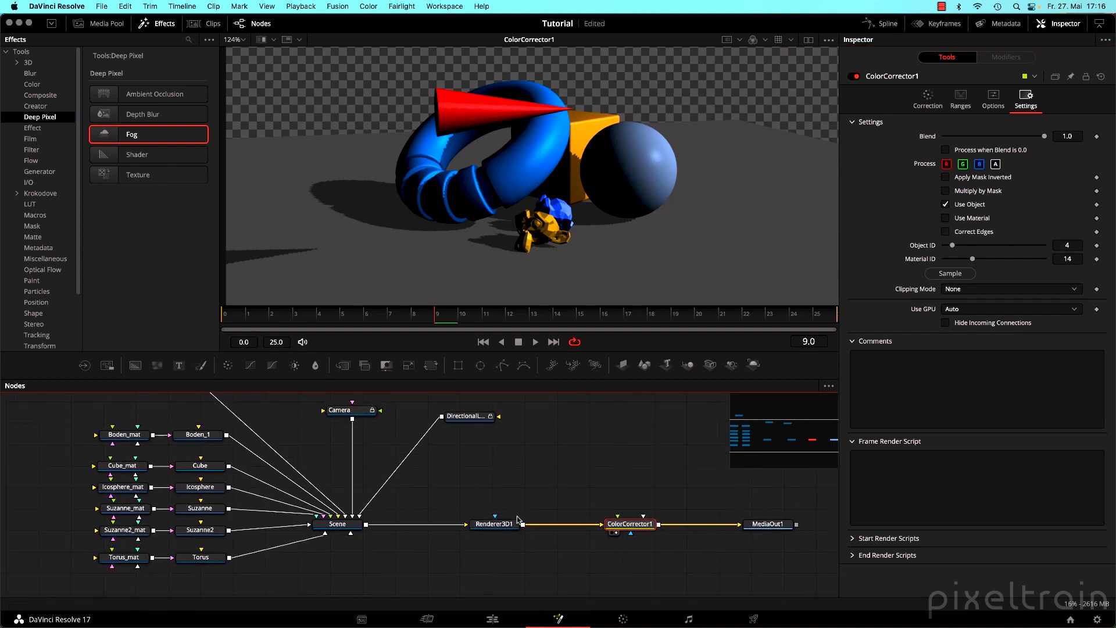
left_click(927, 98)
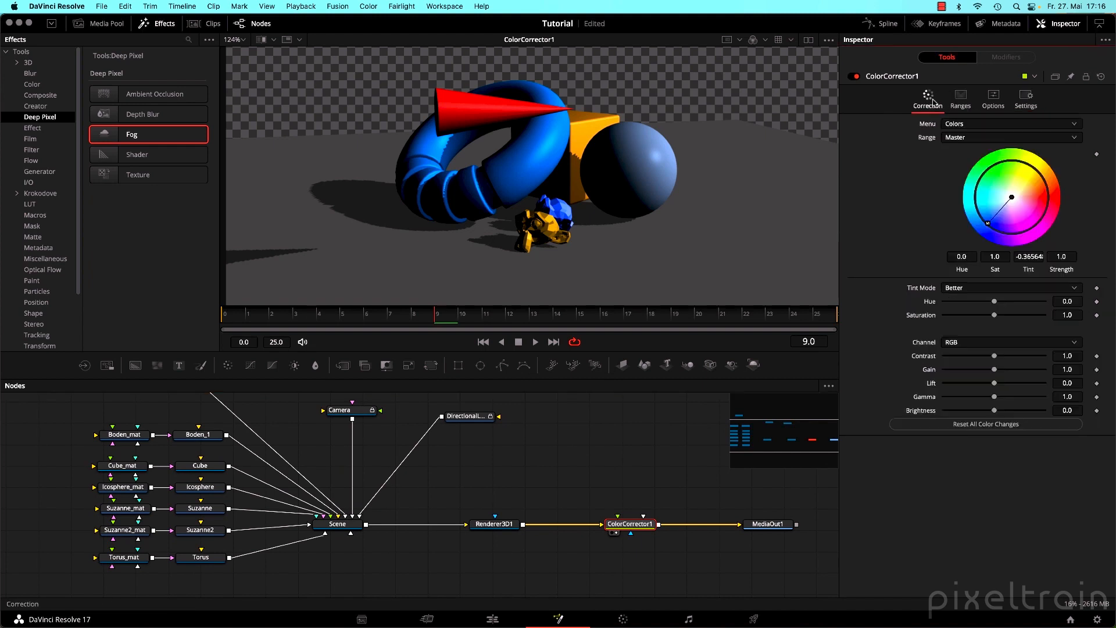
mouse_move(985, 226)
left_mouse_down()
mouse_move(1017, 210)
mouse_move(1016, 224)
mouse_move(981, 211)
mouse_move(1039, 178)
mouse_move(992, 231)
left_mouse_up()
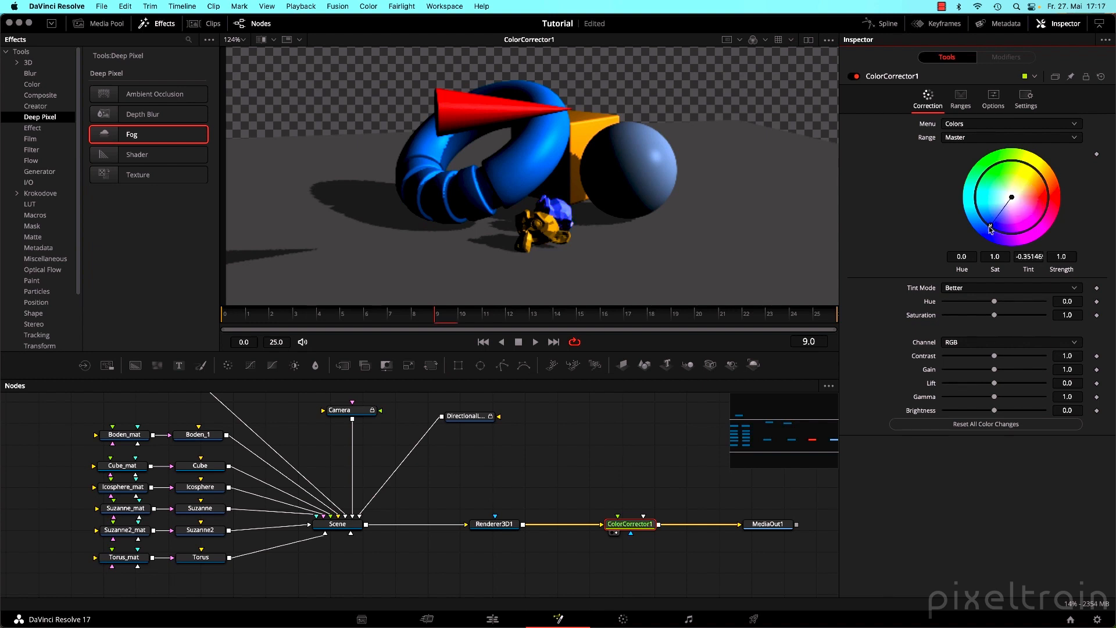
Delete ColorCorrector1 and insert a Deep Pixel Shader between Renderer3D1 and MediaOut1.
left_click(488, 525)
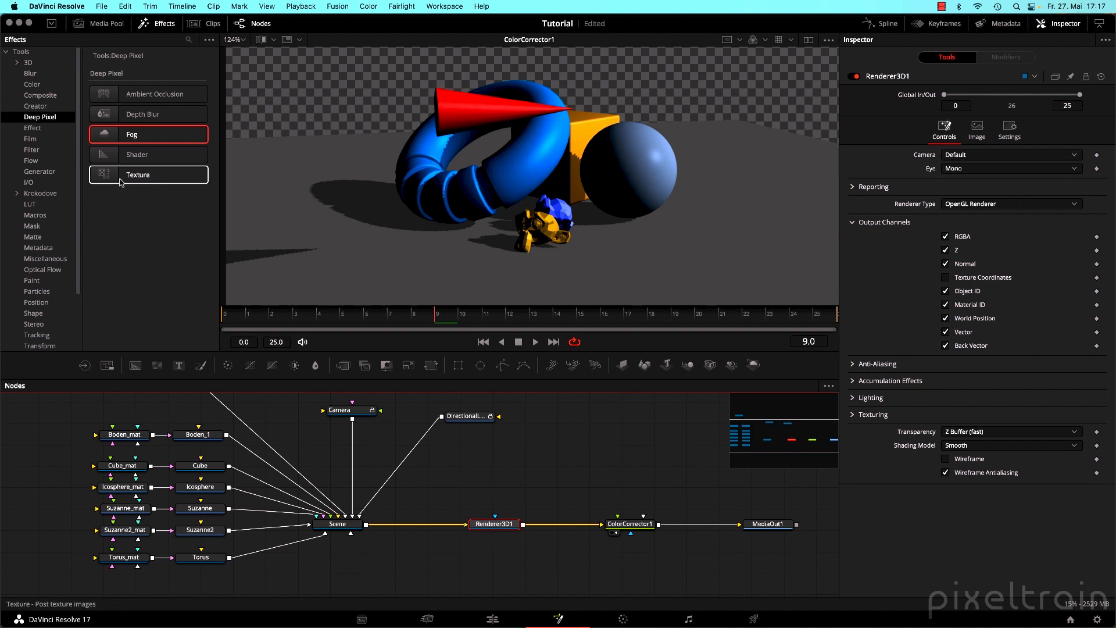
left_click(631, 523)
key("Delete")
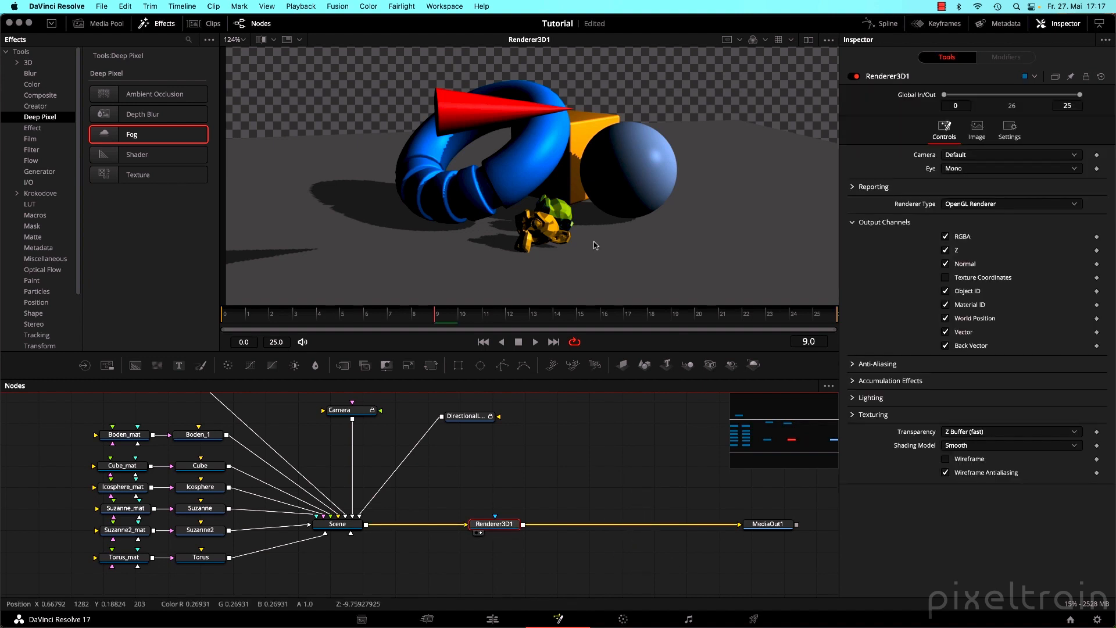
left_click_drag(139, 155, 626, 526)
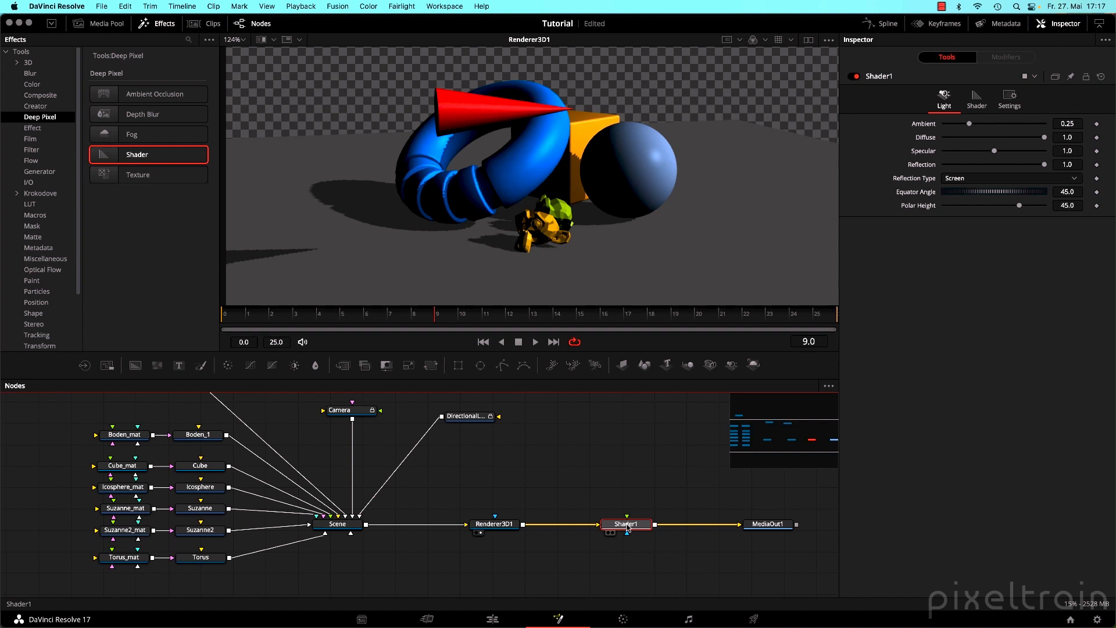
Enable the Texture Coordinates output channel on Renderer3D1 and view Shader1's output.
left_click(500, 523)
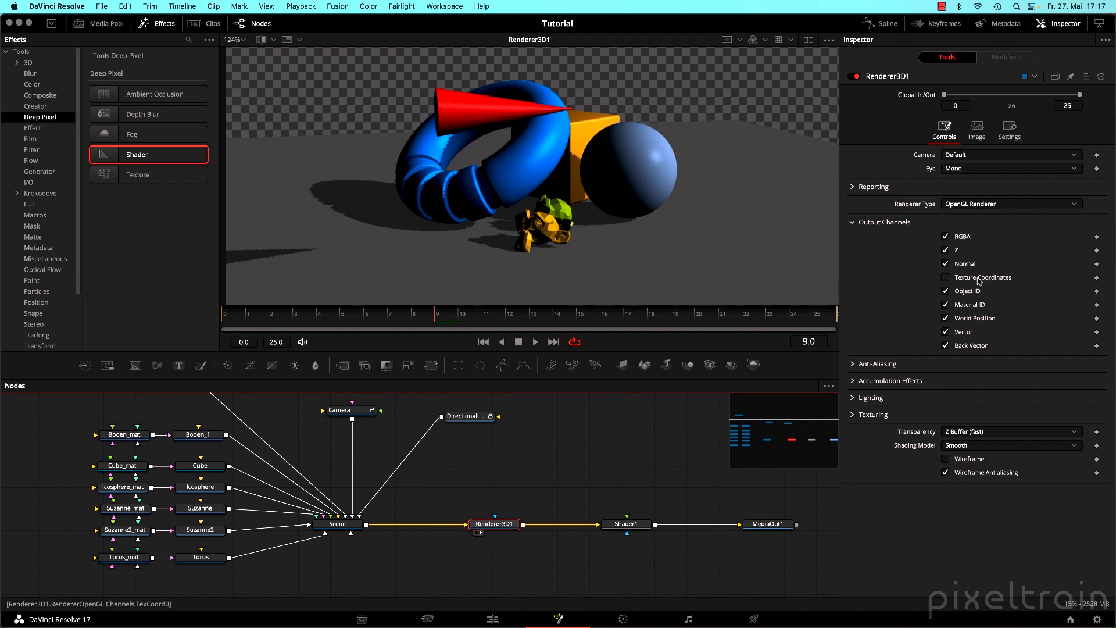
left_click(945, 278)
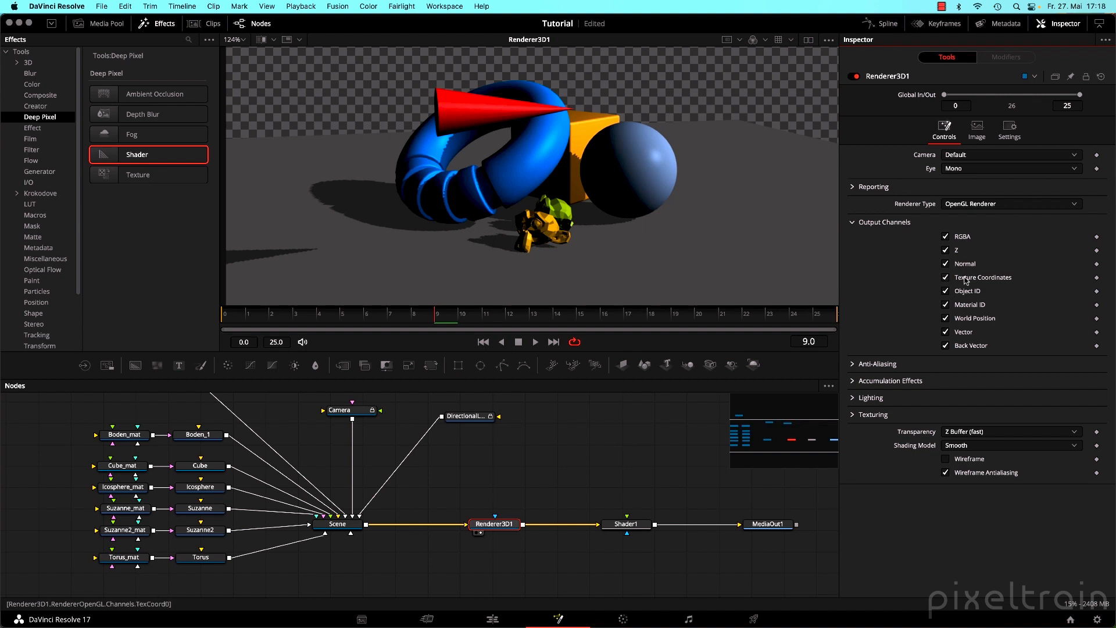
left_click_drag(637, 527, 689, 225)
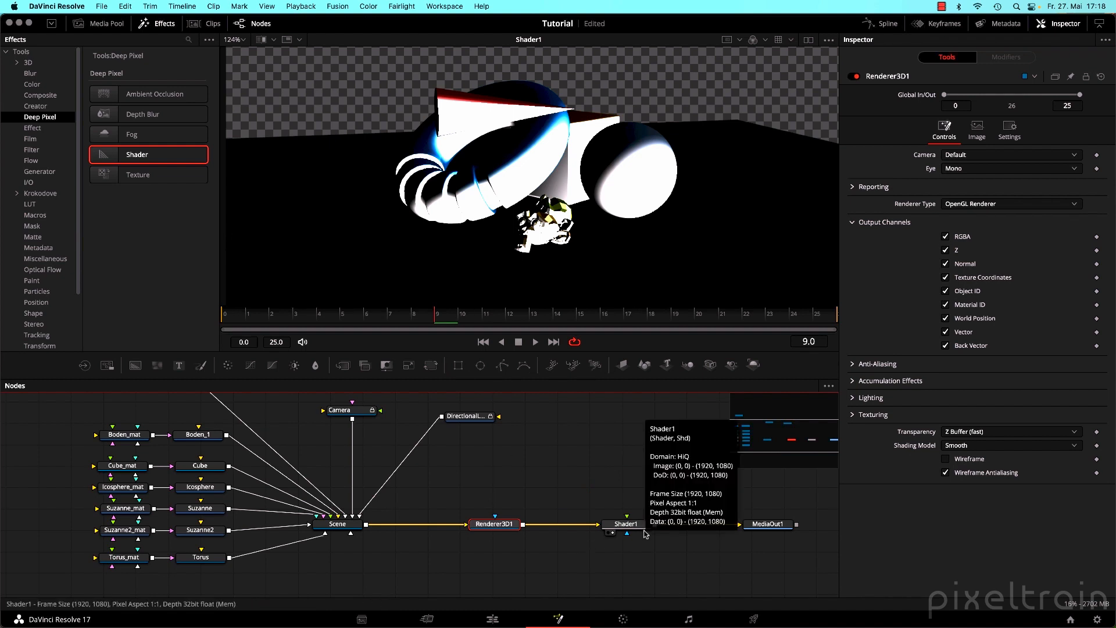
Space out Shader1 and Renderer3D1 in the node graph and show their outputs side by side in two viewers.
left_click_drag(633, 528, 631, 466)
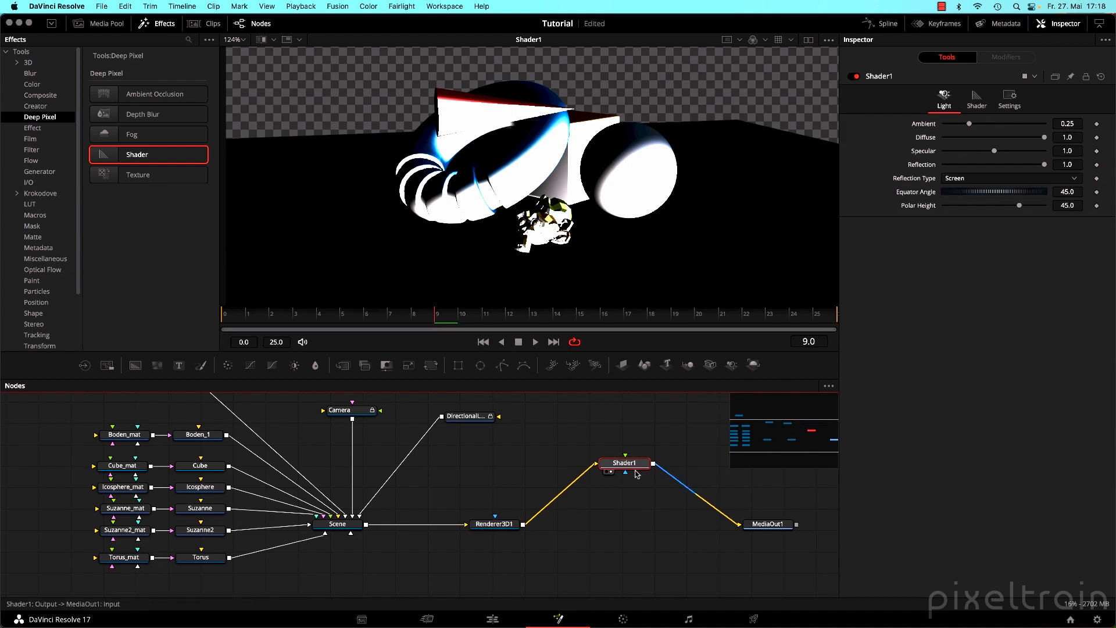
left_click_drag(717, 378, 714, 409)
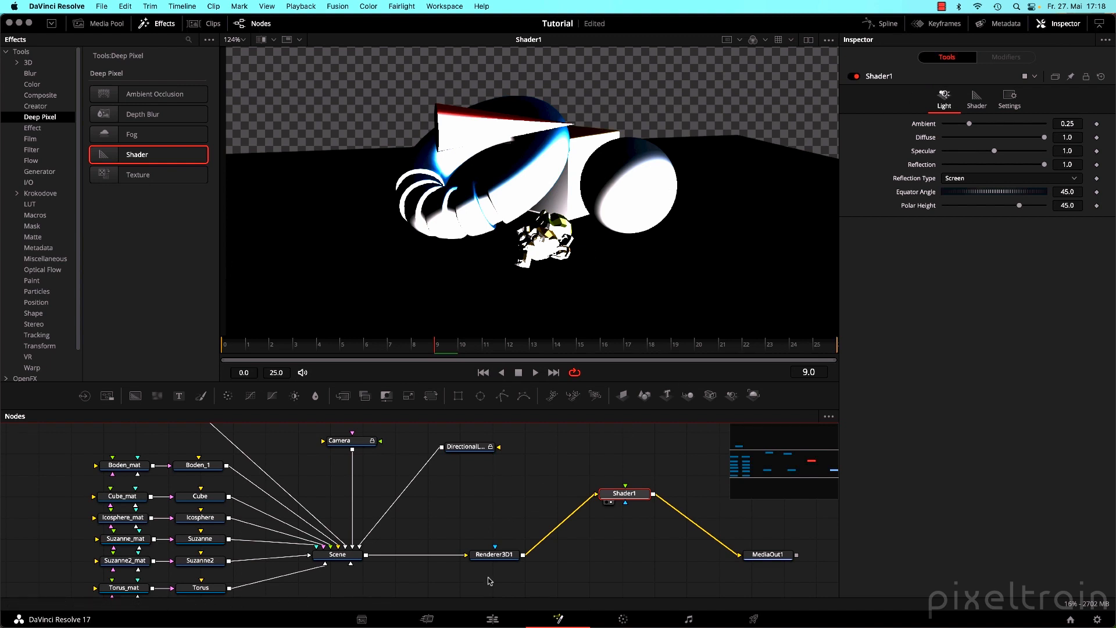
left_click_drag(502, 559, 450, 559)
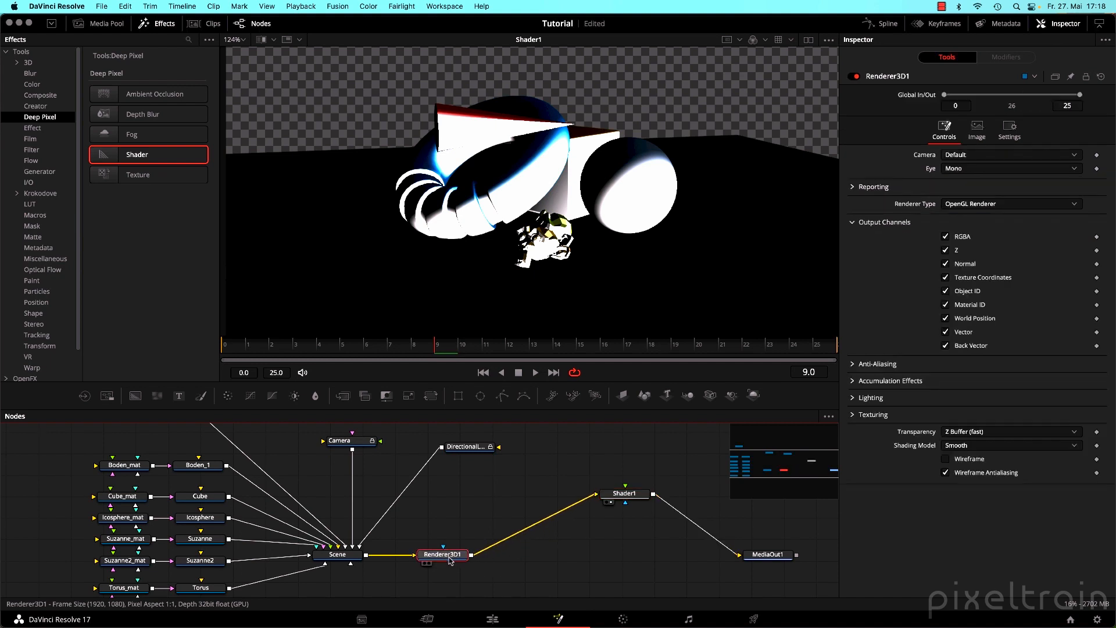
left_click(808, 40)
key("1")
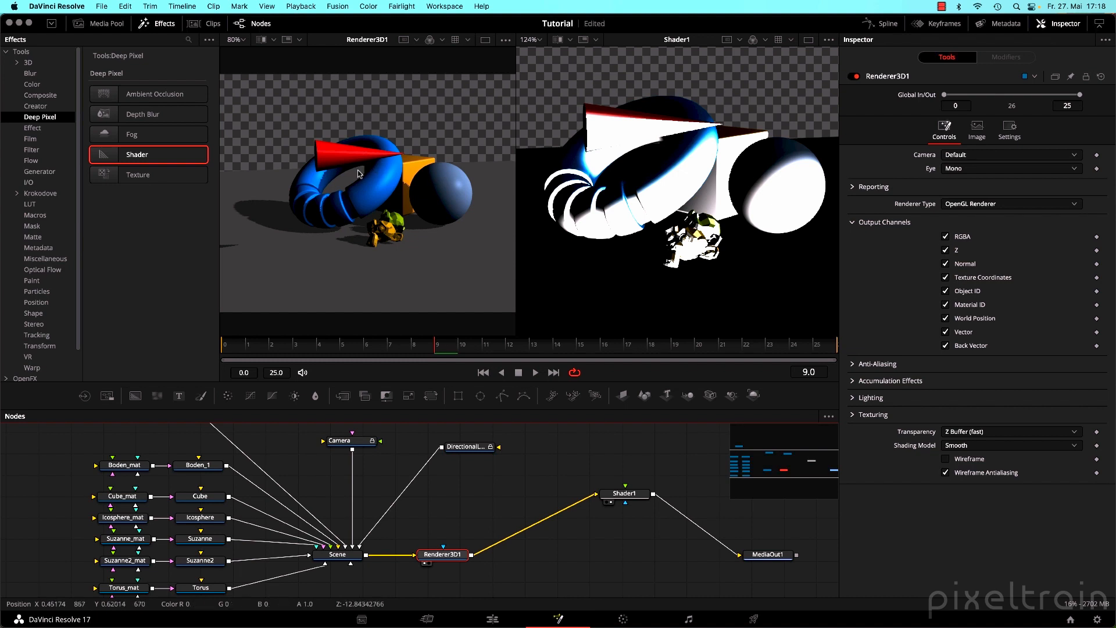
Set Shader1's Specular and Reflection to 0.0, keeping Diffuse at 1.0.
left_click_drag(580, 537, 466, 544)
left_click(510, 500)
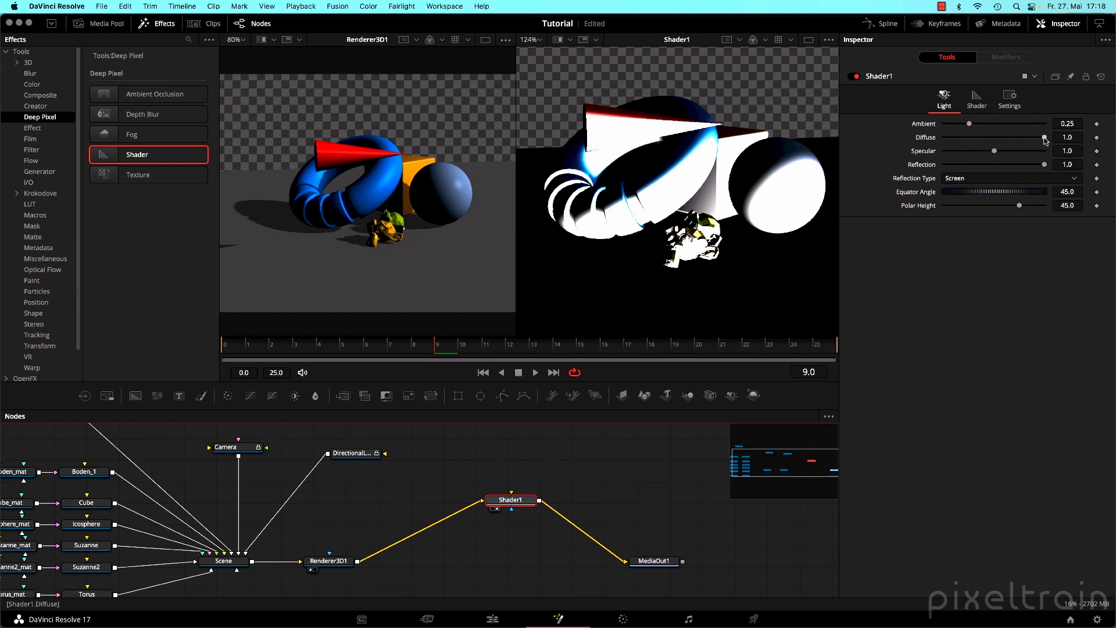
left_click_drag(1045, 140, 1043, 139)
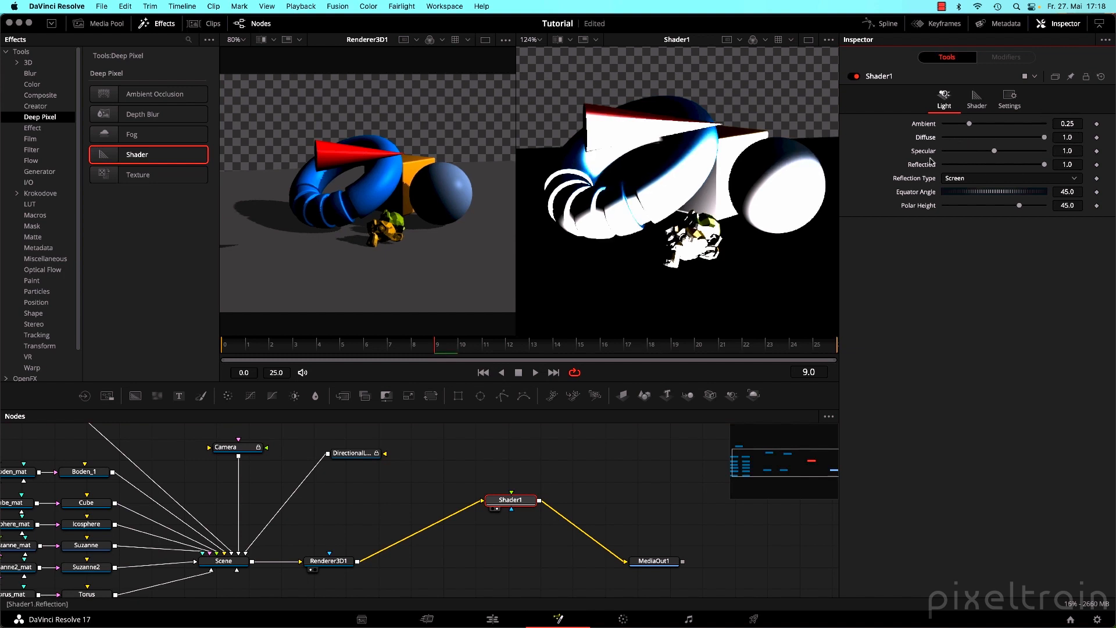
mouse_move(1044, 165)
left_mouse_down()
mouse_move(942, 166)
mouse_move(938, 152)
left_mouse_up()
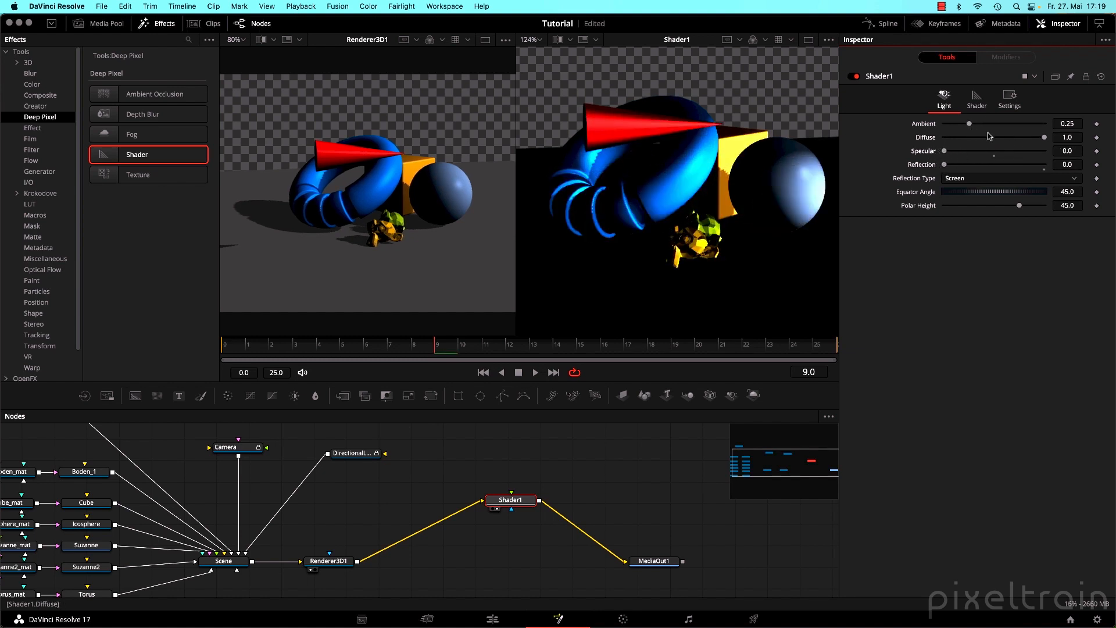
Try Shader1's Ambient at 0.701 and return it to 0.25, and test Diffuse at 0.0 with Specular at 0.109.
left_click_drag(969, 125, 1011, 134)
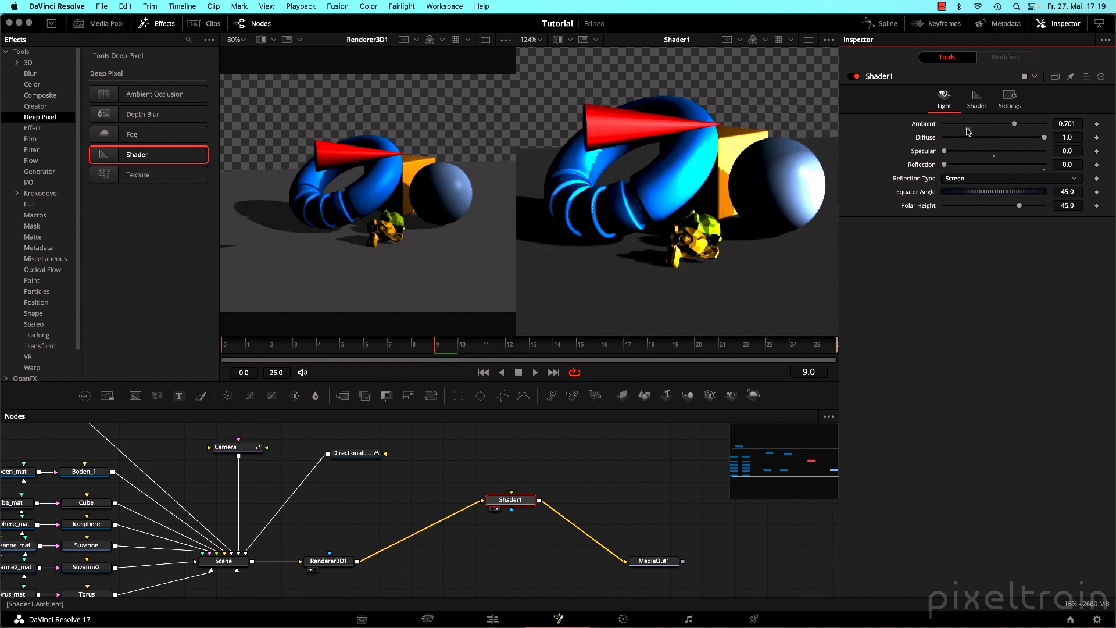
left_click(968, 129)
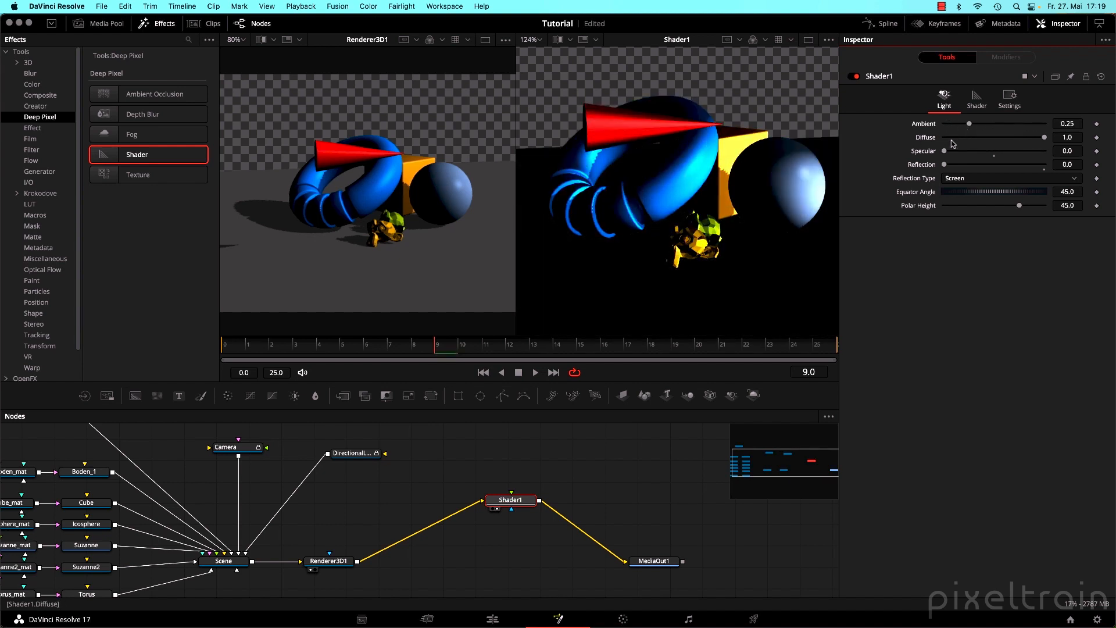
left_click_drag(1044, 140, 948, 156)
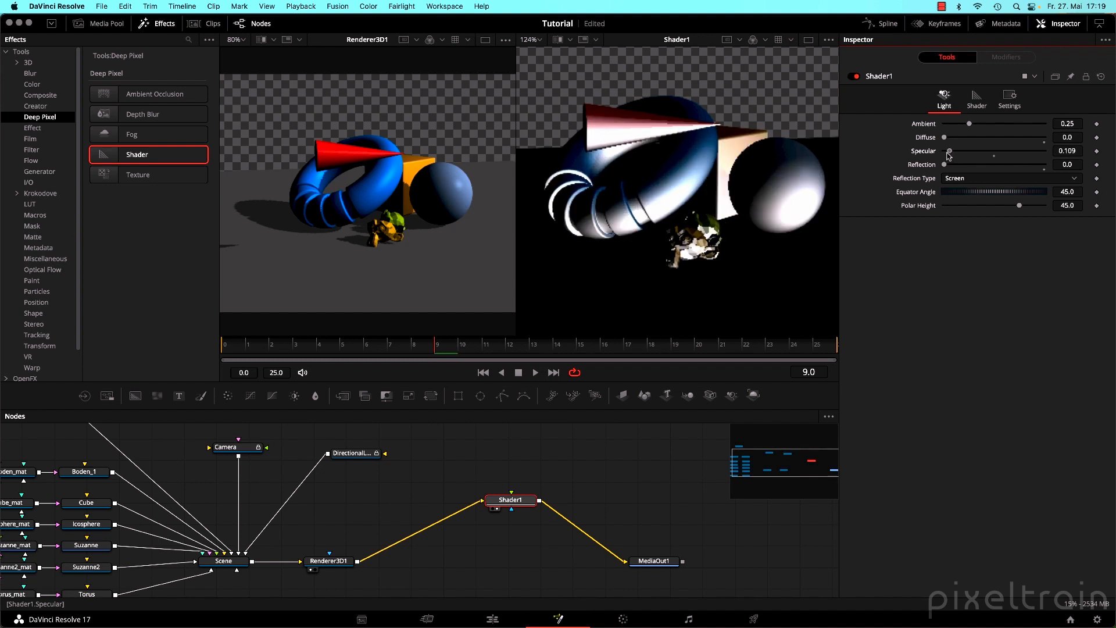
Darken Shader1's specular color to a gray with value 0.457.
left_click(977, 103)
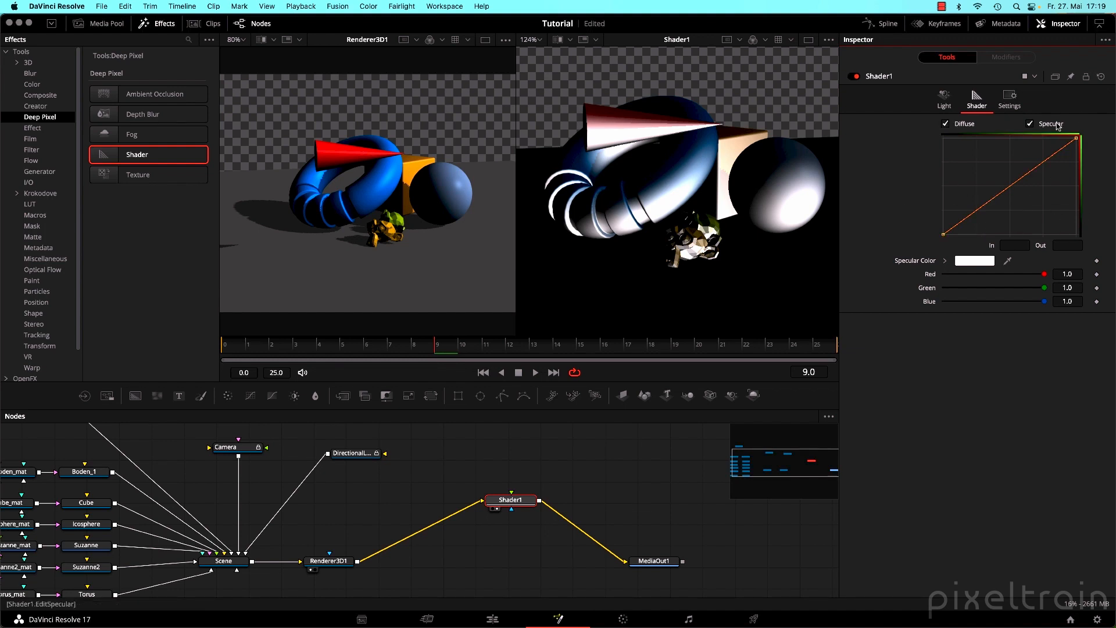
left_click(945, 261)
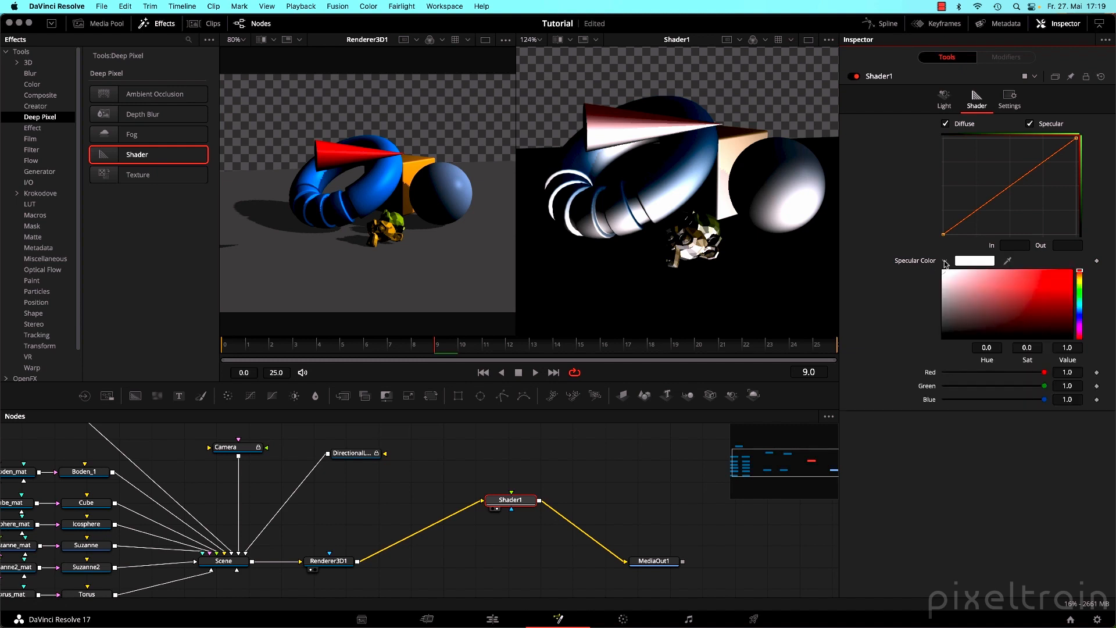
left_click_drag(945, 271, 910, 319)
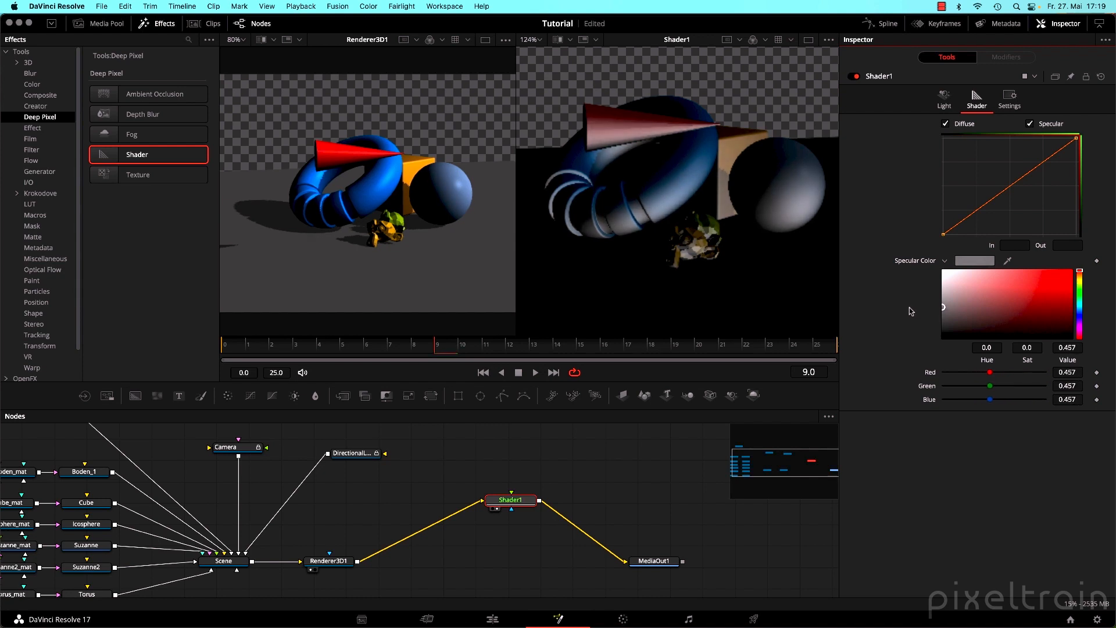
Set Shader1's Specular to 0.0 and Diffuse to 1.0, and align the node between Renderer3D1 and MediaOut1.
left_click(927, 104)
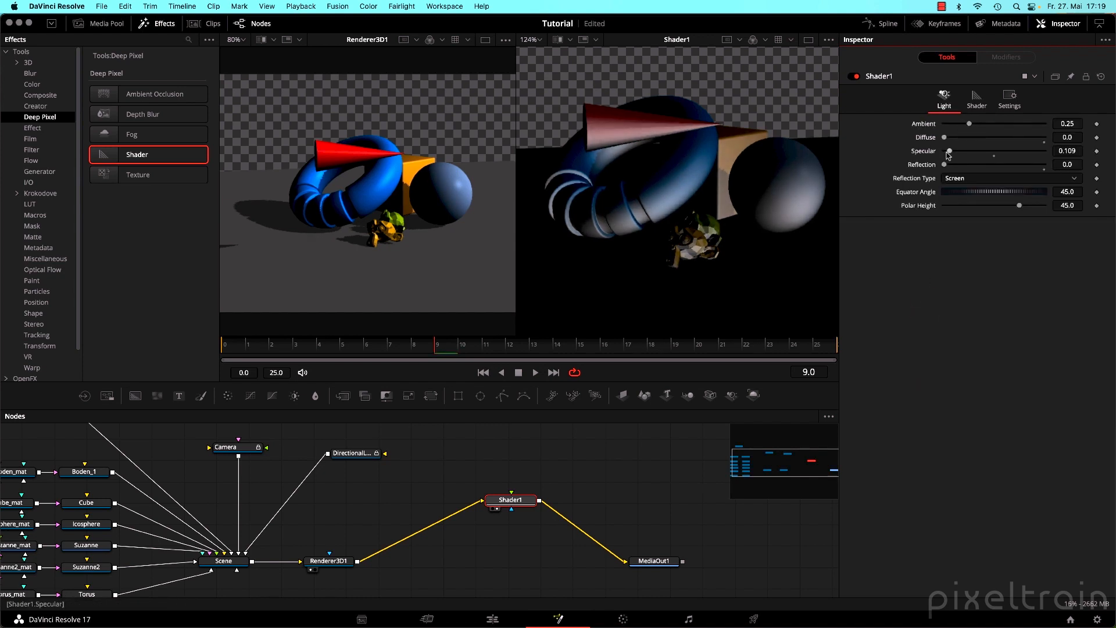
mouse_move(948, 153)
left_mouse_down()
mouse_move(997, 153)
mouse_move(930, 153)
left_mouse_up()
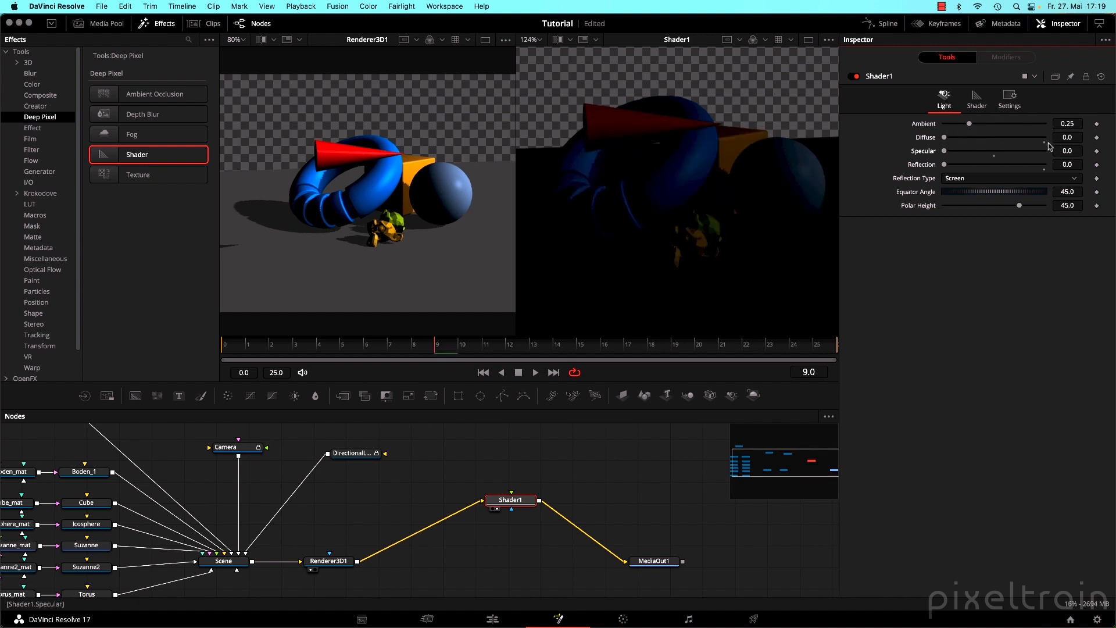
left_click_drag(511, 501, 506, 546)
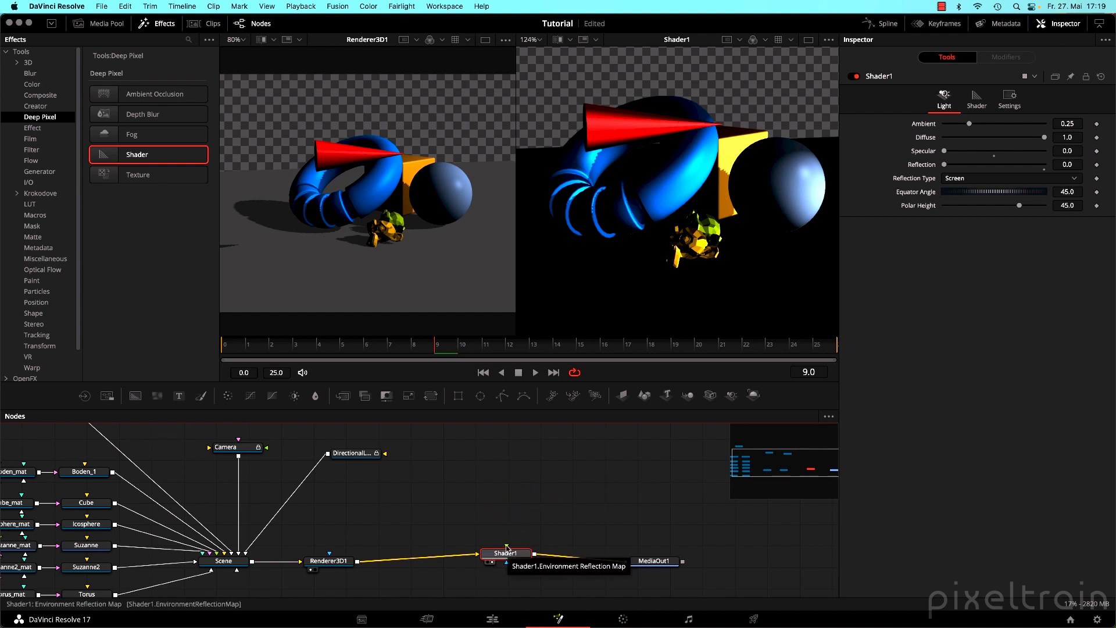
left_click(615, 510)
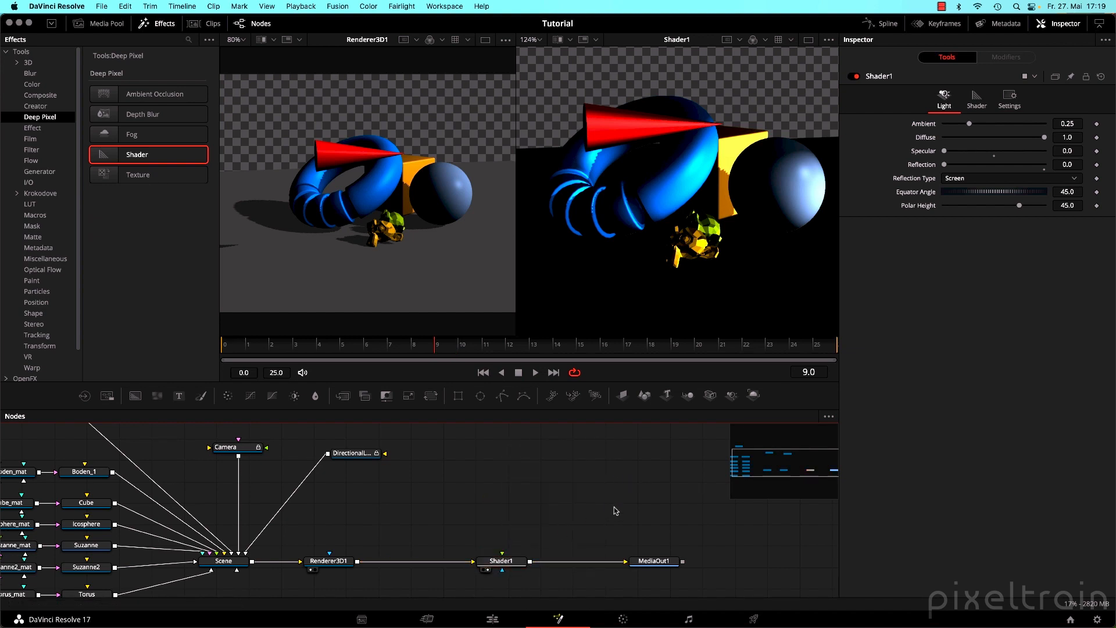
Add peppermint_powerplant_4k.exr from the HDRI bin to the node graph and view it fitted beside a widened Shader1 view.
left_click(95, 23)
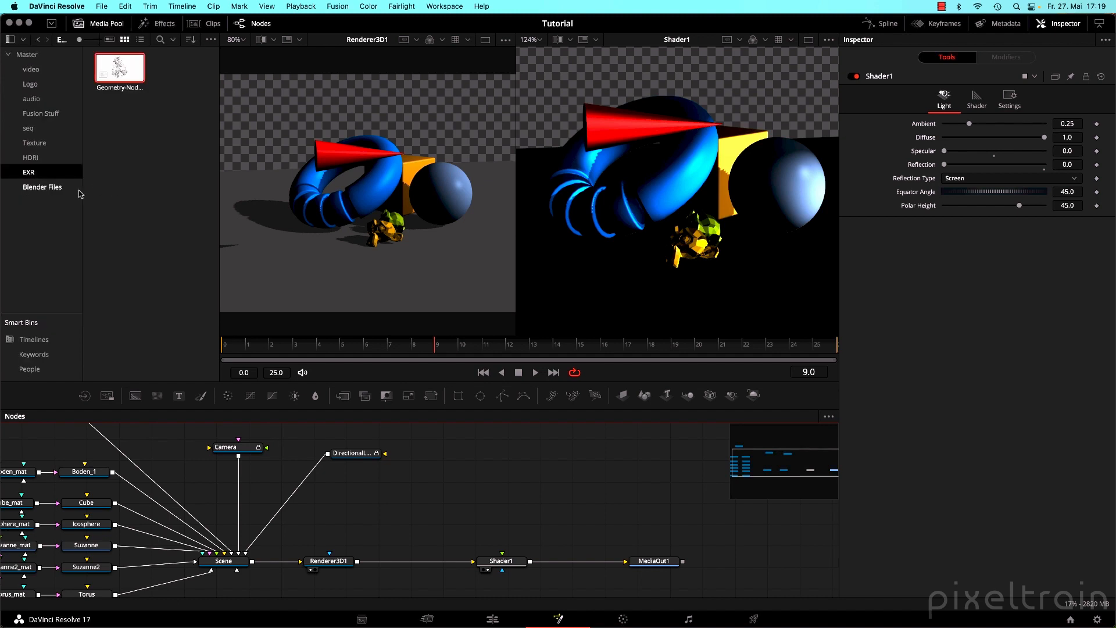
left_click(32, 157)
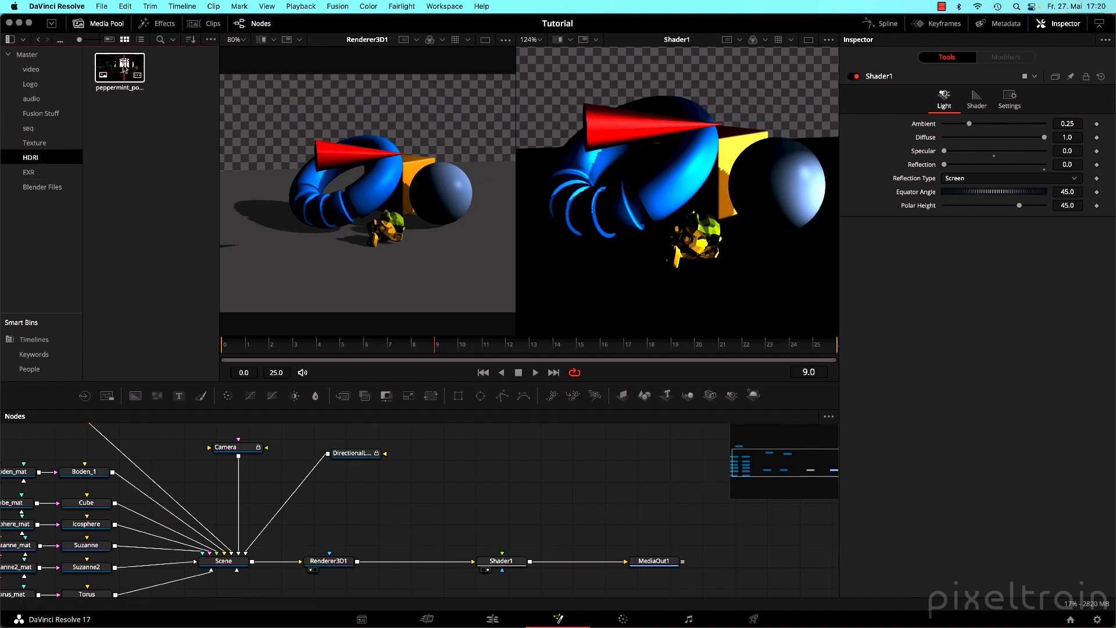
left_click_drag(120, 68, 528, 516)
key("1")
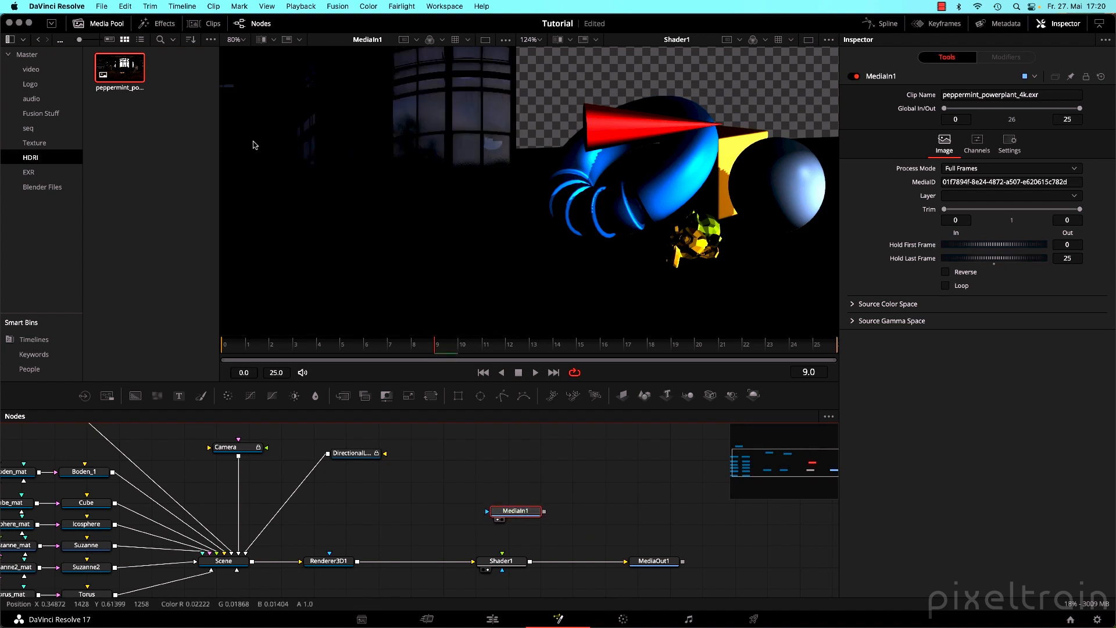
left_click_drag(216, 156, 88, 163)
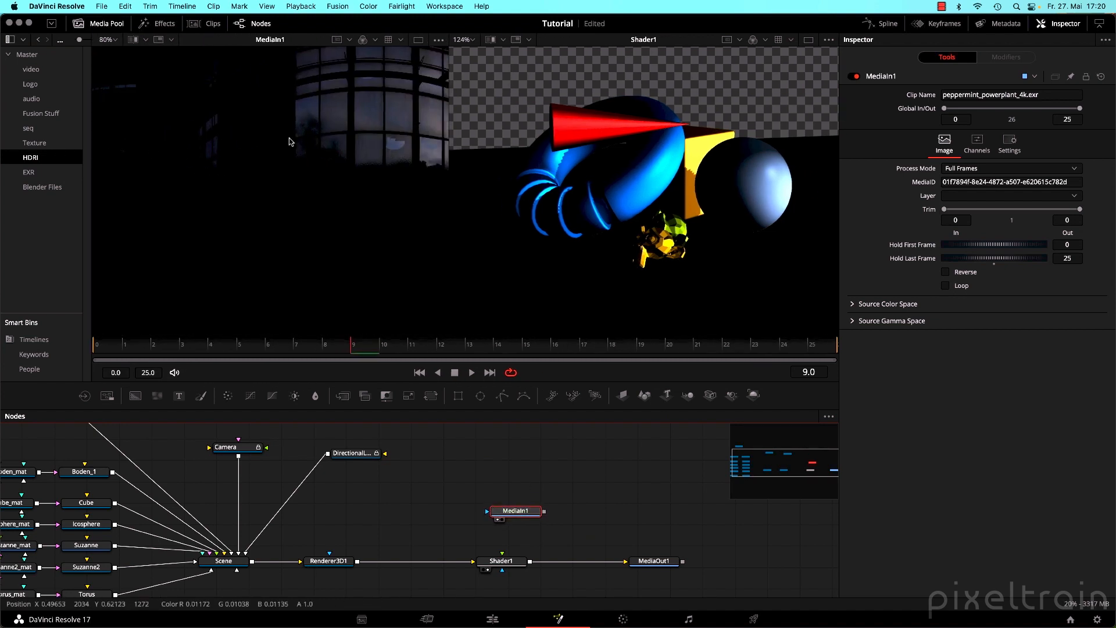
key("super+f")
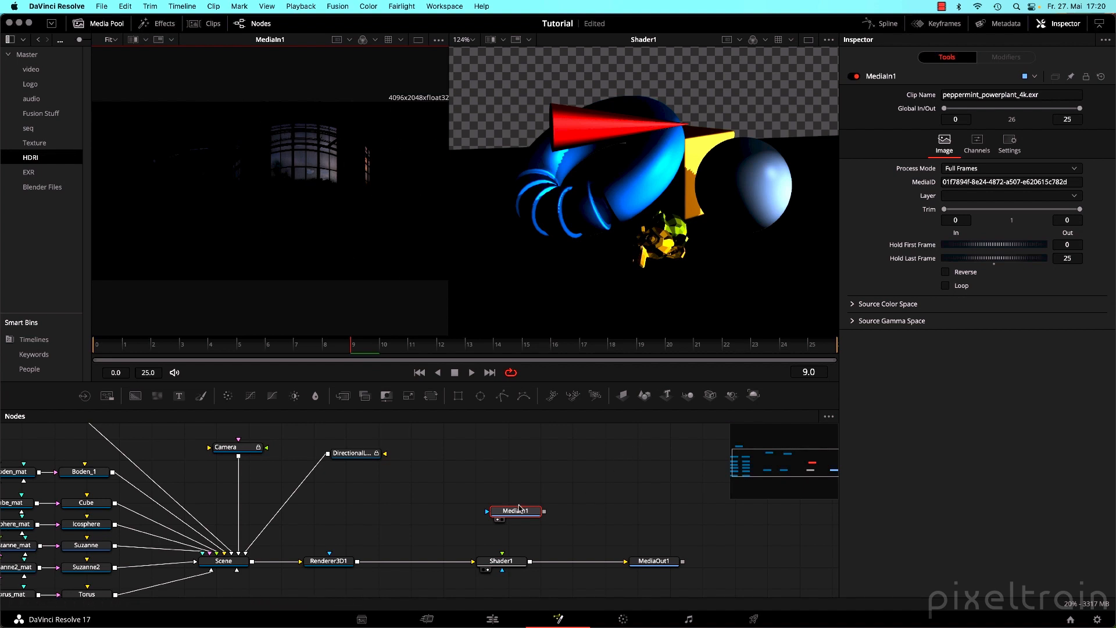
Connect MediaIn1 to Shader1's Environment Reflection Map input and set Reflection to 0.114.
left_click_drag(537, 512, 534, 484)
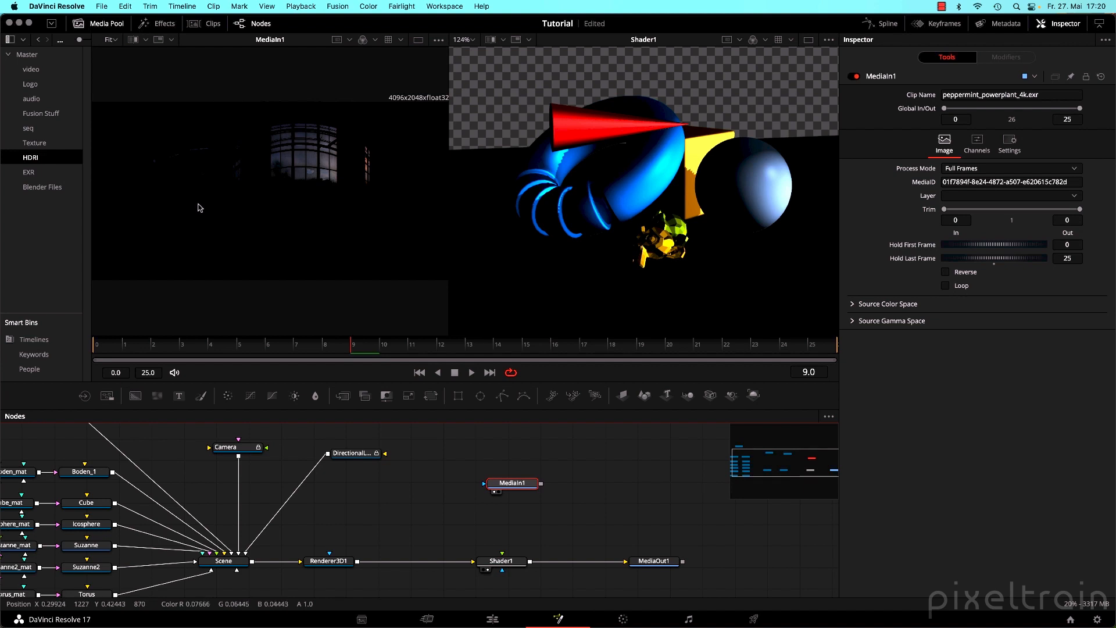
left_click_drag(520, 483, 519, 471)
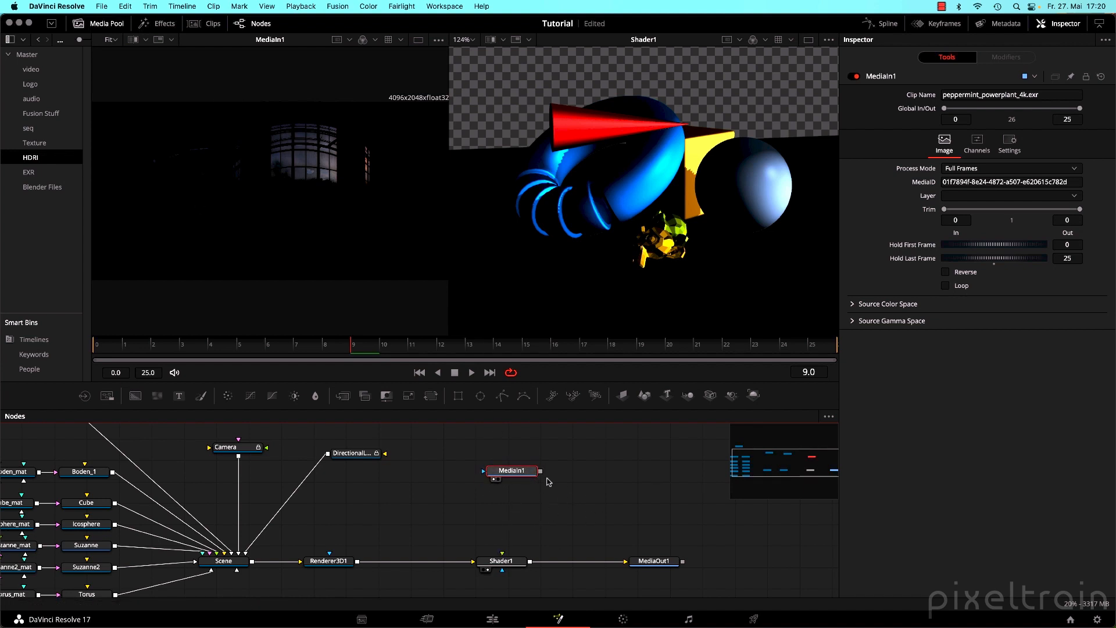
left_click_drag(539, 471, 518, 561)
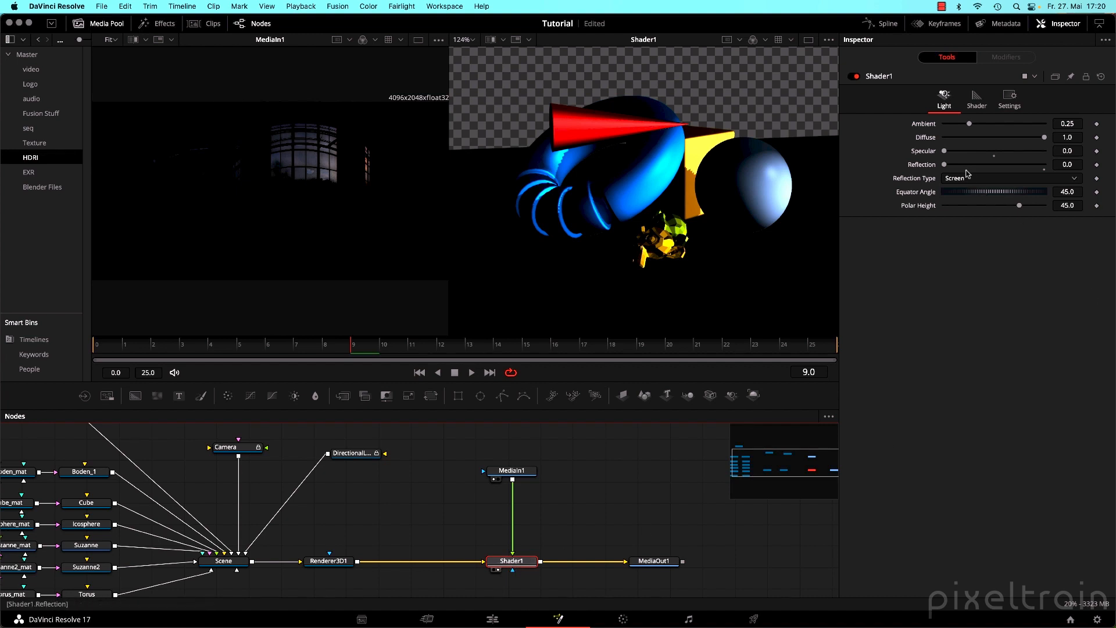
mouse_move(944, 168)
left_mouse_down()
mouse_move(969, 170)
mouse_move(955, 171)
left_mouse_up()
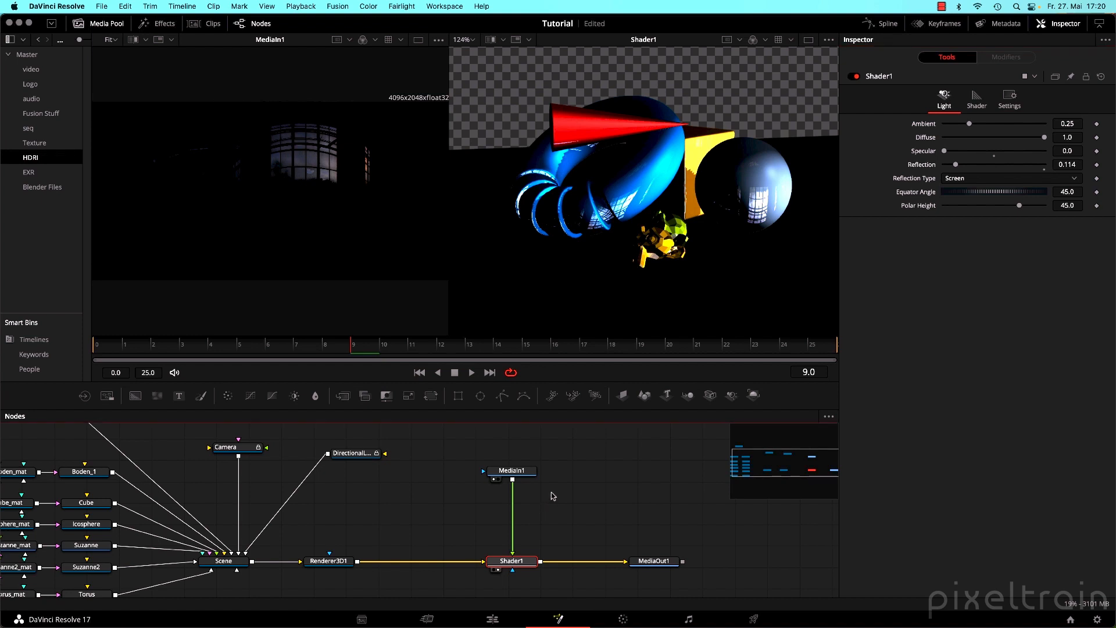
Add a Gamut node and place it on the connection between MediaIn1 and Shader1.
key("shift+space")
type("ga")
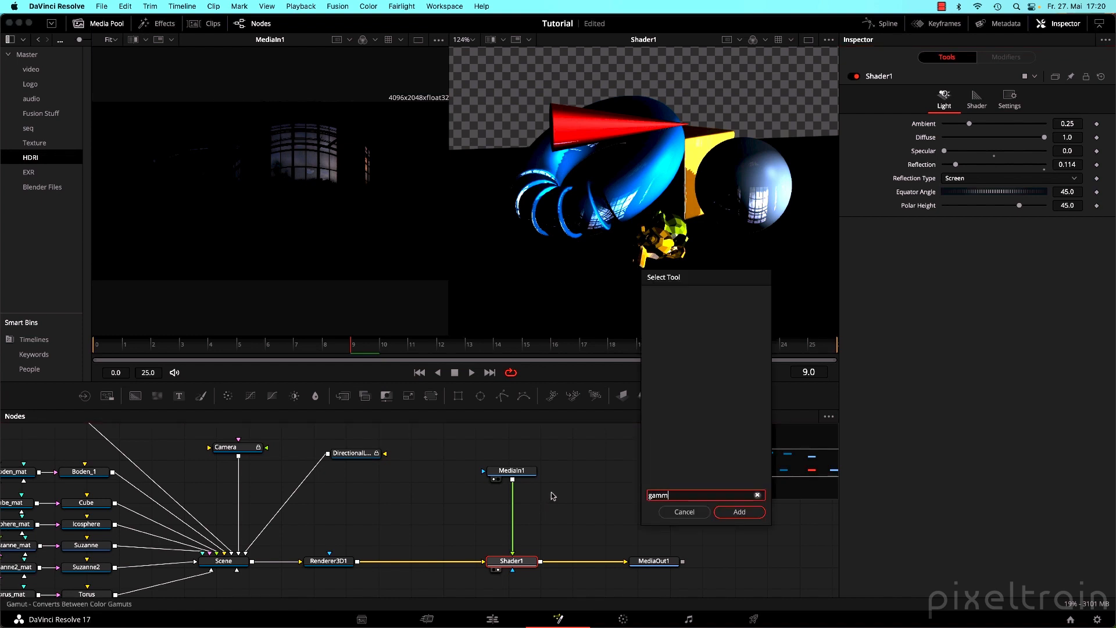
key("Return")
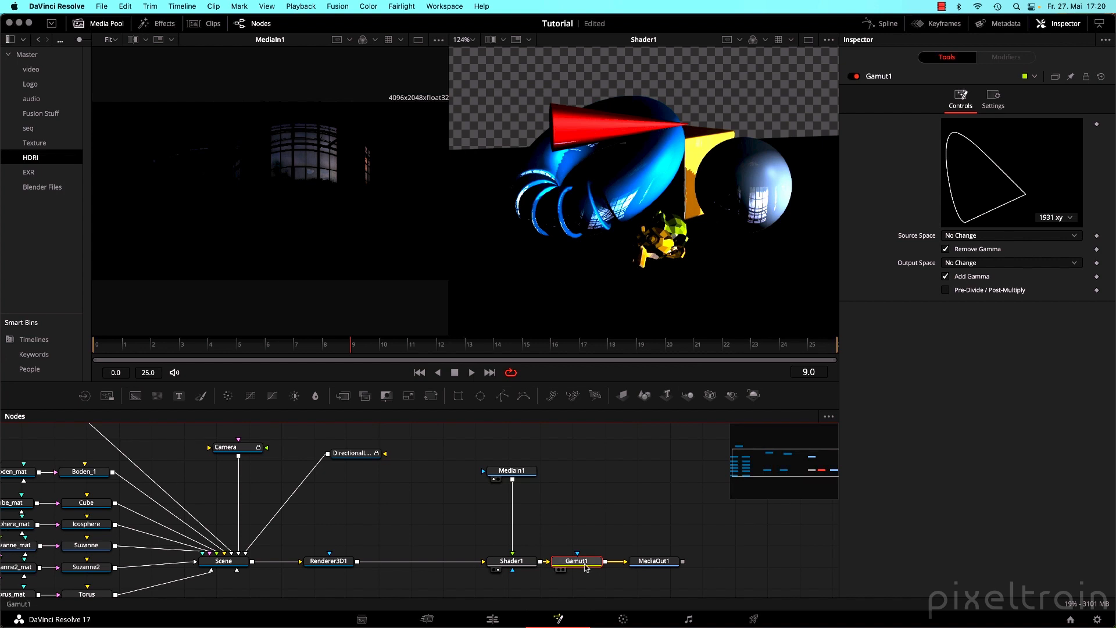
left_click_drag(578, 560, 514, 523)
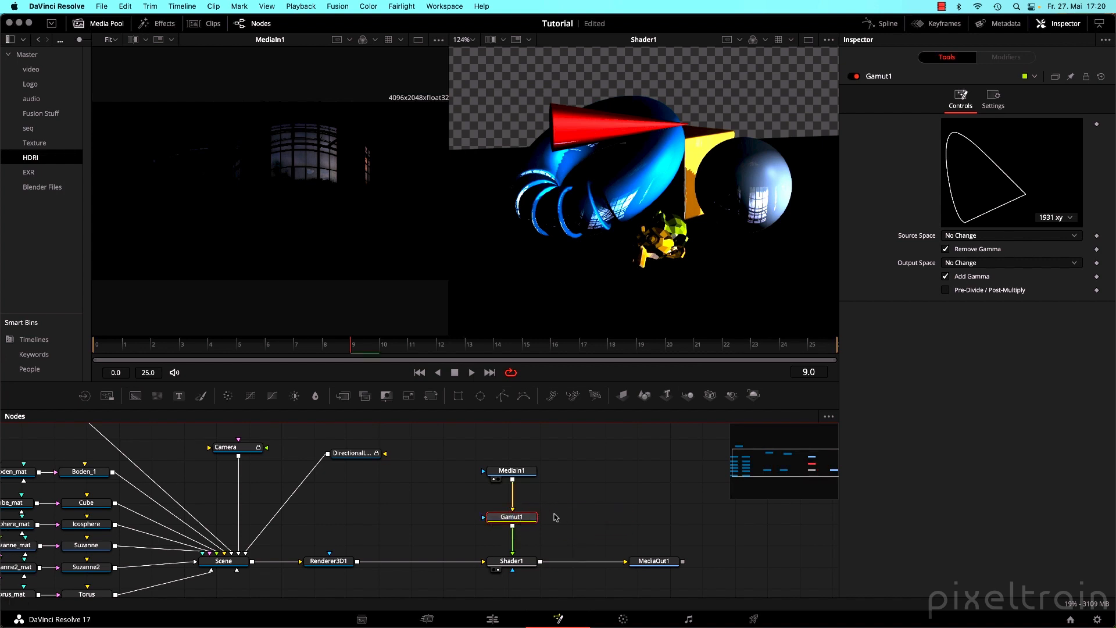
Set Gamut1's Output Space to sRGB and show the Gamut1 output in the viewer beside Shader1.
left_click(991, 267)
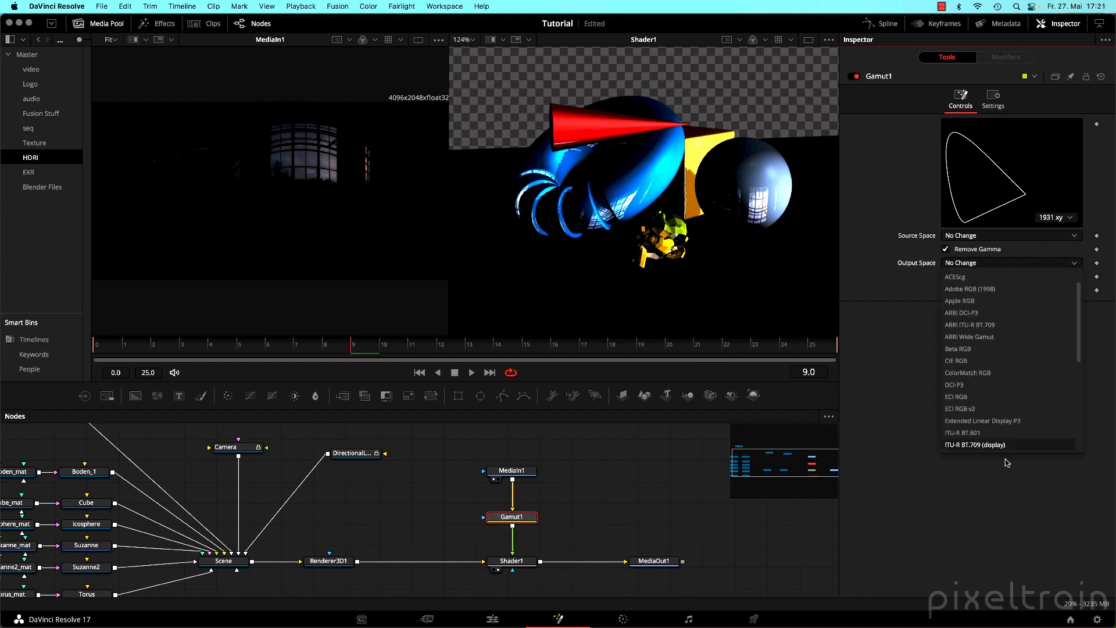
scroll(1007, 453, "down", 3)
scroll(1007, 373, "down", 3)
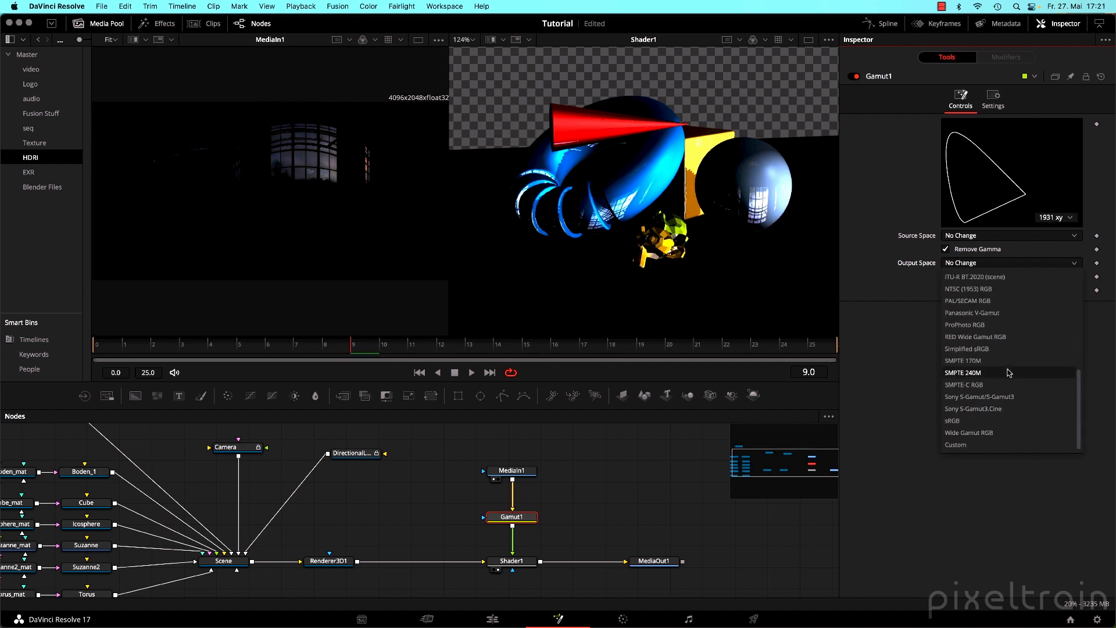
left_click(977, 416)
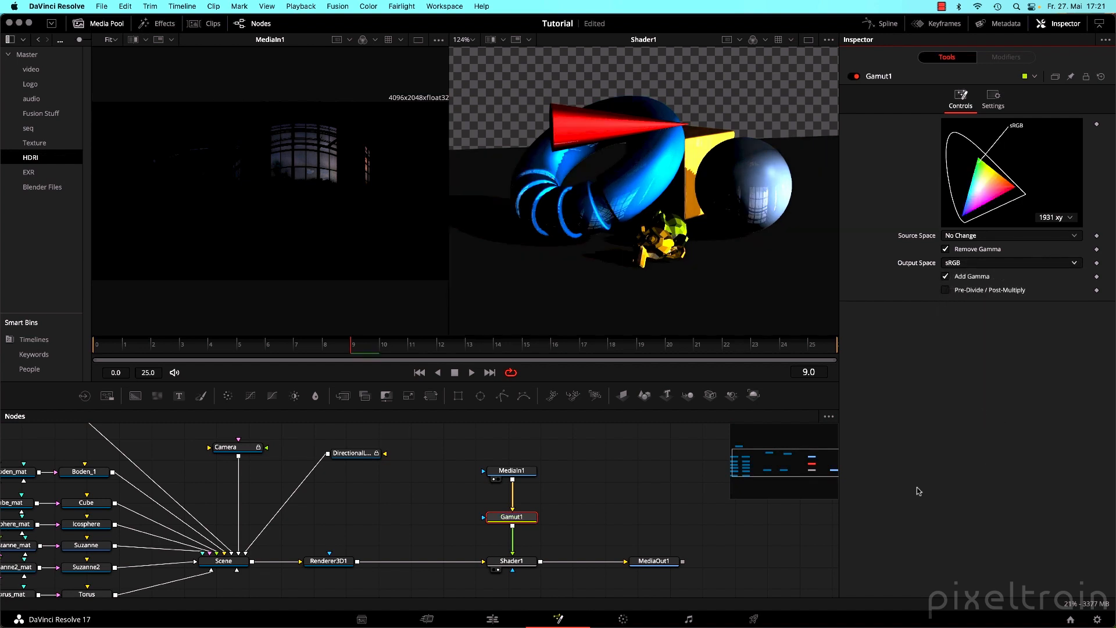
left_click_drag(504, 517, 180, 173)
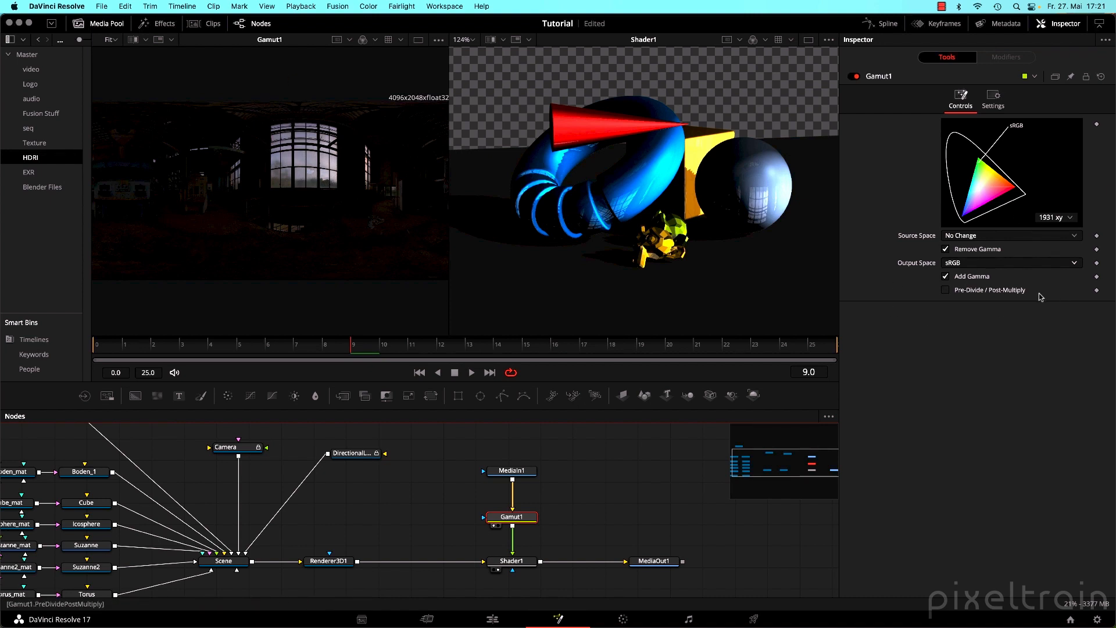
Compare the HDRI and its reflections with Gamut1's Add Gamma, and then the whole Gamut1 node, switched off and on again.
left_click(958, 278)
left_click(947, 277)
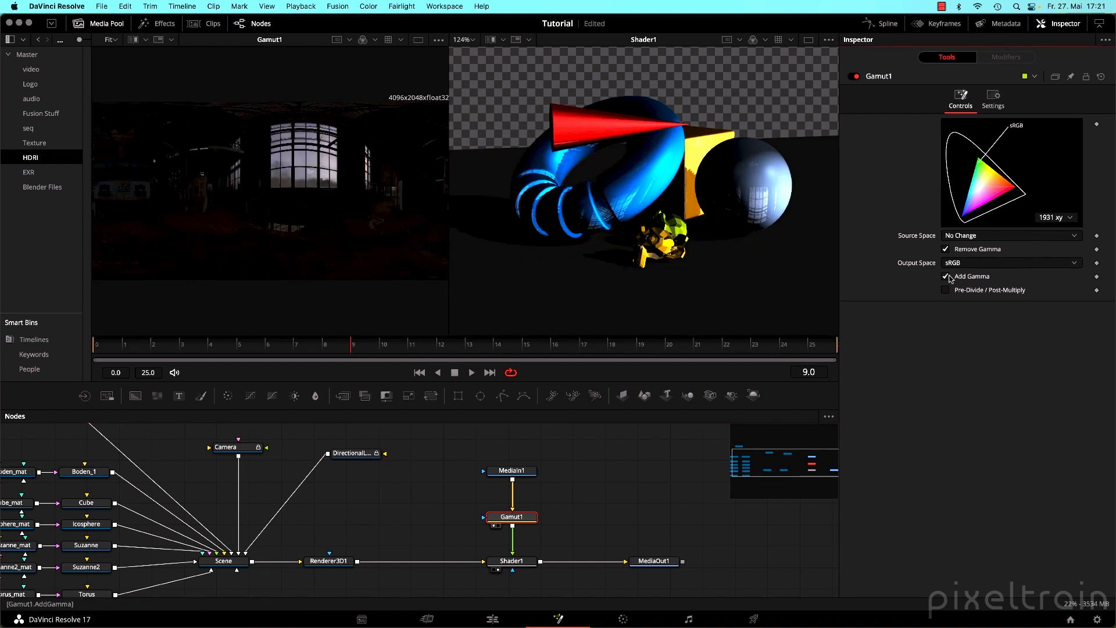
left_click(517, 517)
key("ctrl+p")
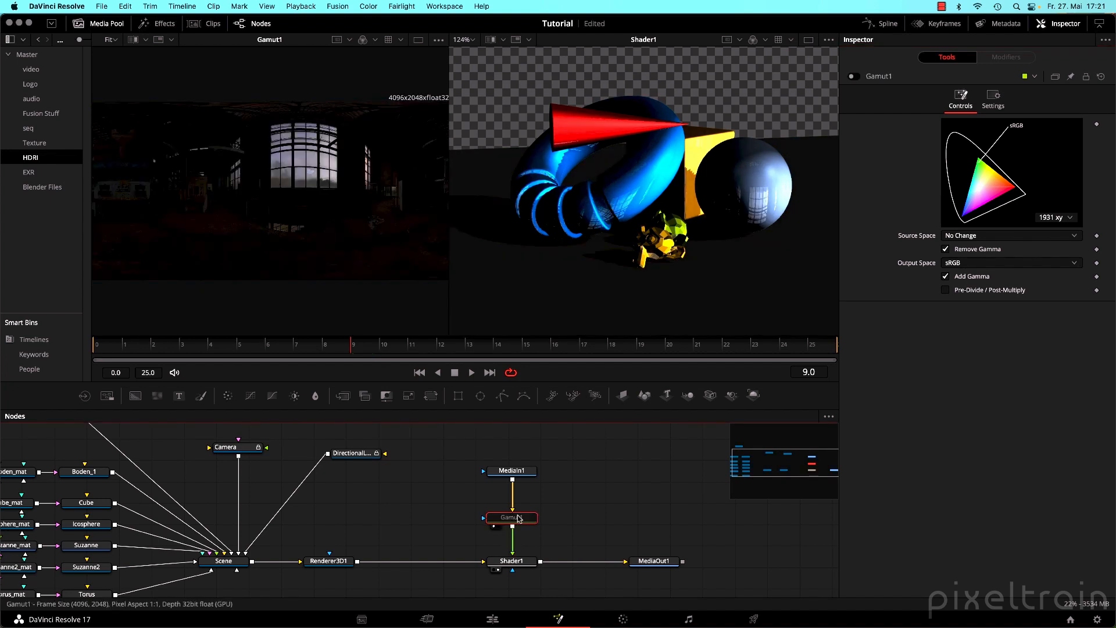
key("ctrl+p")
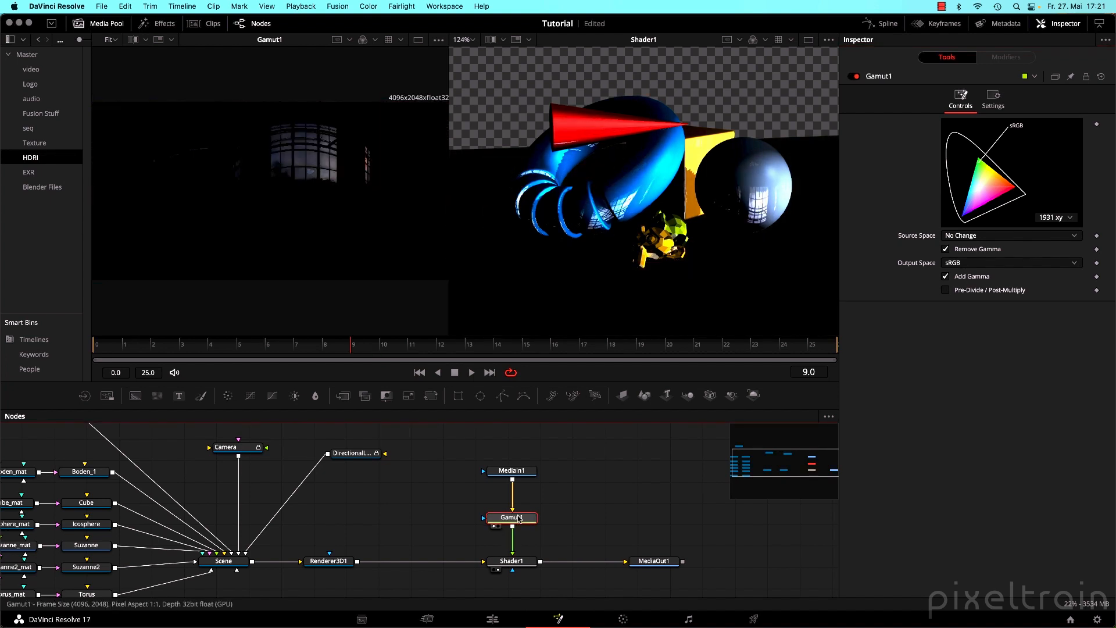
key("ctrl+p")
key("ctrl+p")
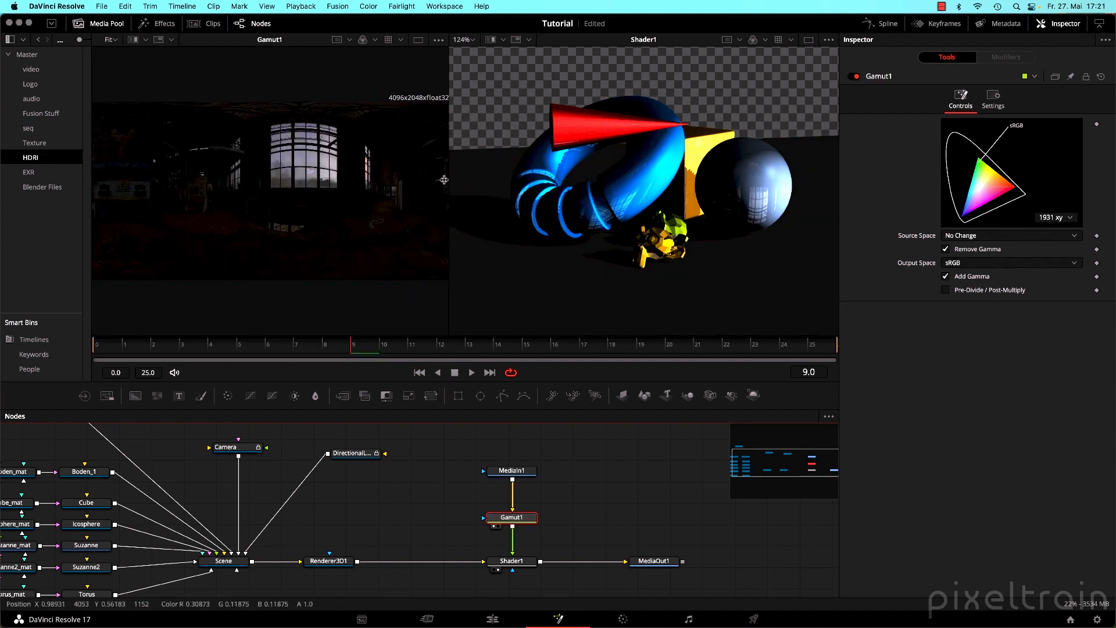
Limit Shader1 to the grey sphere by enabling Use Object and sampling Object ID 3 from the rendered image.
left_click_drag(449, 180, 360, 179)
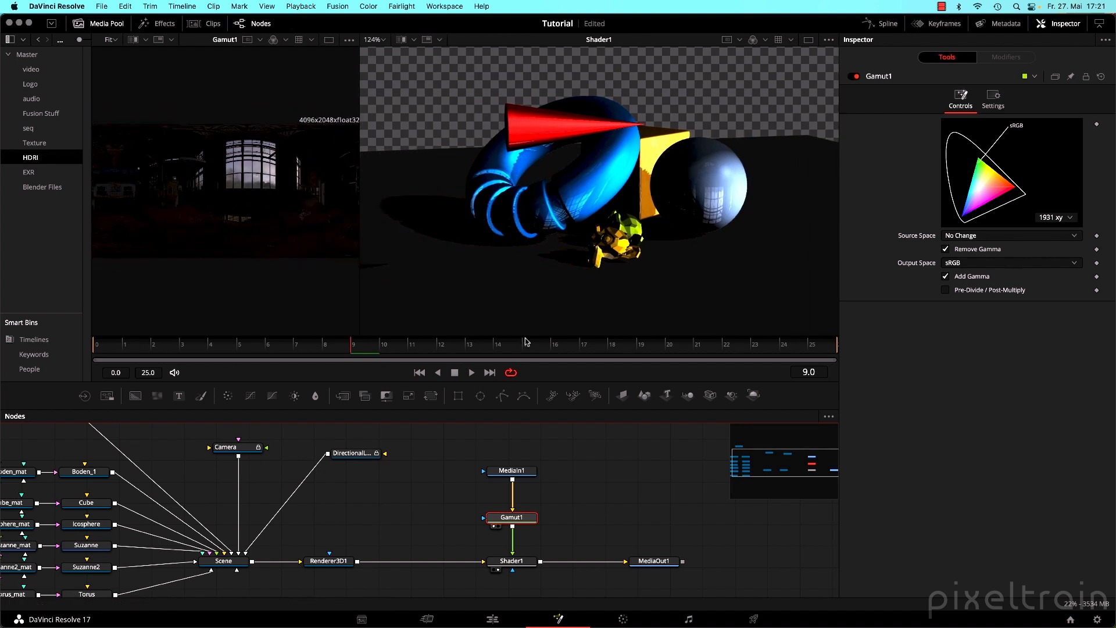
left_click(511, 561)
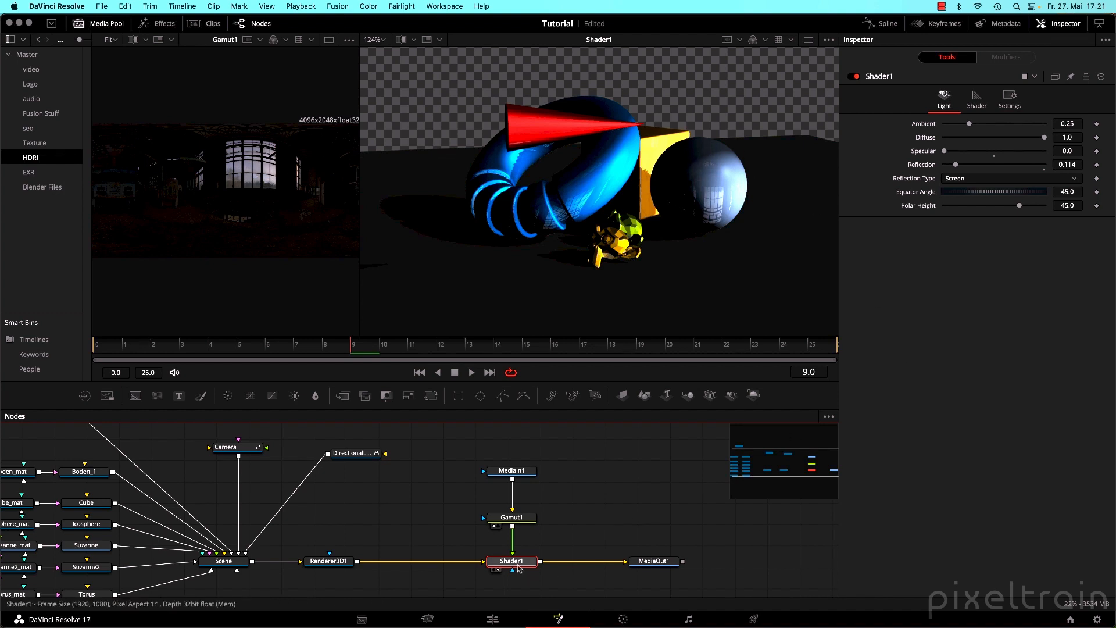
left_click(1009, 99)
left_click(945, 217)
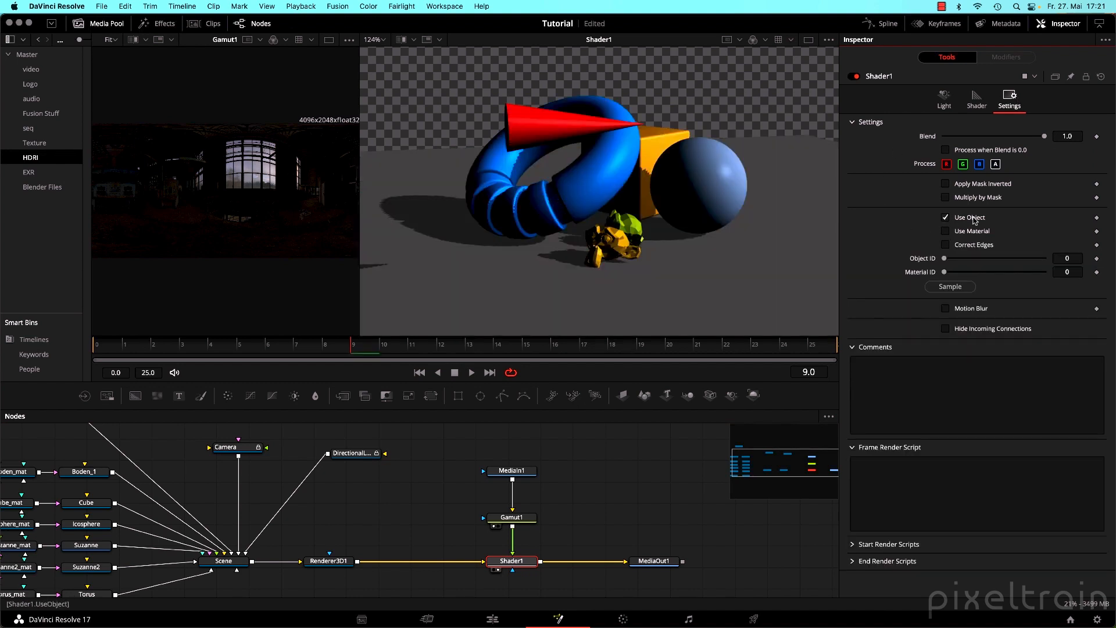
left_click_drag(950, 286, 712, 158)
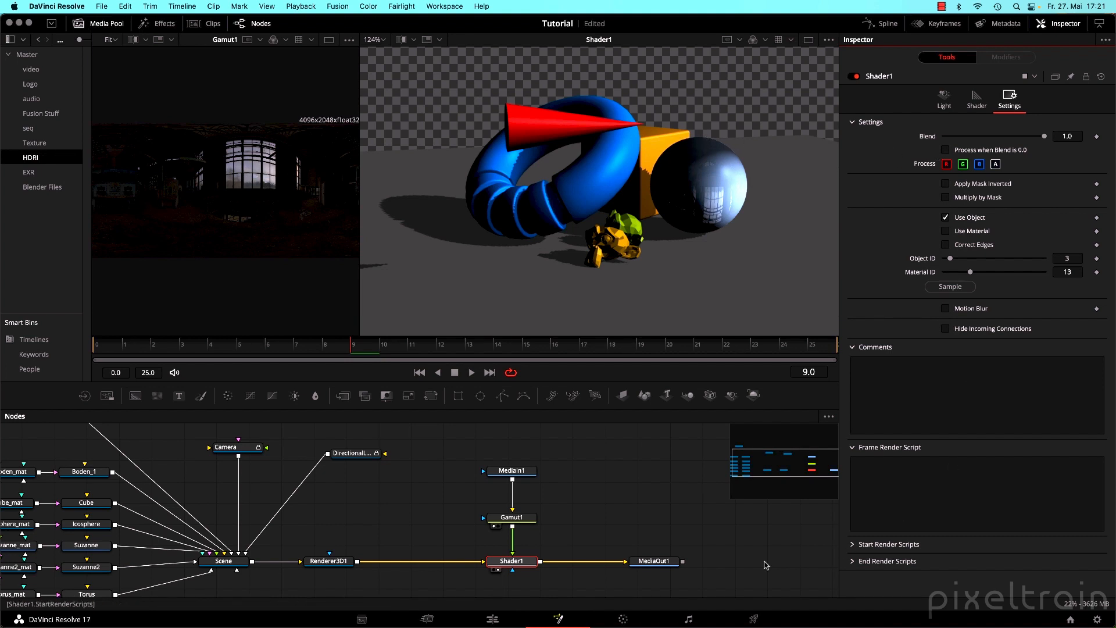
Set Shader1's Reflection to 0.25, Equator Angle to 6.2, Polar Height to -75.3, Specular to 0.043 and Diffuse to 0.859.
left_click(526, 559)
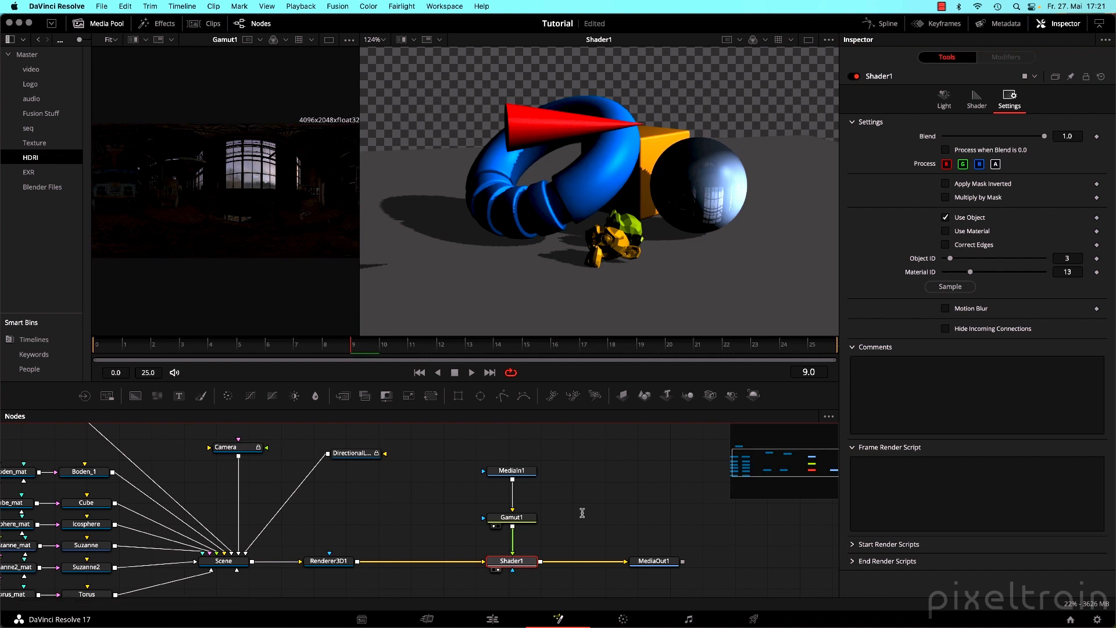
left_click(944, 97)
mouse_move(953, 166)
left_mouse_down()
mouse_move(974, 167)
mouse_move(944, 150)
left_mouse_up()
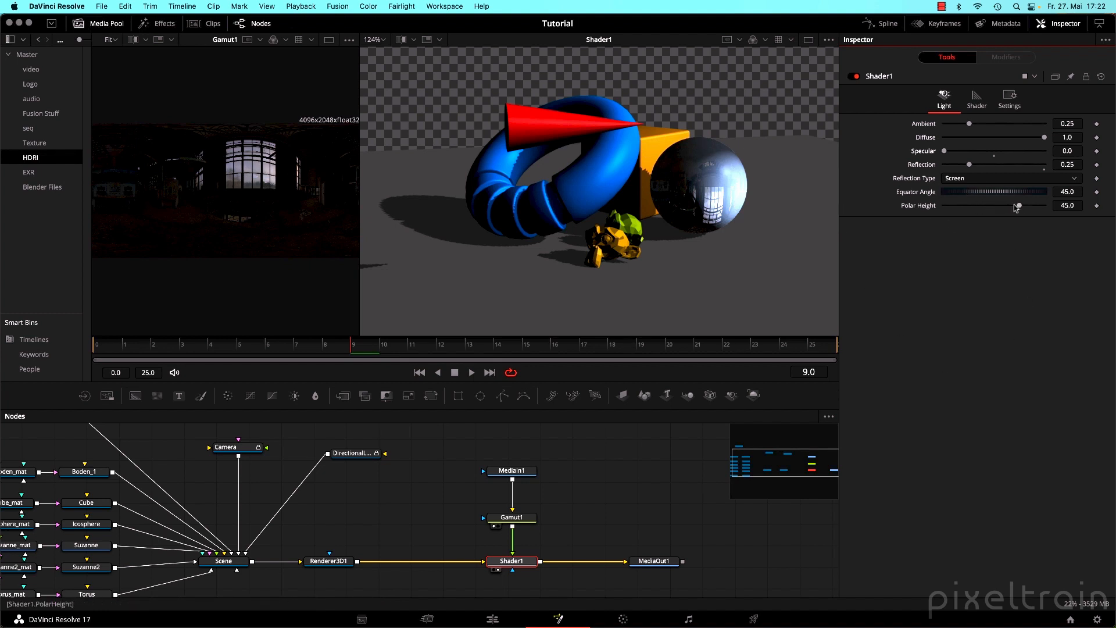
left_click_drag(1015, 208, 951, 208)
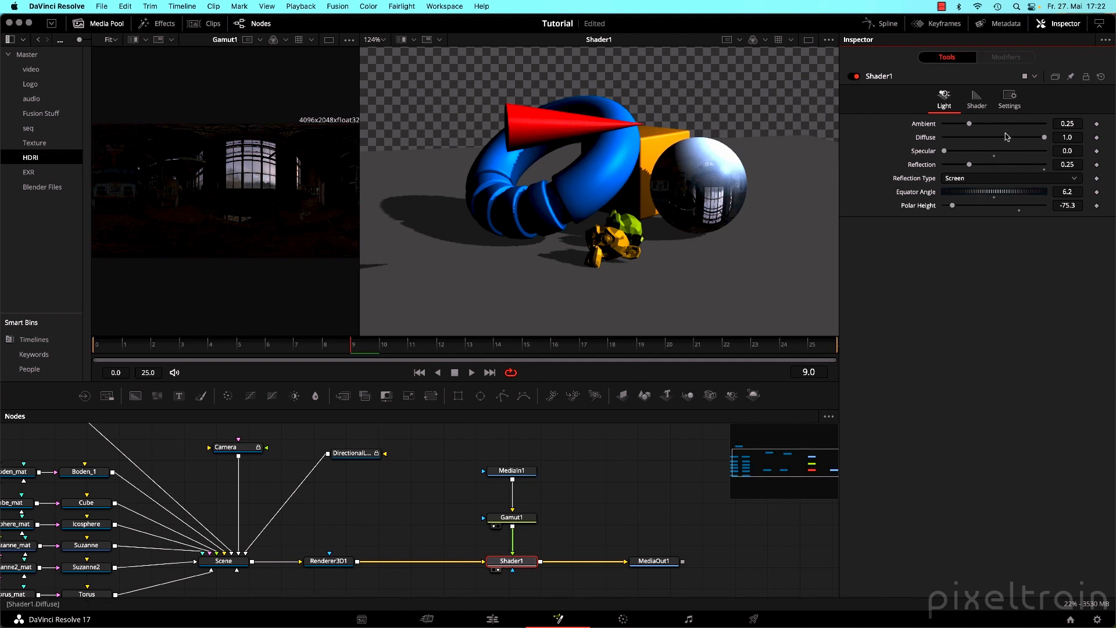
left_click_drag(946, 152, 949, 152)
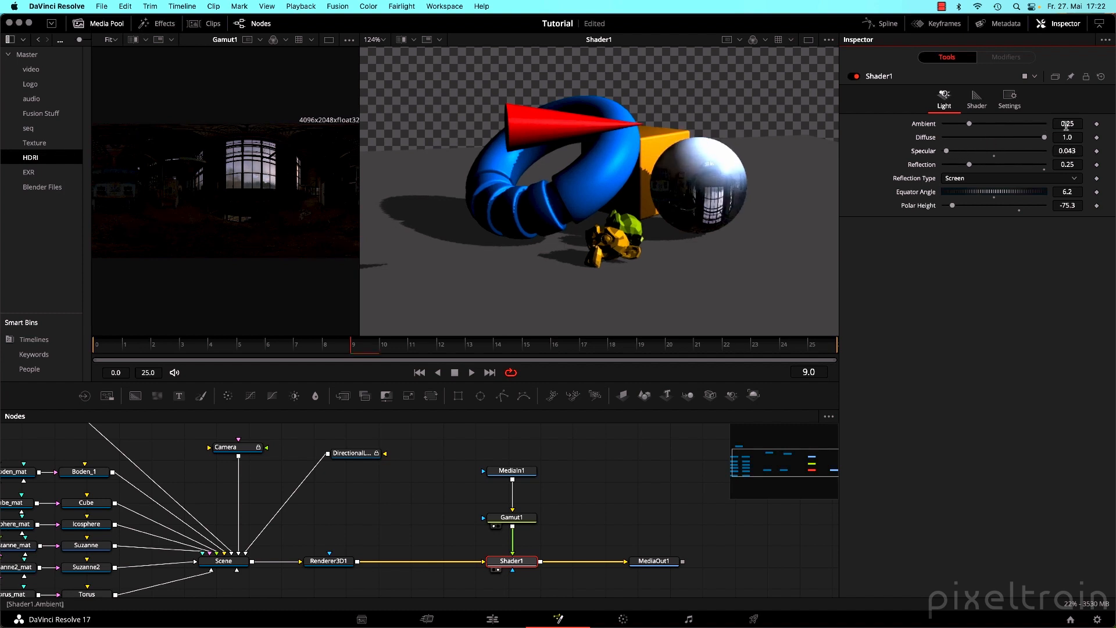
left_click_drag(1040, 139, 1024, 138)
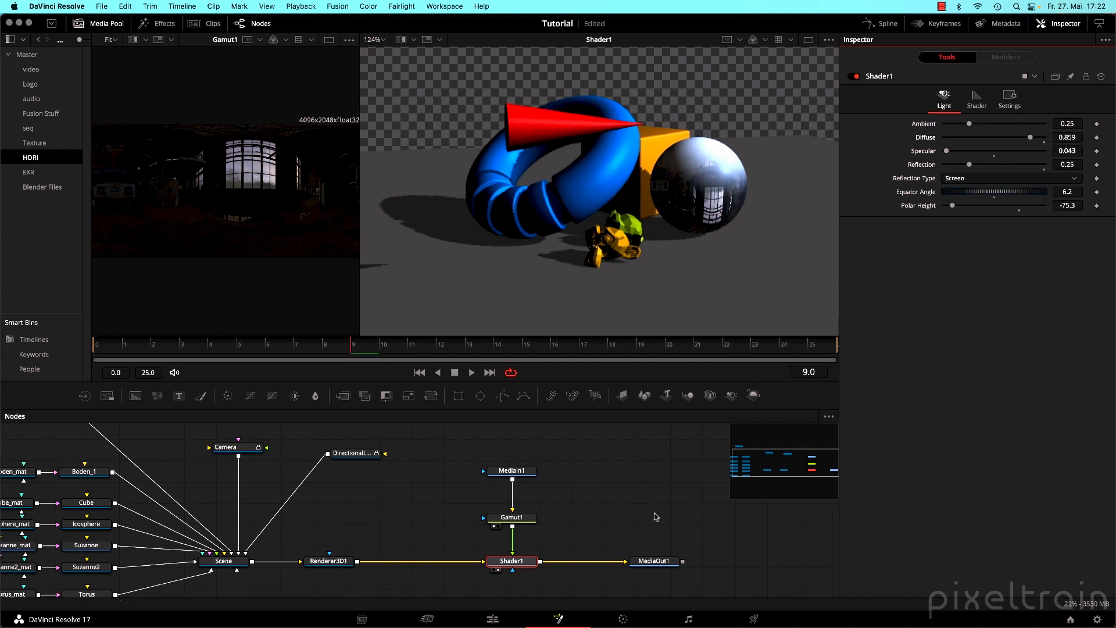
Delete the MediaIn1, Gamut1 and Shader1 nodes from the node graph.
left_click(1009, 97)
left_click(944, 99)
left_click_drag(559, 447, 467, 596)
key("Delete")
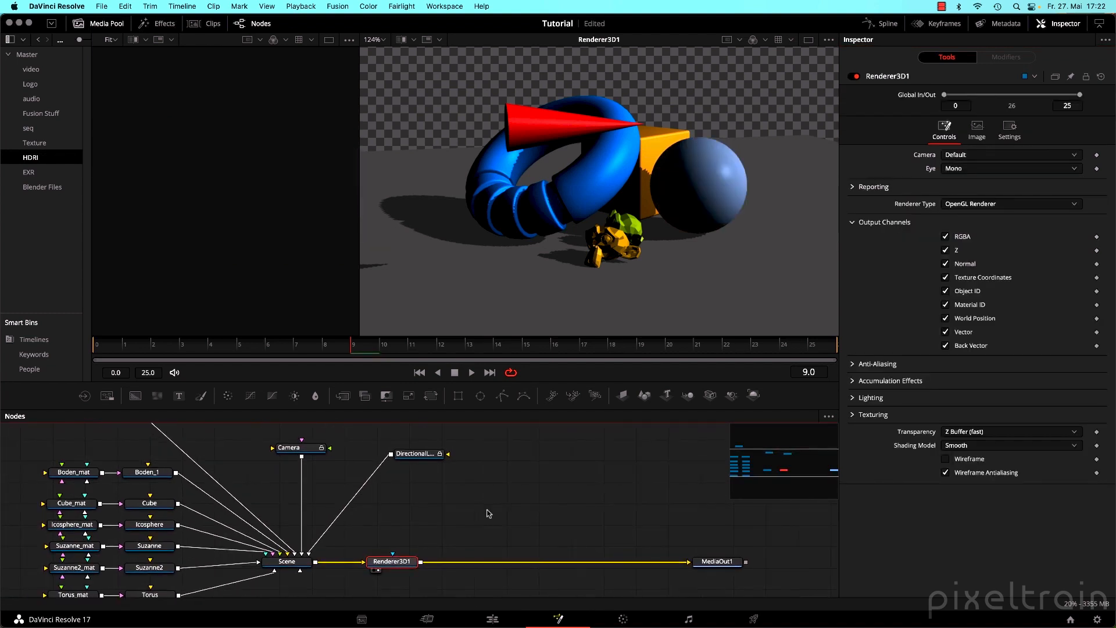
Insert a Deep Pixel Texture node between Renderer3D1 and MediaOut1 and view its output.
left_click(144, 23)
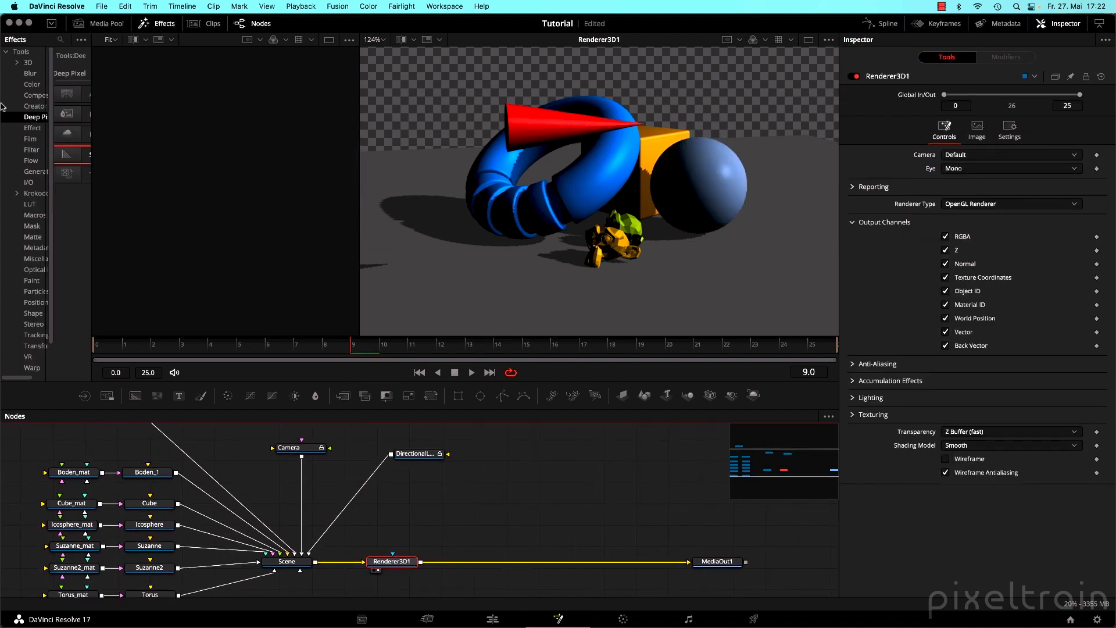
left_click_drag(98, 175, 578, 561)
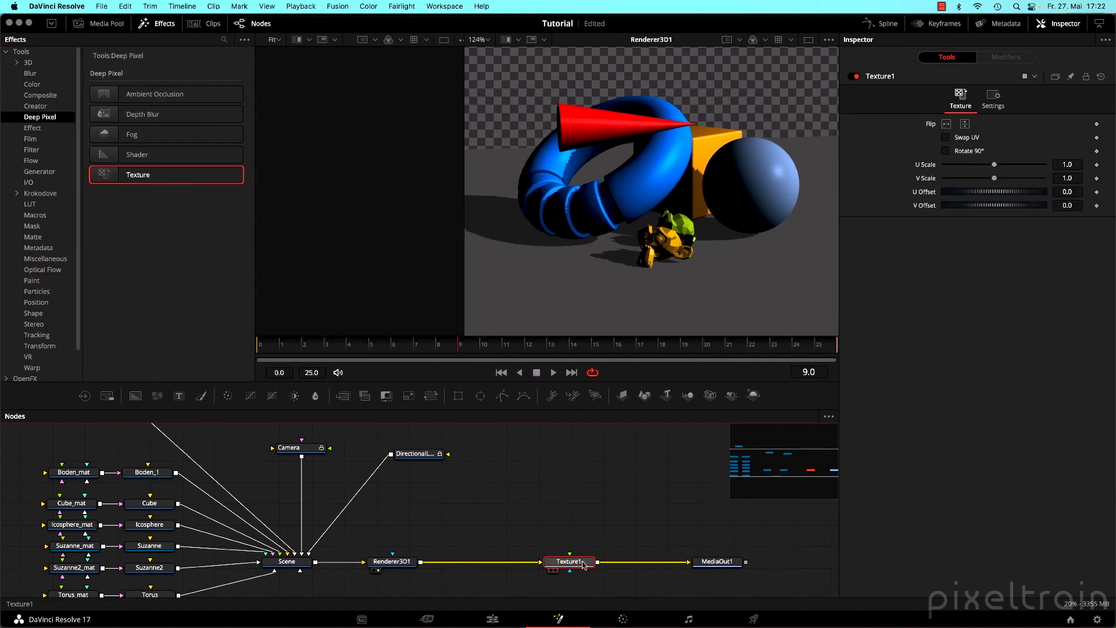
left_click_drag(254, 169, 114, 172)
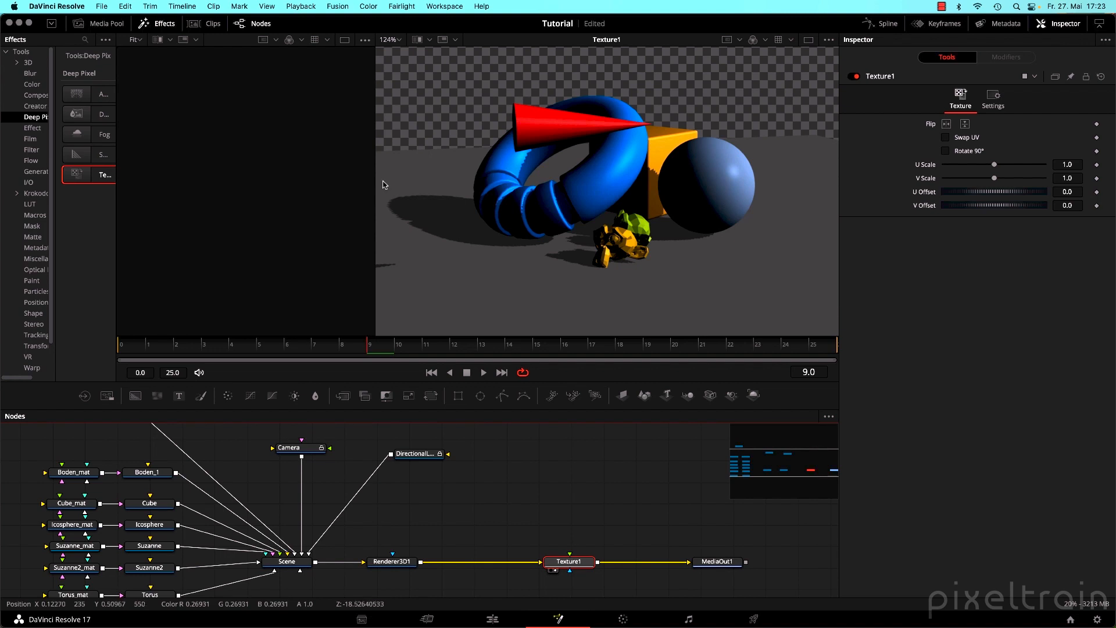
Add checker-map_tho.png from the Texture bin, connect it to Texture1's texture input, and align its MediaIn1 node above Texture1.
left_click(404, 562)
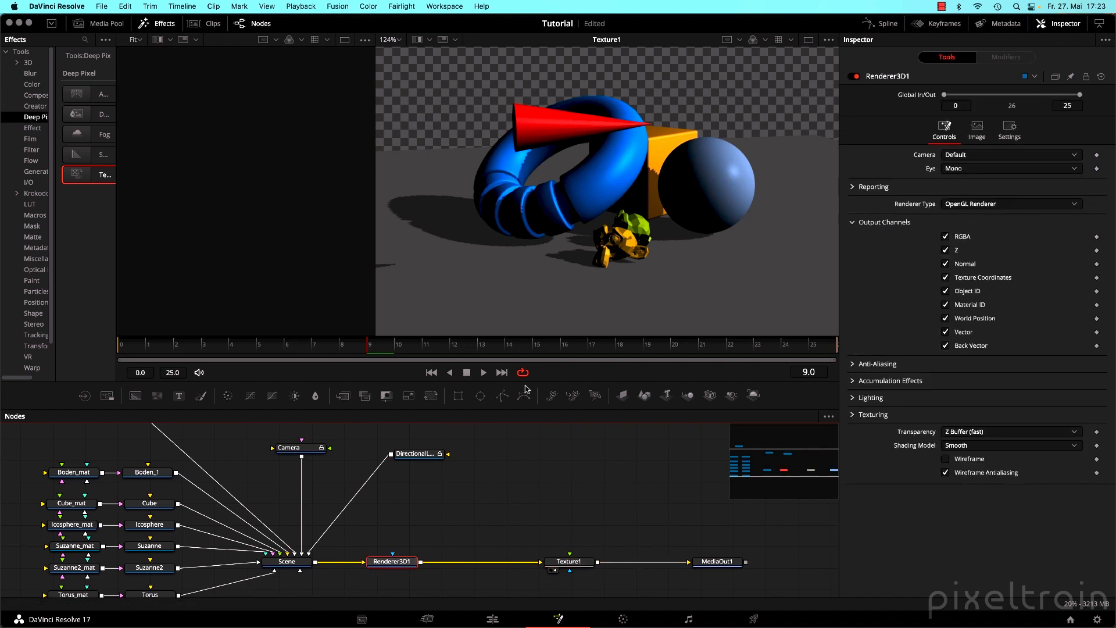
left_click_drag(594, 521, 571, 489)
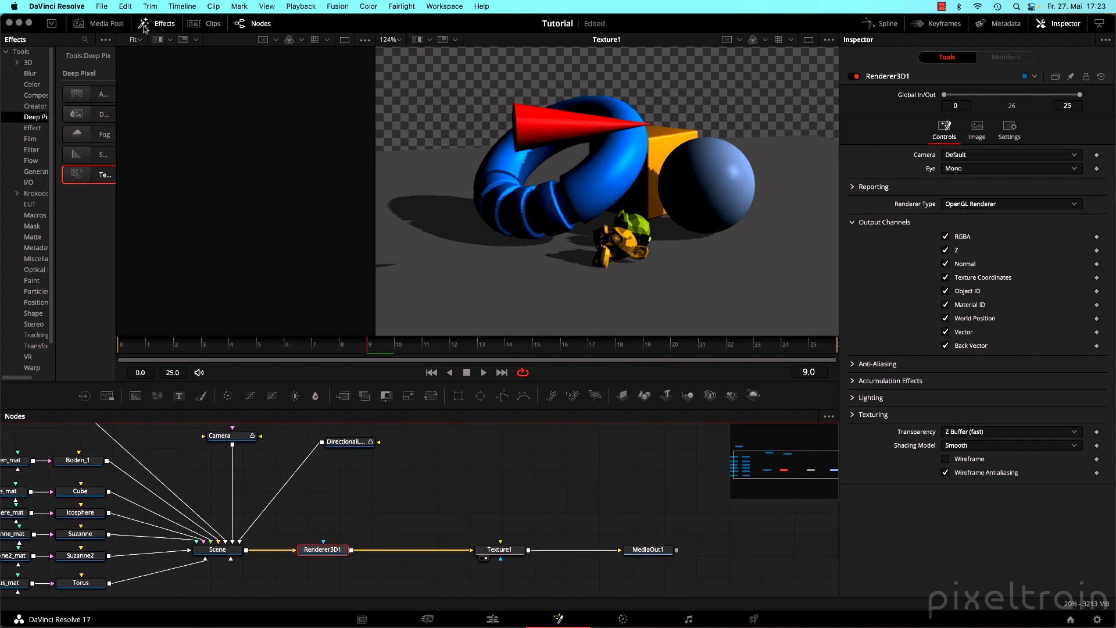
left_click(102, 25)
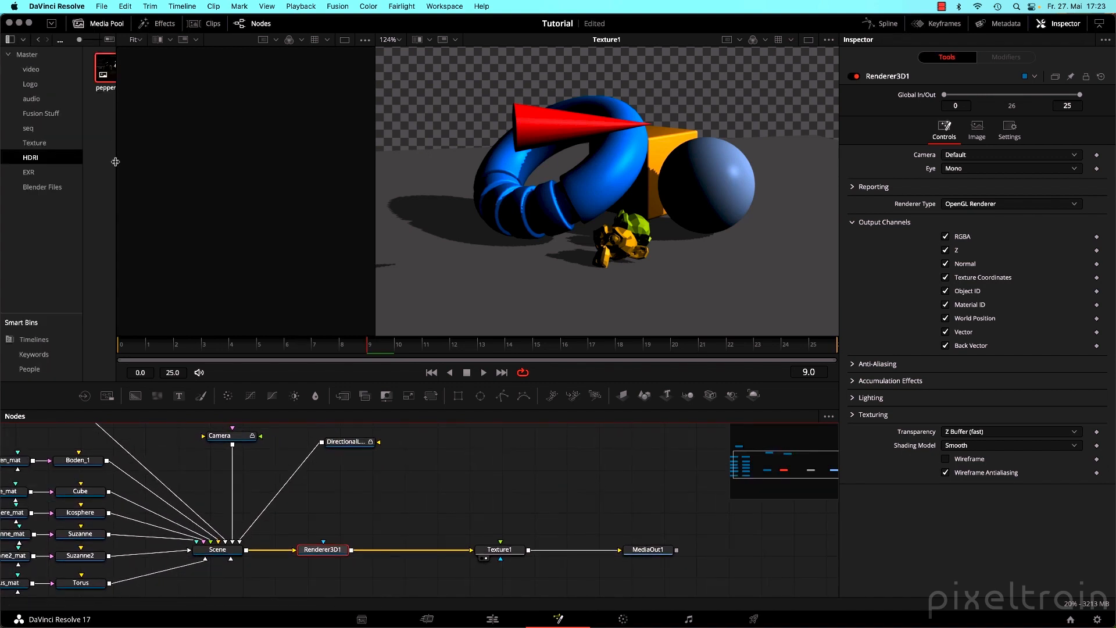
left_click(41, 143)
left_click_drag(119, 68, 500, 542)
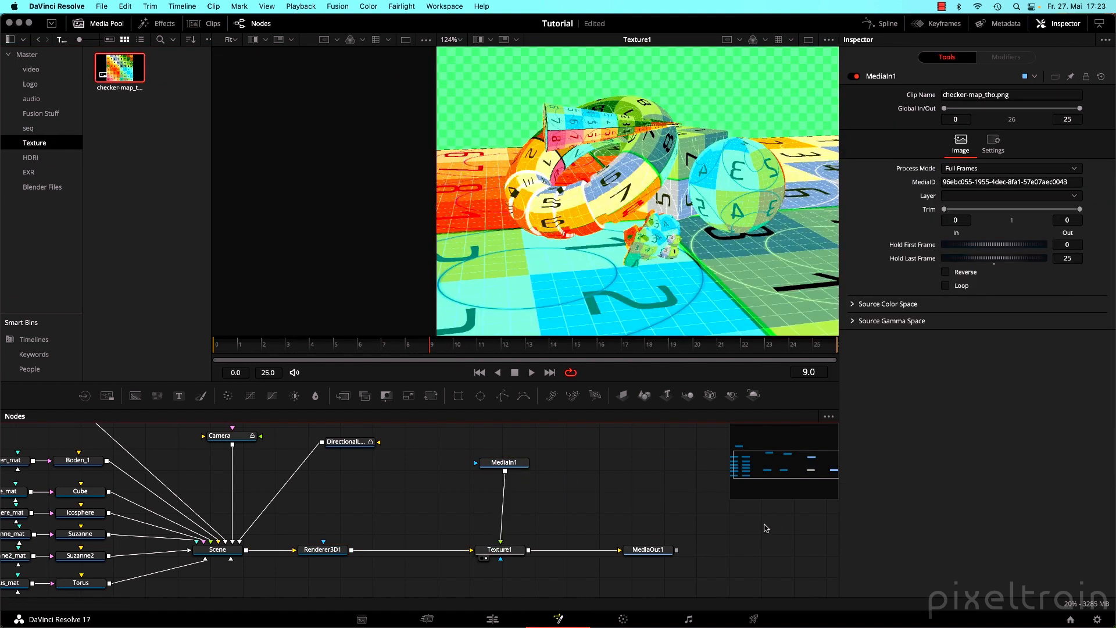
left_click_drag(507, 468, 503, 474)
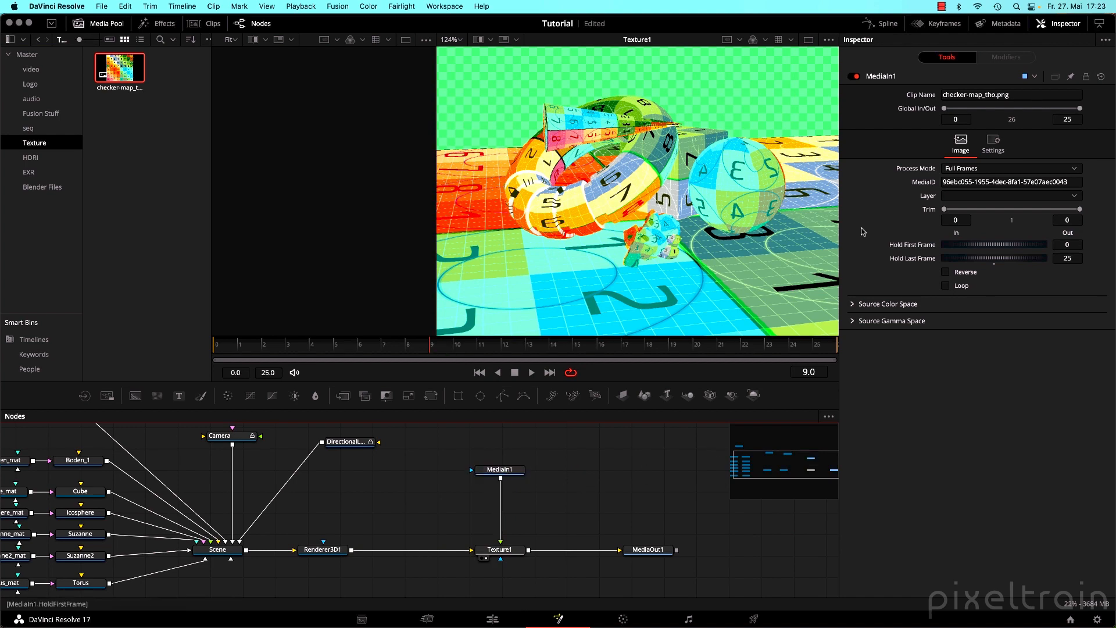
left_click(118, 23)
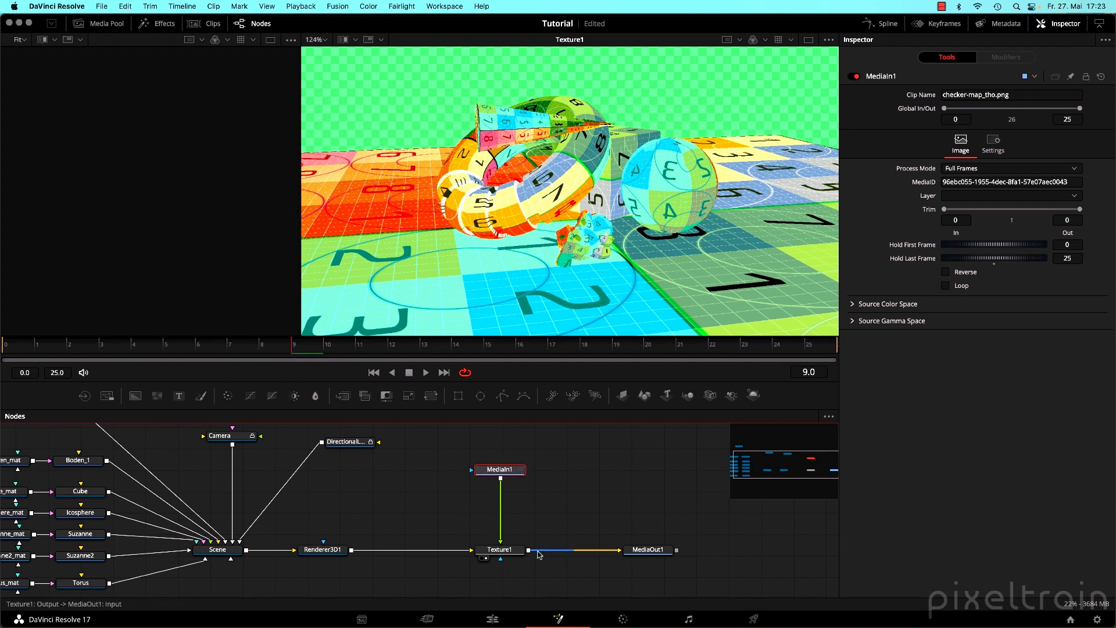
Compare the textured result with Renderer3D1's Texture Coordinates output channel switched off and on again.
left_click(321, 550)
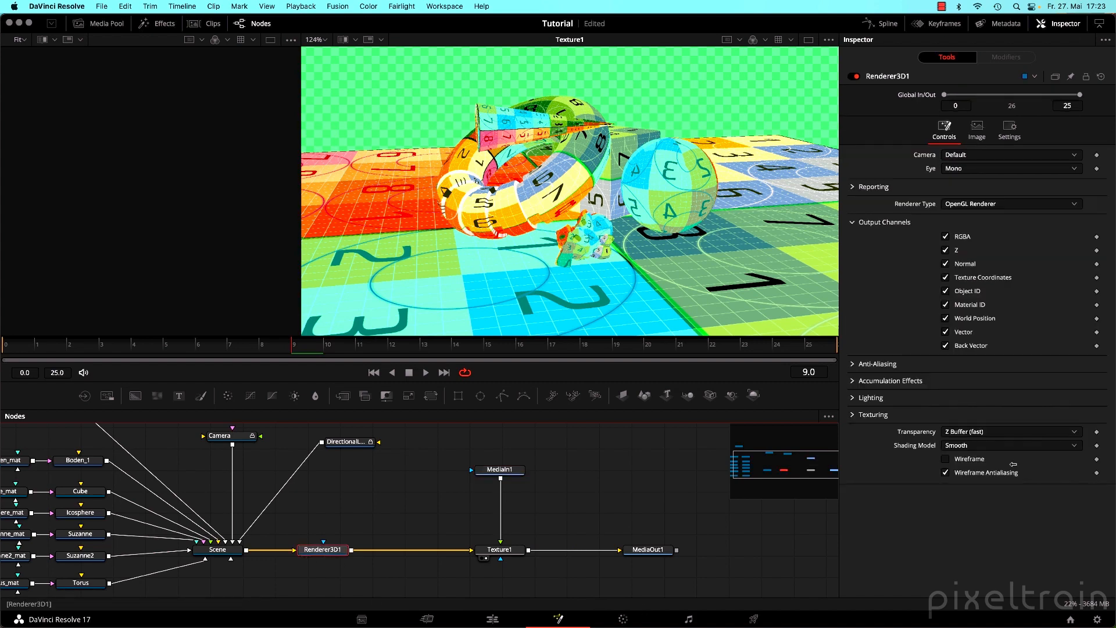
left_click(942, 278)
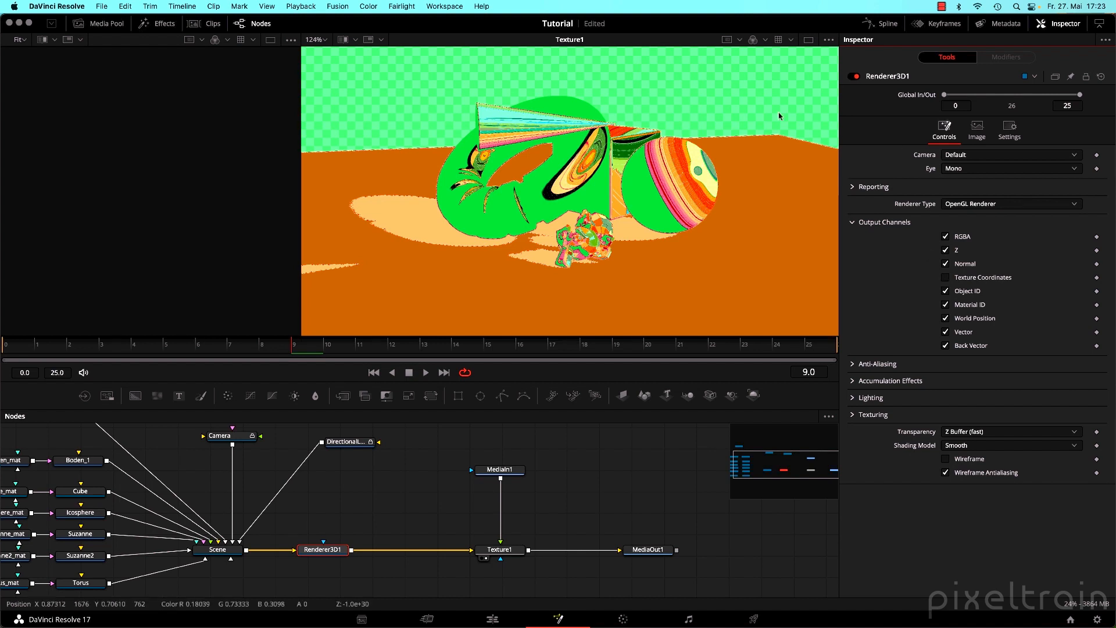
left_click(944, 278)
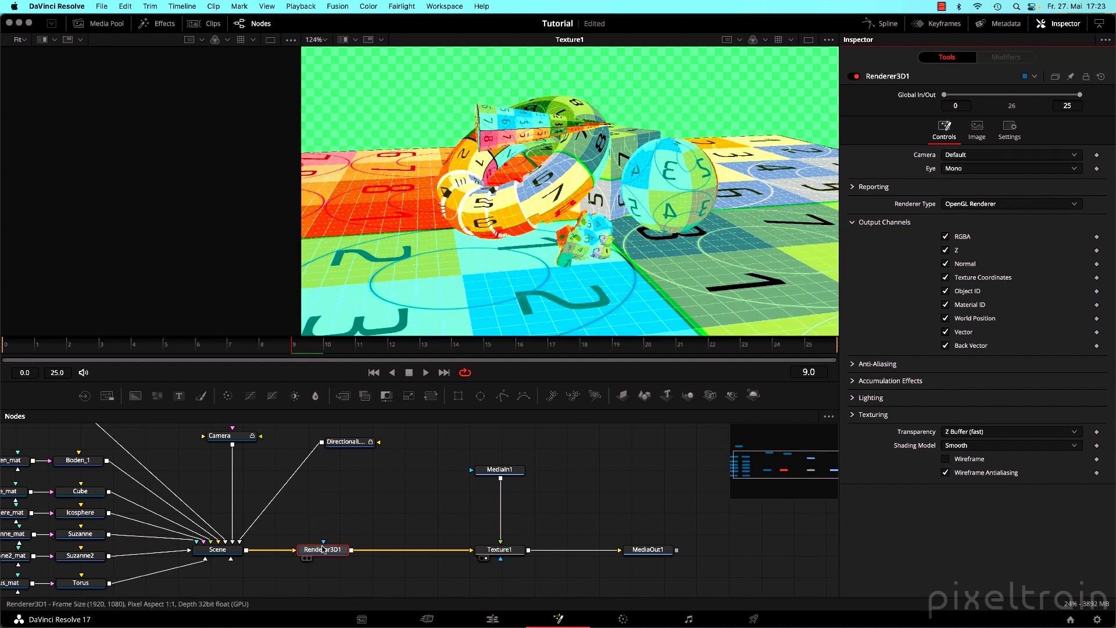
Inspect Renderer3D1's UV channel in the viewer, restore the Color channel, and view Texture1 again.
mouse_move(323, 547)
left_mouse_down()
mouse_move(432, 421)
mouse_move(547, 256)
left_mouse_up()
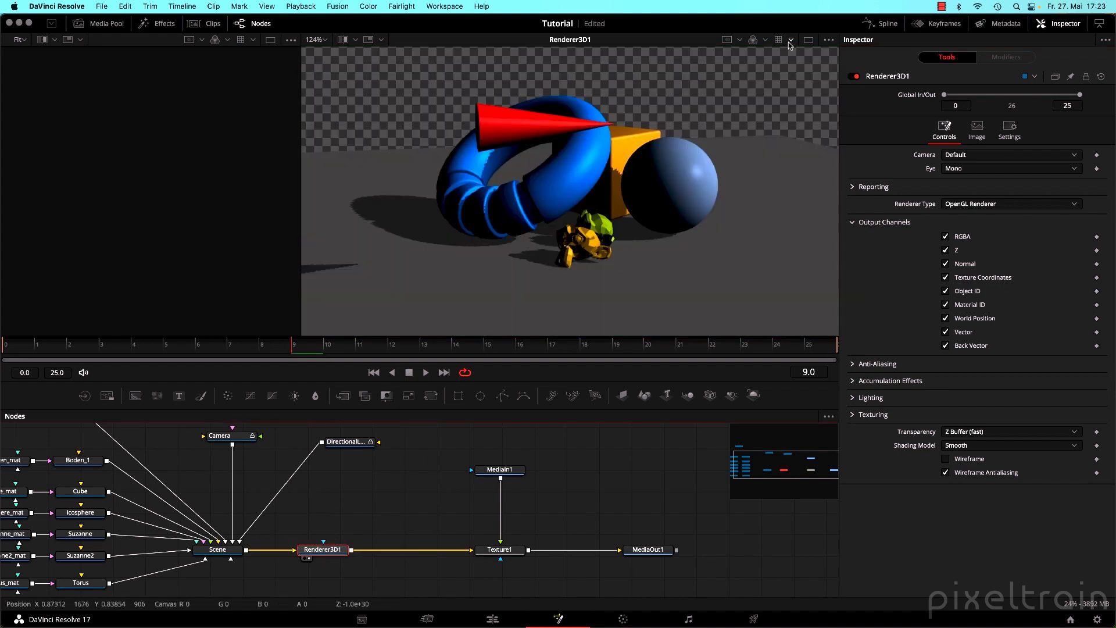
left_click(766, 40)
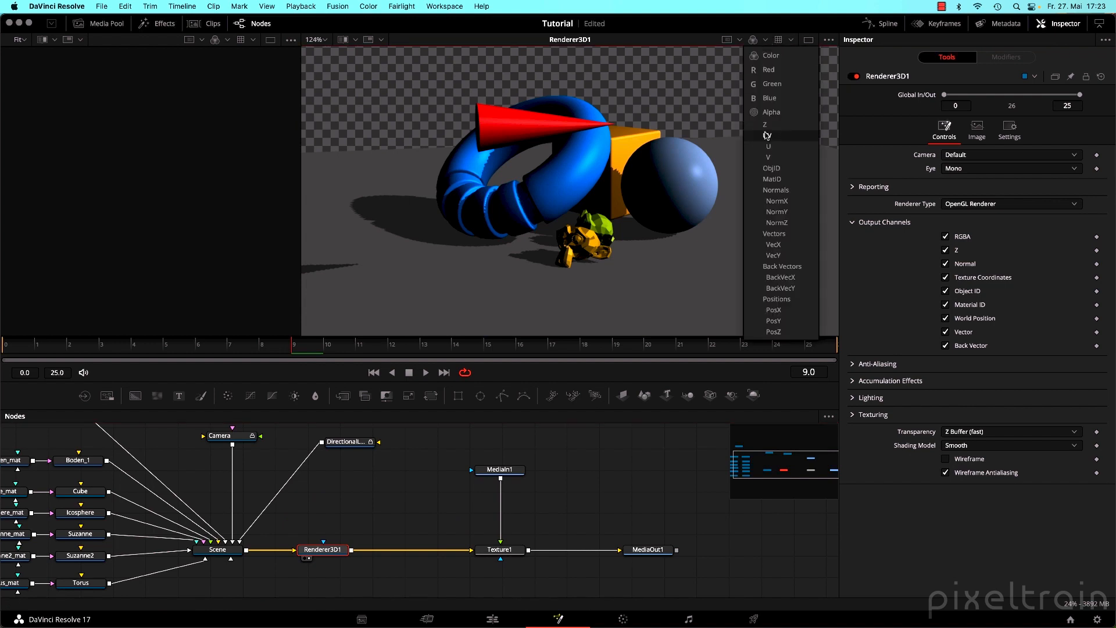
left_click(767, 135)
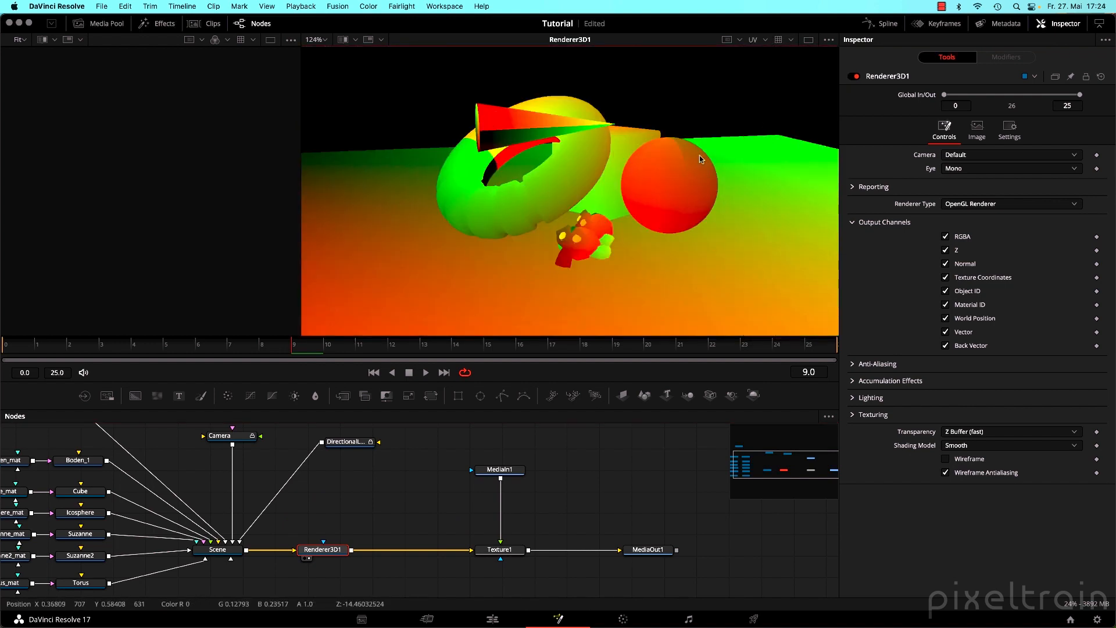
left_click(767, 43)
left_click(768, 56)
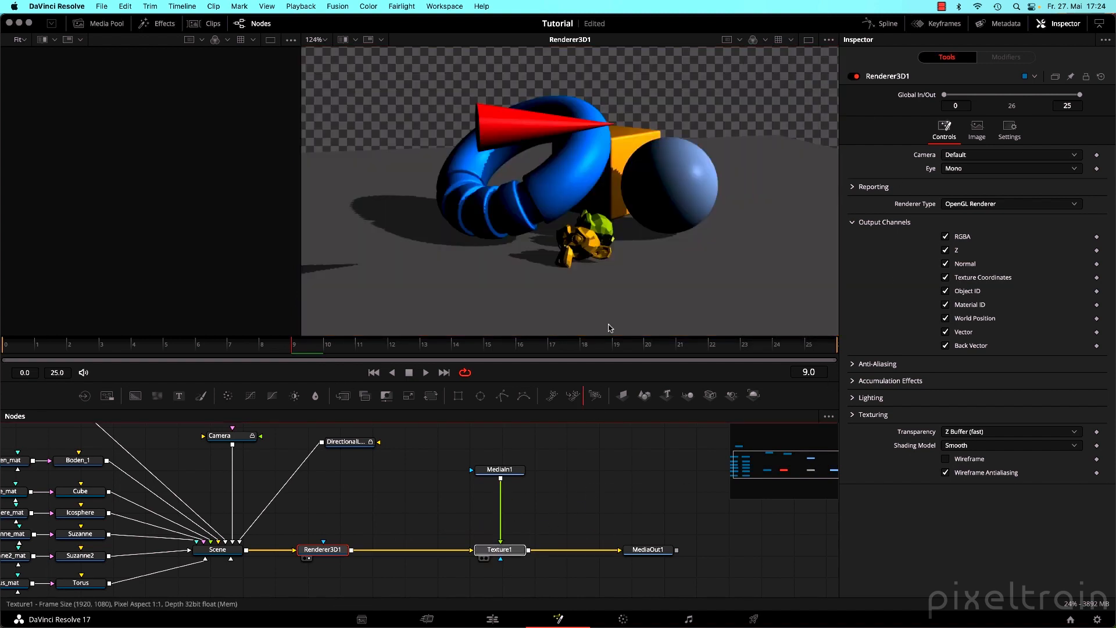
left_click_drag(608, 328, 628, 226)
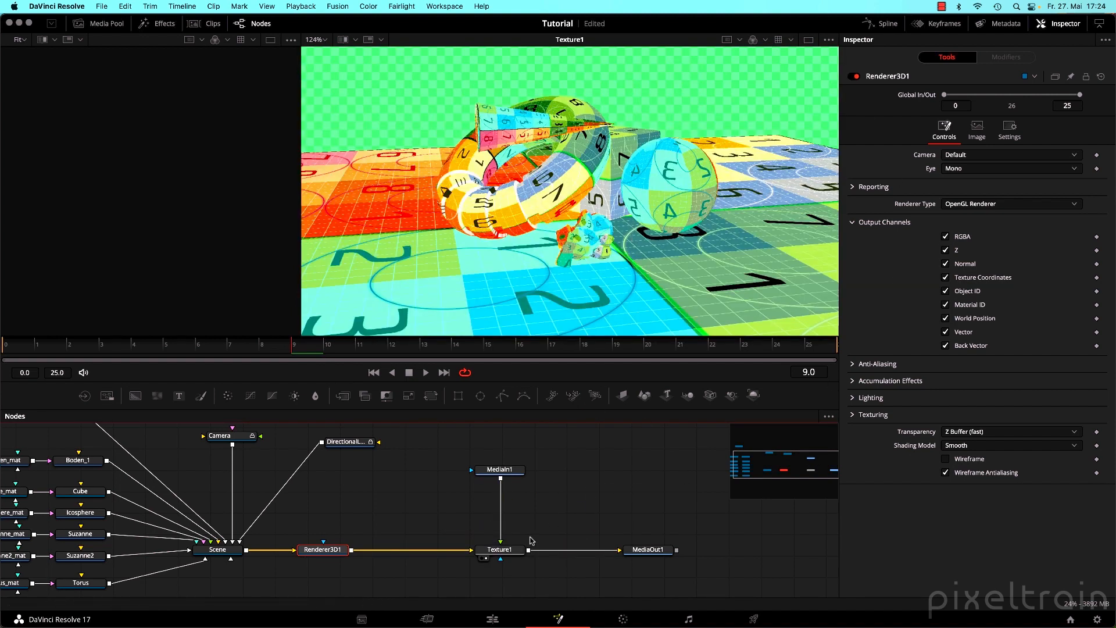
Restrict the Texture1 effect to the sphere by enabling Use Object and sampling the sphere's ID from the image.
left_click(499, 550)
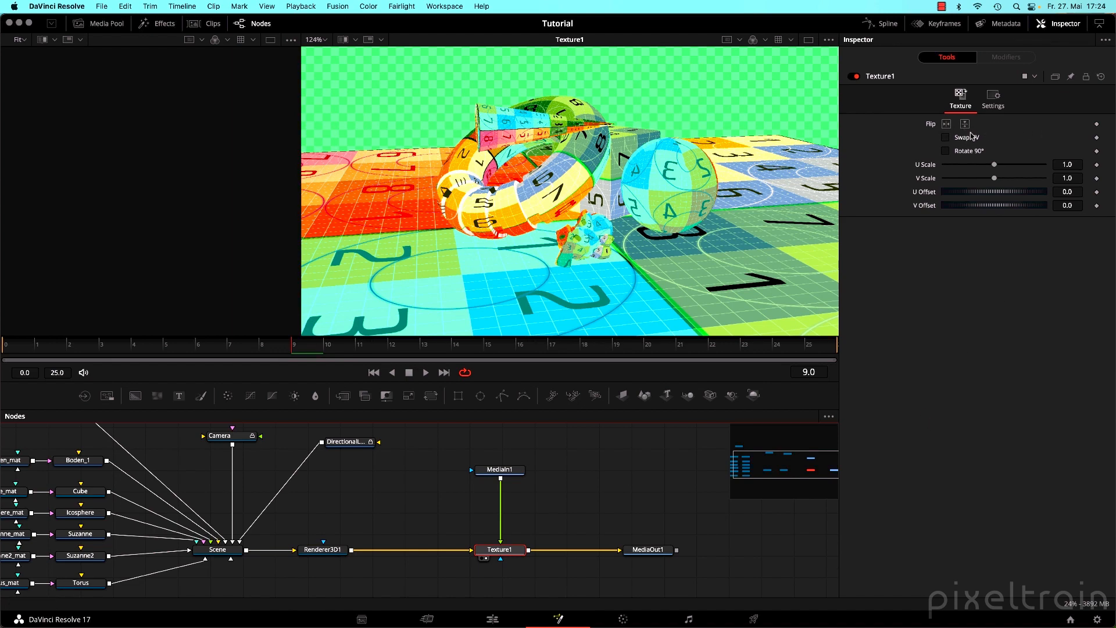
left_click(993, 99)
left_click(945, 217)
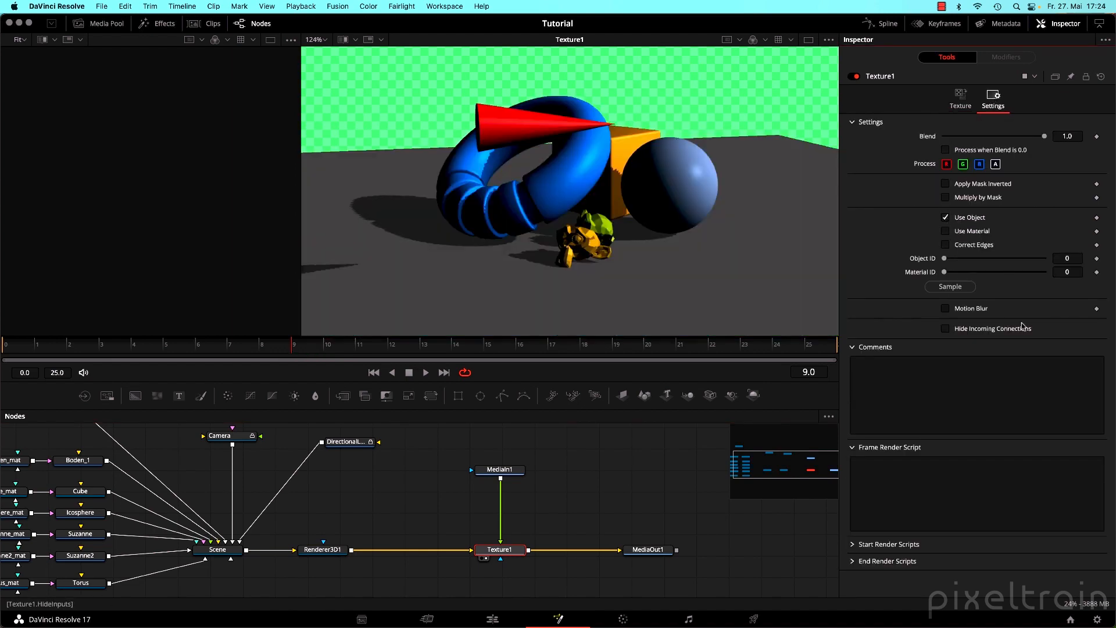
left_click_drag(948, 289, 713, 180)
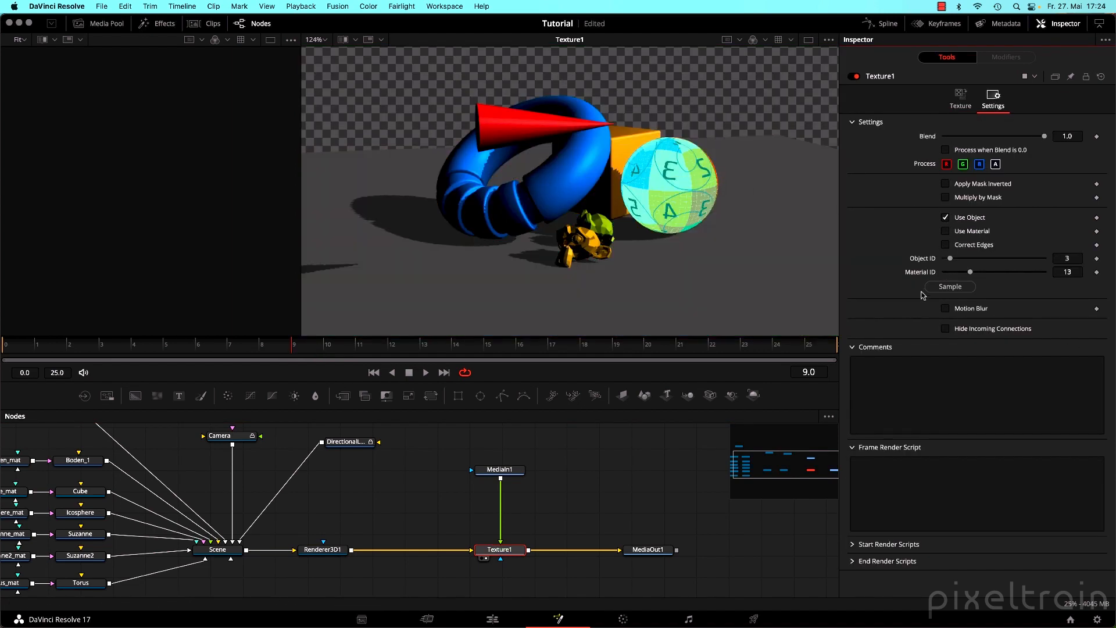
Compare the Swap UV and Rotate 90° options on the sphere's texture, leaving only Swap UV enabled.
left_click(960, 99)
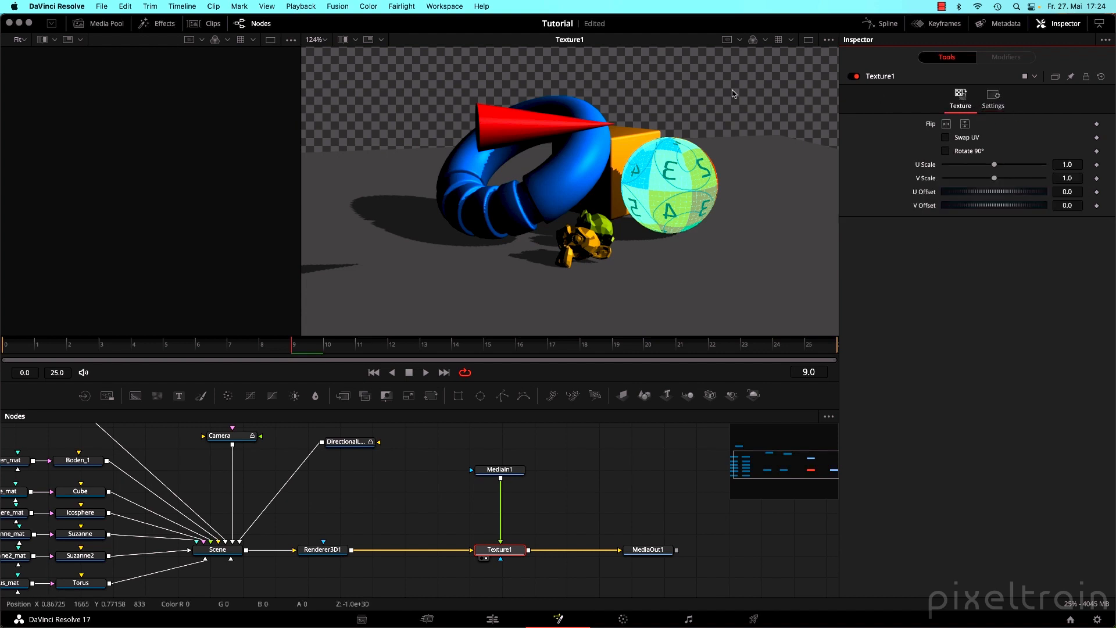
left_click(945, 139)
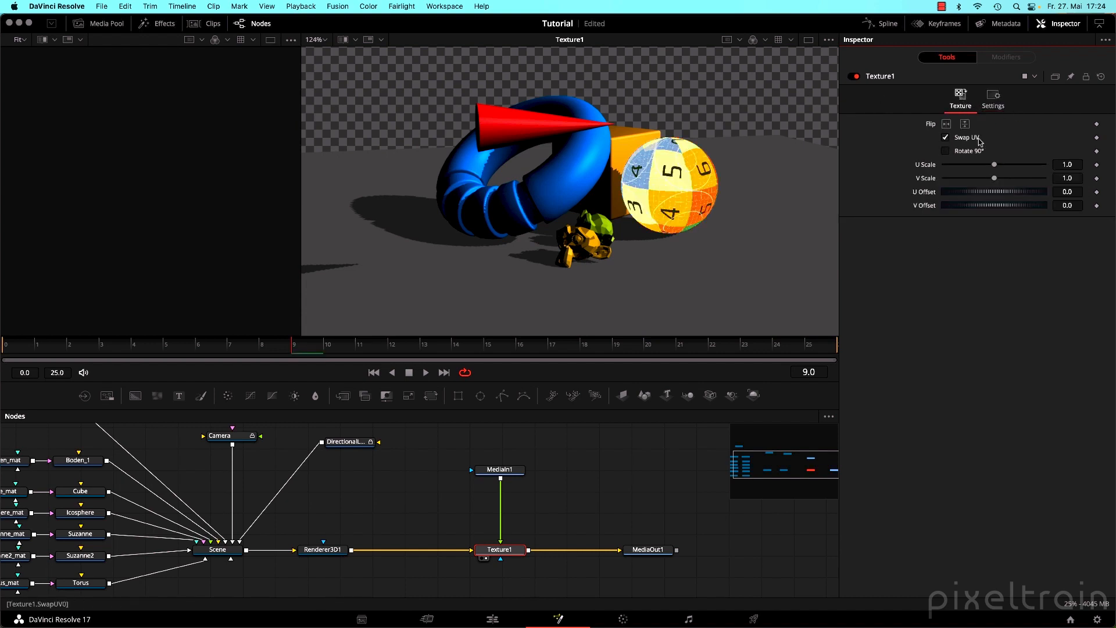
left_click(960, 150)
left_click(960, 151)
left_click(960, 140)
left_click(960, 151)
left_click(960, 151)
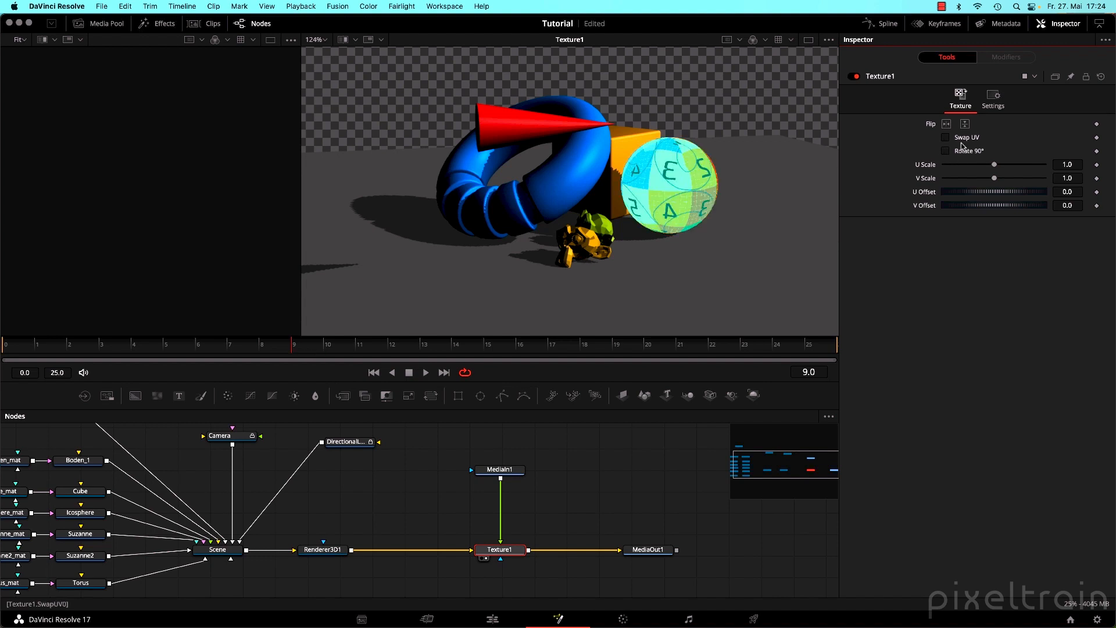
left_click(960, 137)
Test both flip directions on Texture1 and set U Scale to 2.17, V Scale to 1.83 and U Offset to 0.036.
left_click(964, 124)
left_click(964, 125)
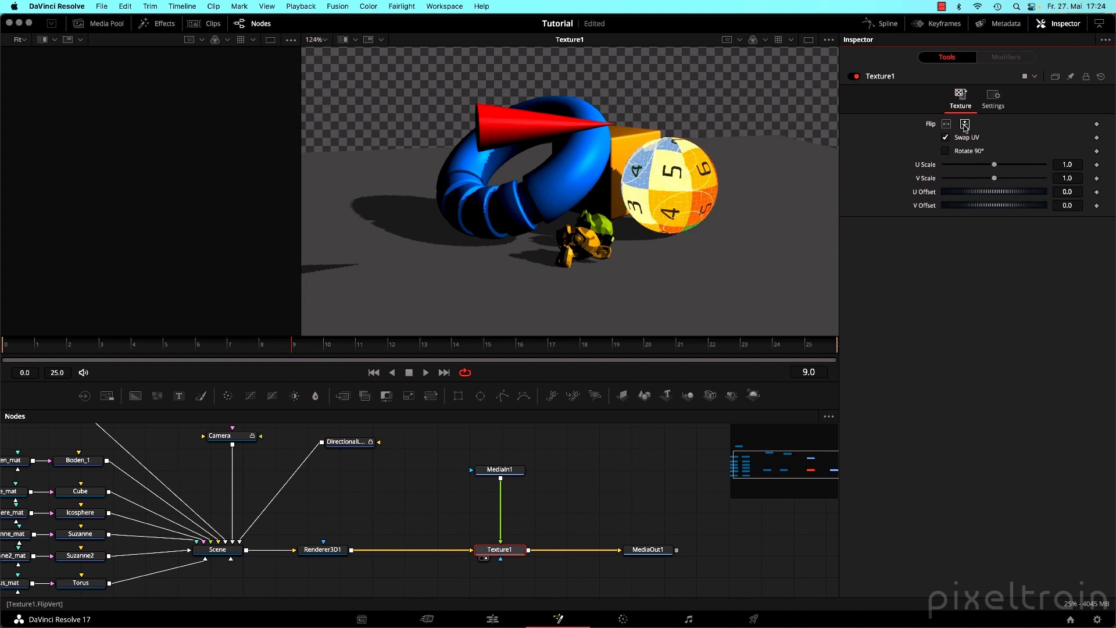
left_click(944, 125)
left_click(944, 124)
left_click_drag(994, 167, 1007, 194)
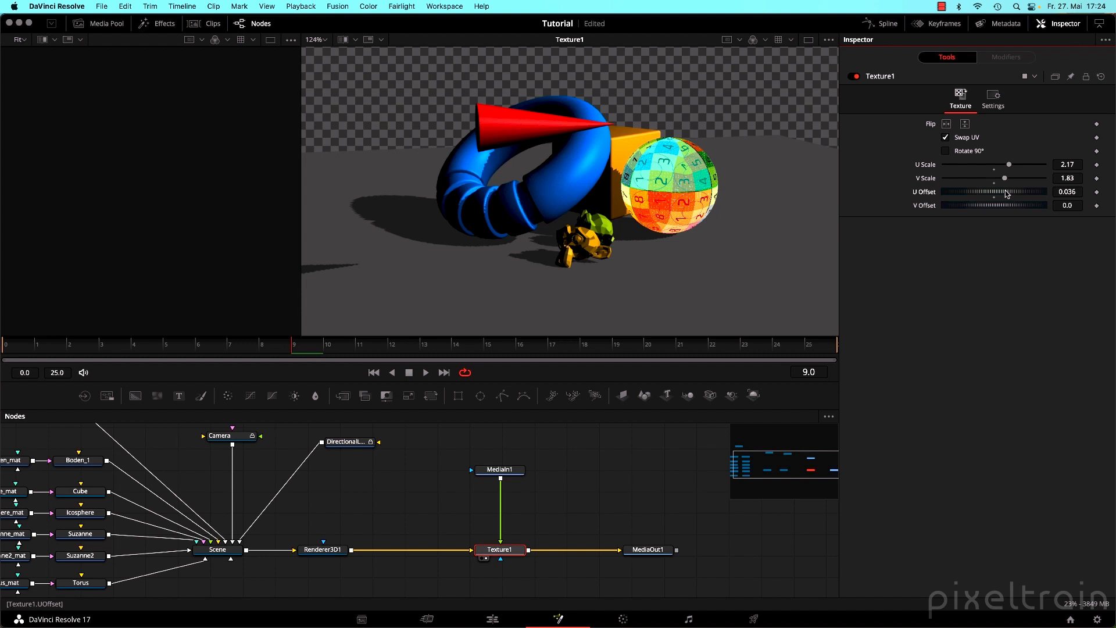
Show the Deep Pixel effects list, nudge the Renderer3D1 node slightly toward Texture1, and display its settings.
left_click(157, 23)
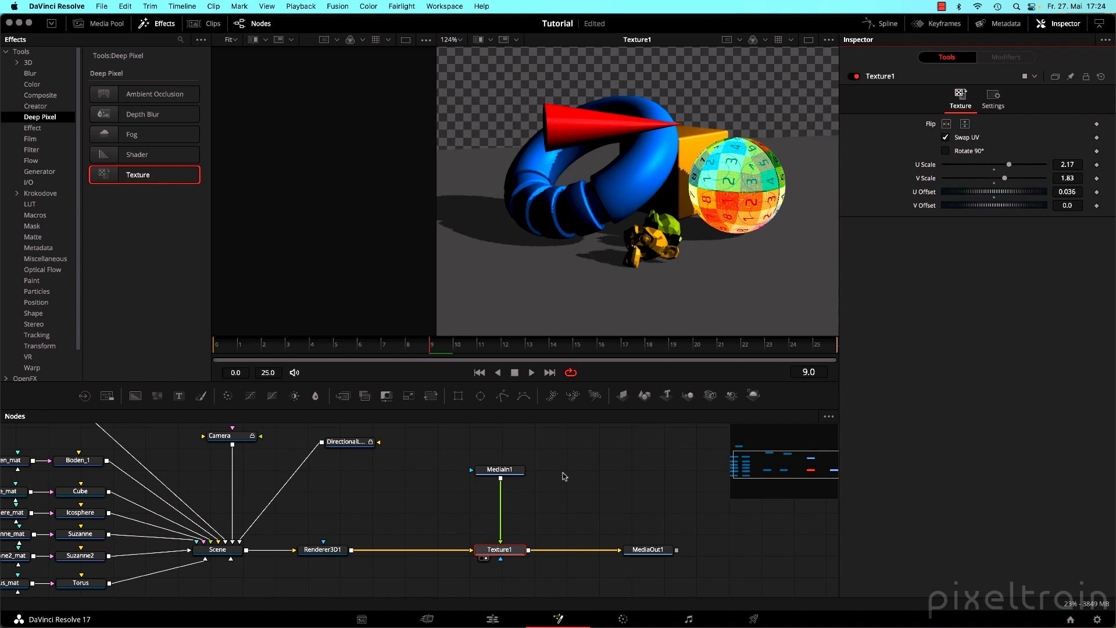
left_click_drag(347, 516, 494, 500)
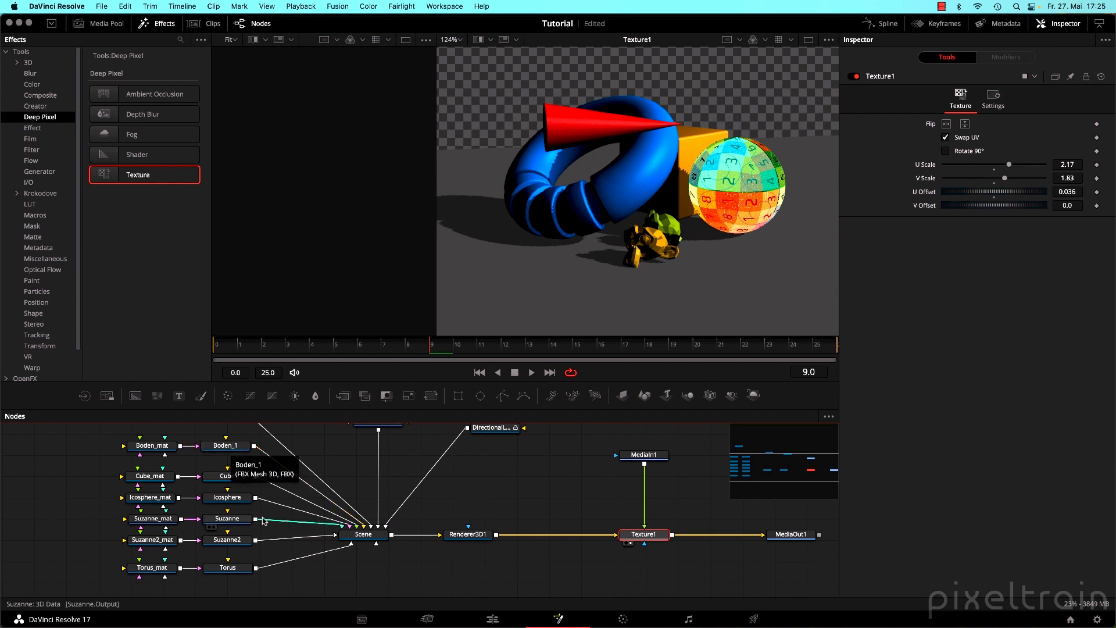
left_click_drag(467, 535, 480, 535)
left_click(480, 534)
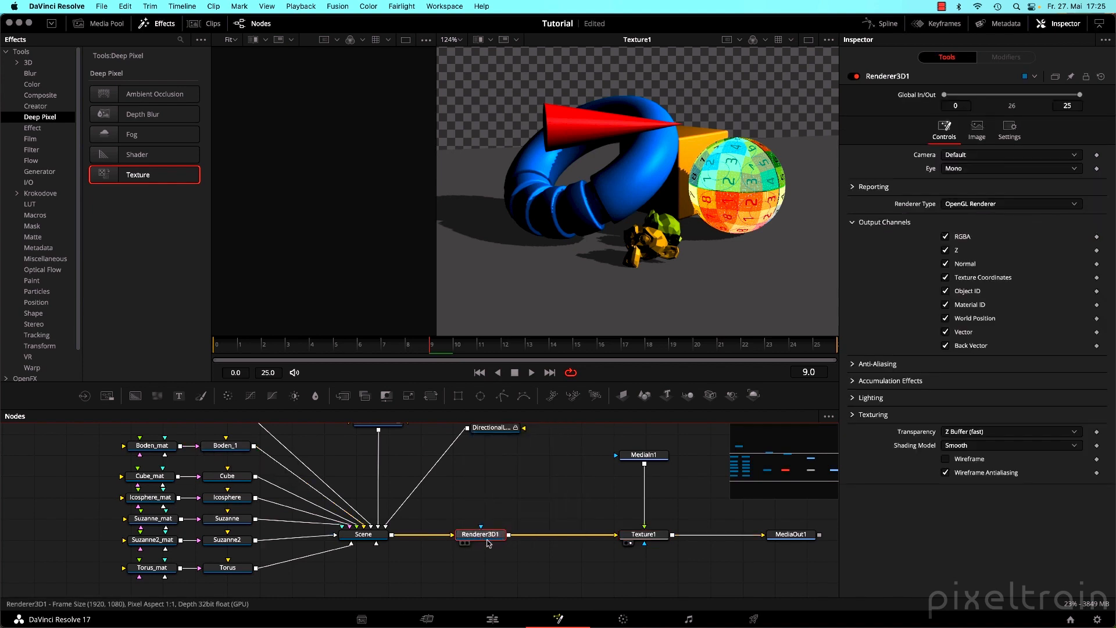